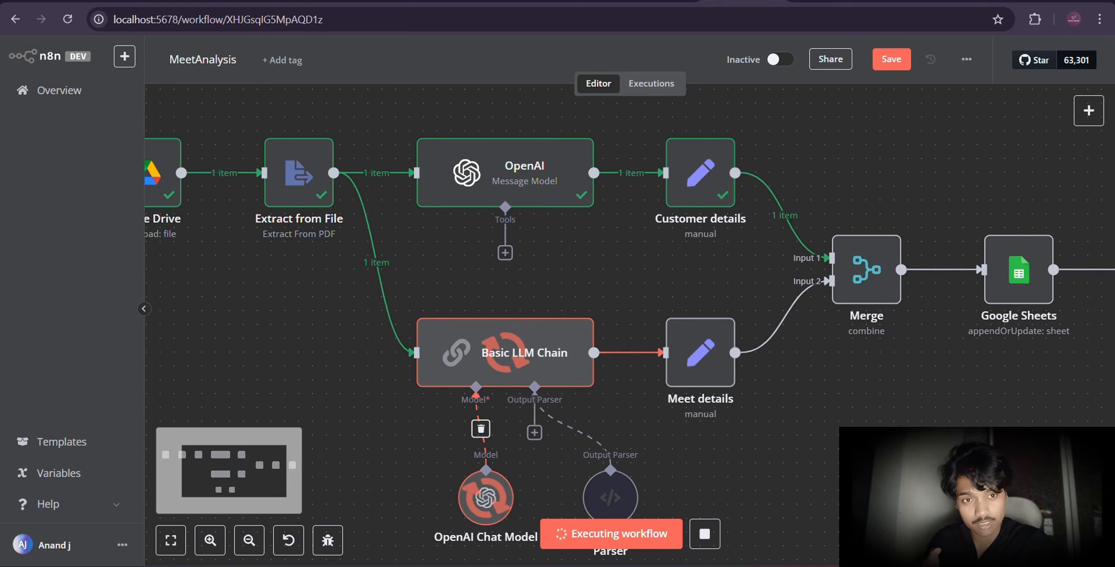
Step: Follow the running MeetAnalysis workflow along its nodes through Merge and Google Sheets to the final Gmail node
scroll(629, 326, right, 3)
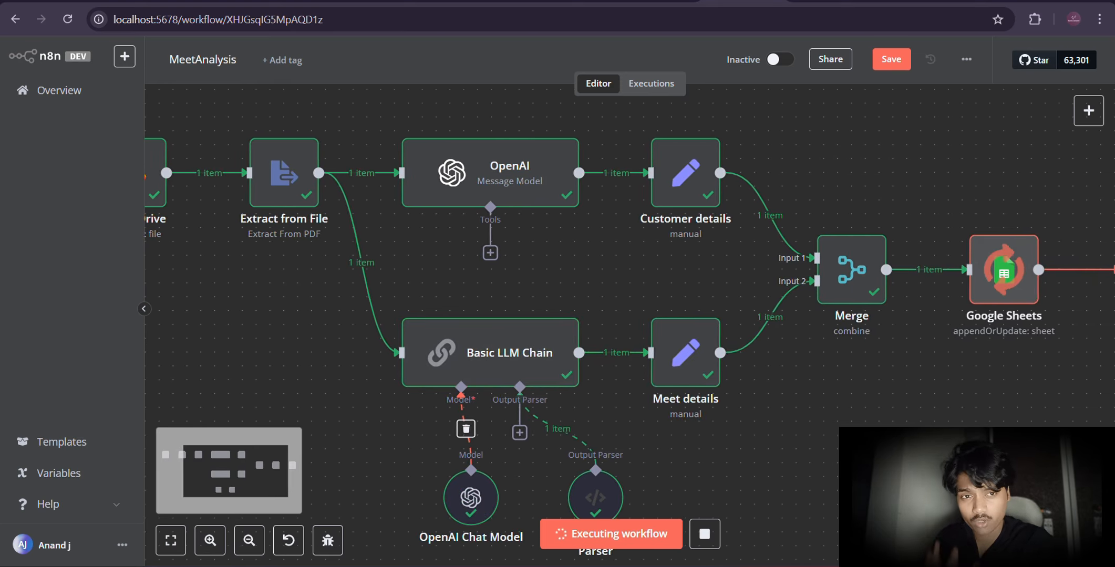
scroll(629, 326, right, 4)
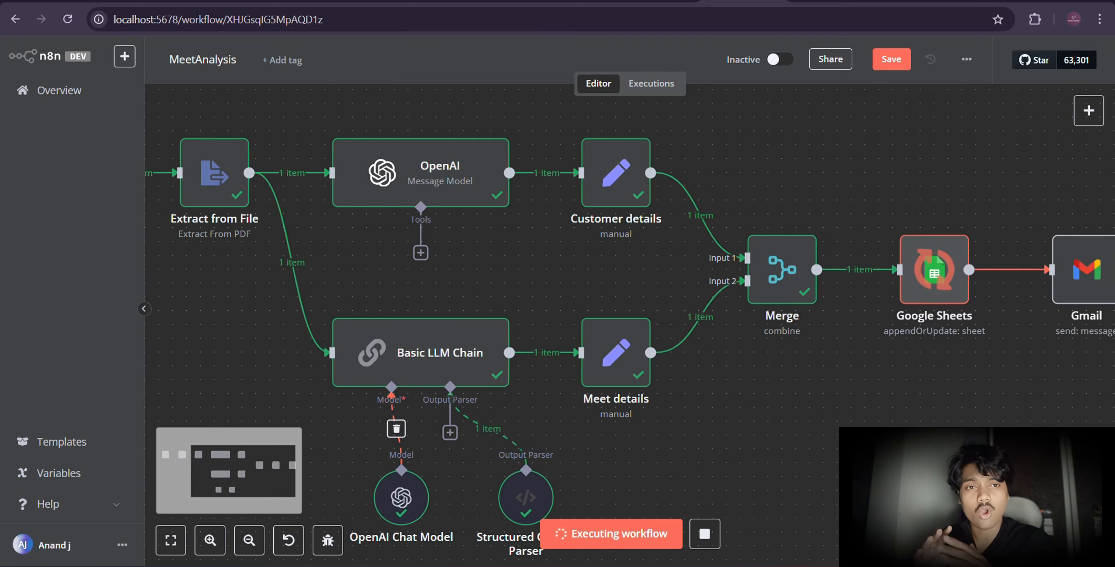
scroll(630, 326, right, 3)
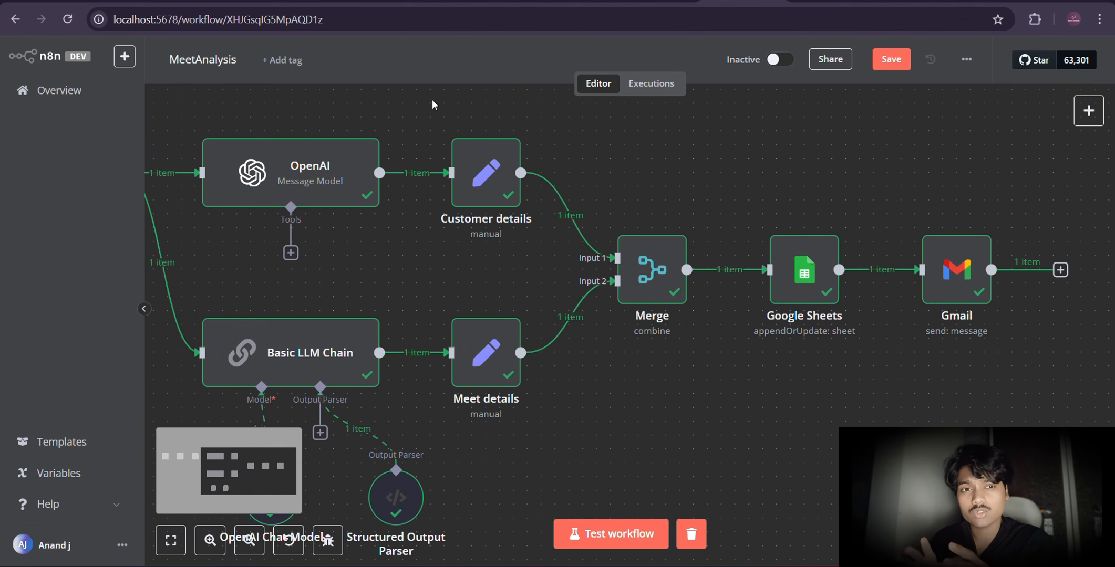
Step: Switch to the SalesCall spreadsheet and review its columns from persona through MOM, Client Name and email
click(406, 1)
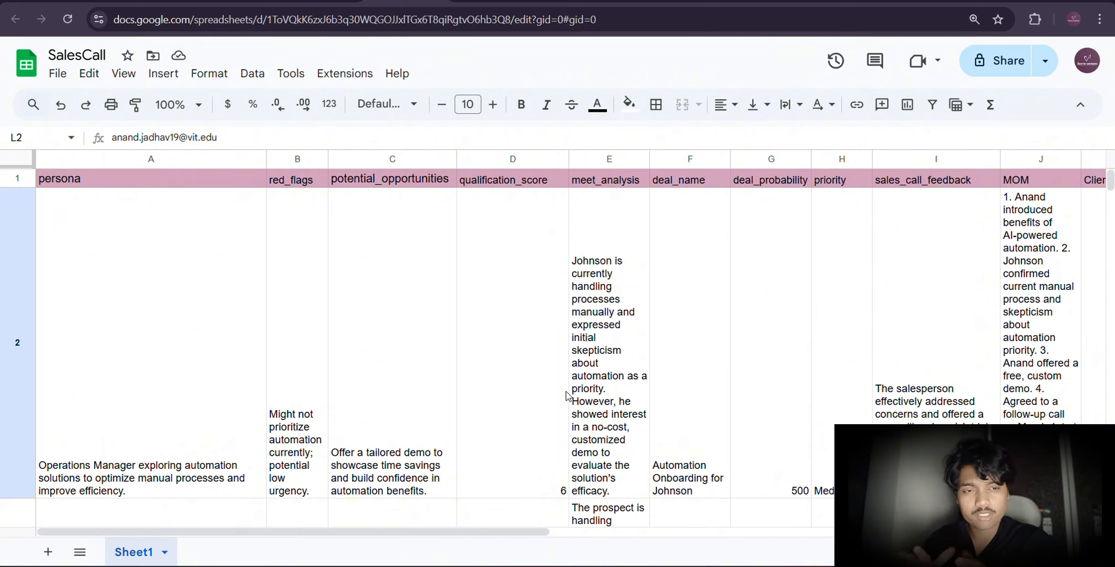
scroll(567, 396, right, 2)
scroll(566, 395, right, 4)
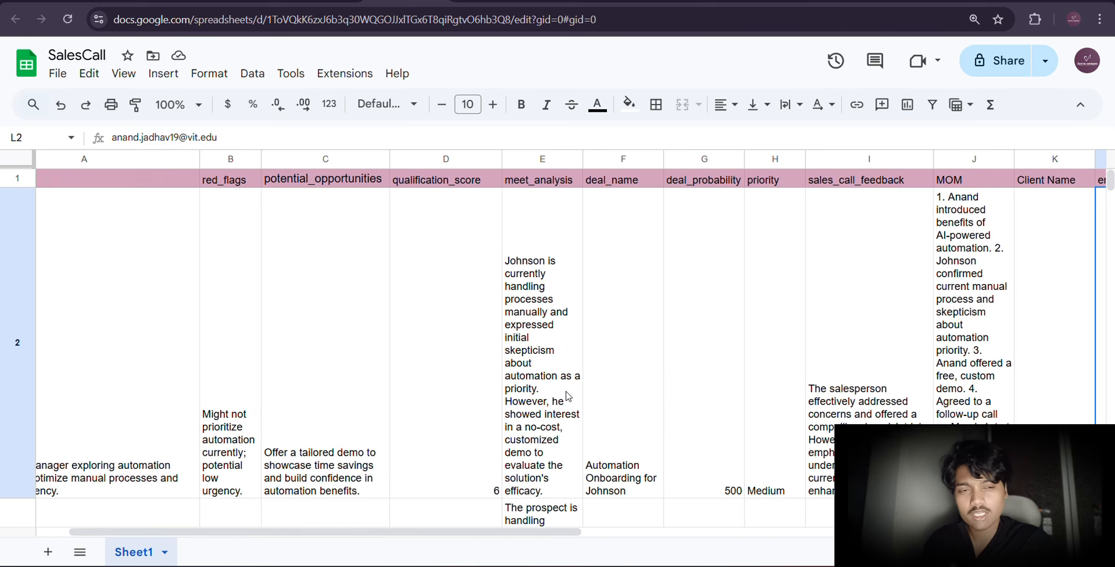
scroll(567, 395, right, 5)
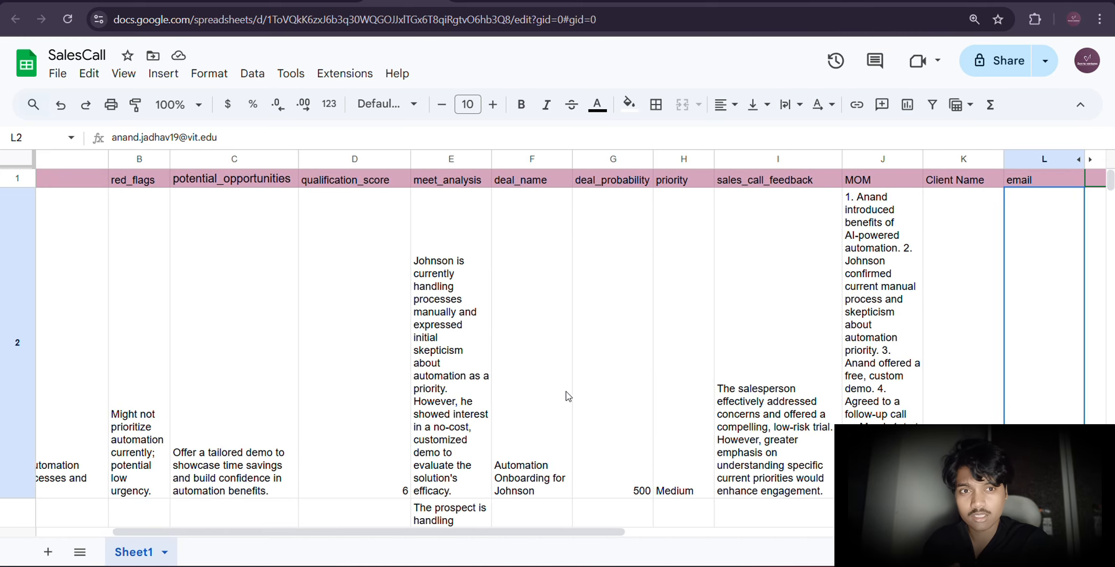
scroll(567, 395, right, 1)
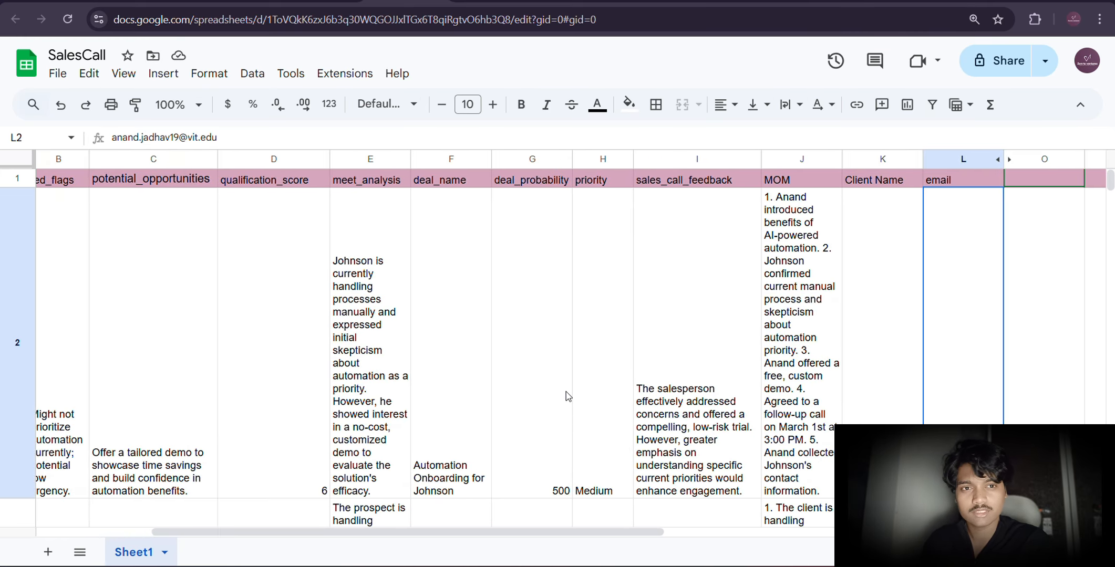
scroll(567, 395, right, 1)
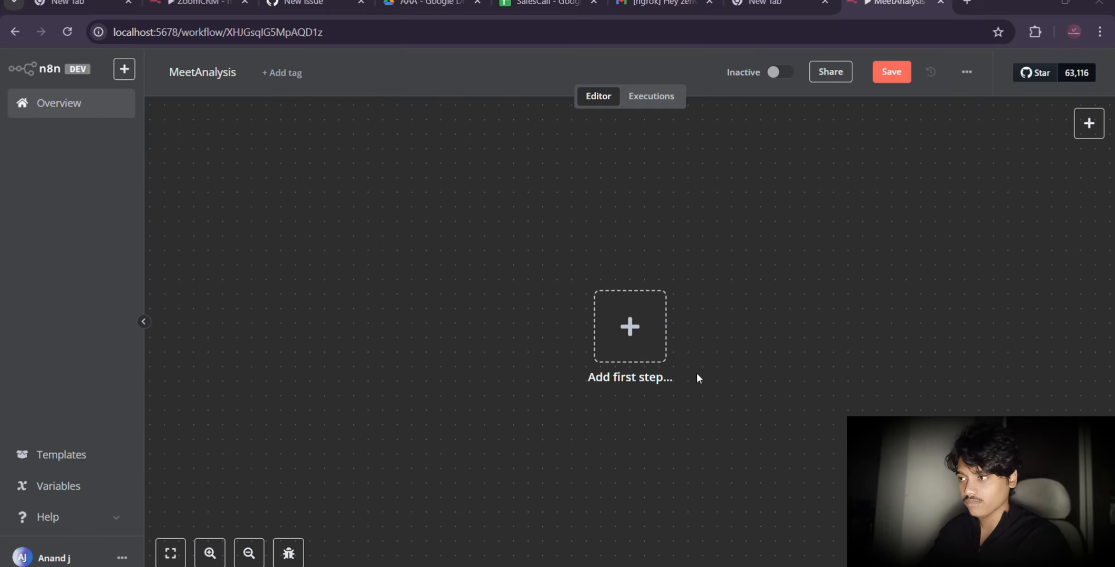
Step: Add a Google Drive trigger for changes involving a specific folder as the first node of the empty MeetAnalysis workflow
click(628, 337)
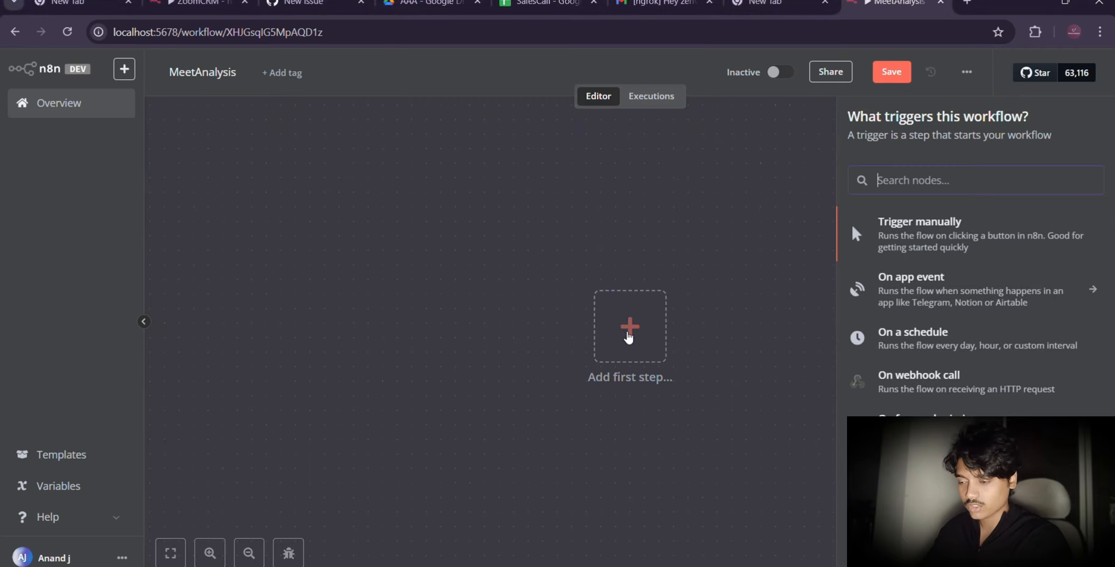
text(google)
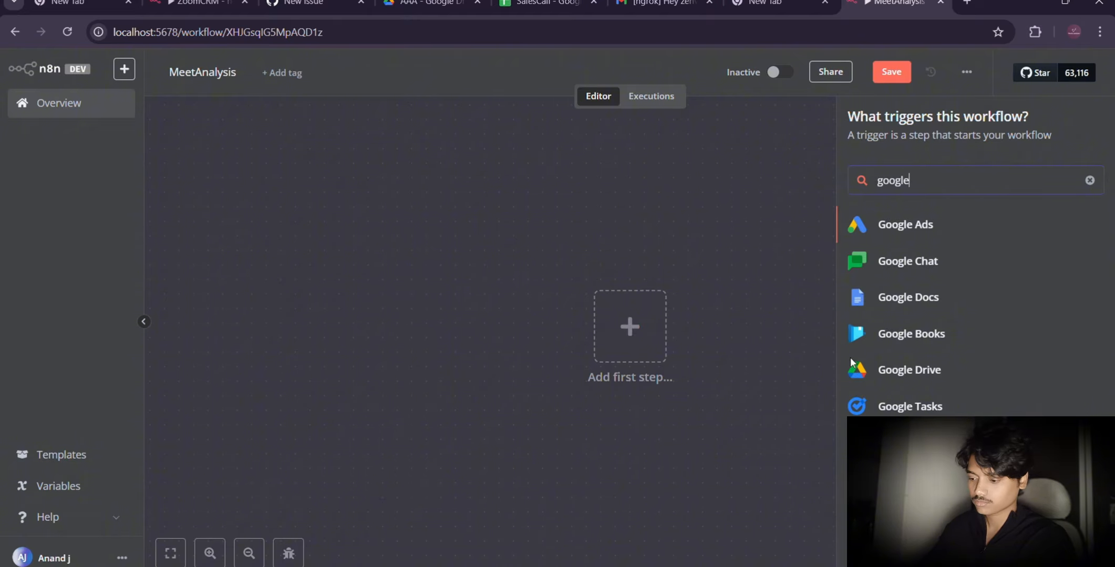
click(918, 373)
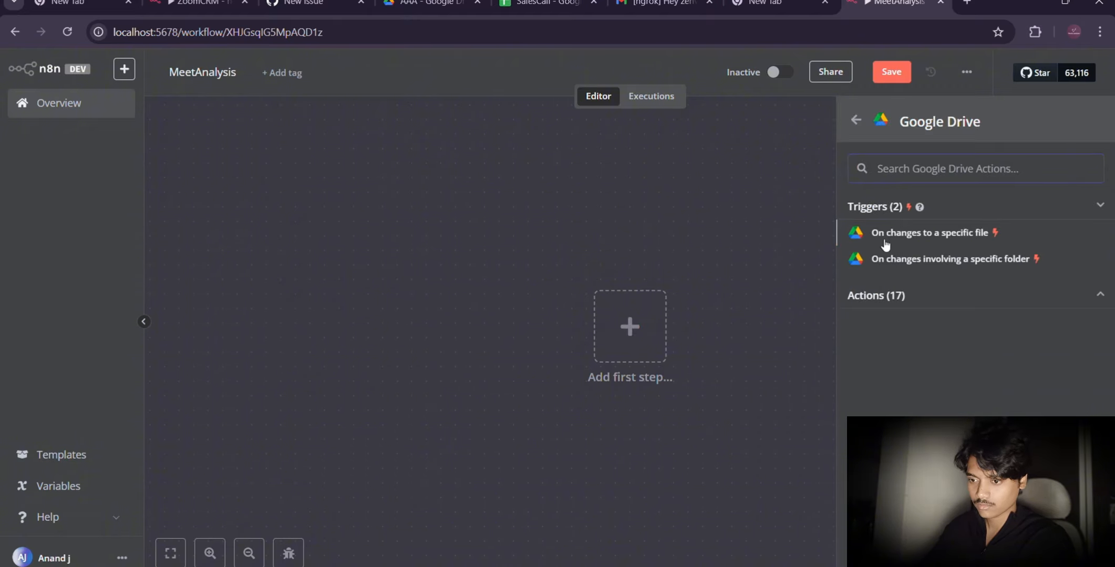
click(918, 261)
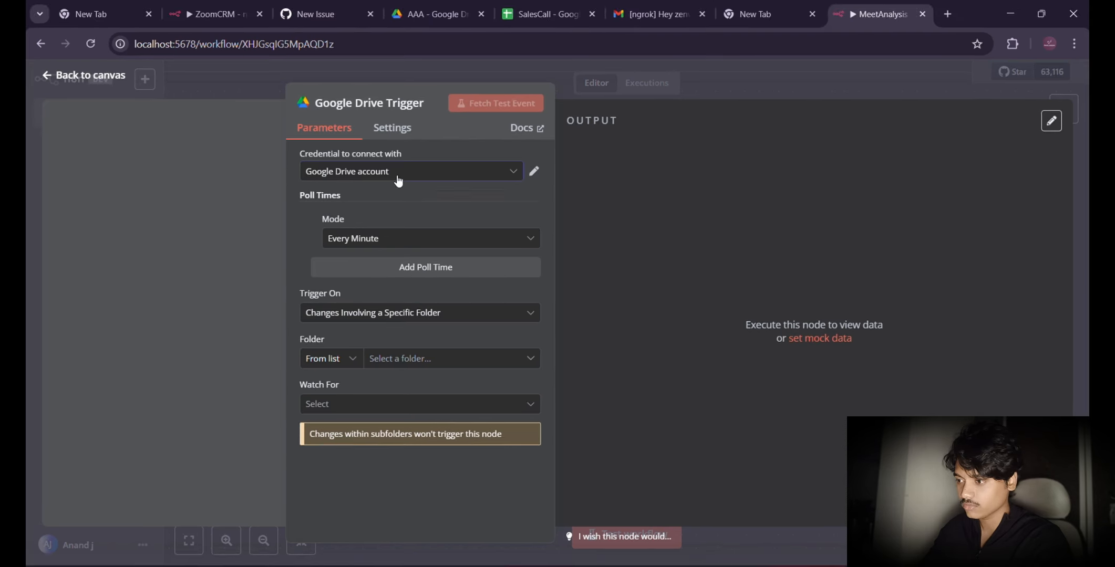
Step: Connect the trigger with the Google Drive account credential and choose TranscriptCRM as the folder it monitors
click(399, 178)
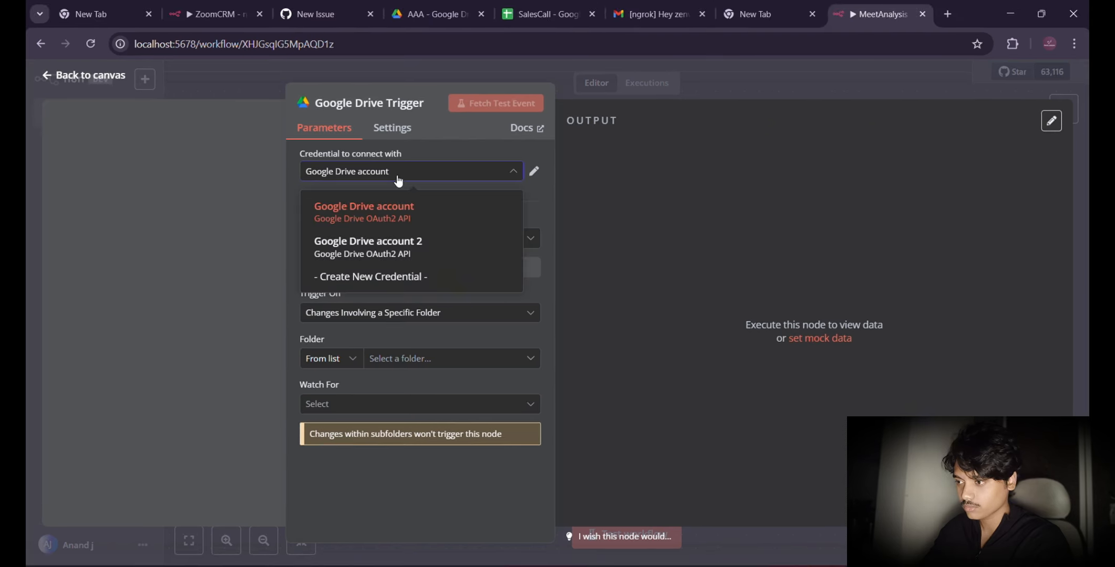
click(382, 226)
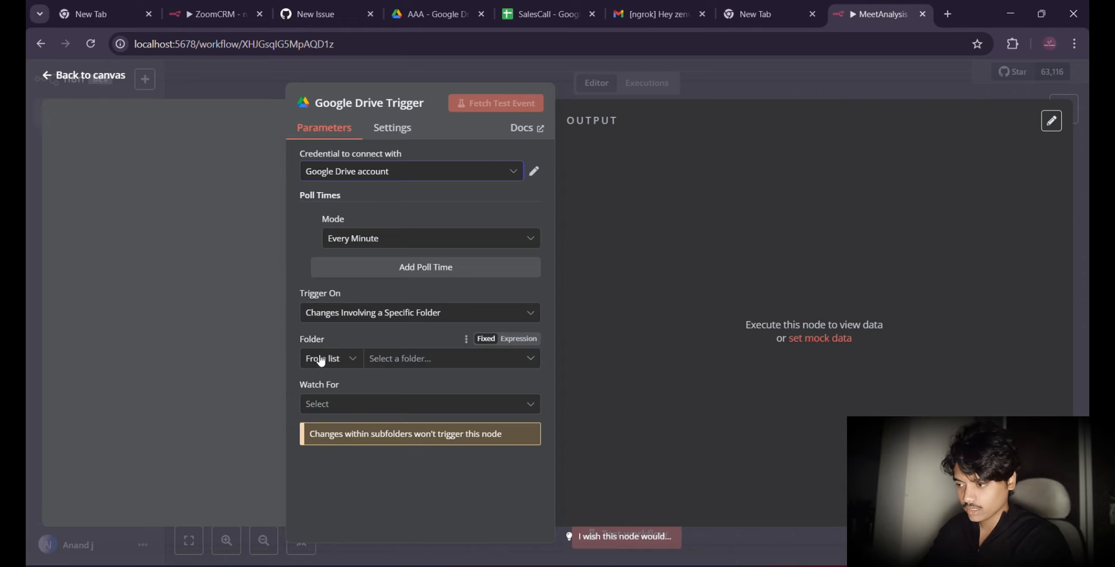
click(401, 361)
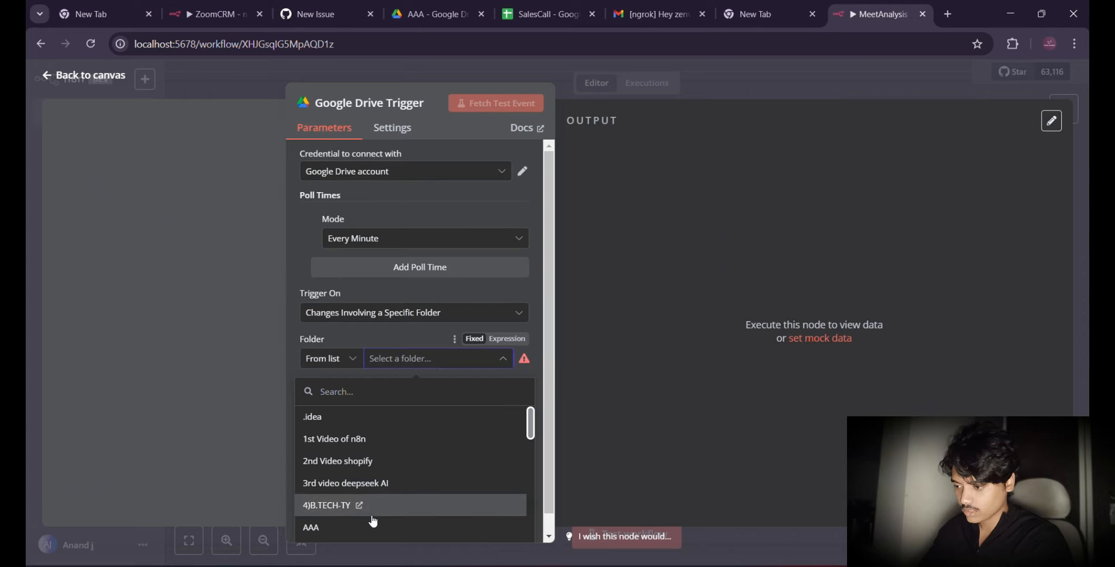
scroll(373, 521, down, 5)
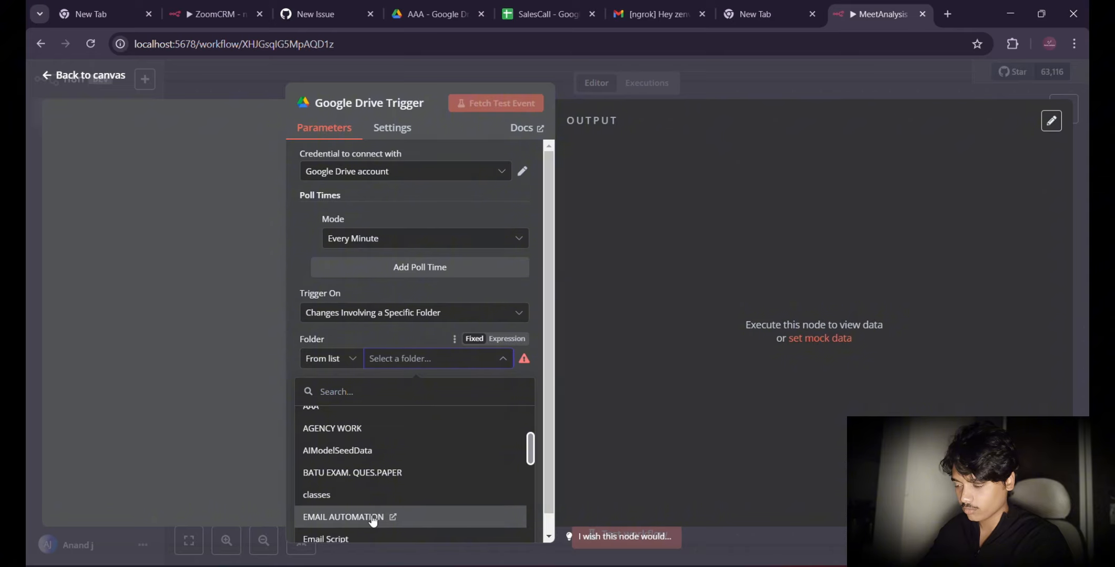
scroll(373, 521, down, 10)
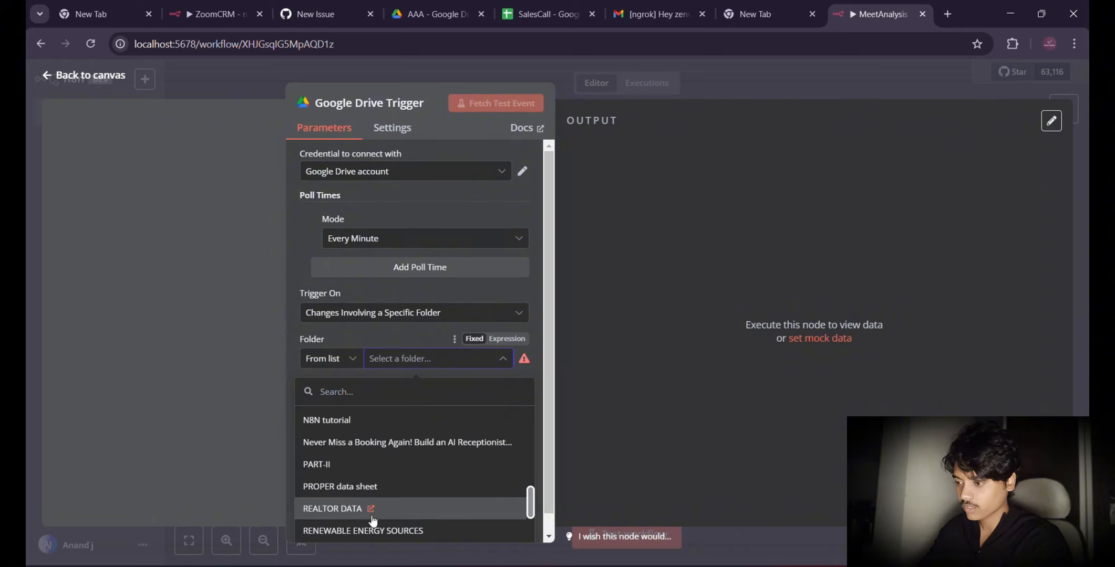
scroll(373, 521, down, 5)
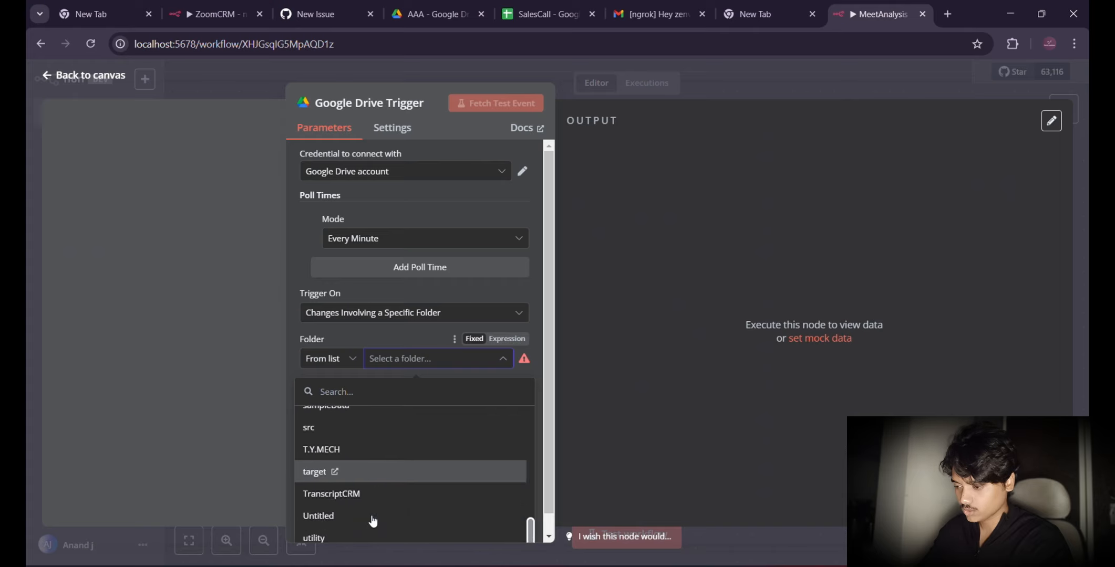
click(327, 496)
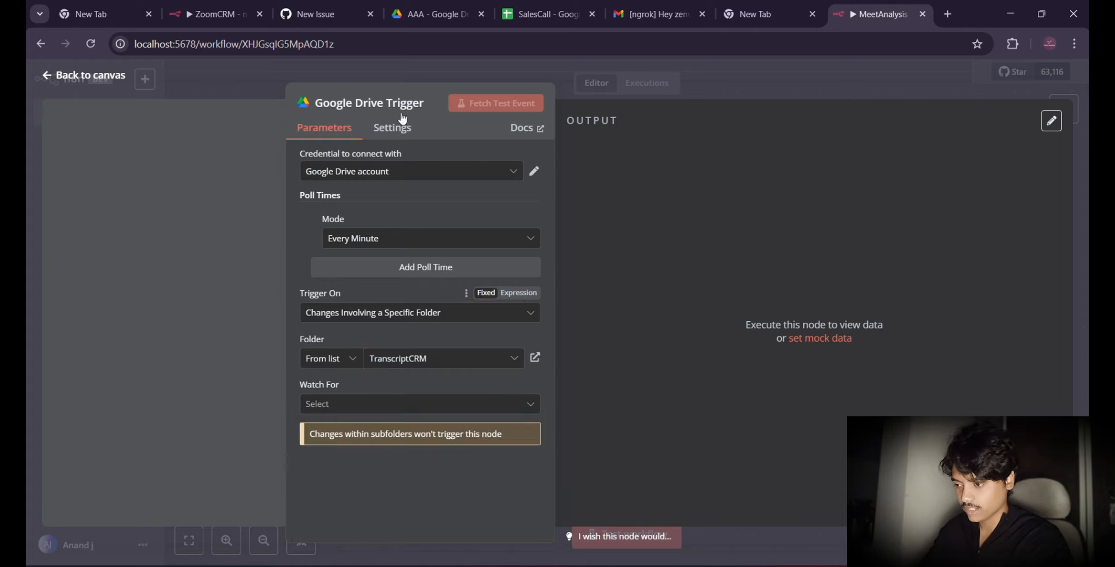
Step: Check the contents of the TranscriptCRM folder in Google Drive, returning to the n8n workflow
click(422, 19)
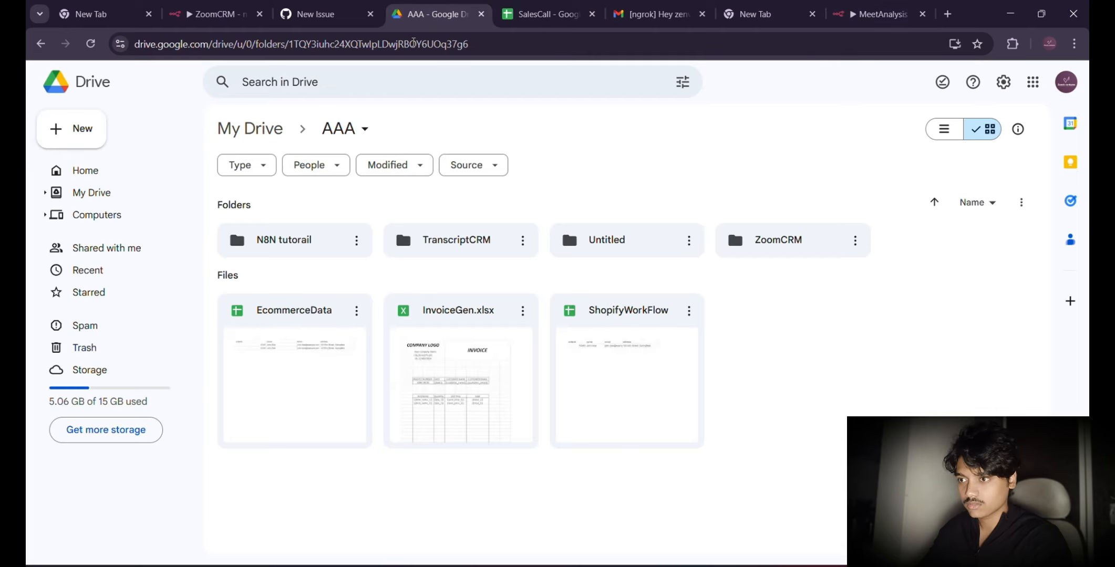
double_click(455, 243)
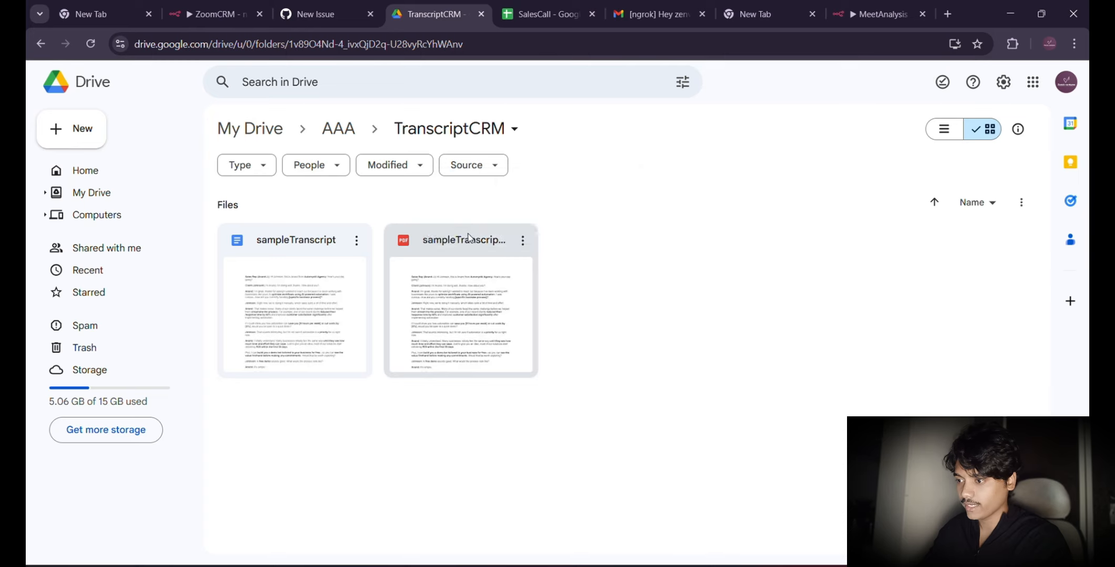
click(846, 16)
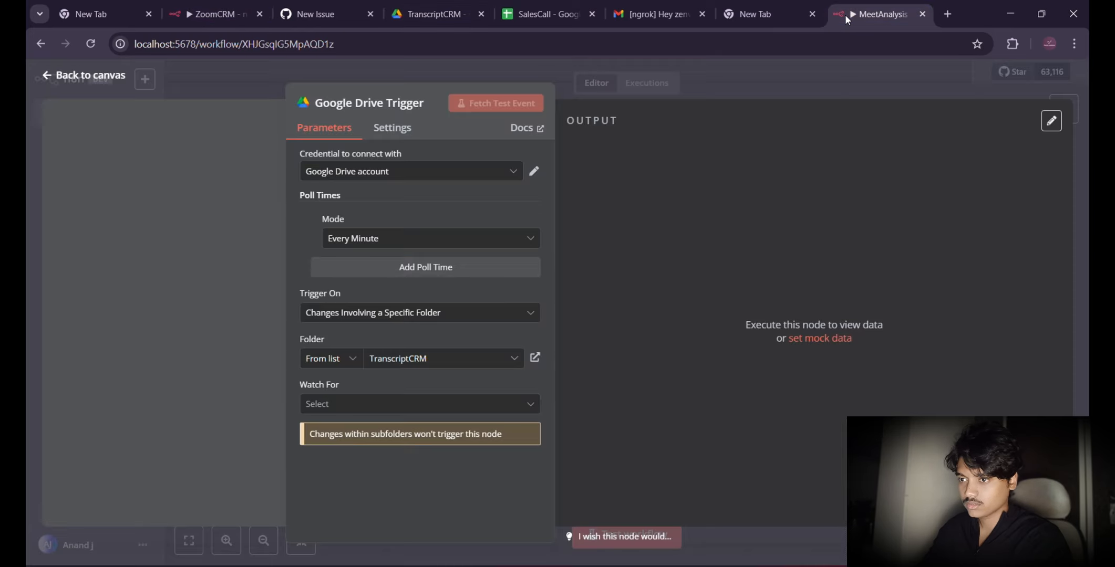
Step: Set the trigger to watch for File Created and fetch a test event
click(377, 404)
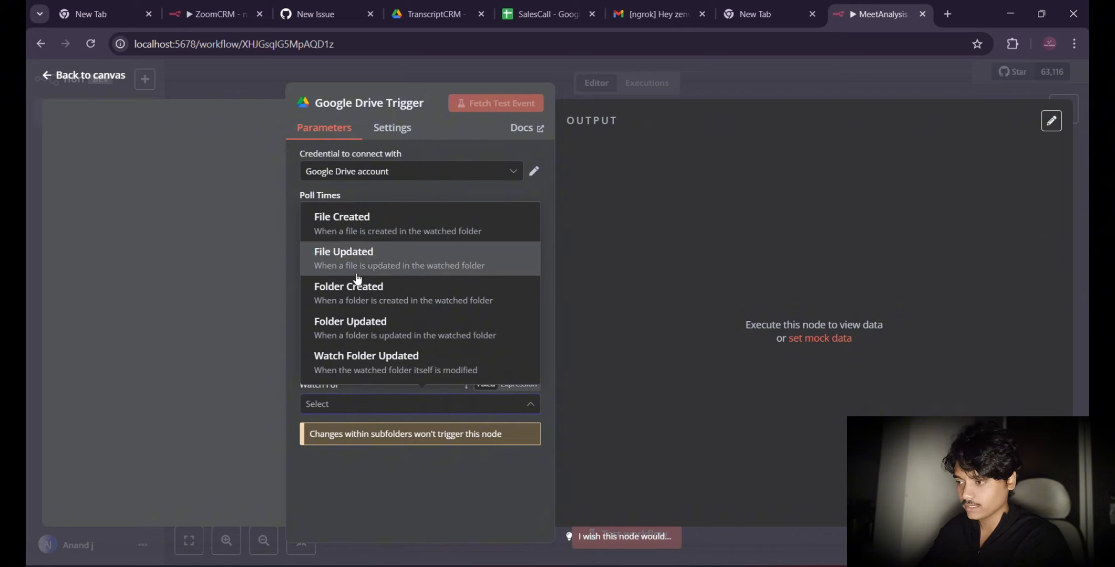
click(357, 232)
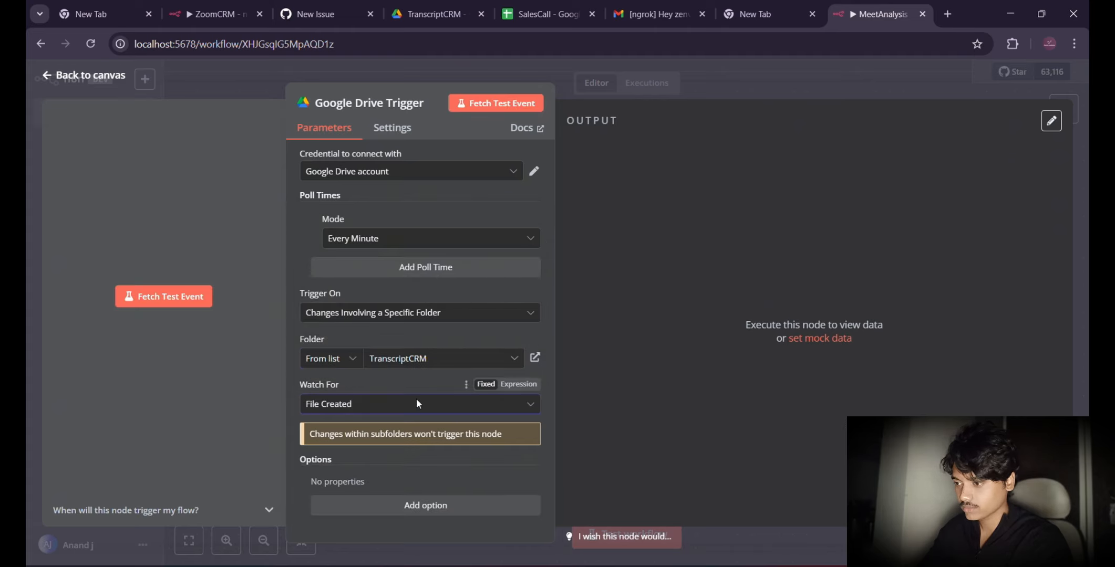
click(480, 105)
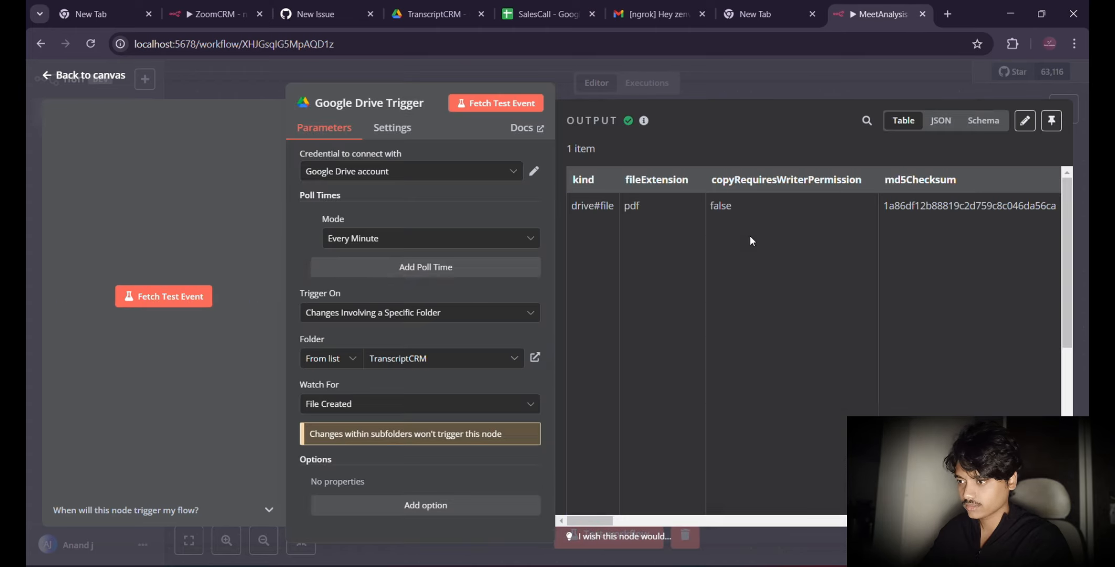
Step: Examine the fields of the fetched test event, including the file's id and name, and return to the canvas
scroll(673, 251, right, 5)
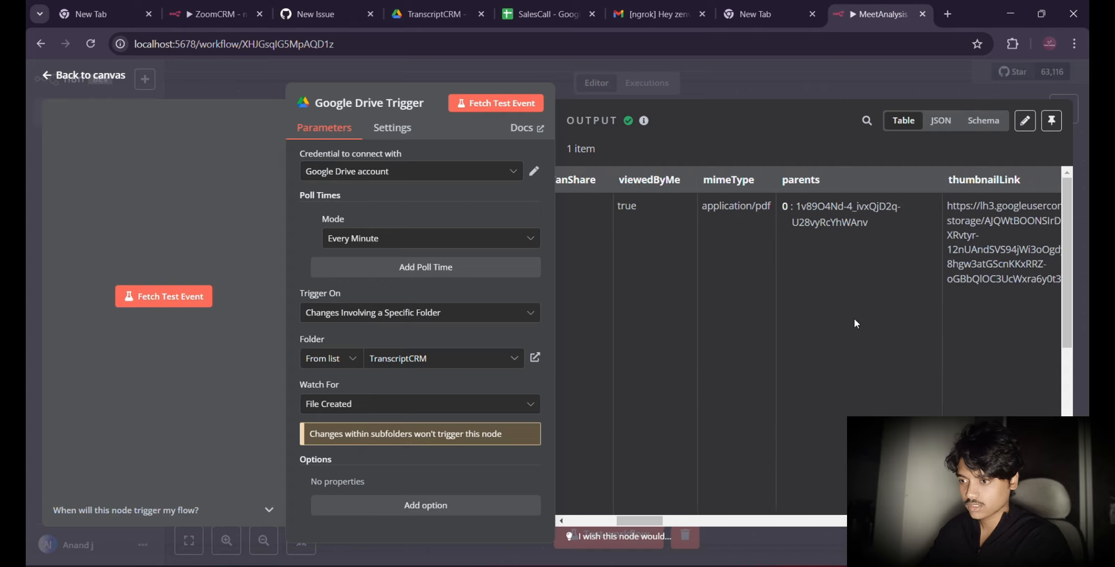
scroll(854, 319, right, 10)
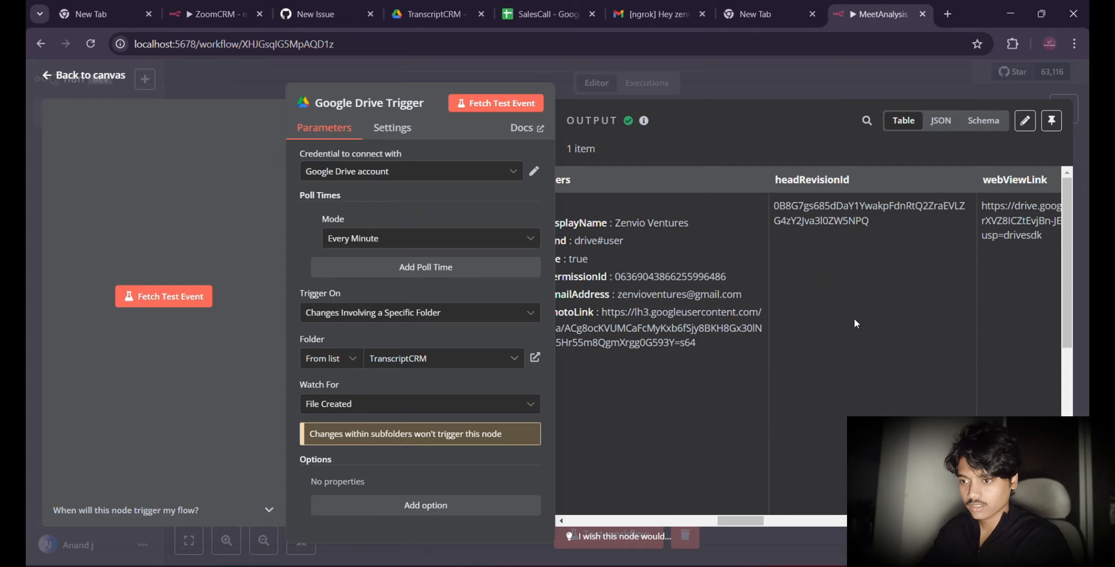
scroll(853, 319, right, 10)
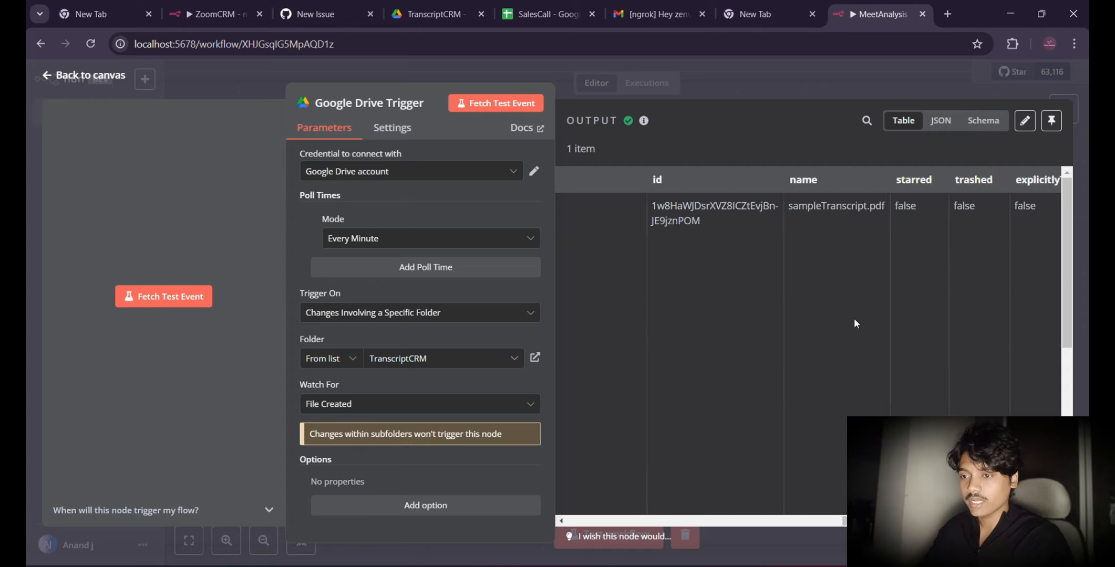
scroll(854, 319, right, 8)
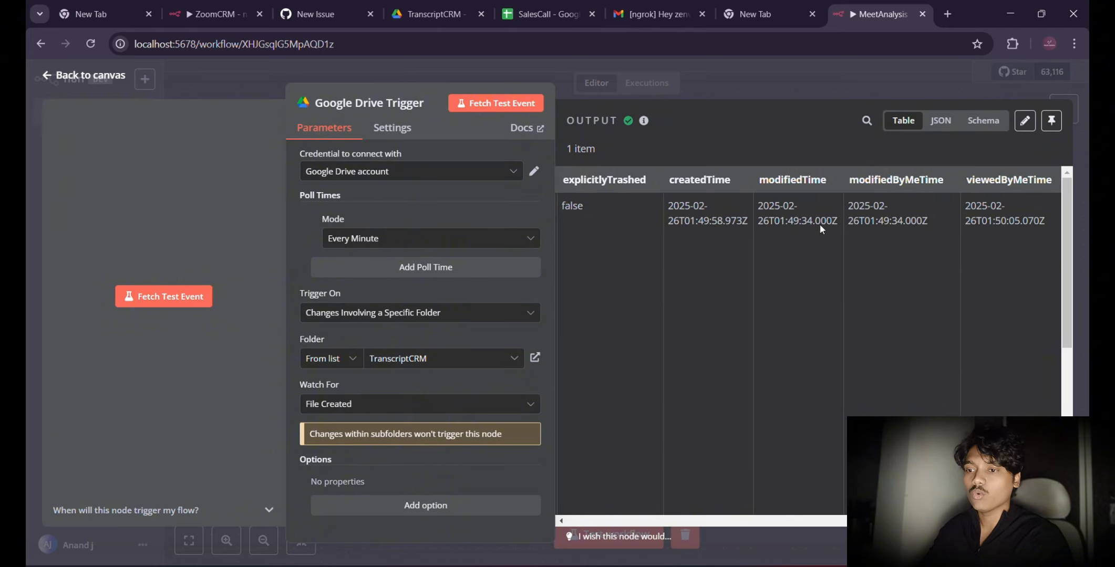
click(109, 75)
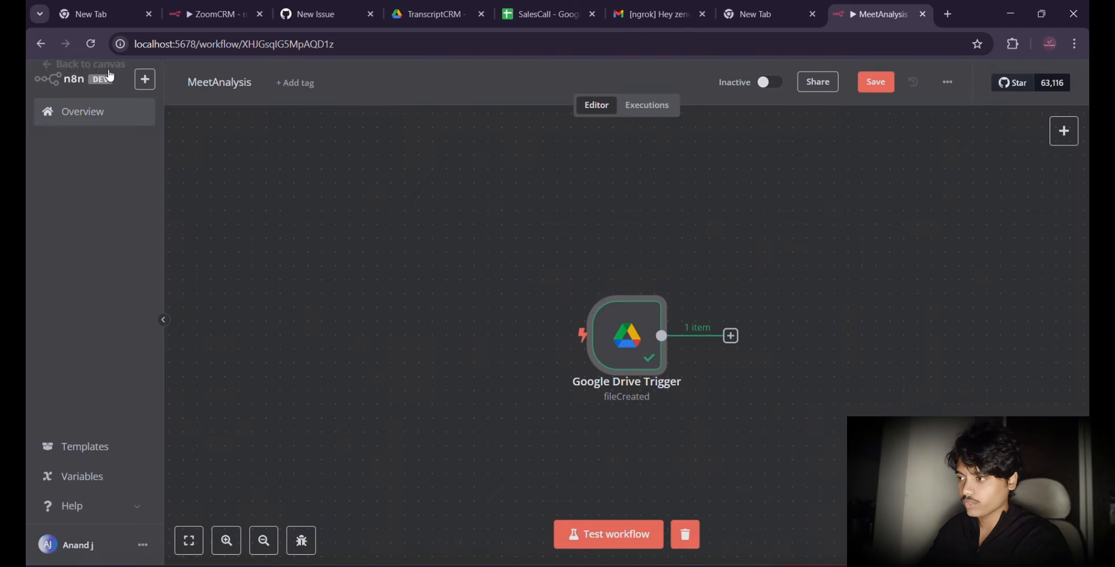
Step: Add a Google Drive node with the Download file action after the Google Drive Trigger
click(730, 336)
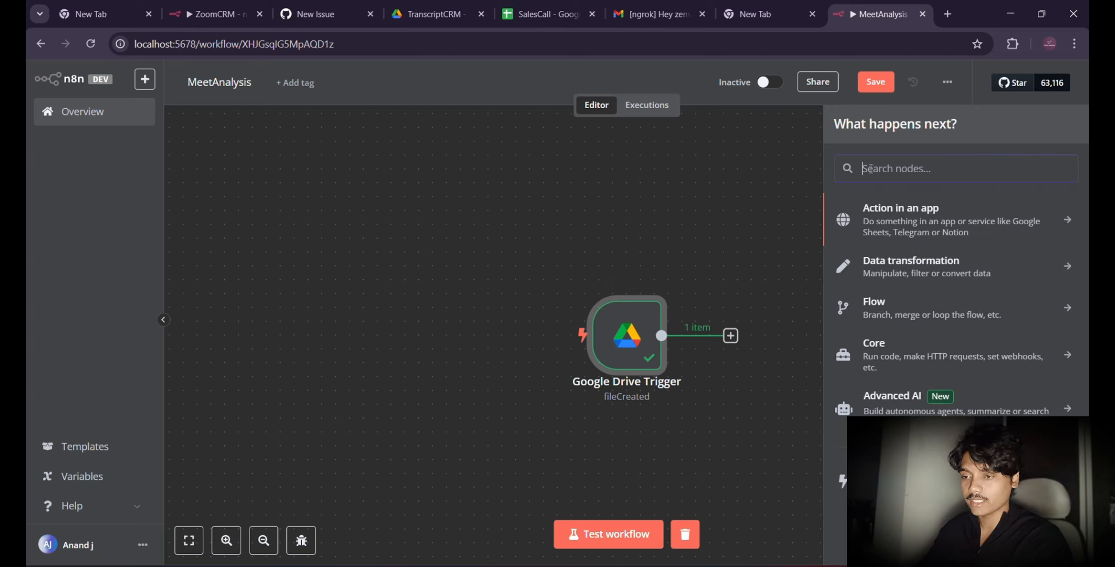
text(goo)
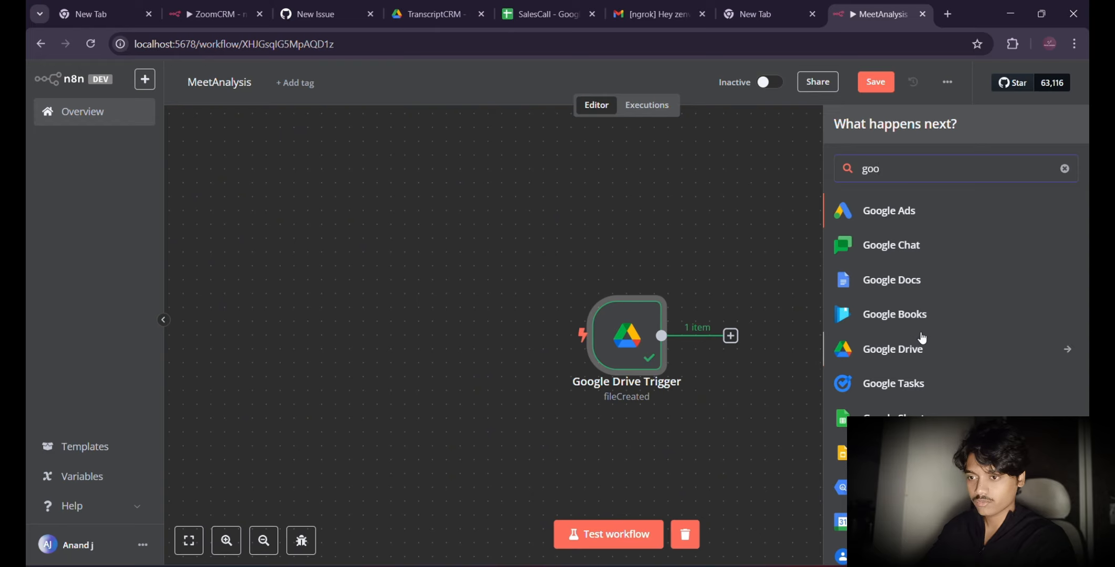
click(899, 351)
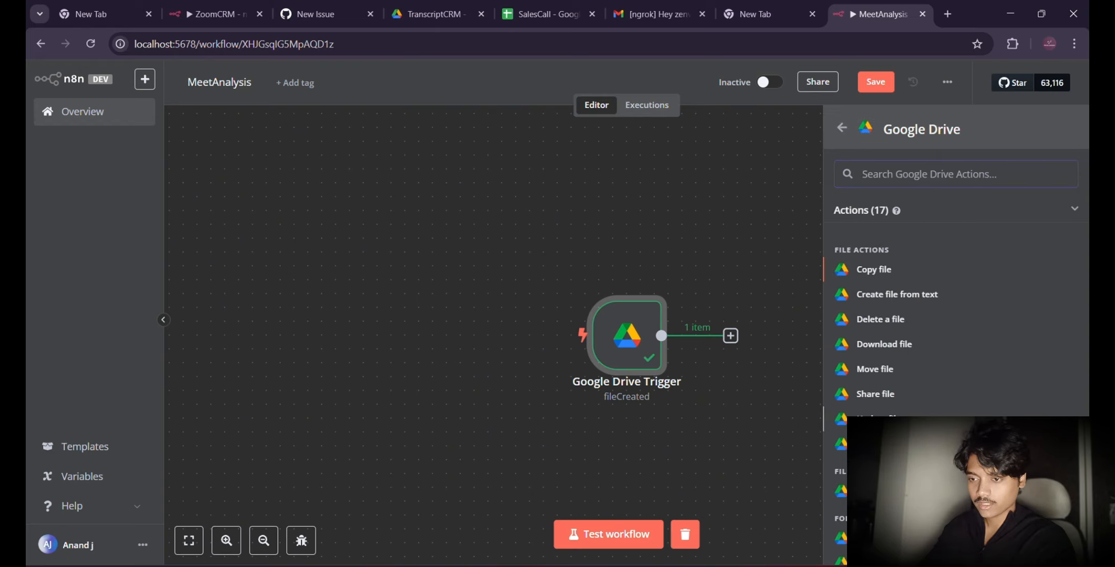
click(876, 345)
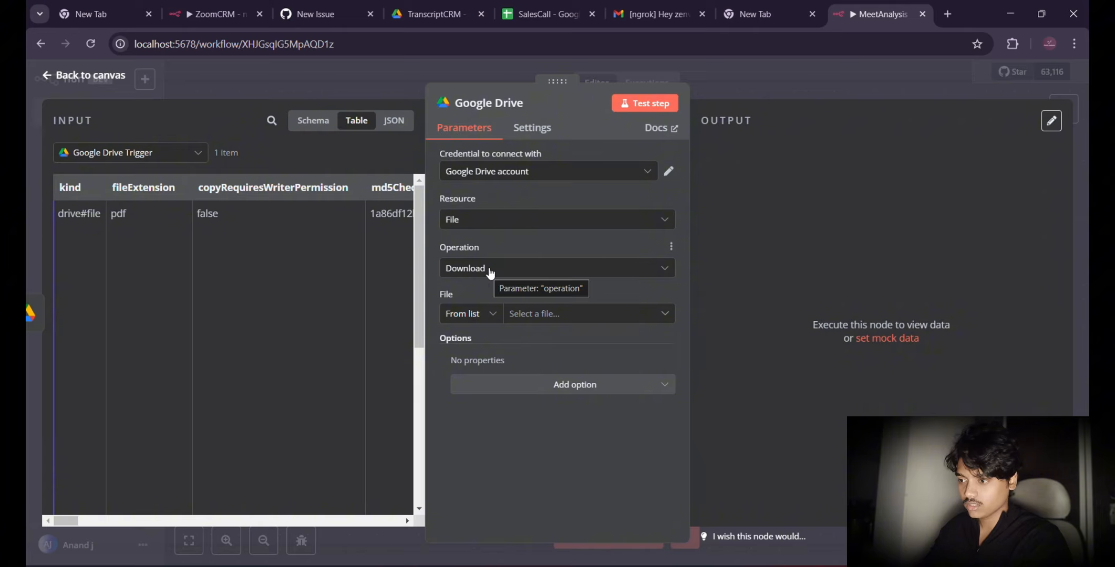
click(530, 315)
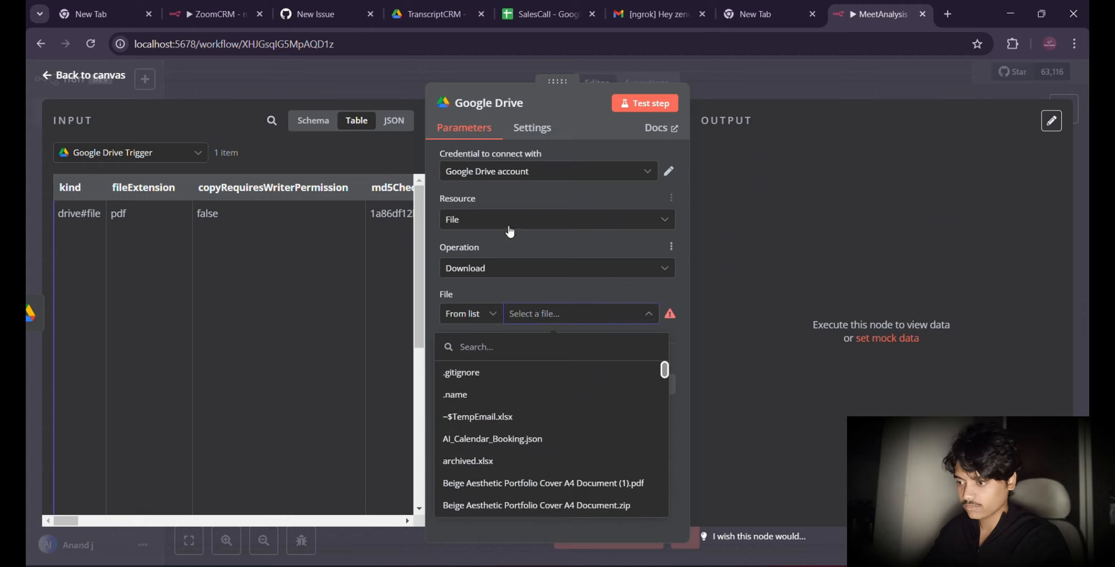
click(494, 221)
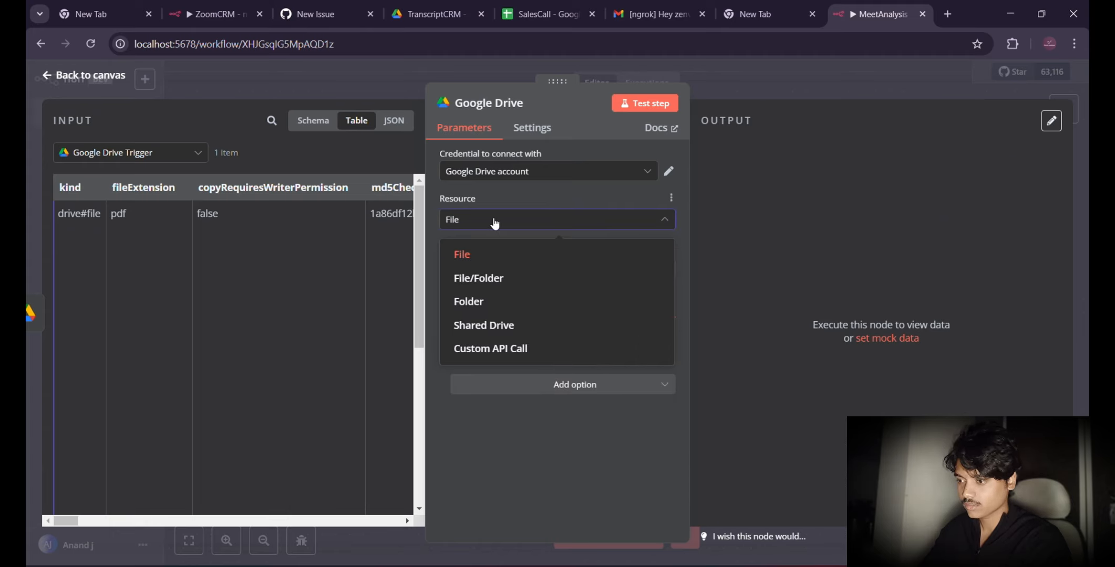
click(494, 223)
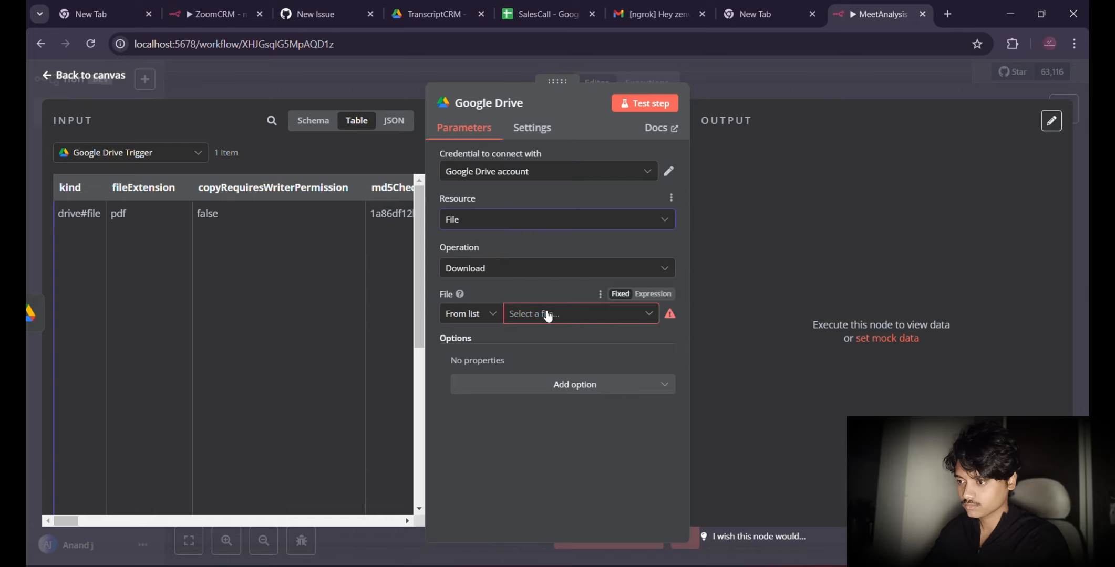
Step: Look through the Google Drive Trigger input data, as table and as JSON, for the id of the created file
scroll(308, 305, right, 10)
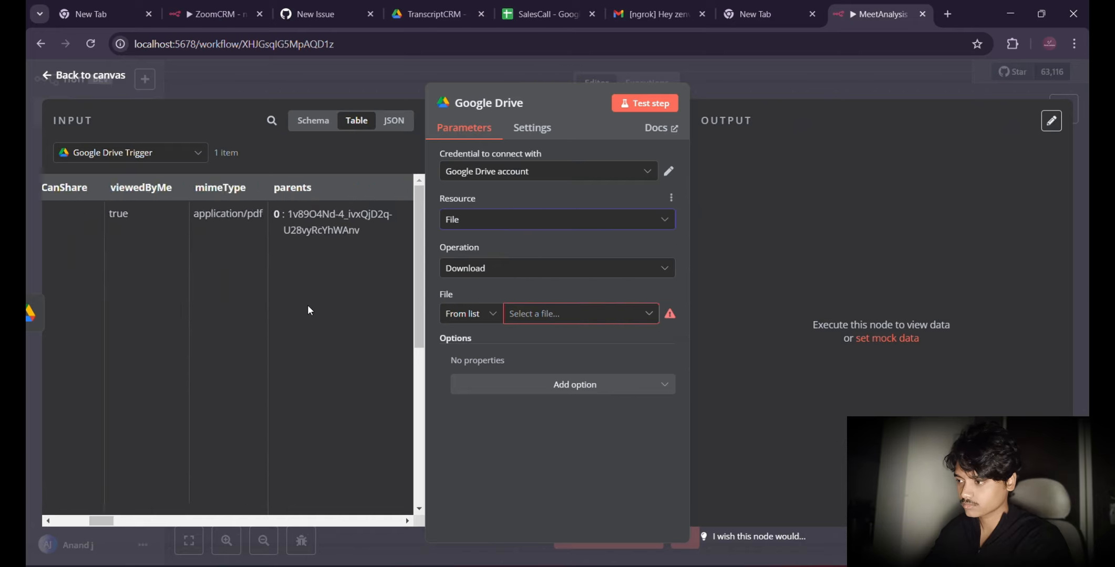
scroll(309, 310, right, 5)
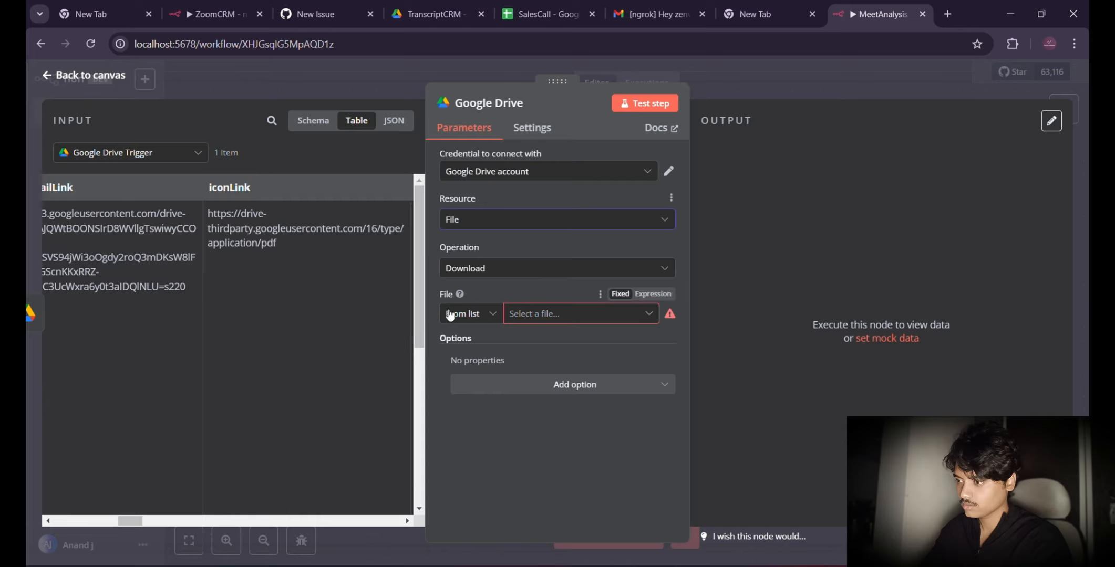
scroll(250, 325, left, 10)
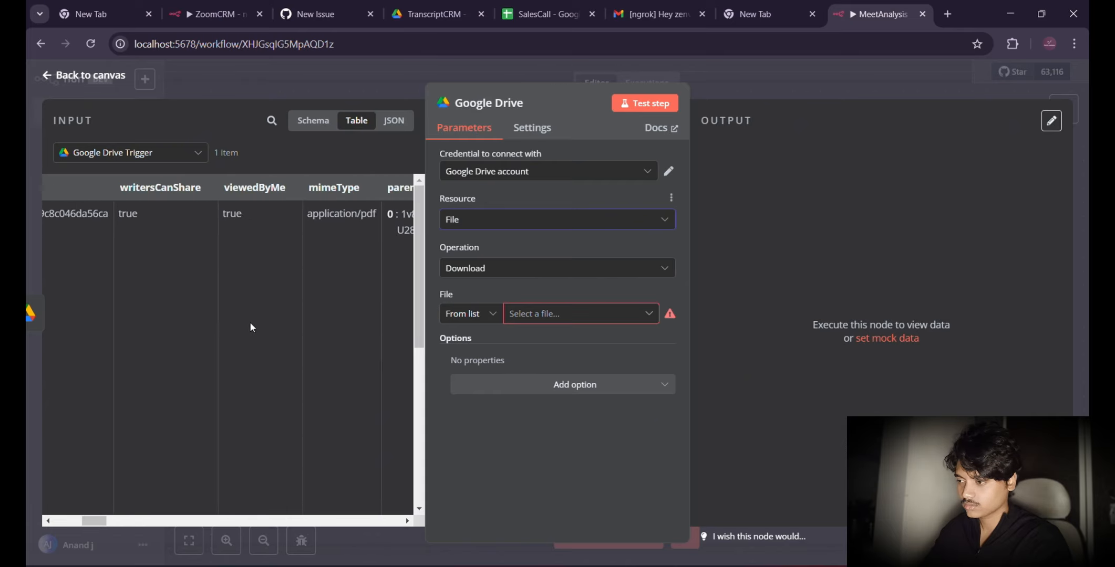
scroll(250, 325, left, 5)
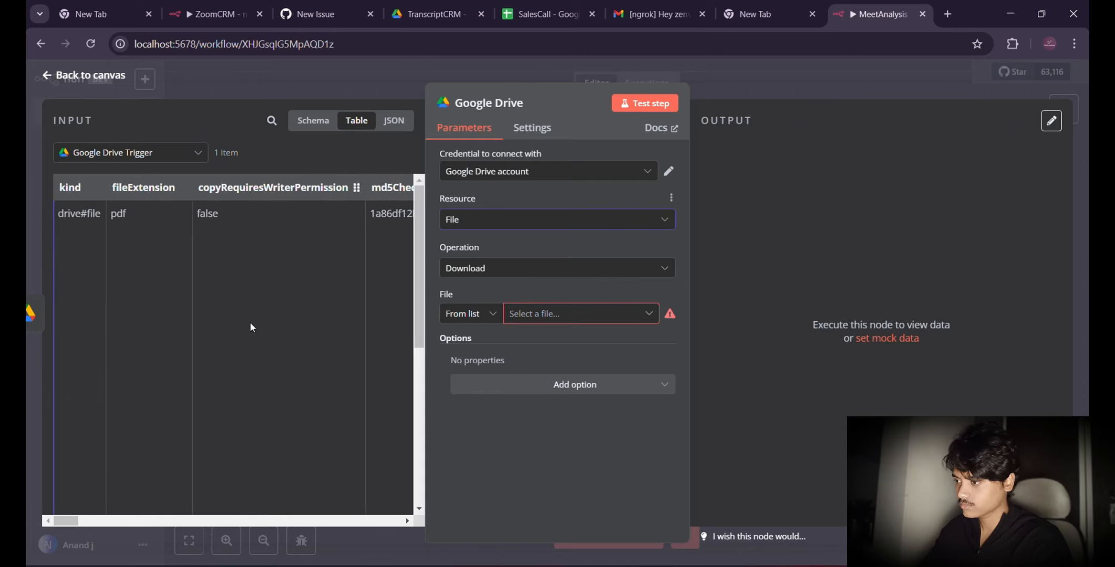
scroll(250, 326, right, 5)
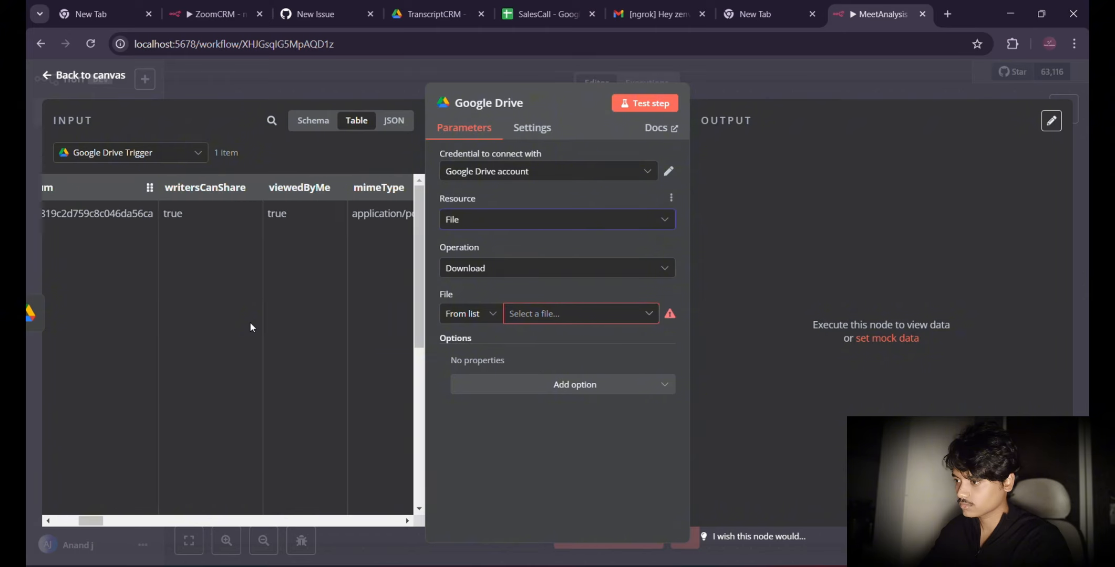
scroll(250, 322, right, 2)
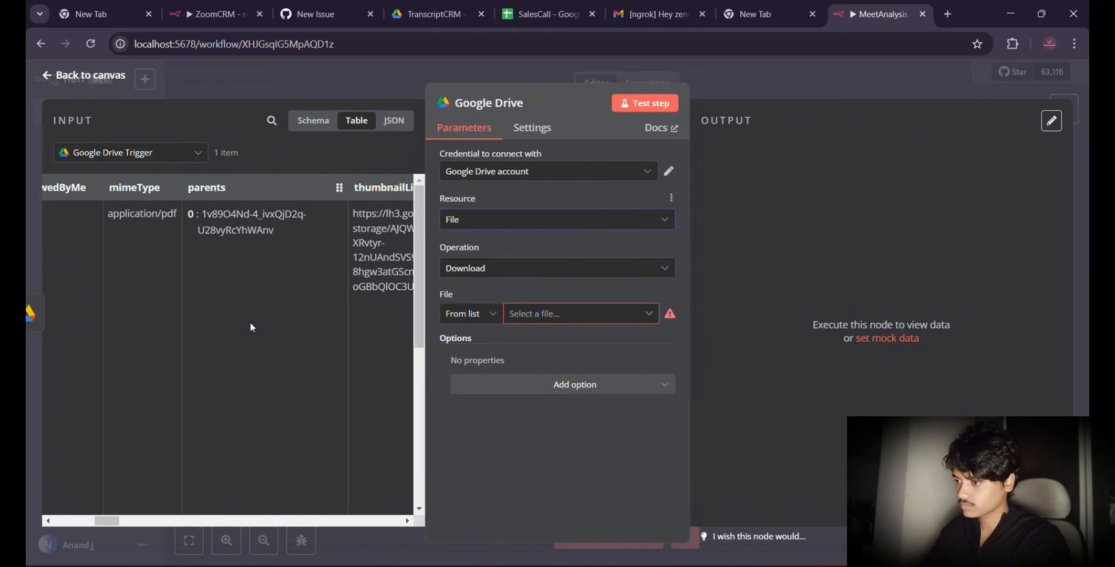
click(392, 121)
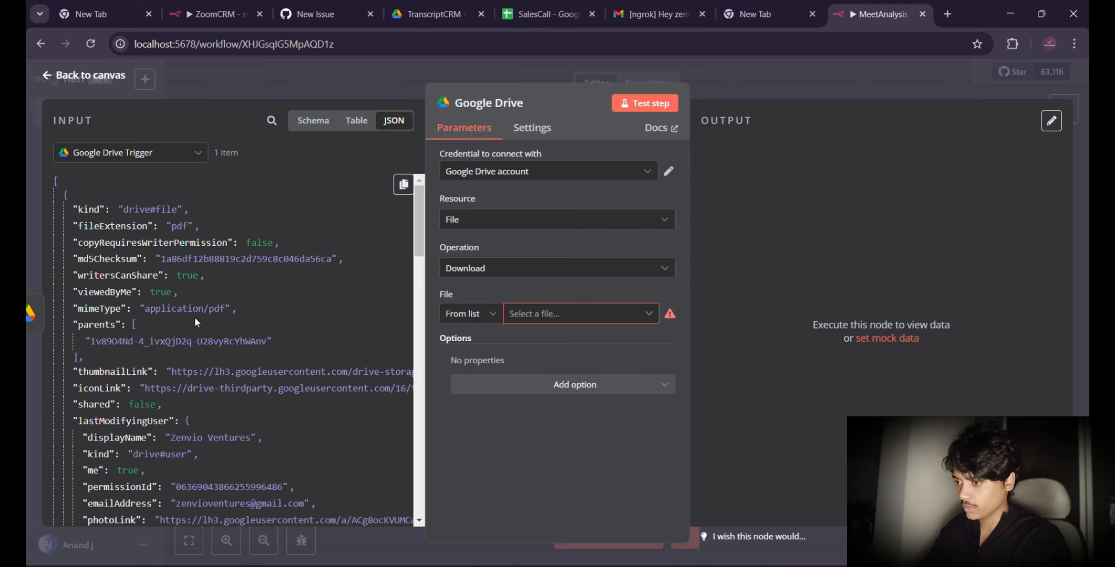
scroll(230, 396, down, 3)
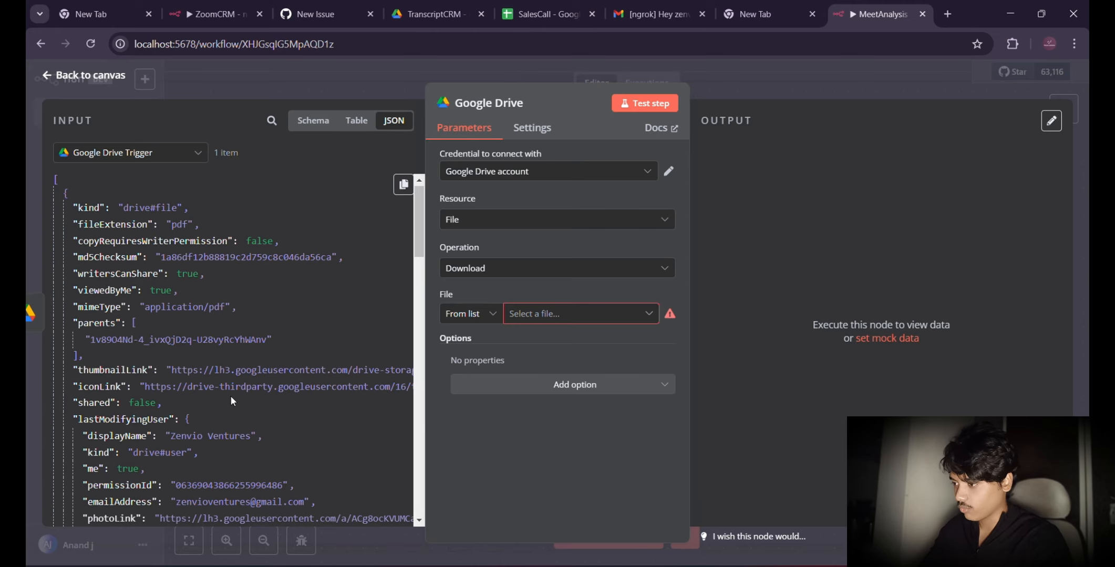
scroll(230, 396, down, 5)
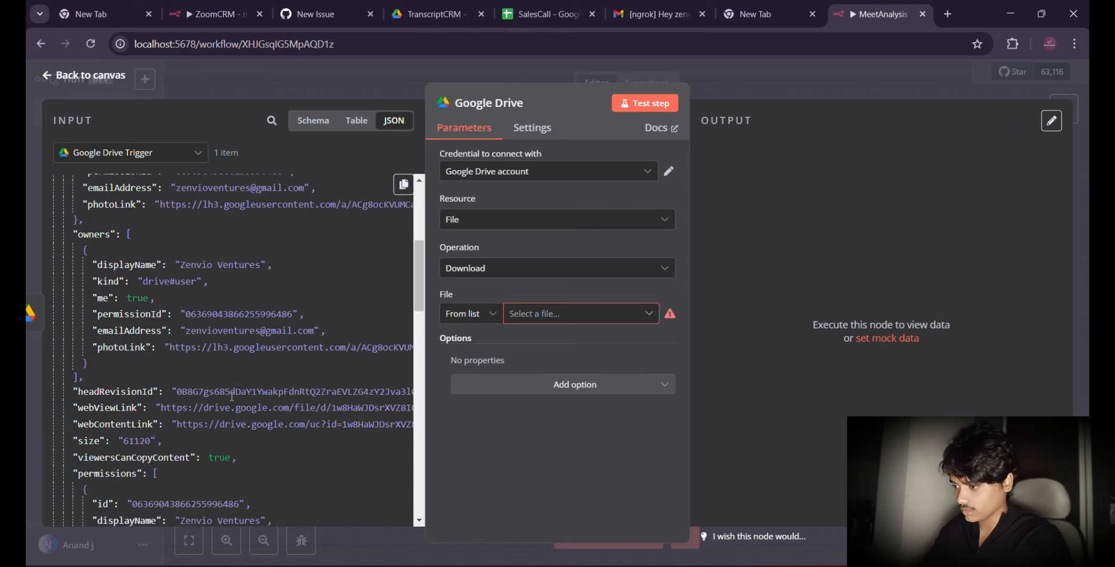
scroll(230, 396, down, 5)
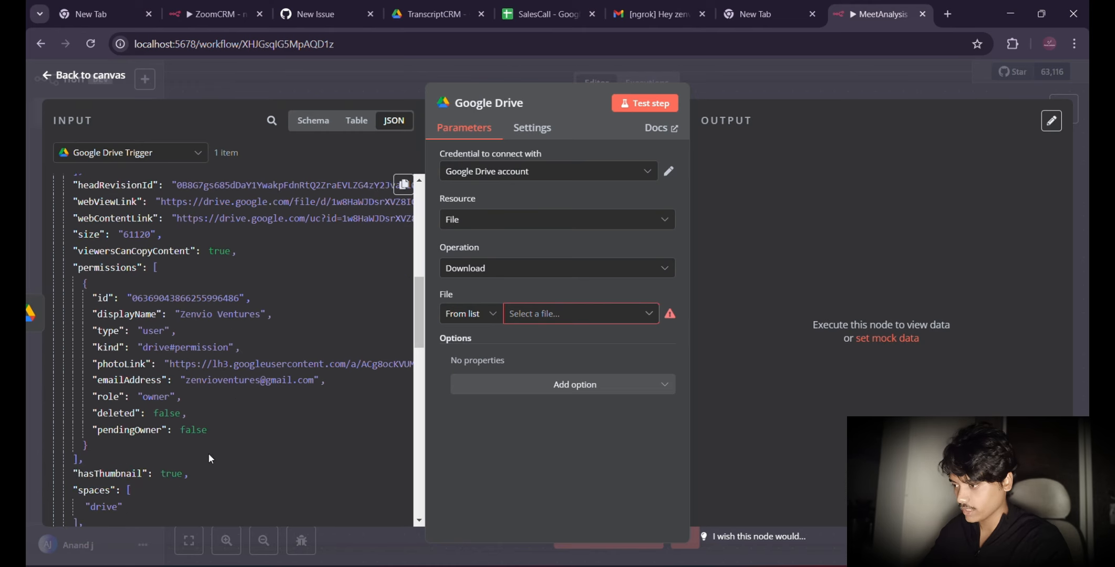
scroll(208, 455, down, 5)
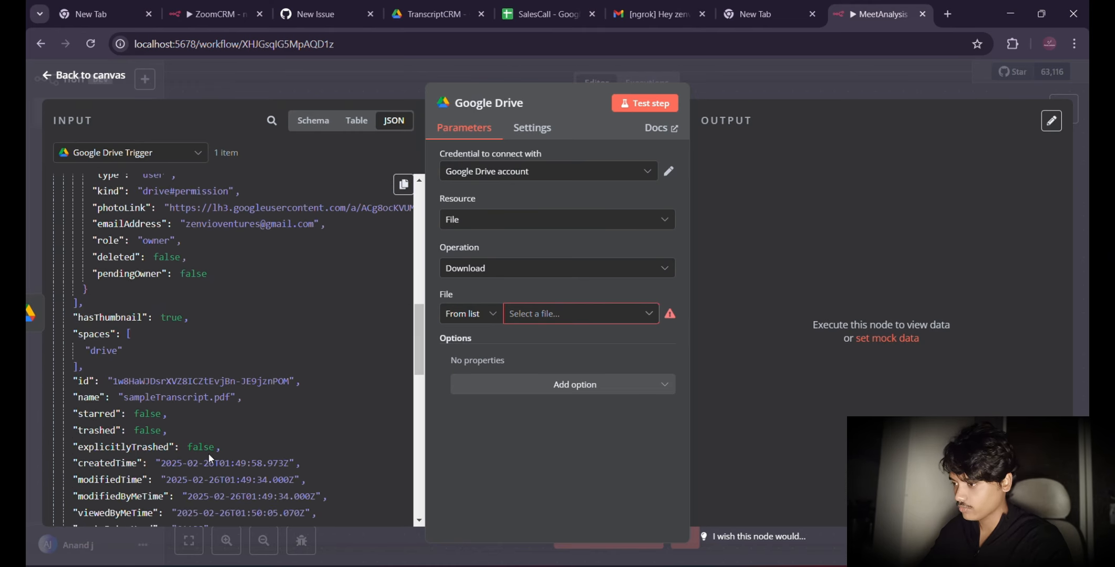
scroll(208, 454, down, 4)
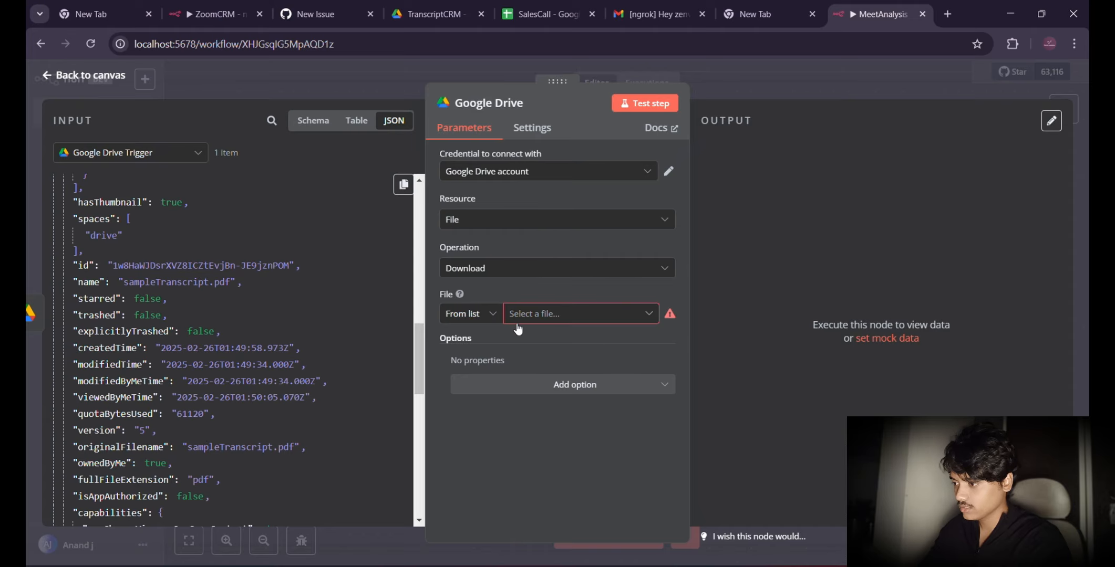
Step: Set the file to download By ID, mapping the trigger's id field as {{ $json.id }}
click(481, 314)
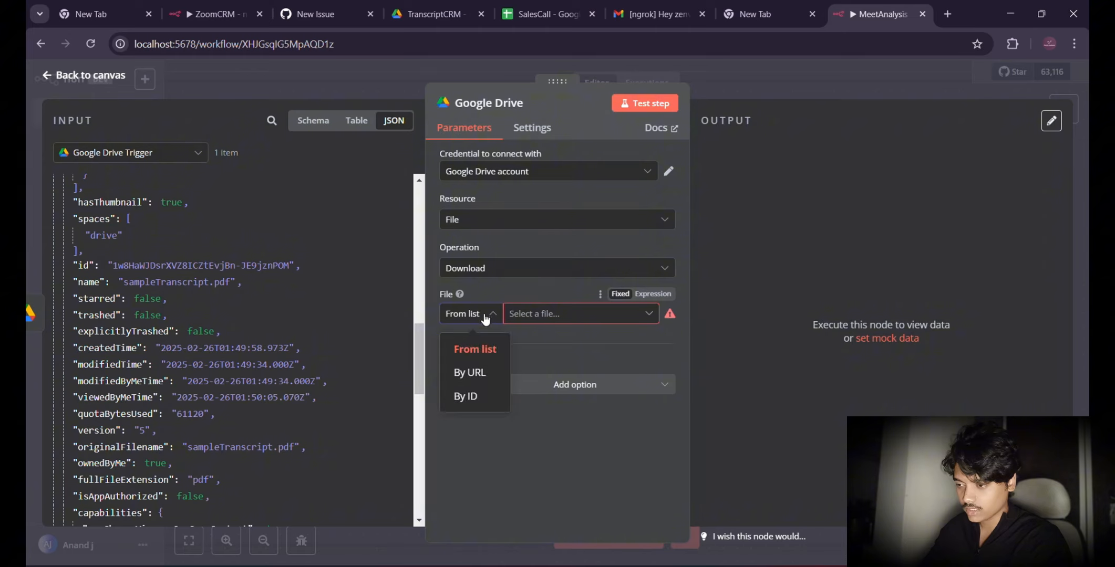
click(467, 395)
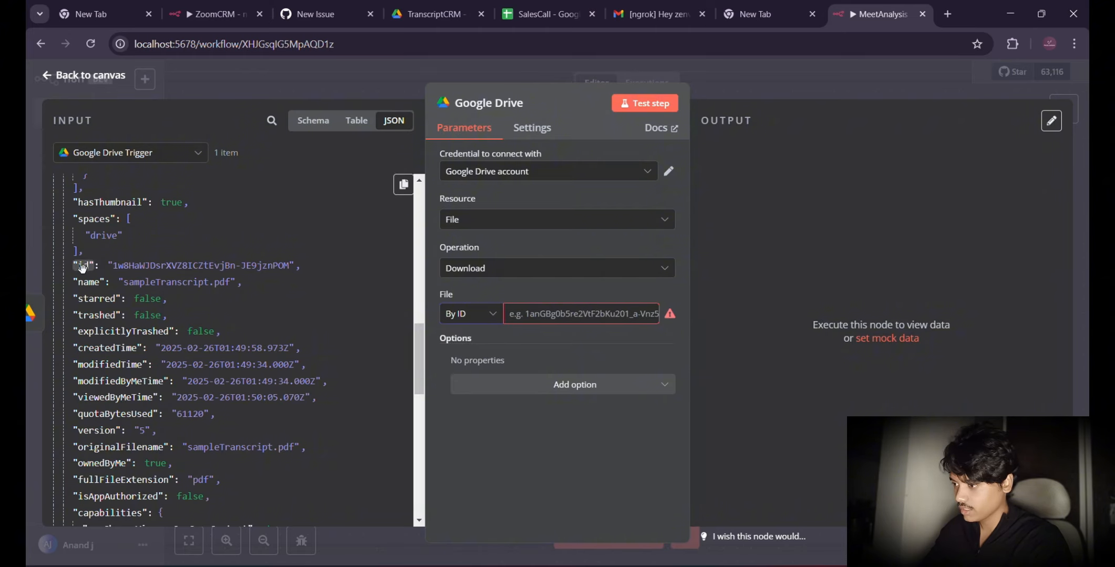
drag(87, 264, 531, 313)
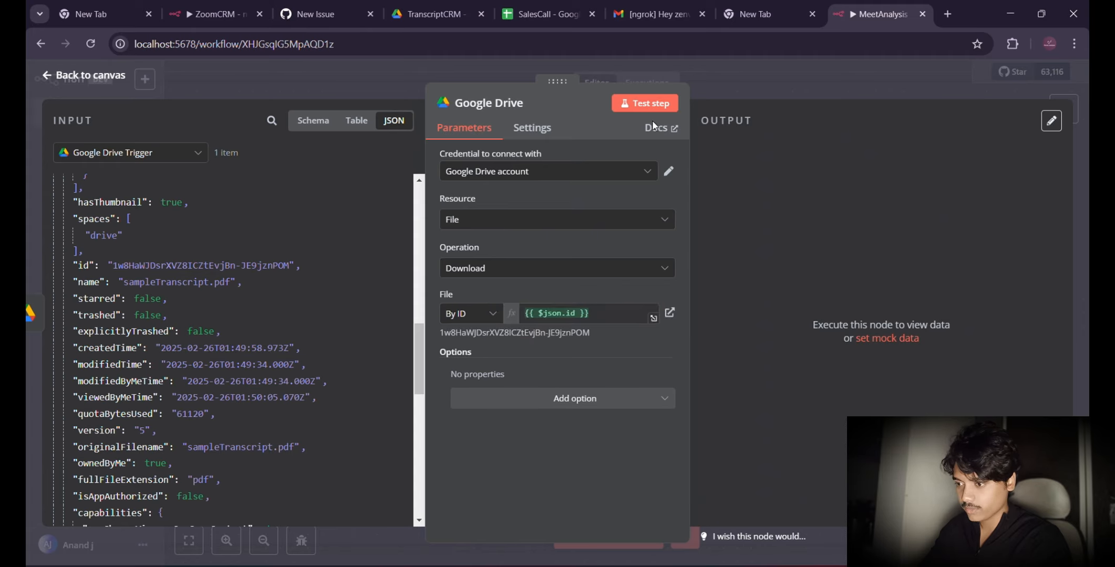
Step: Test the Google Drive download step and view the downloaded PDF, returning to the canvas
click(652, 102)
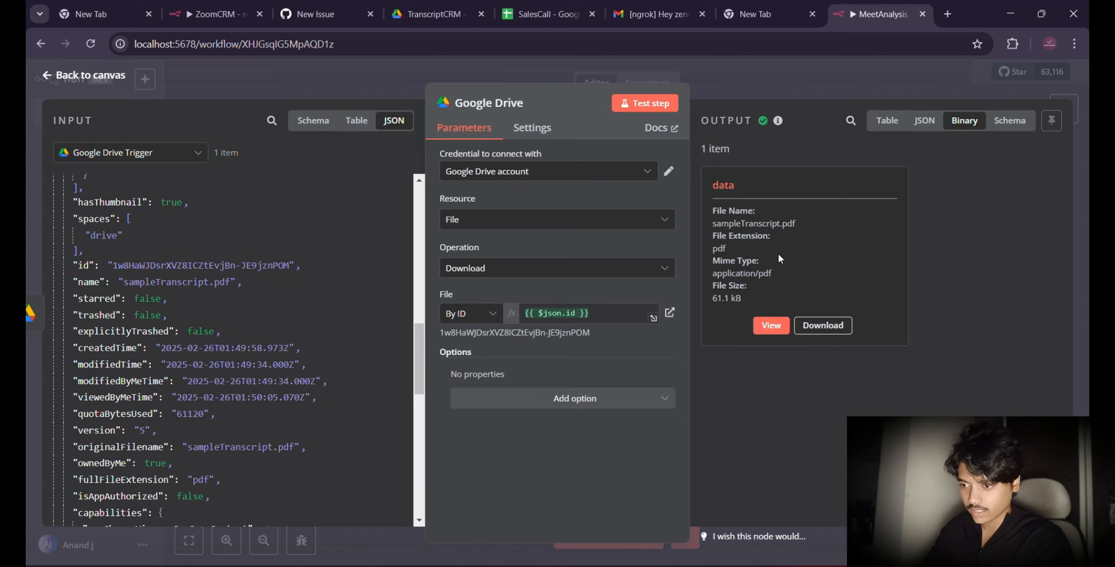
click(772, 325)
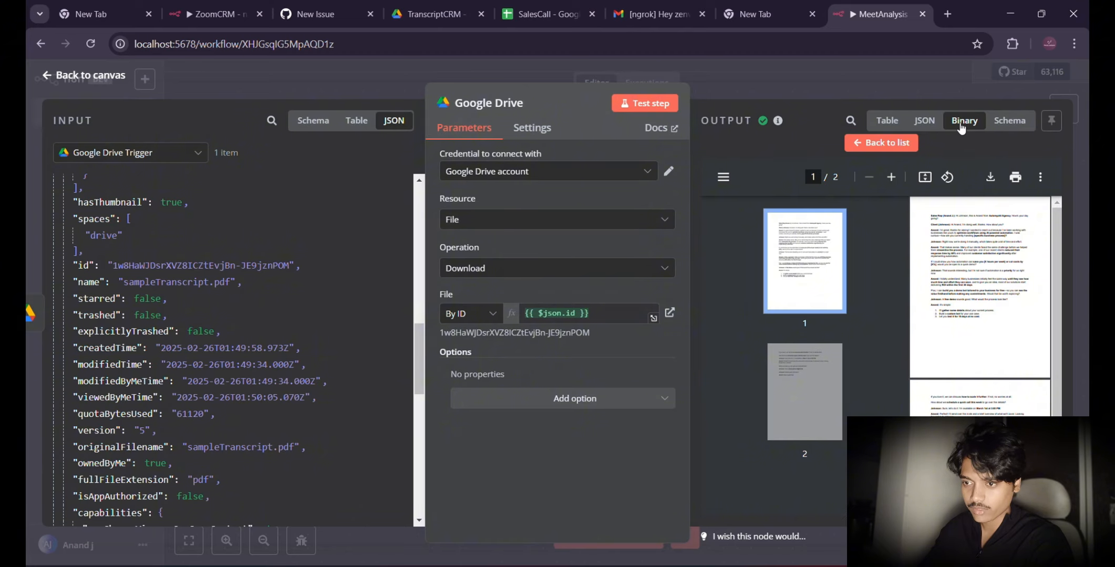
click(112, 75)
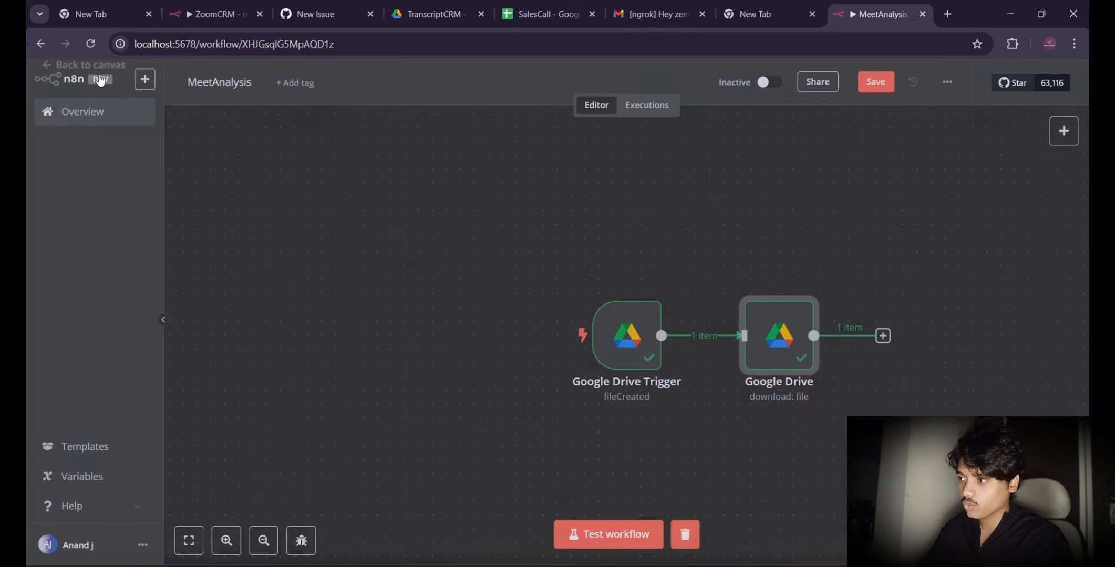
Step: Add an Extract from File node with the Extract from PDF action after the Google Drive download node
scroll(692, 238, right, 3)
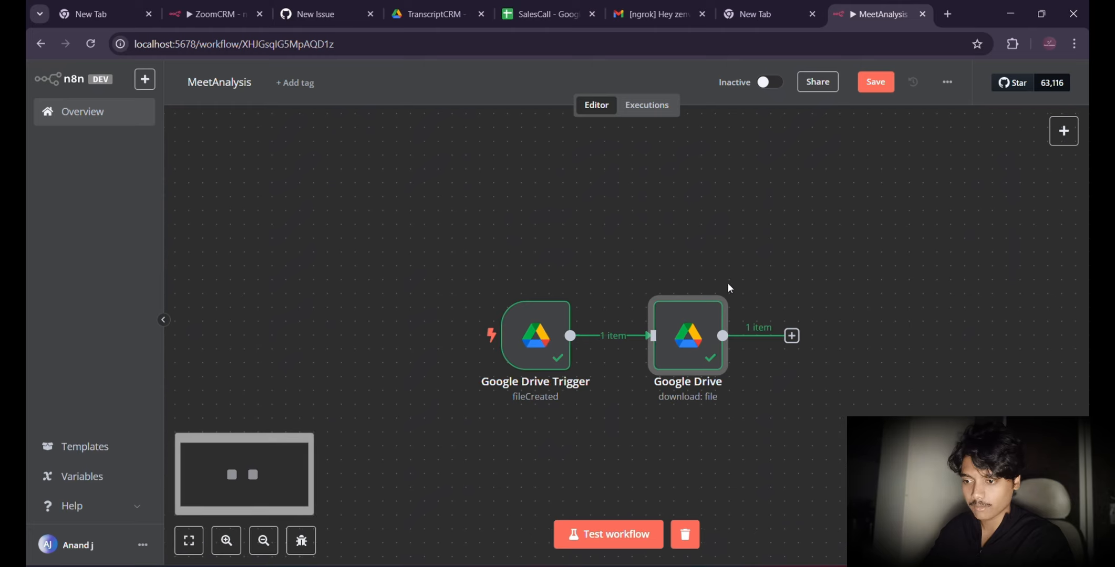
click(791, 336)
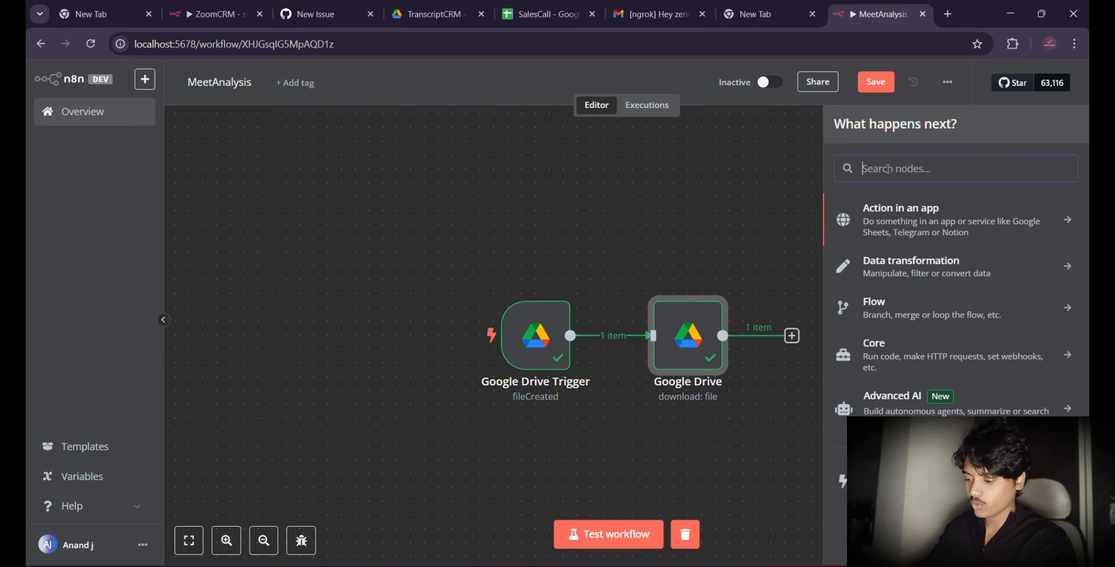
text(ex)
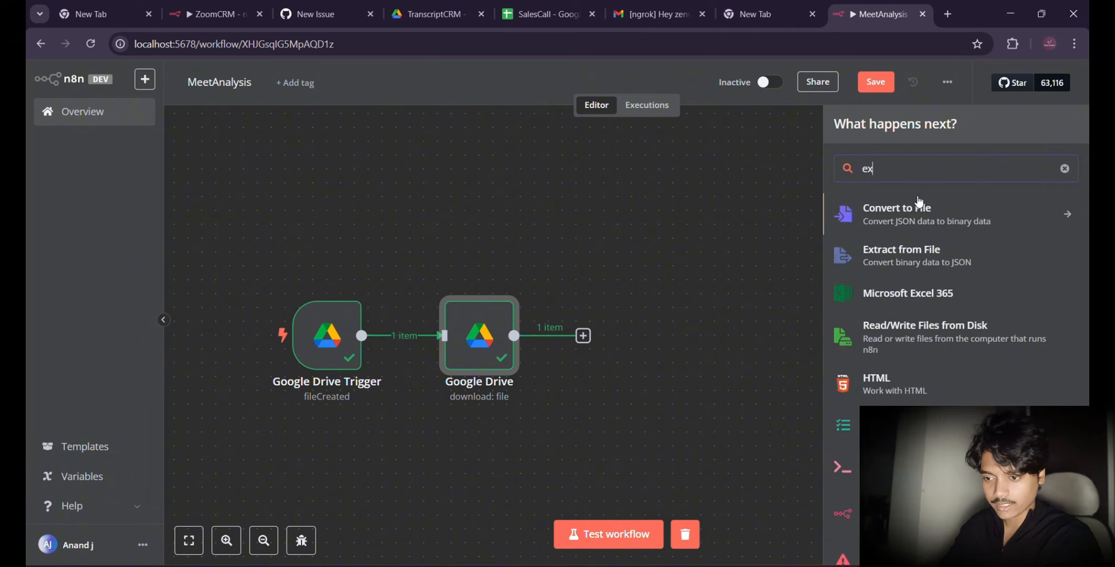
click(896, 257)
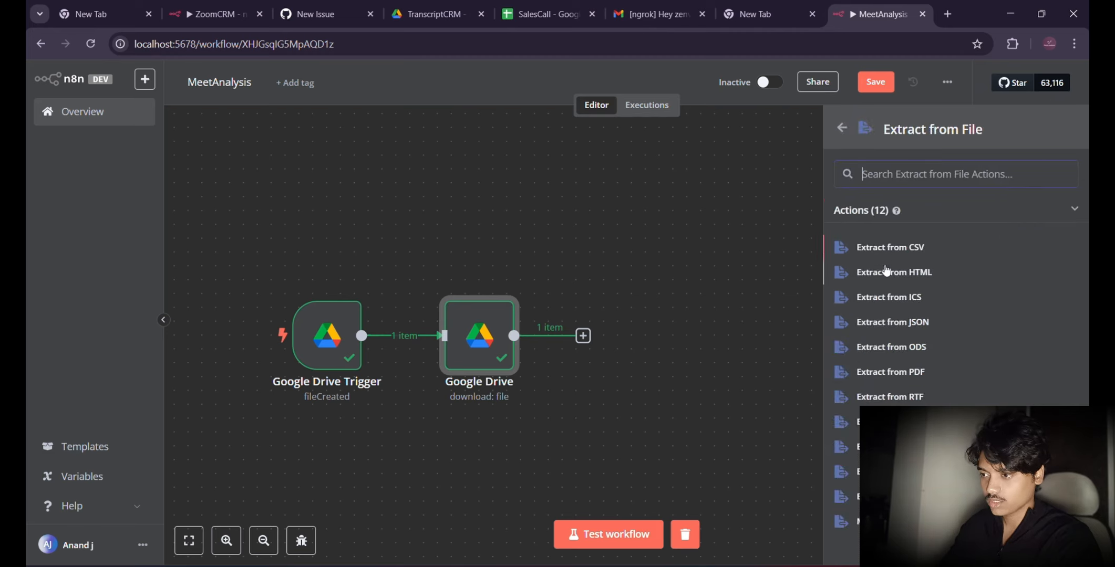
click(891, 370)
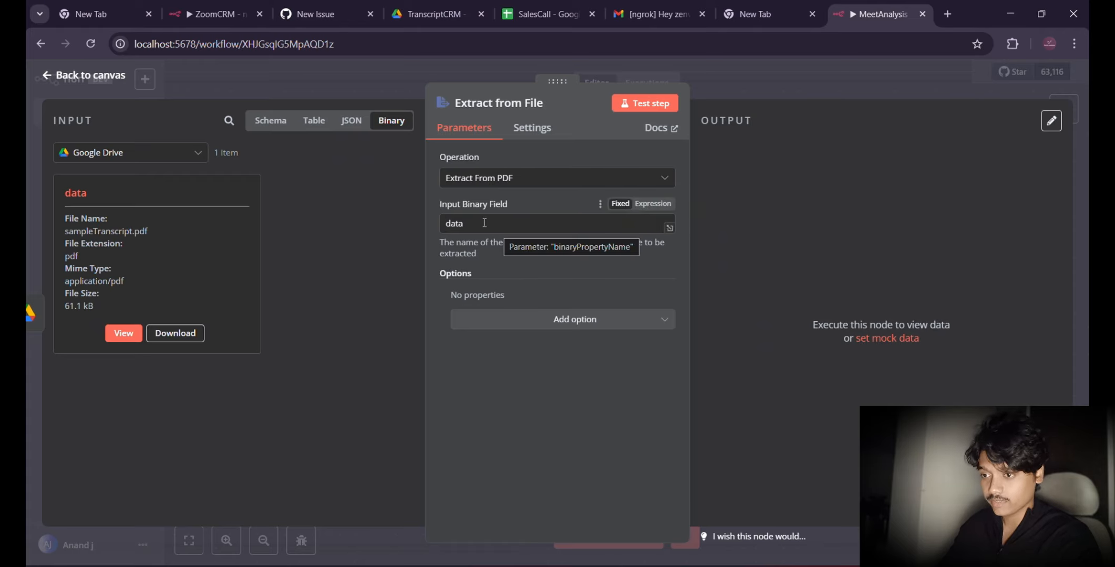
Step: Test the Extract from File step and examine the text field of its output as JSON, returning to the canvas
click(631, 104)
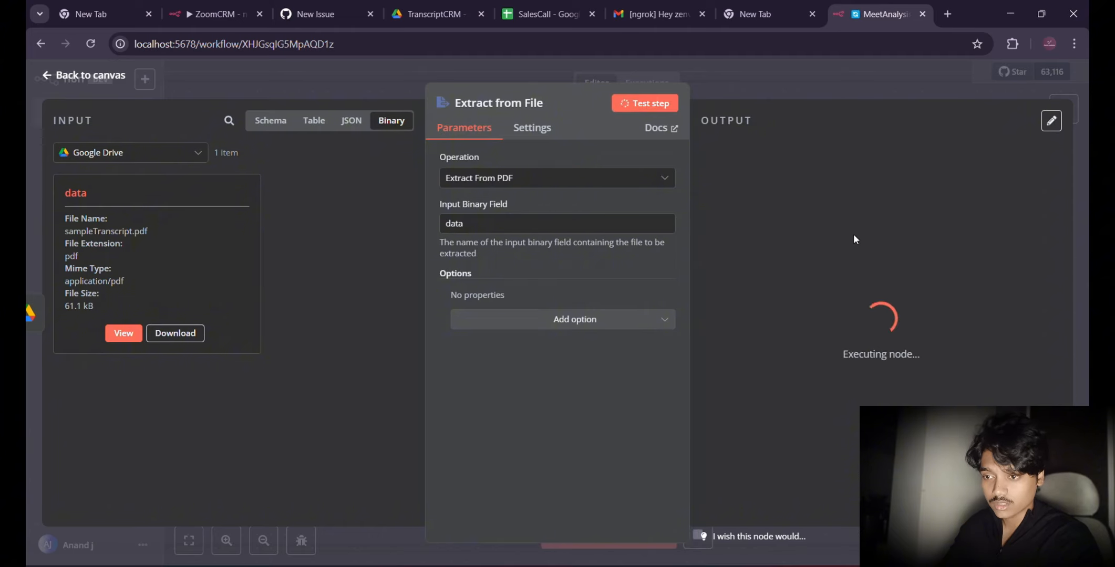
scroll(926, 304, right, 5)
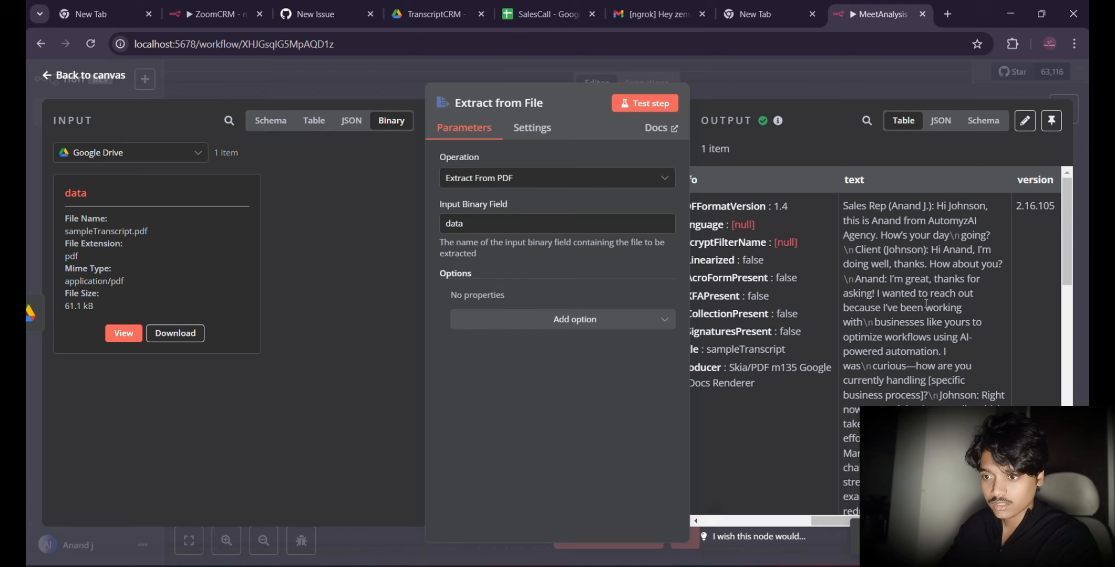
click(940, 123)
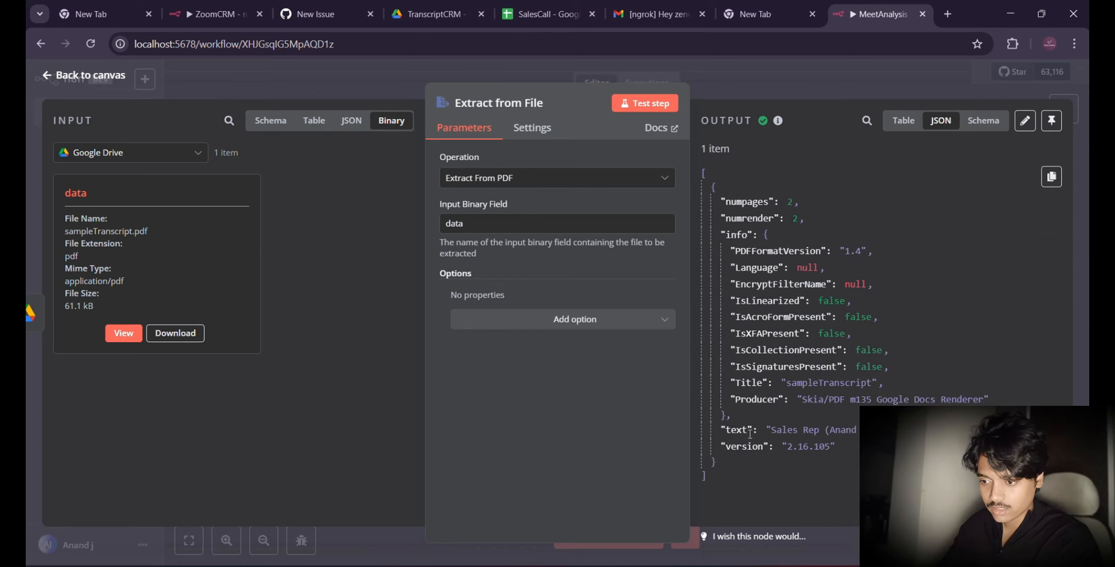
drag(766, 431, 814, 428)
drag(721, 431, 858, 432)
scroll(859, 432, right, 8)
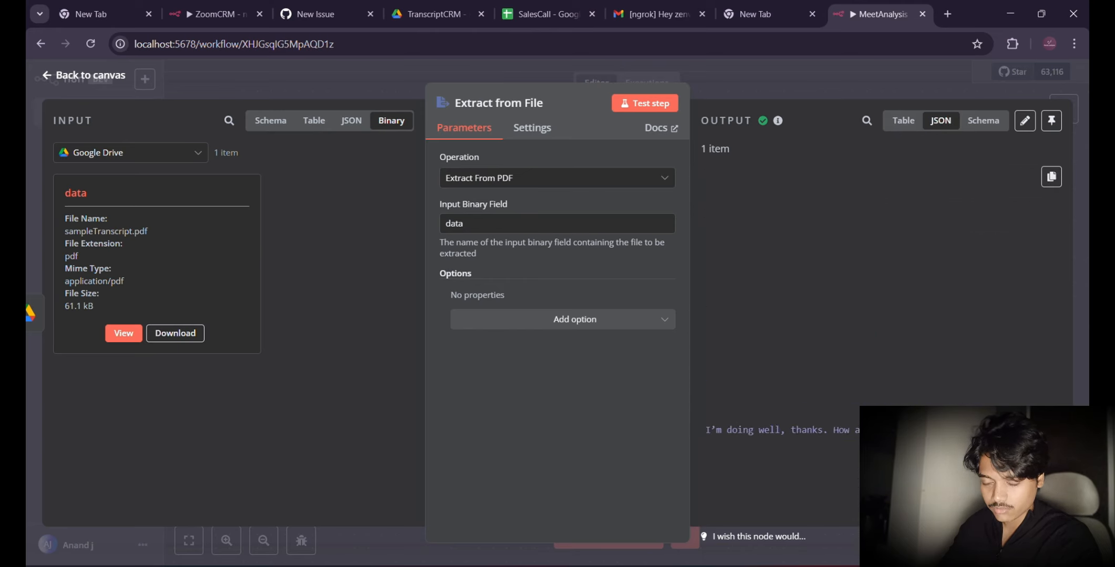
scroll(777, 315, left, 8)
scroll(778, 315, up, 5)
click(70, 79)
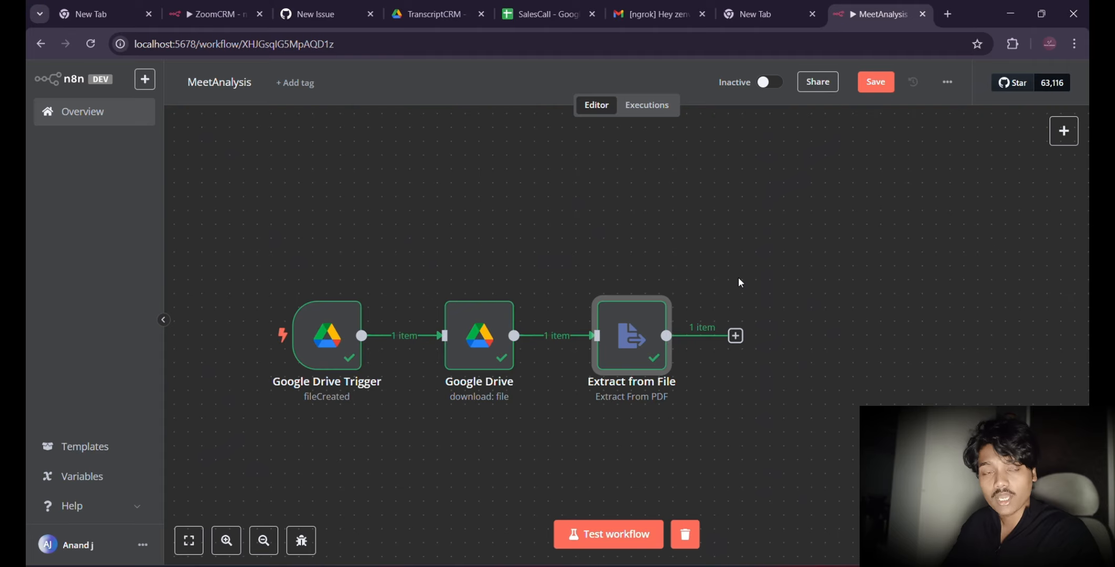
Step: Add an OpenAI node with the Message a Model action after the Extract from File node
click(736, 336)
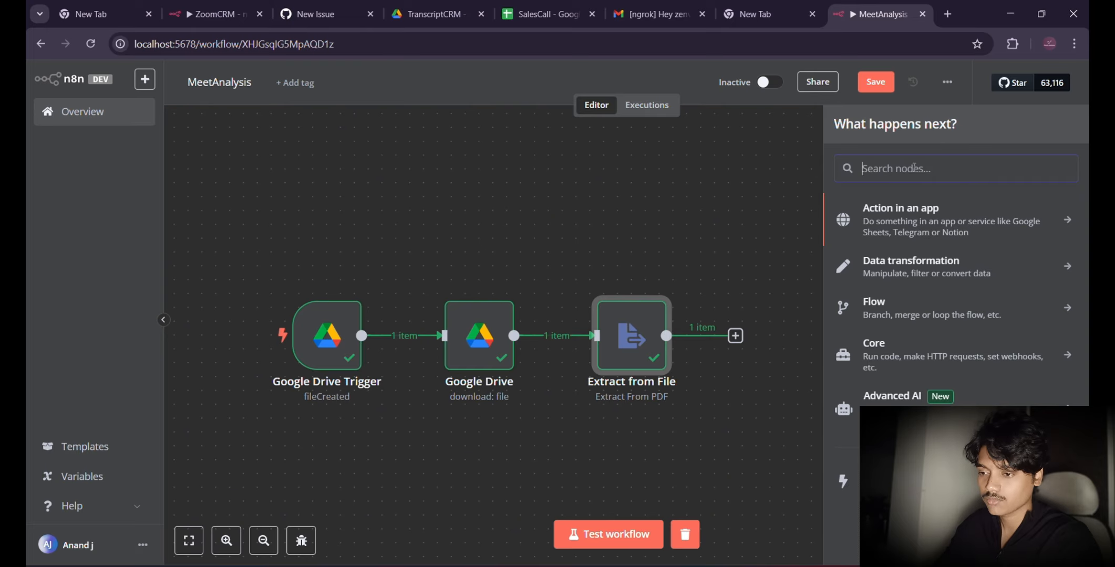
text(open)
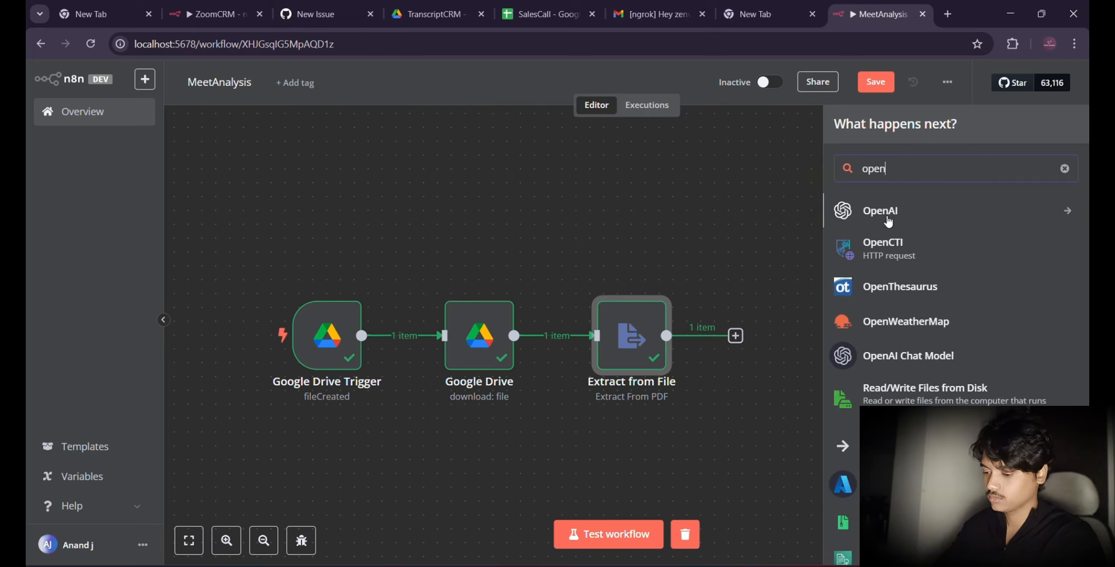
click(887, 219)
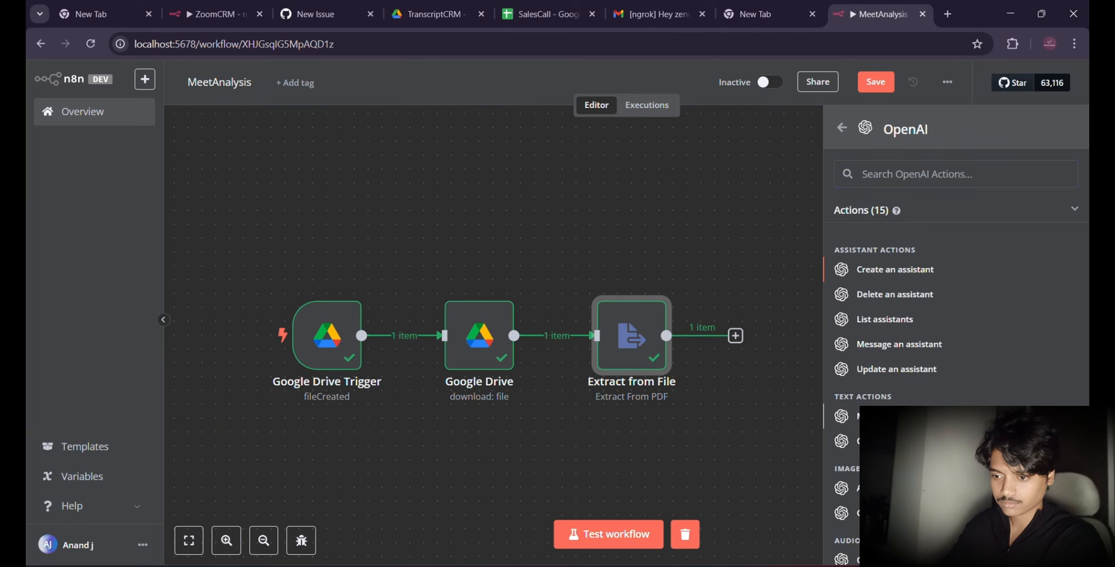
click(888, 416)
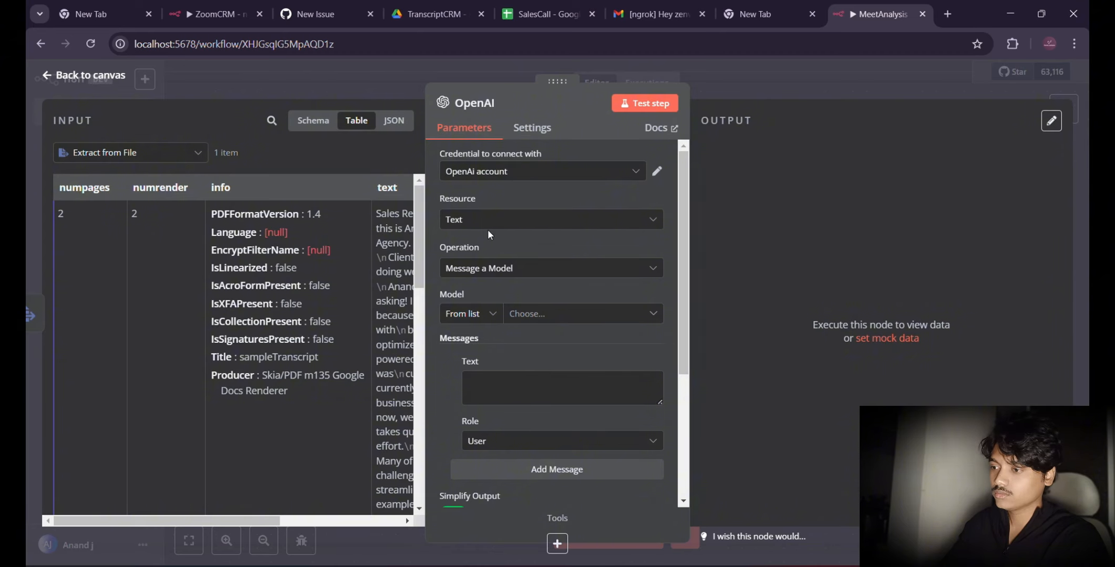
Step: Set the OpenAI node's model to GPT-4O and its message role to System
scroll(329, 273, right, 1)
scroll(330, 266, right, 3)
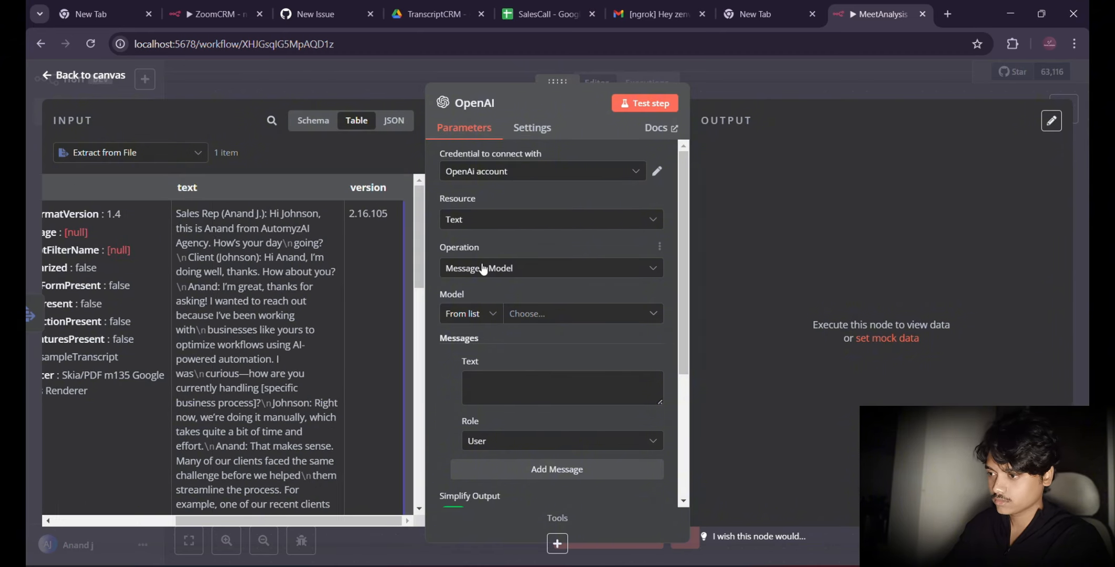
scroll(482, 268, down, 1)
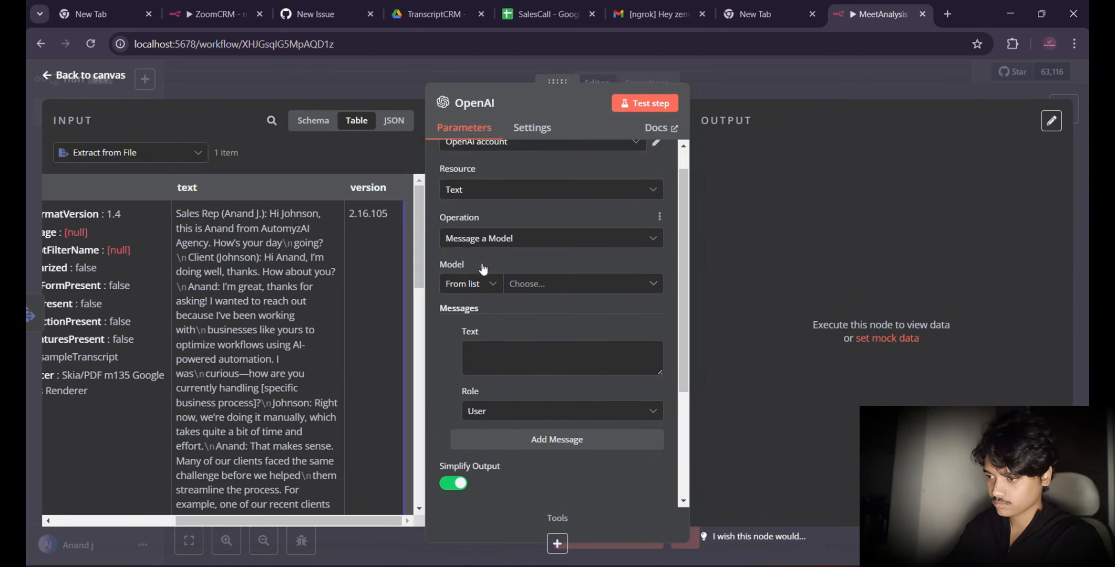
click(562, 282)
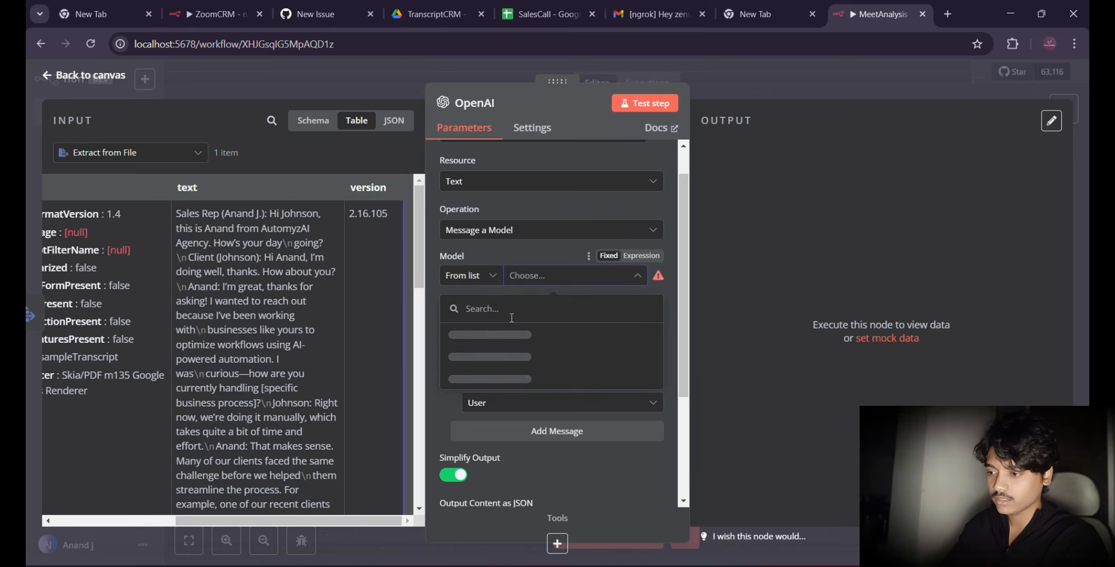
scroll(523, 441, down, 4)
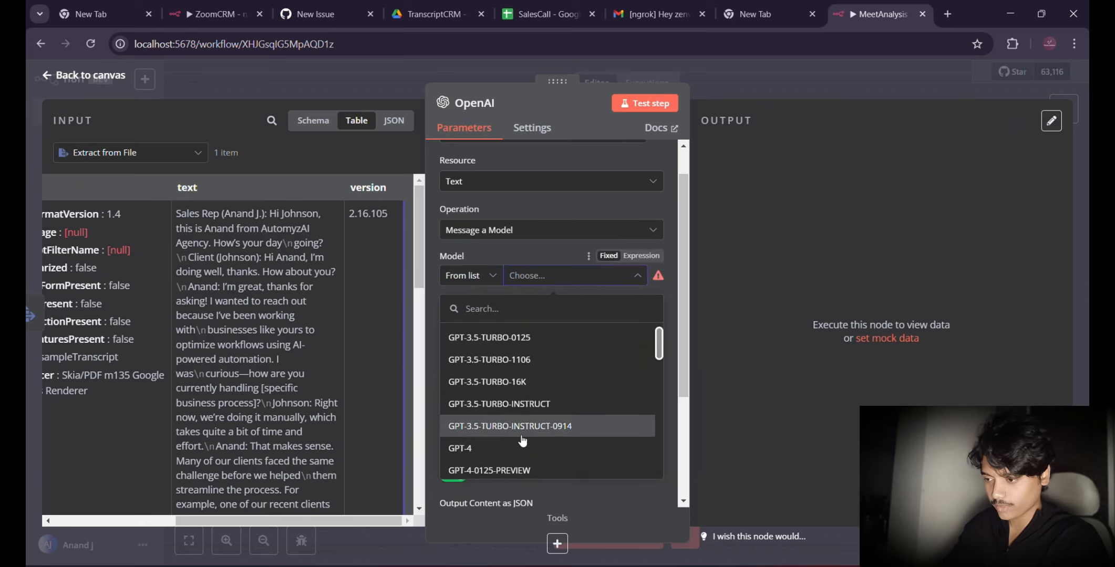
scroll(522, 440, down, 5)
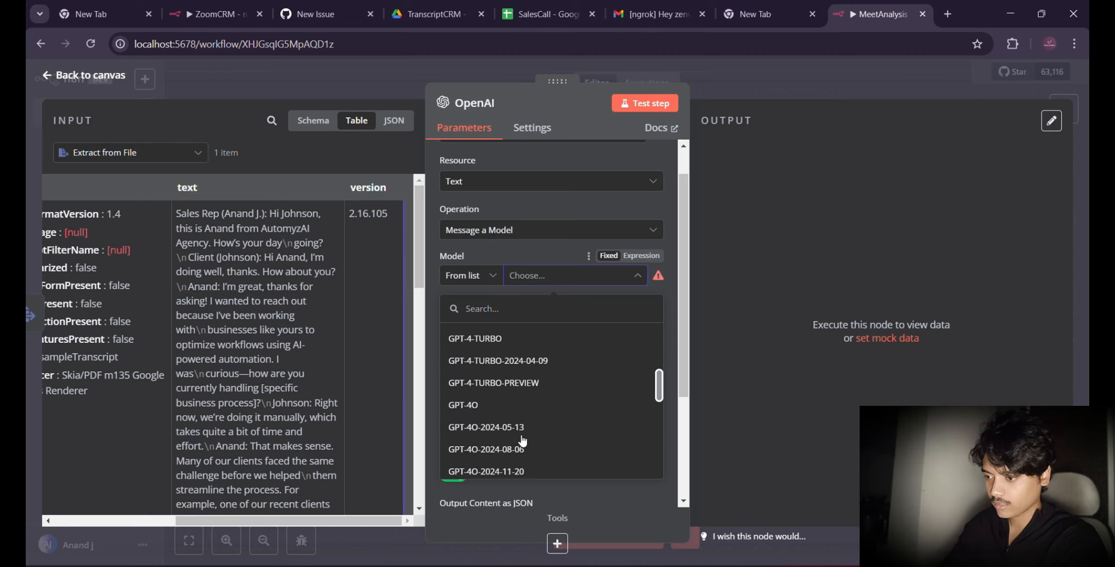
click(465, 402)
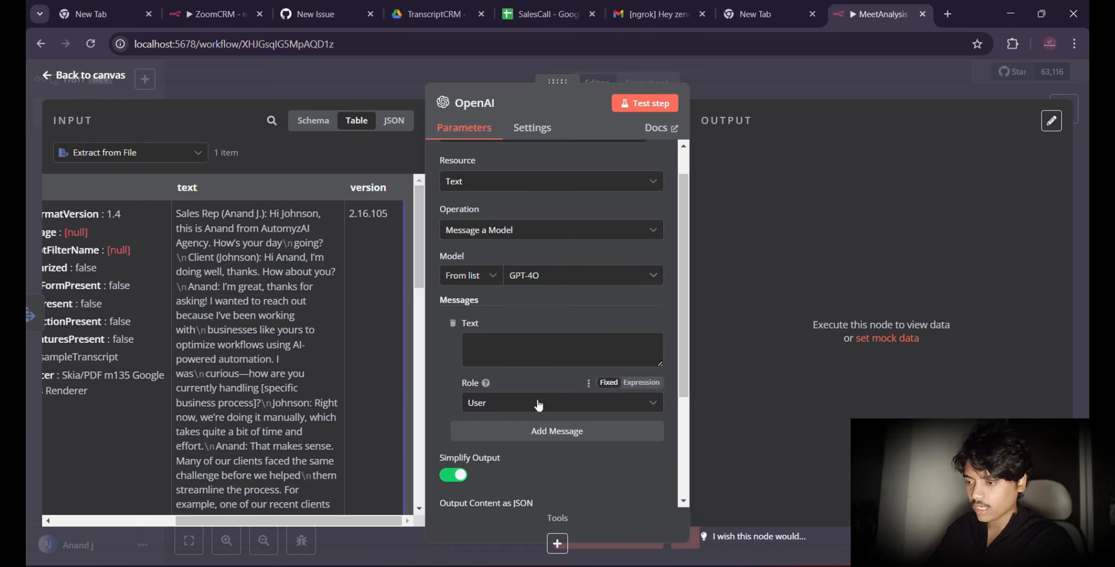
click(509, 404)
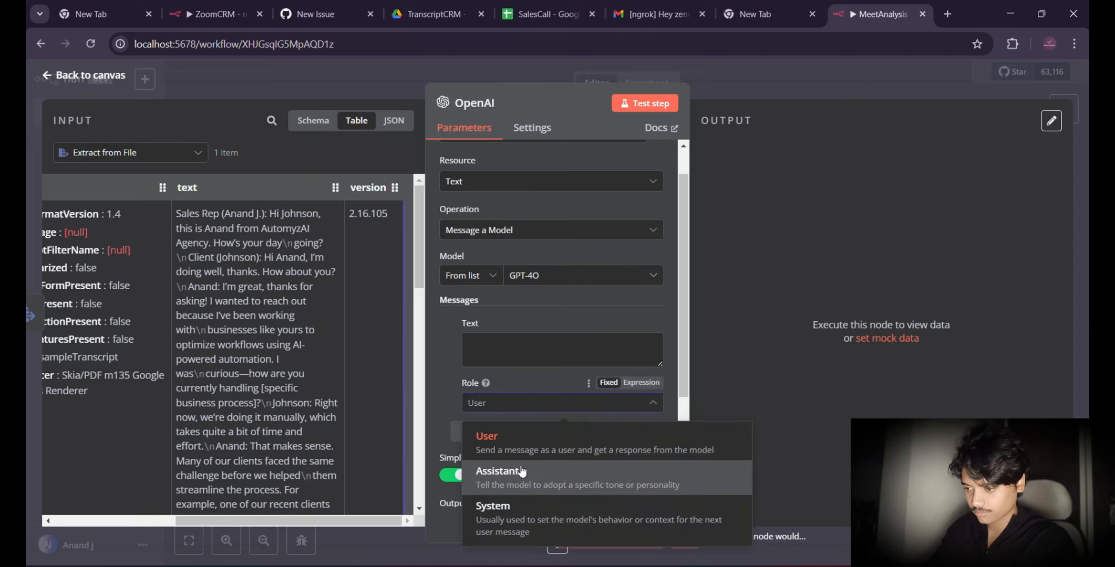
click(499, 519)
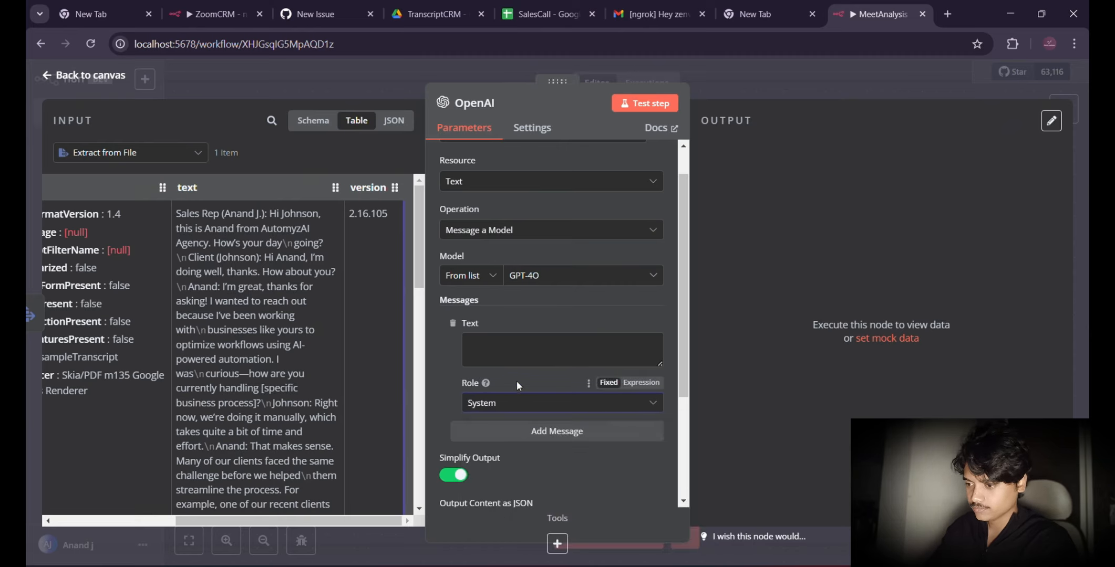
Step: Enter "extract client information from the text" as the OpenAI node's message text
click(502, 353)
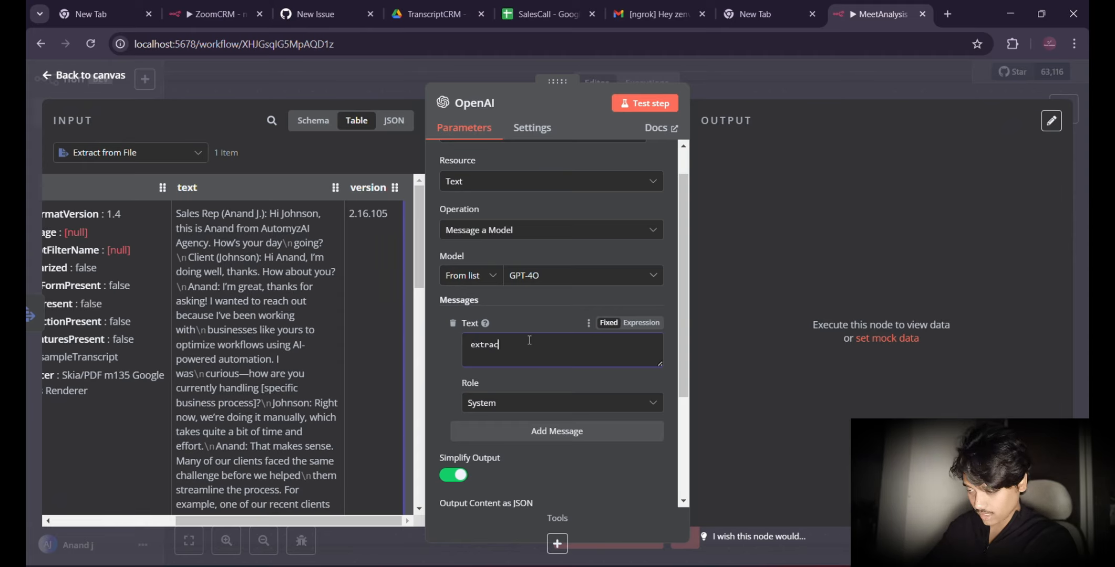
text(client )
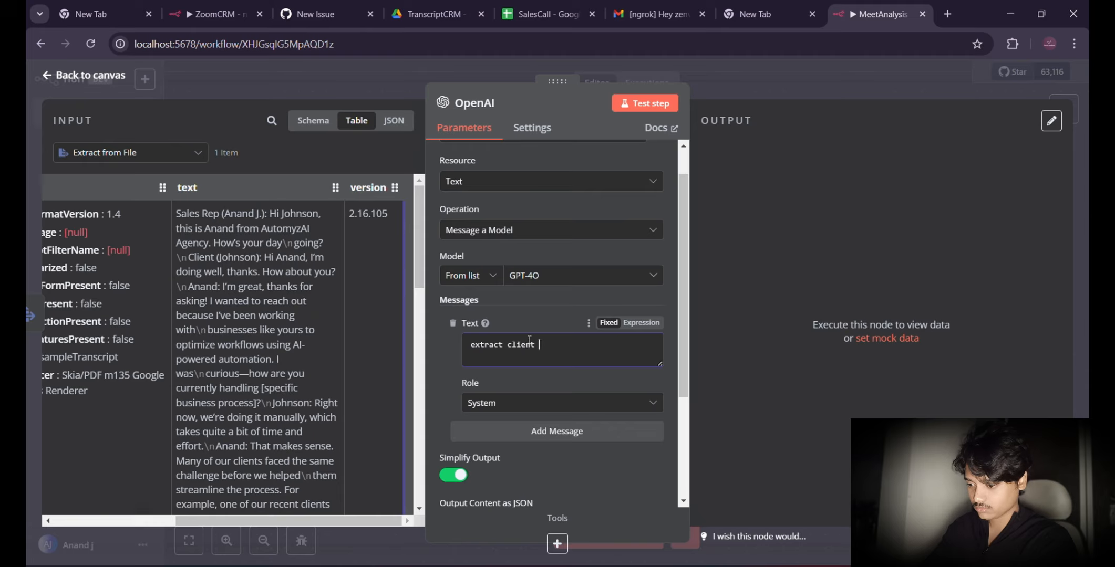
text(infor)
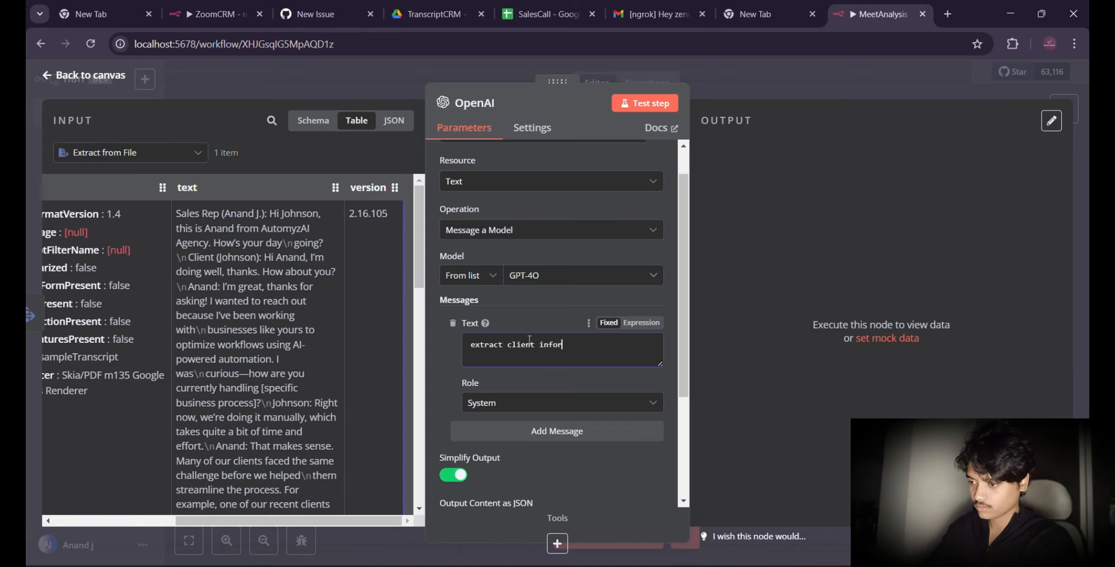
text(mation )
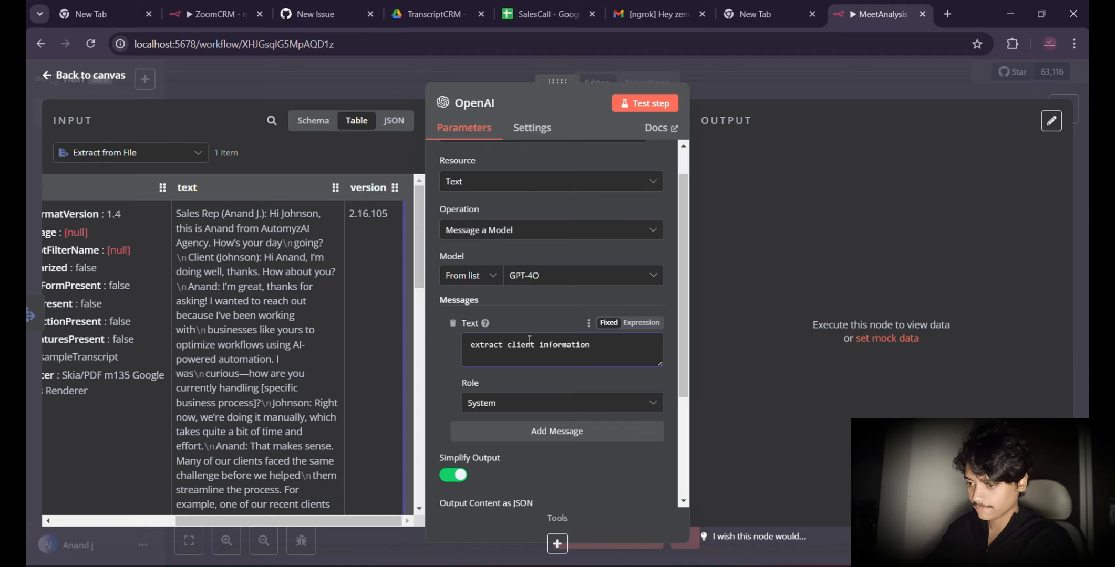
text(from the)
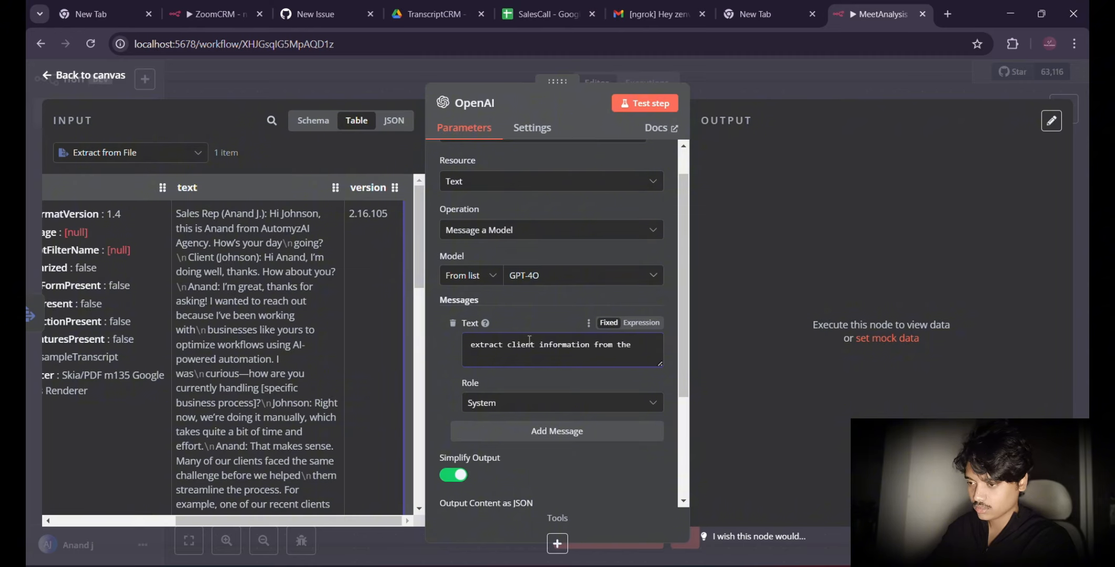
text( text)
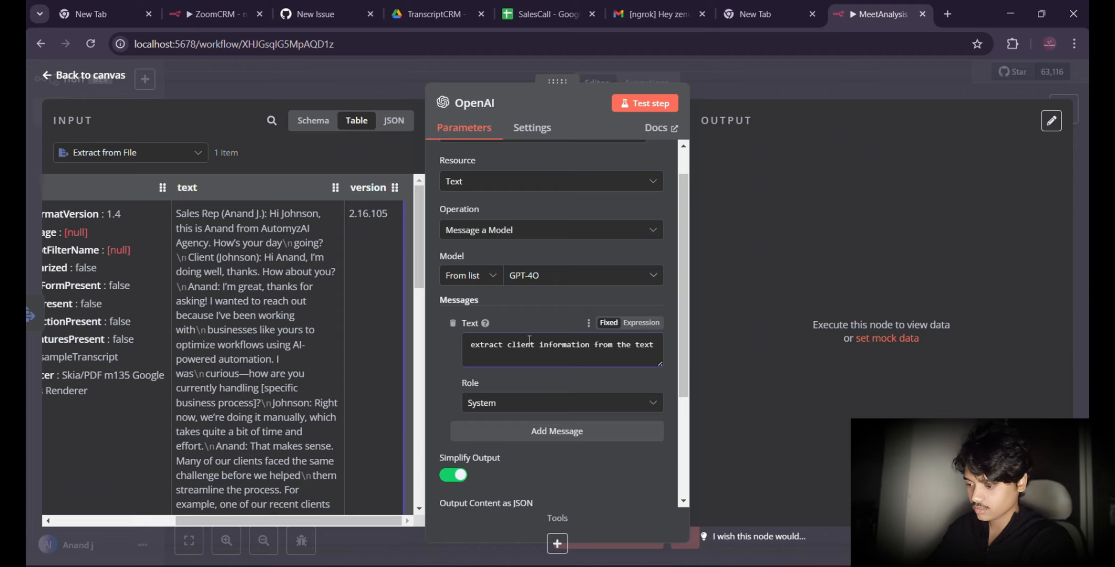
Step: Reword the message text to "extract clients name and email from the text"
click(591, 349)
text(s)
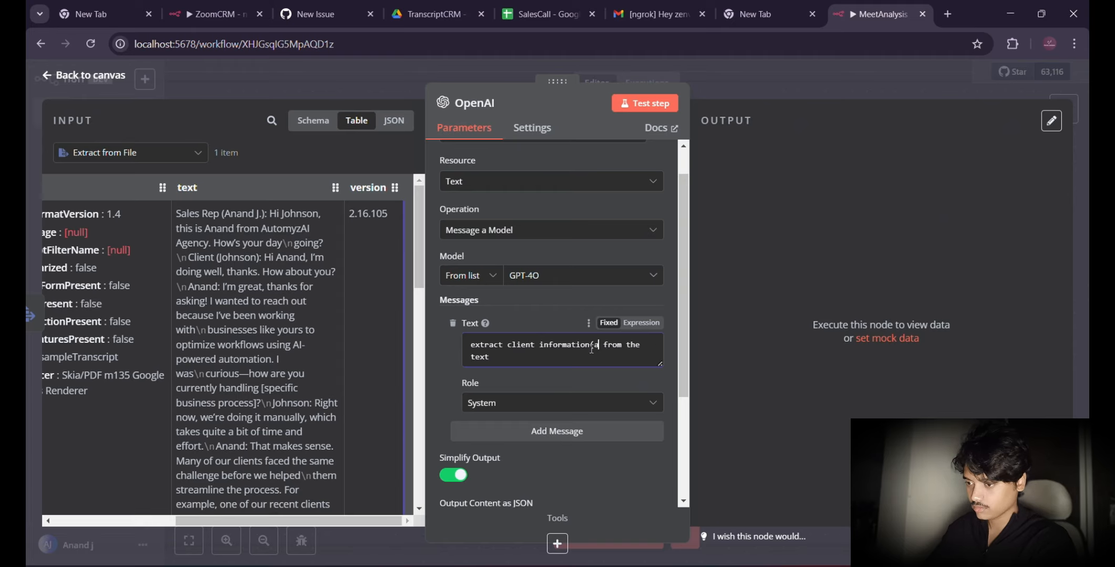
key(BackSpace)
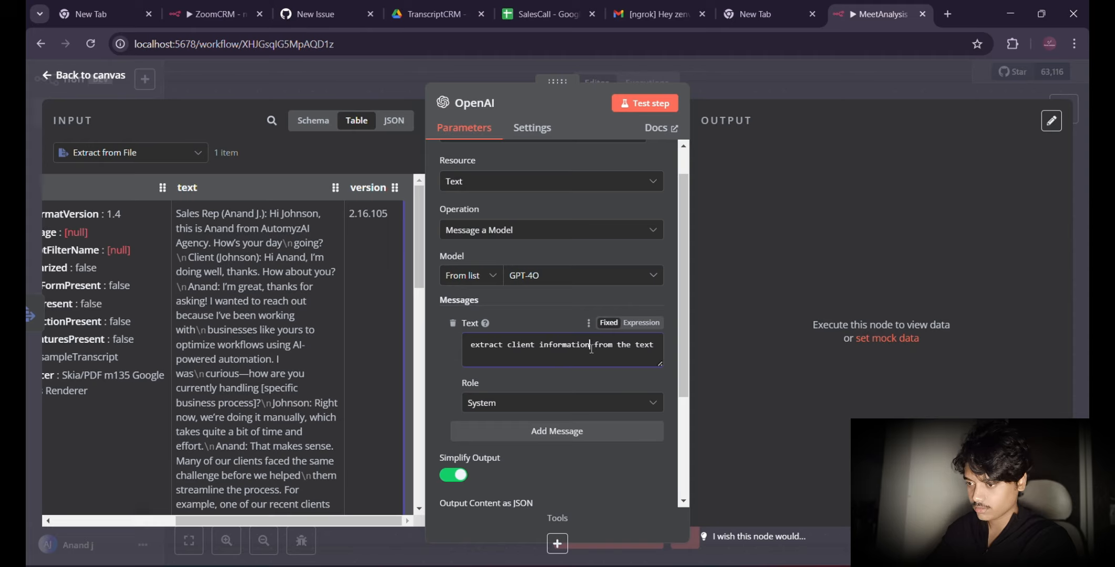
text(name and )
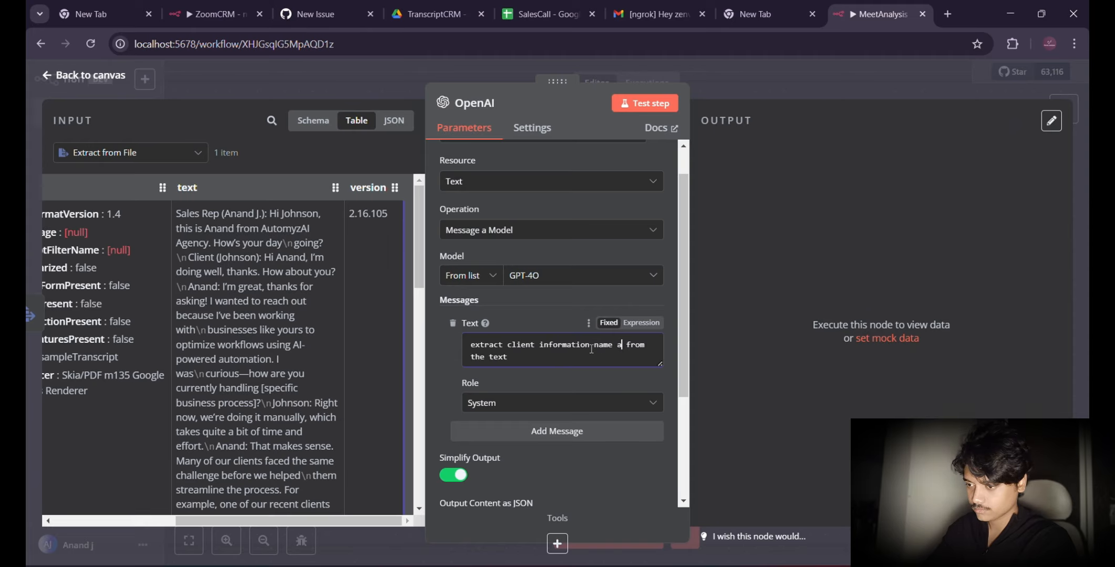
text(email)
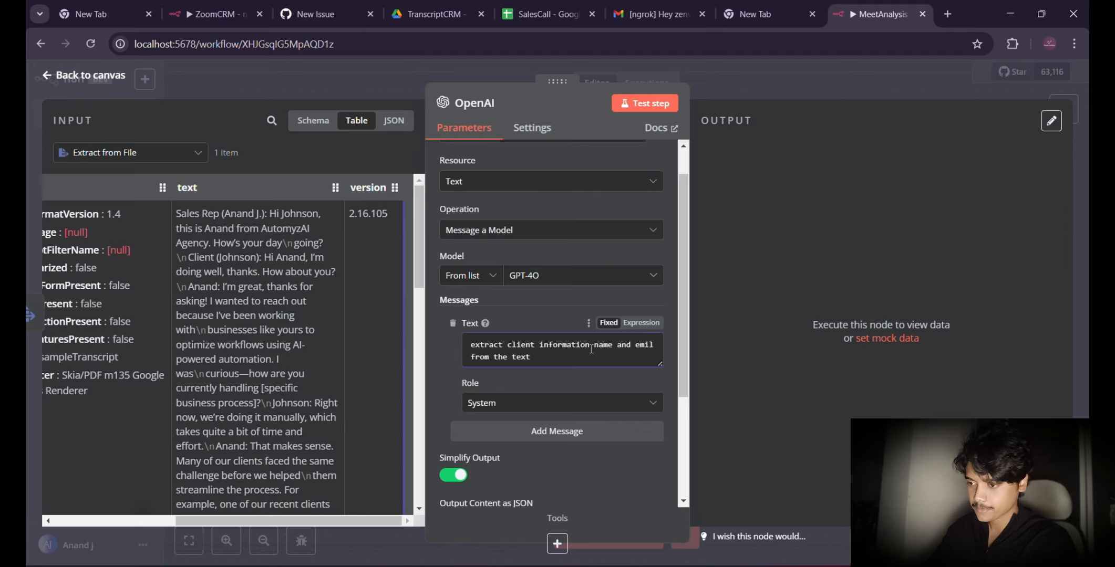
key(BackSpace)
key(BackSpace)
text(ail)
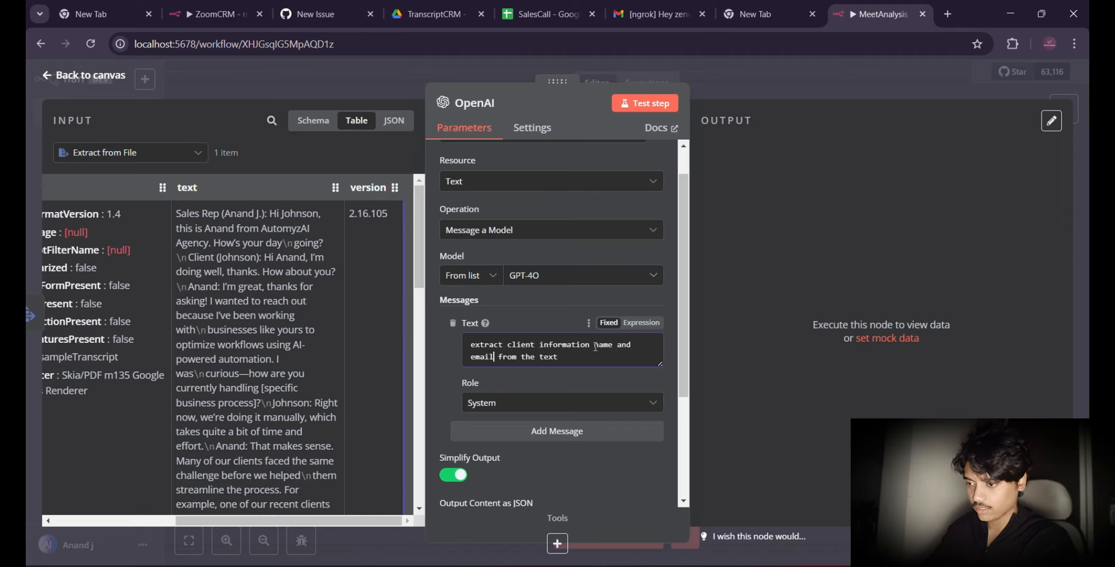
drag(590, 345, 536, 345)
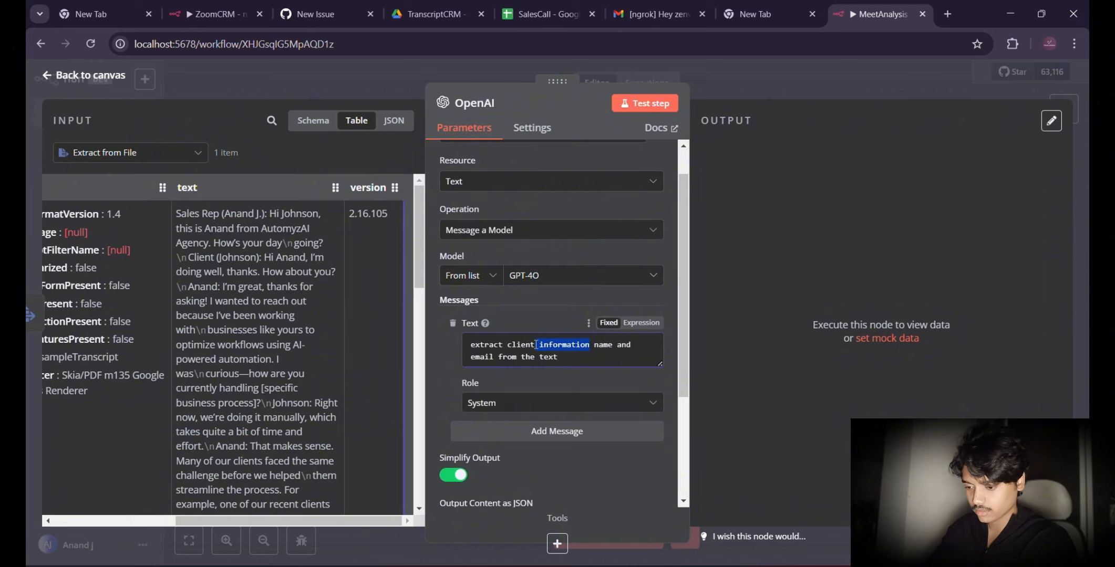
key(BackSpace)
text(s)
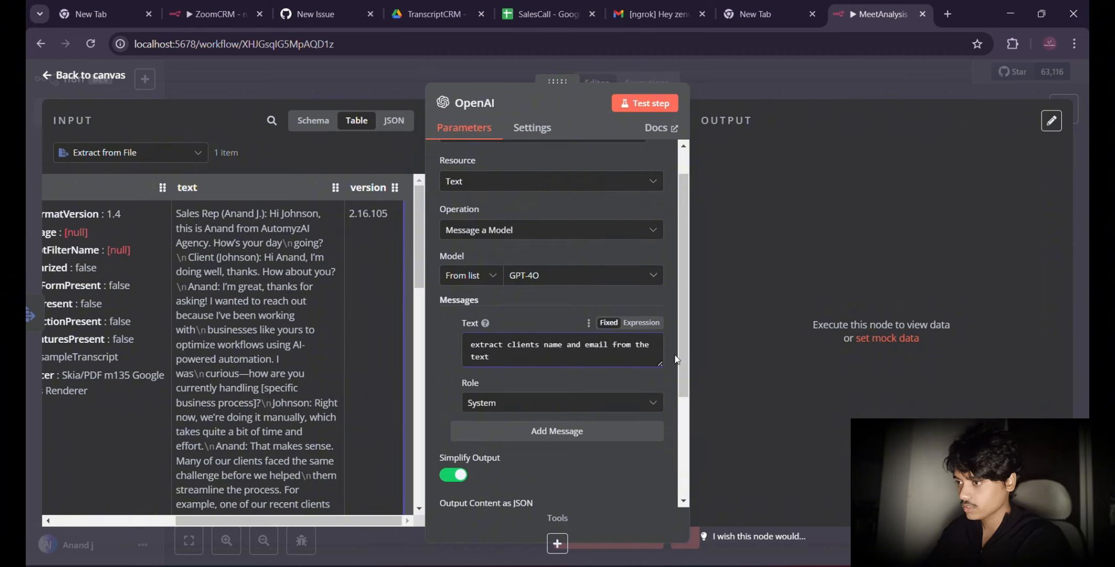
Step: Append a colon and the Extract from File text field to the prompt as the expression {{ $json.text }}
click(517, 357)
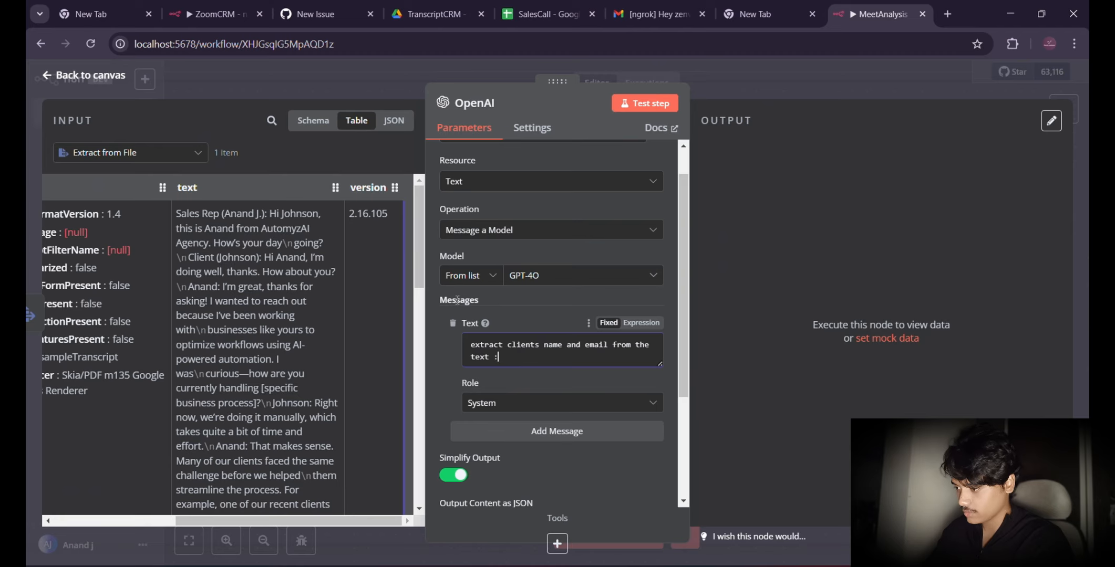
text(:)
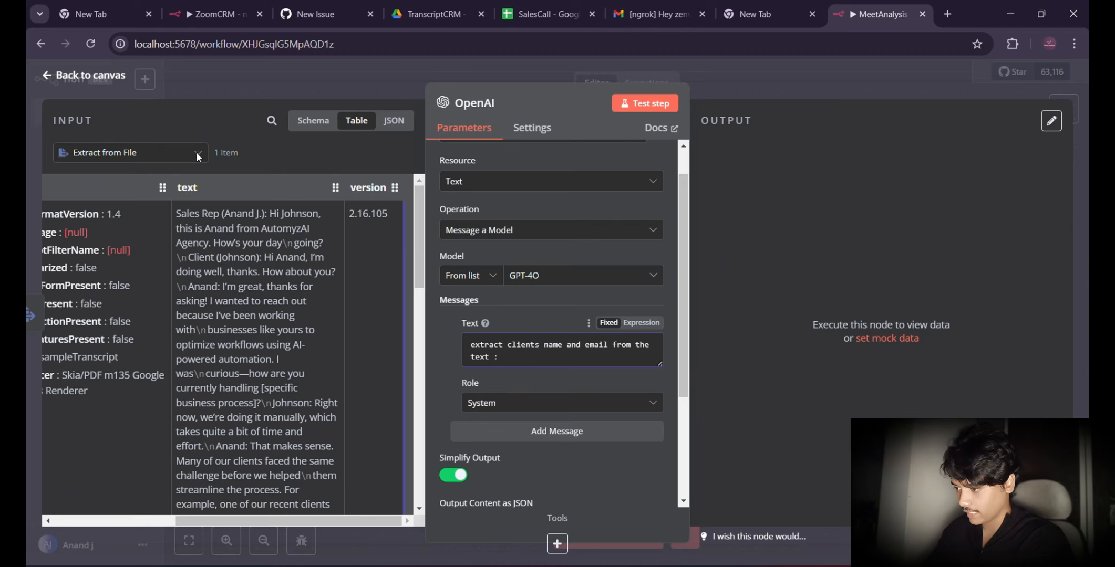
click(383, 122)
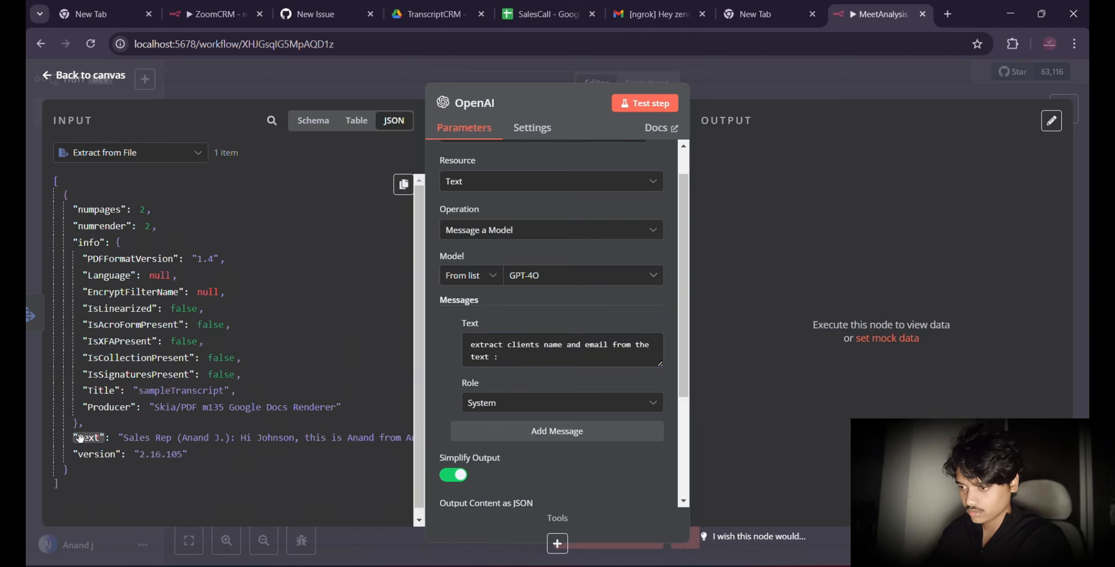
drag(80, 438, 517, 364)
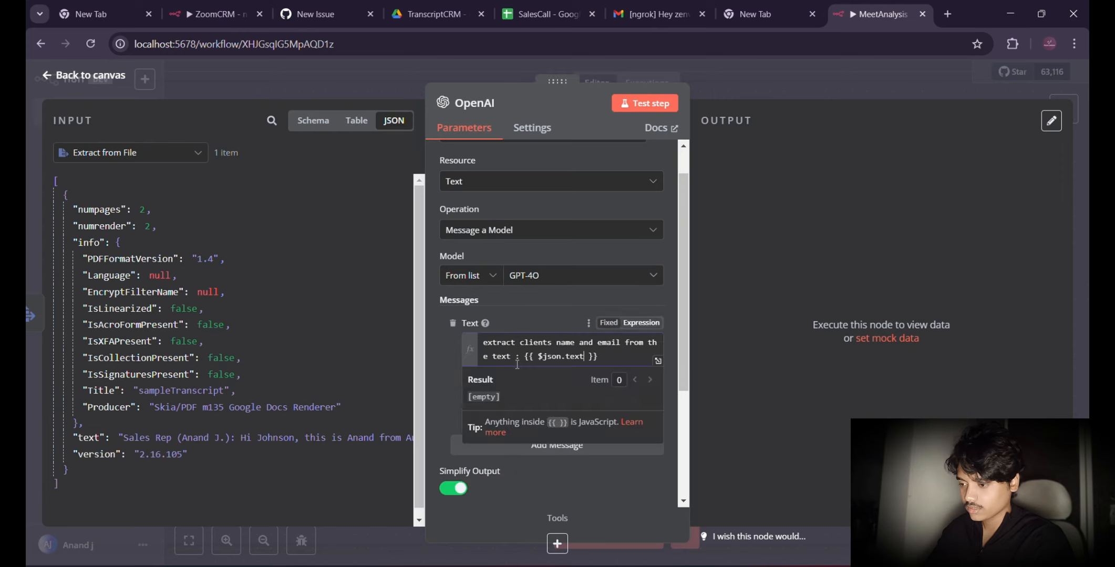
click(543, 319)
Step: Enable Output Content as JSON for the OpenAI node
scroll(514, 454, down, 1)
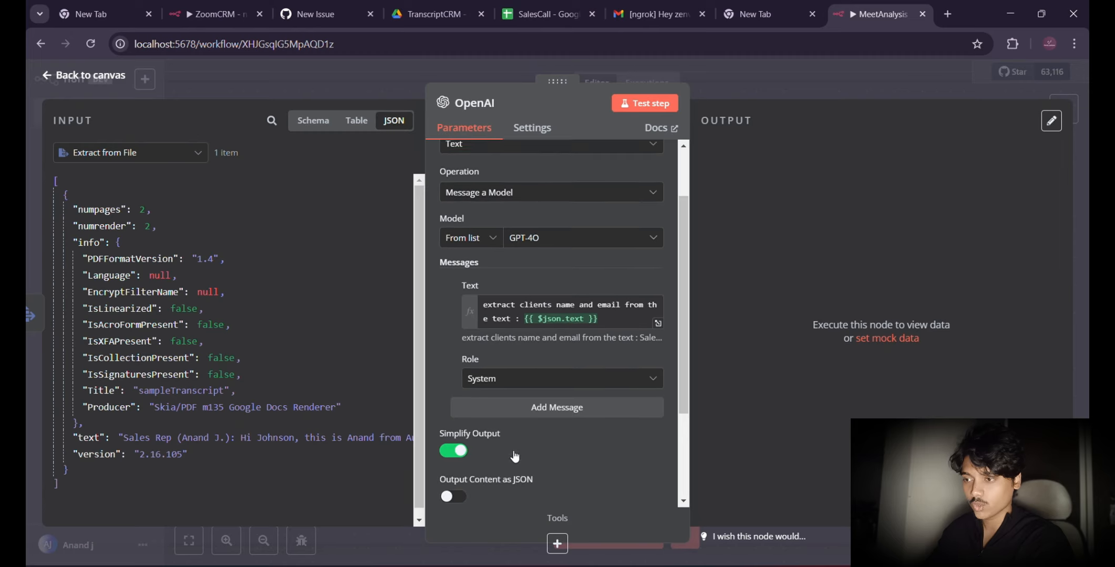
scroll(514, 456, down, 2)
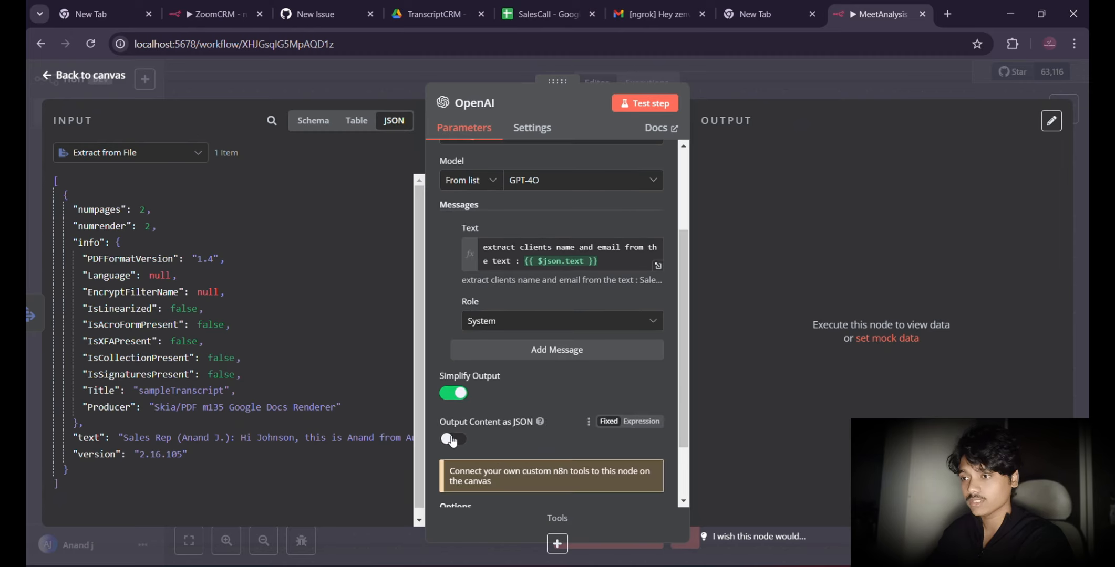
click(452, 440)
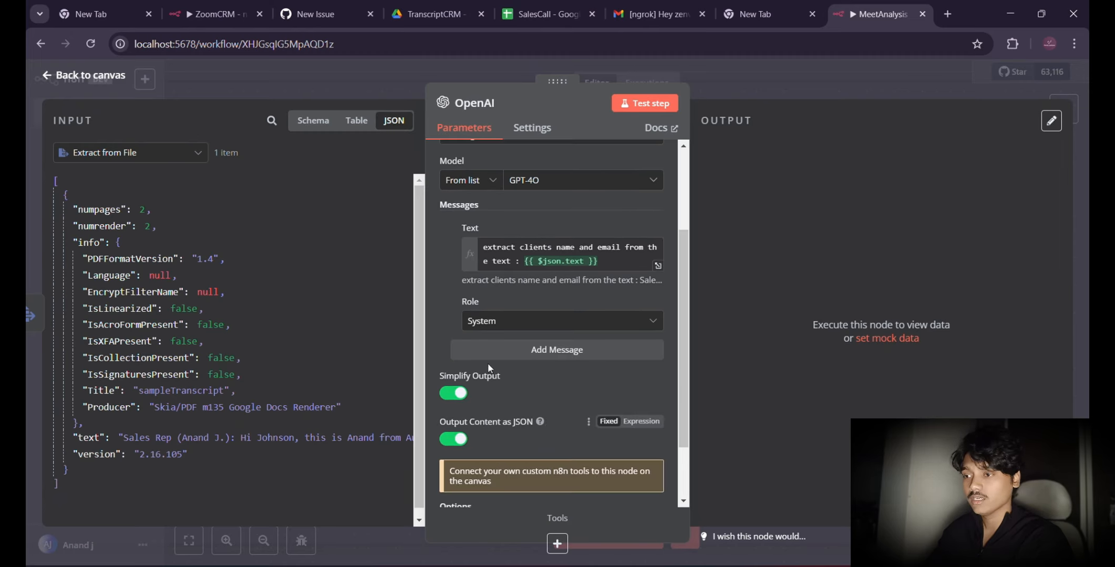
Step: Test the OpenAI step and examine the client_name and client_email fields in its output, returning to the canvas
click(631, 105)
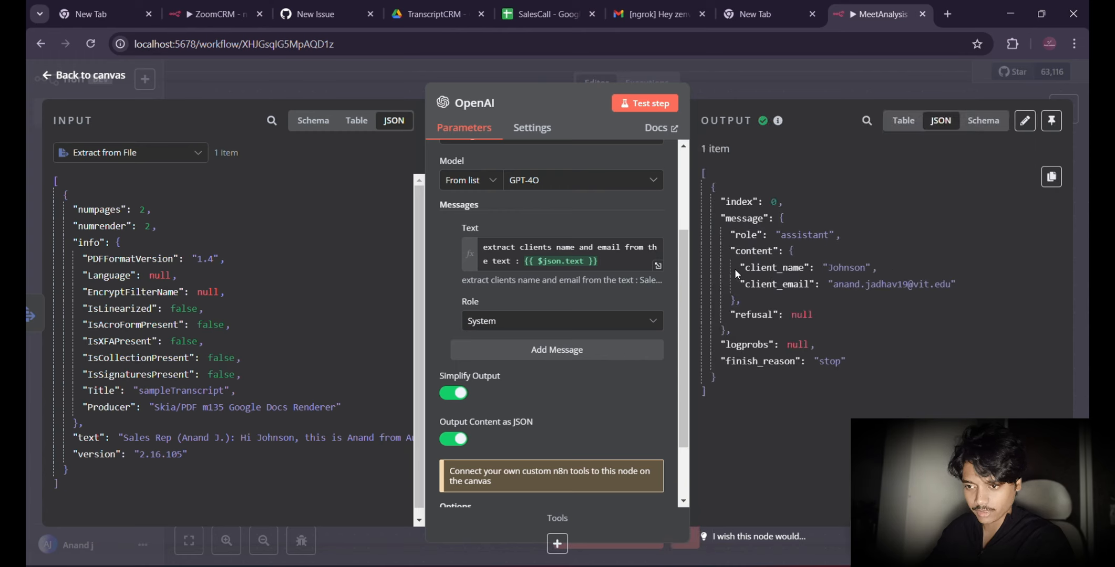
drag(735, 263, 882, 260)
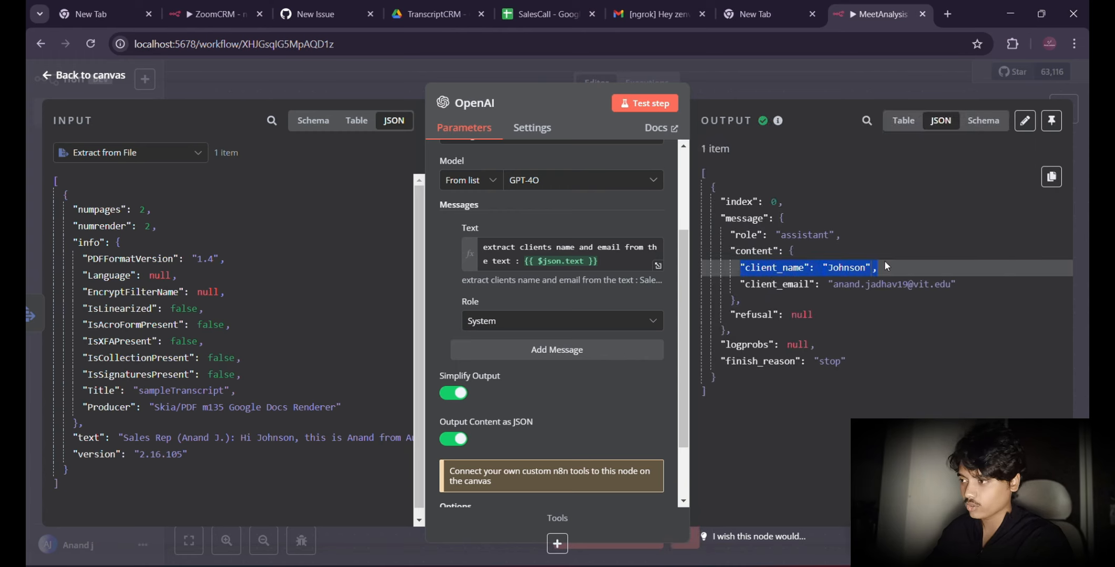
drag(738, 287, 951, 284)
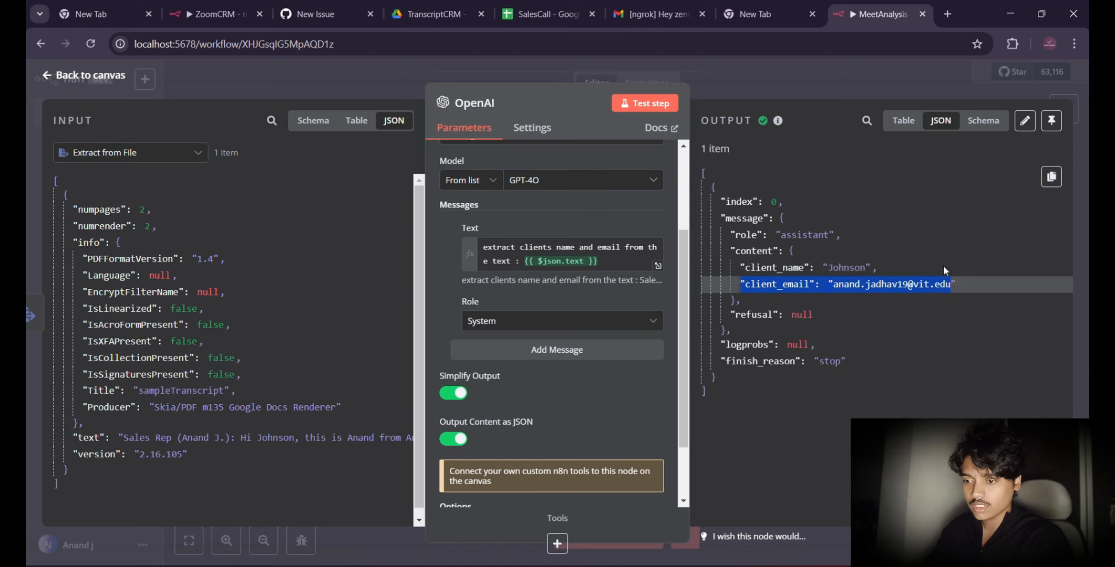
click(67, 77)
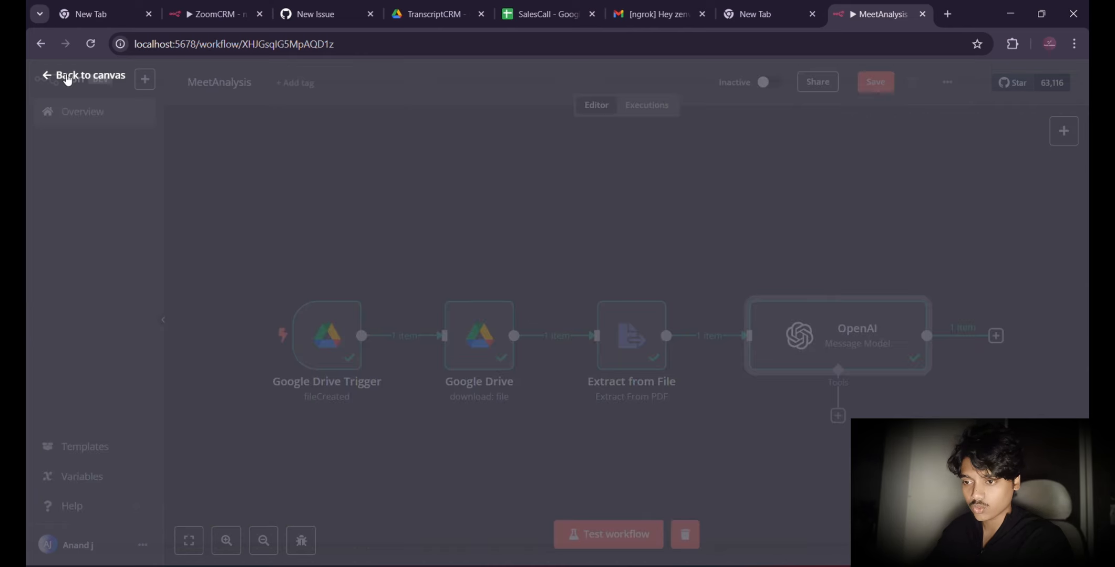
Step: Add a Basic LLM Chain node to the workflow canvas as a separate, unconnected node
scroll(727, 275, down, 5)
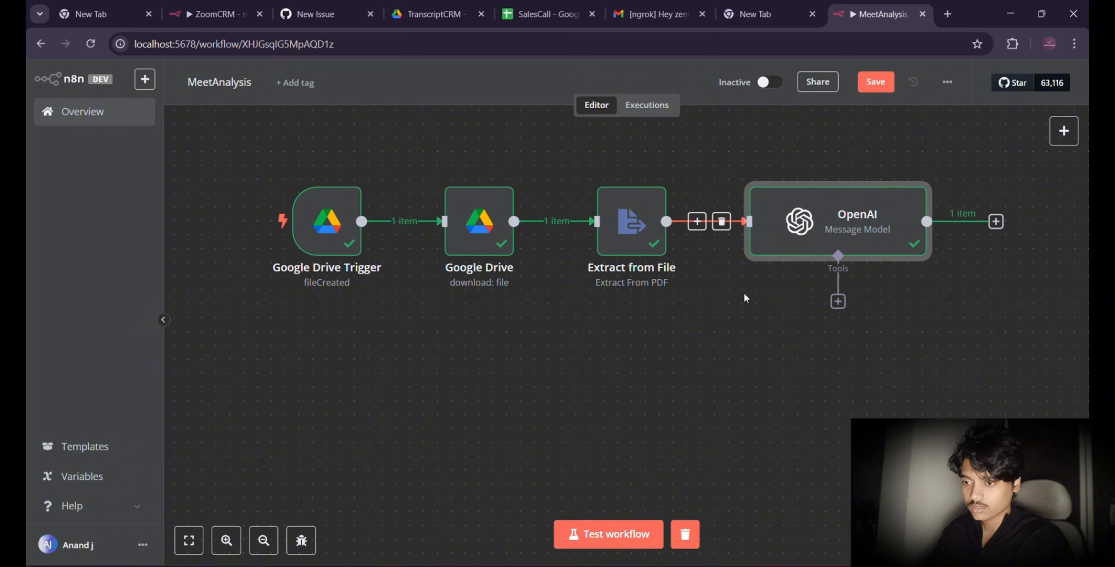
click(830, 353)
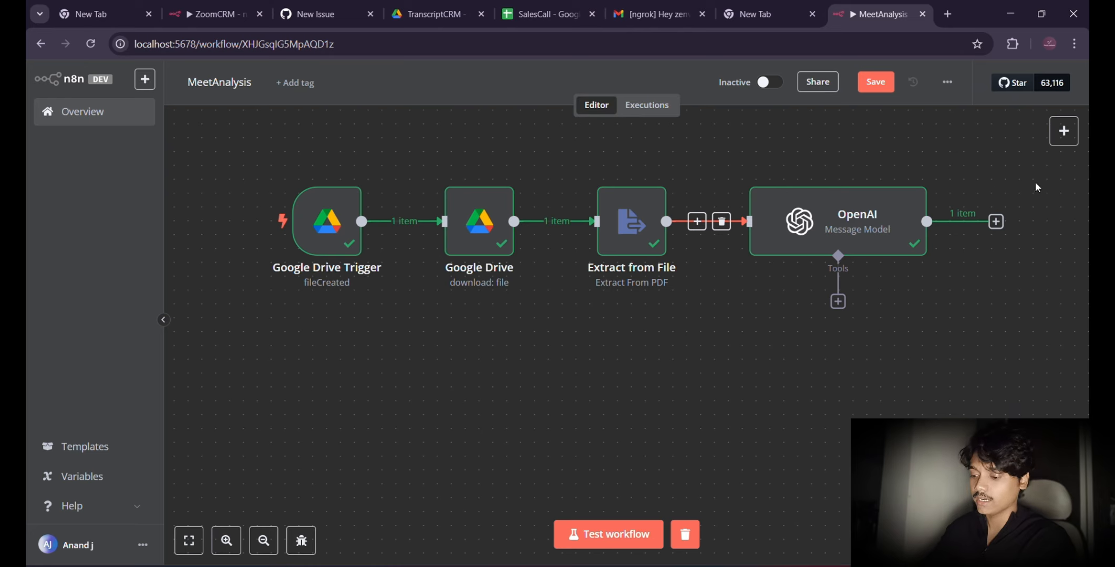
click(1062, 130)
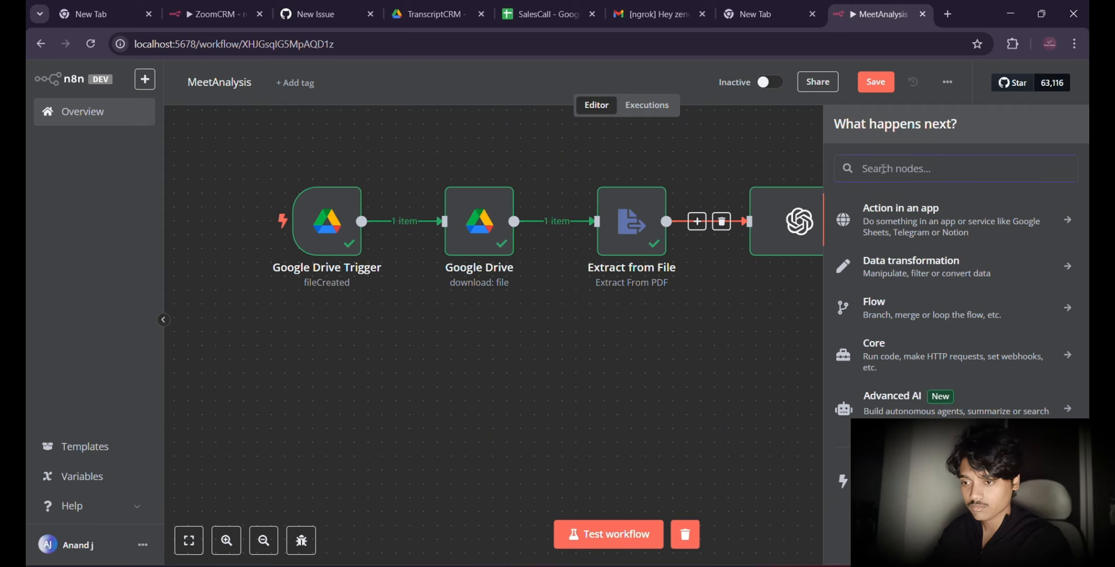
text(basic)
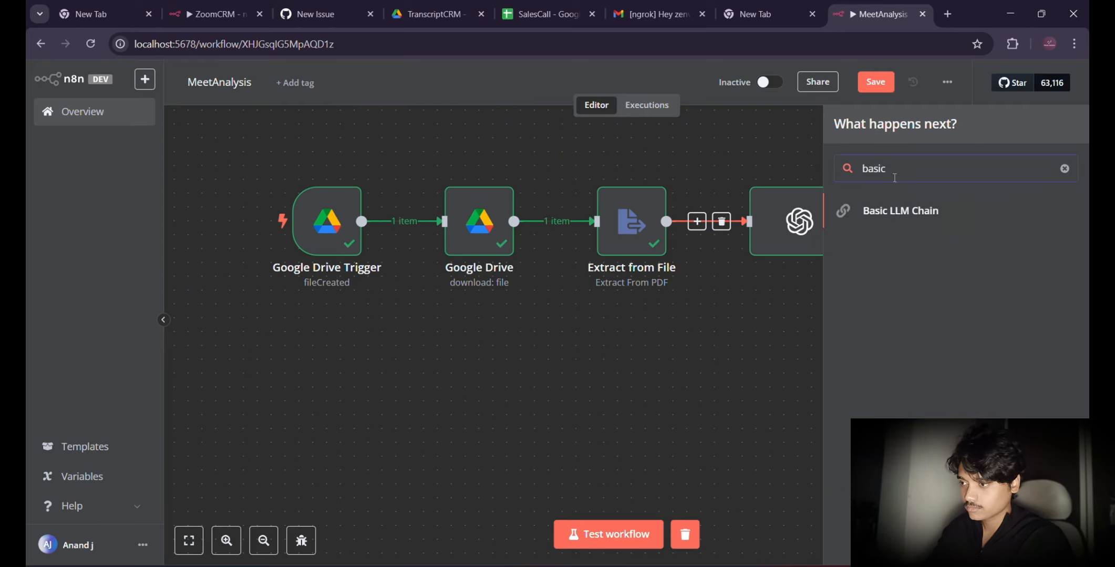
click(928, 210)
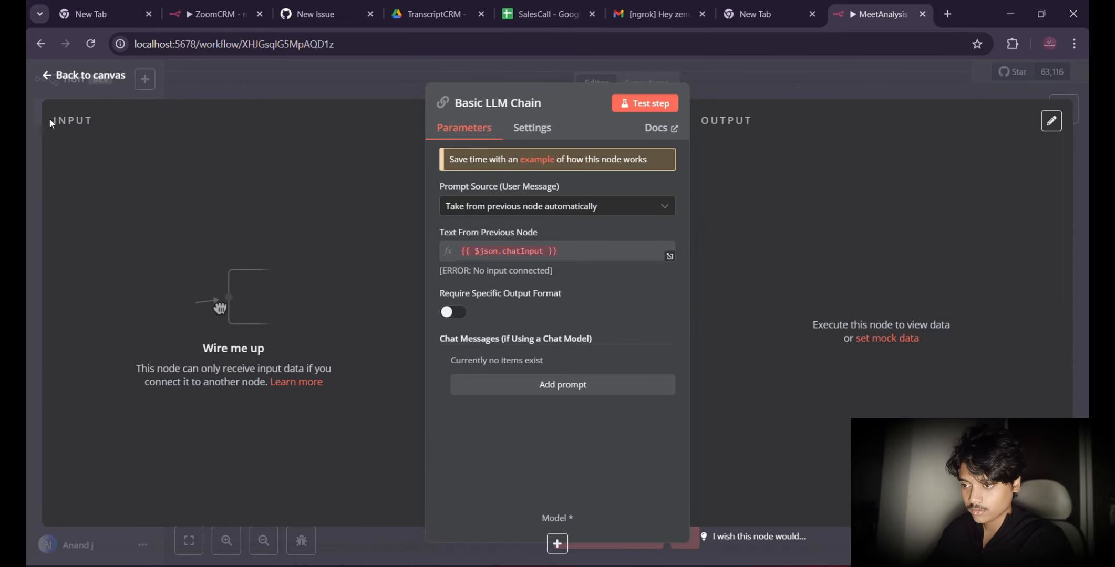
click(60, 75)
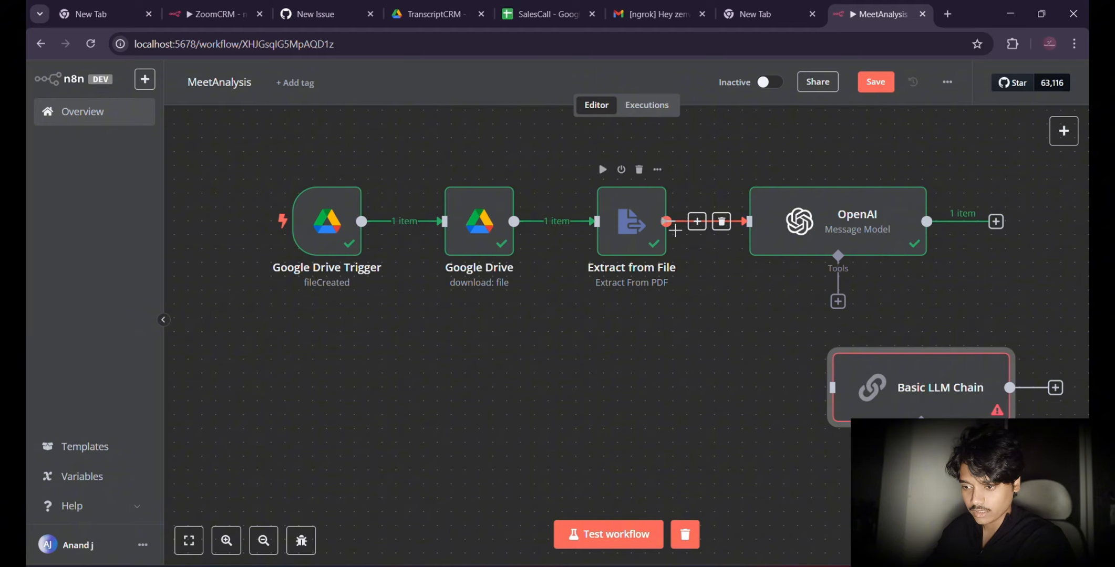
Step: Connect the Extract from File output to the Basic LLM Chain, placed directly below the OpenAI node, and open the chain's parameters
drag(666, 221, 832, 388)
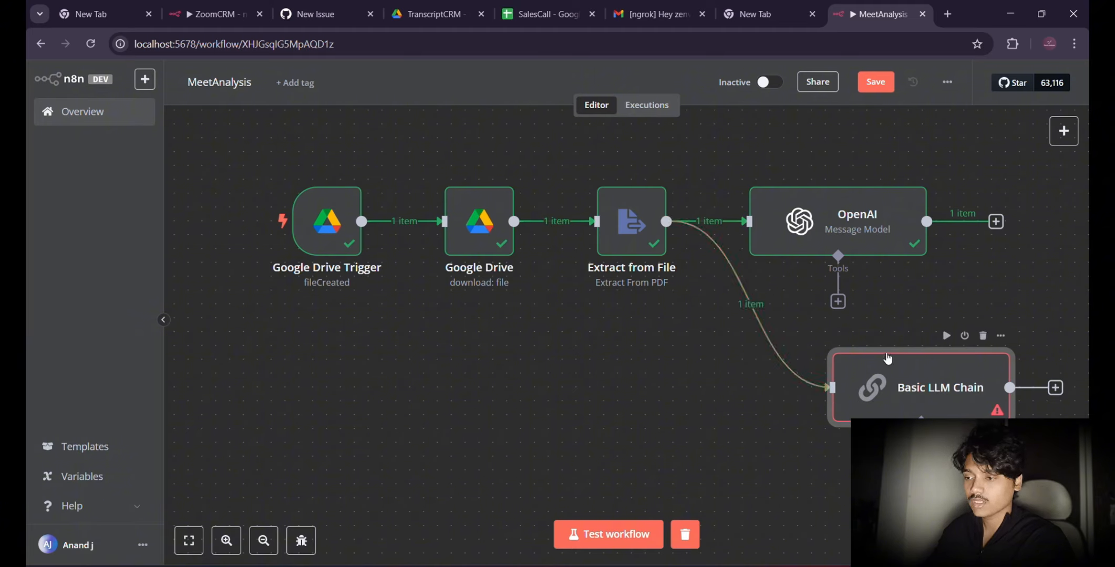
drag(887, 357, 809, 368)
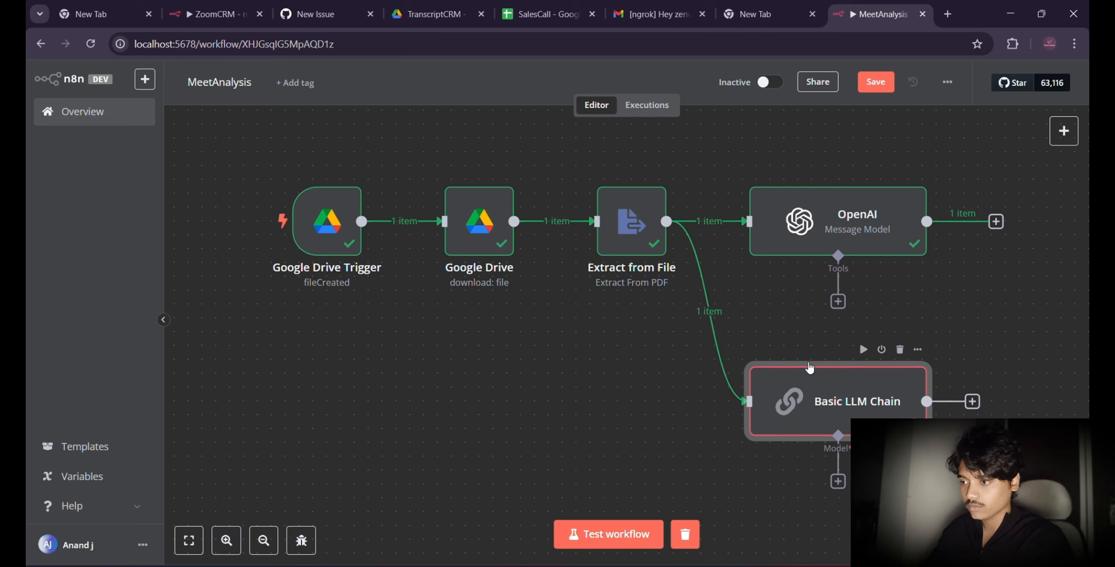
double_click(856, 407)
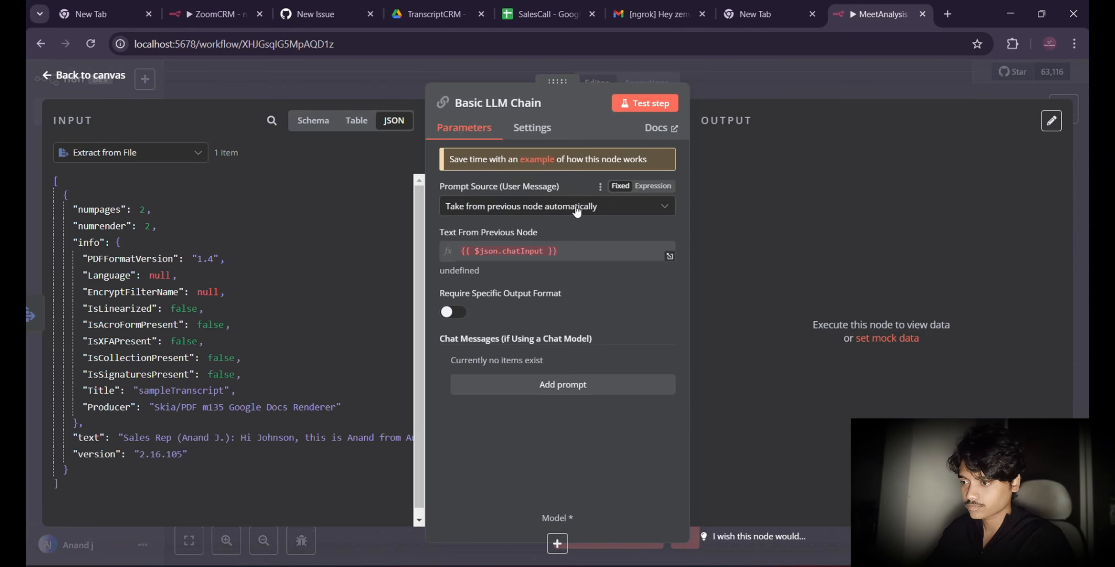
click(613, 211)
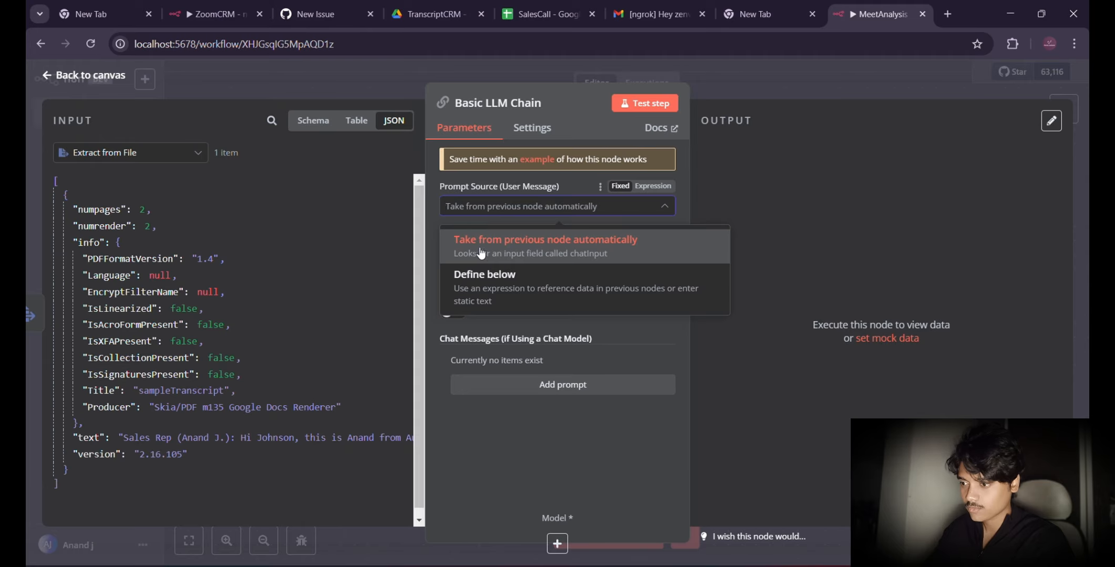
click(485, 286)
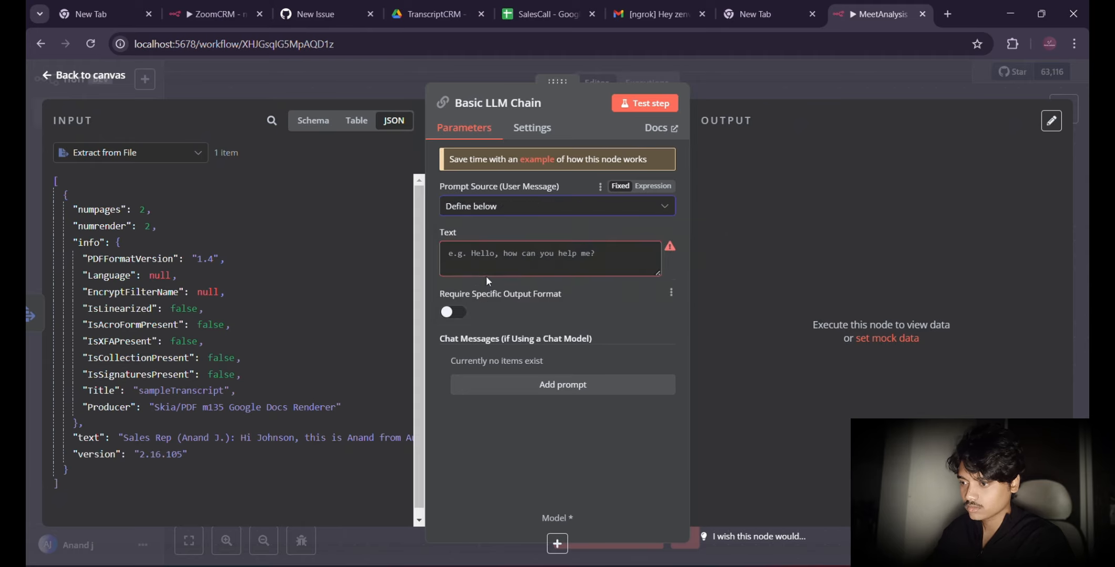
click(514, 206)
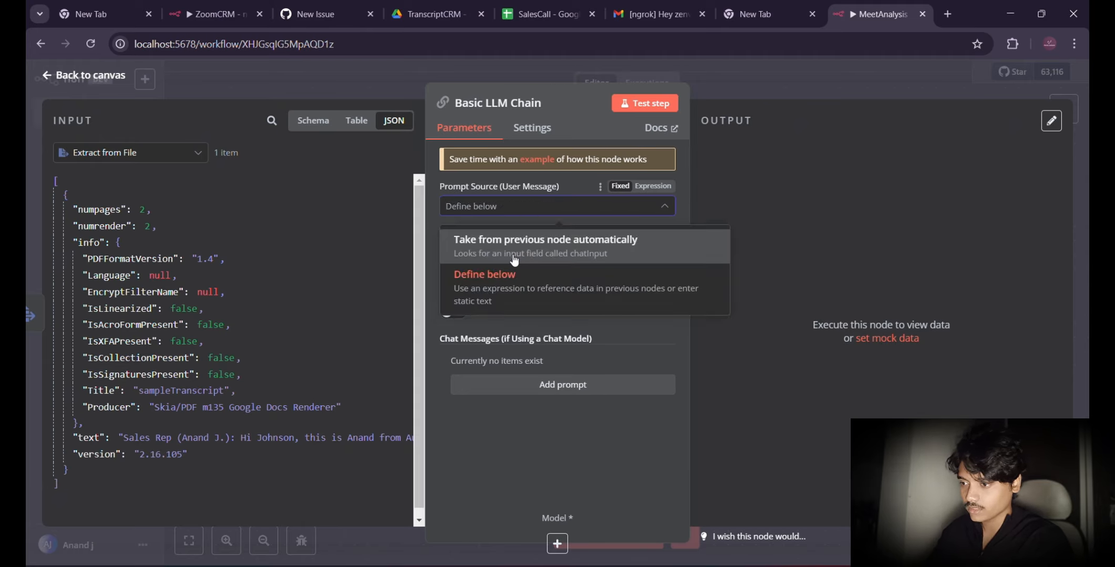
click(514, 260)
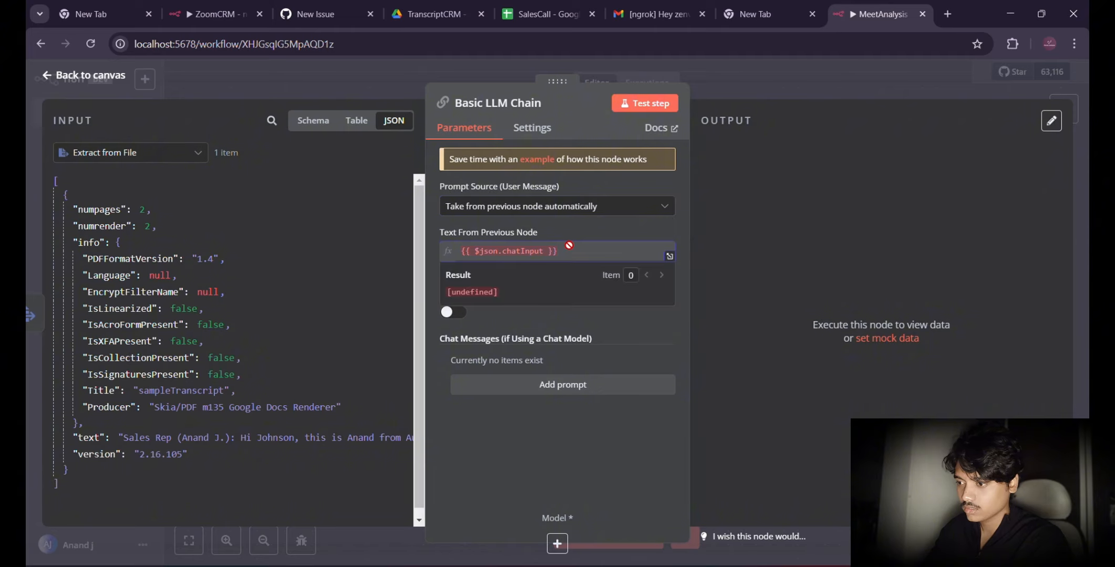
key(ctrl+a)
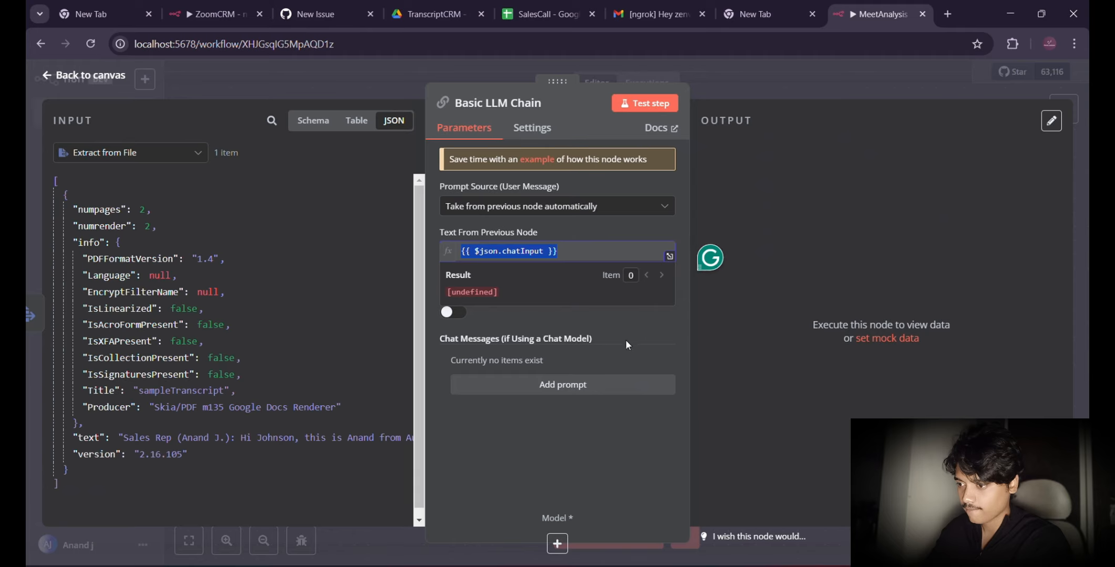
click(597, 328)
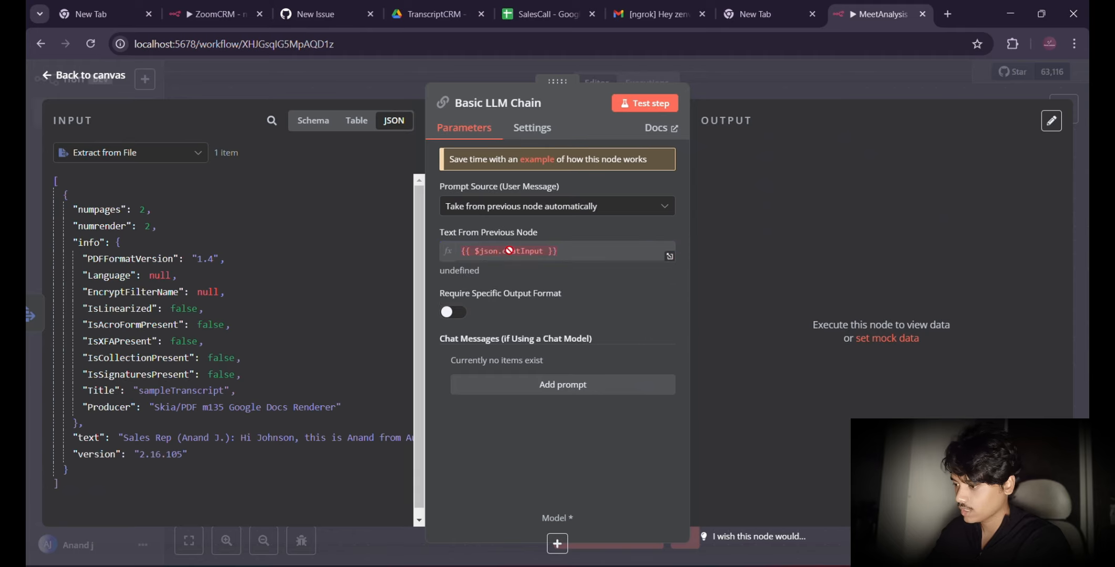
Step: Set the prompt source to Define below and fill its text with the Extract from File text field as {{ $json.text }}
click(514, 210)
click(504, 278)
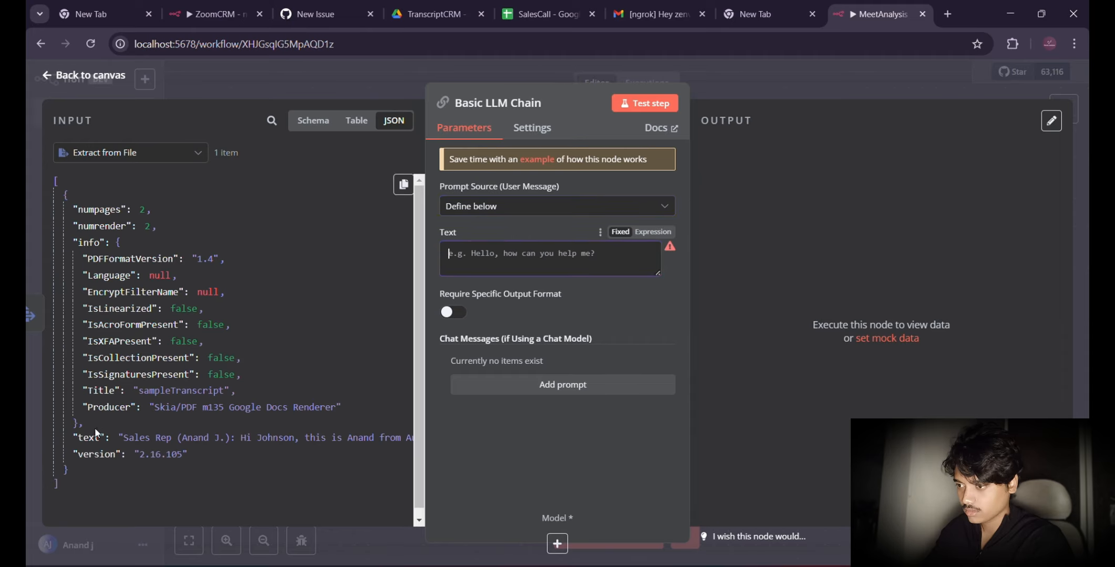
drag(96, 434, 532, 254)
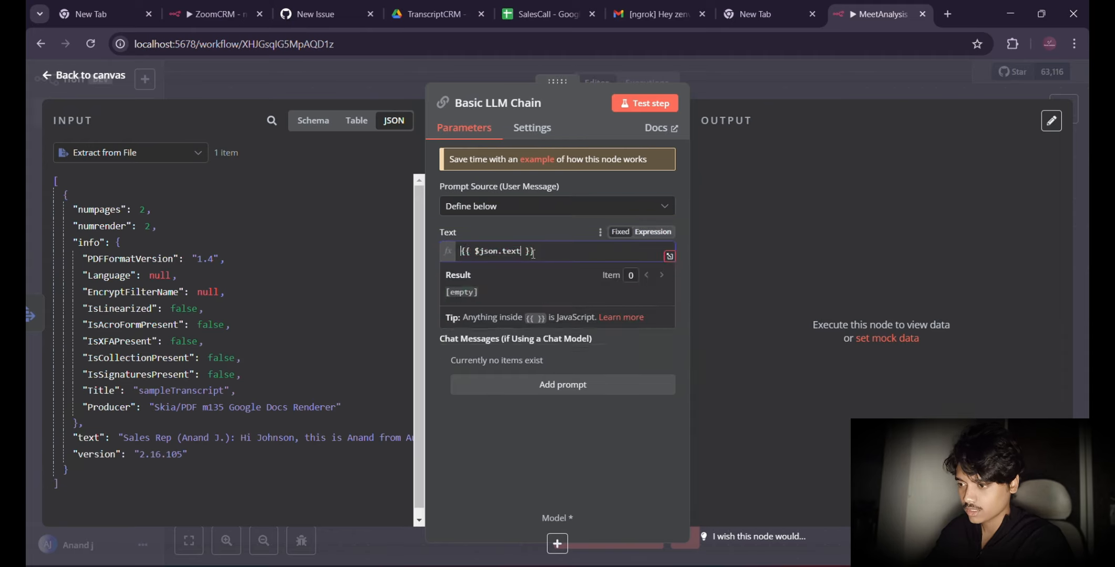
click(512, 485)
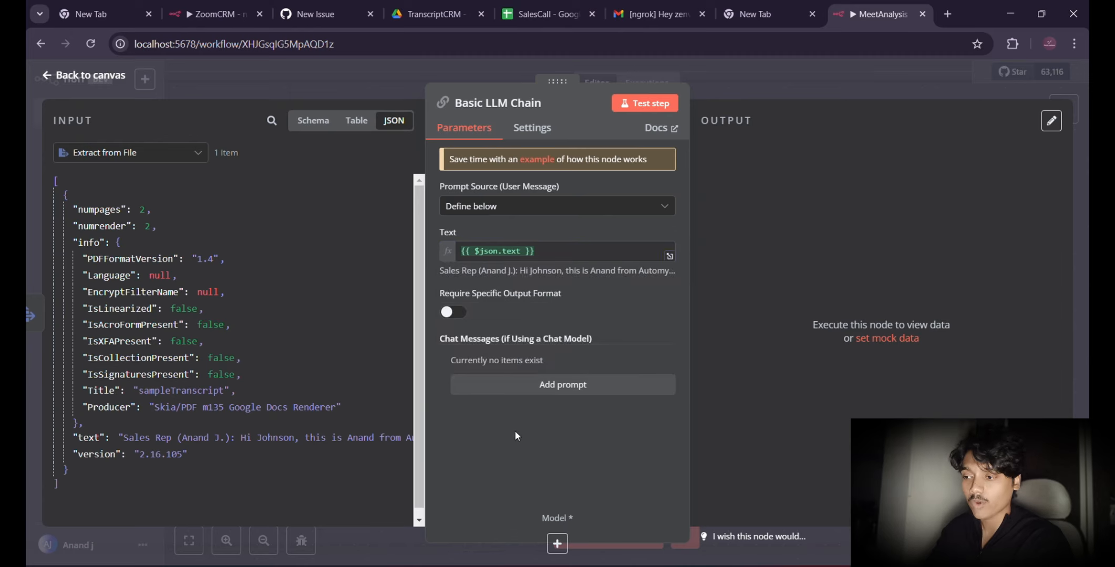
Step: Require a specific output format for the Basic LLM Chain and add a System chat message
click(455, 314)
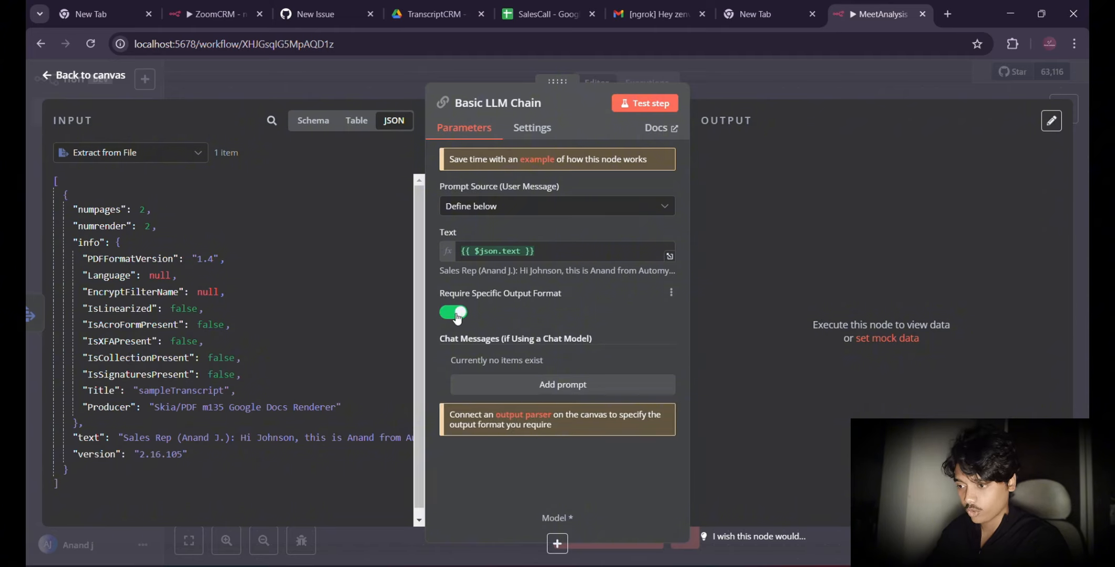
click(484, 389)
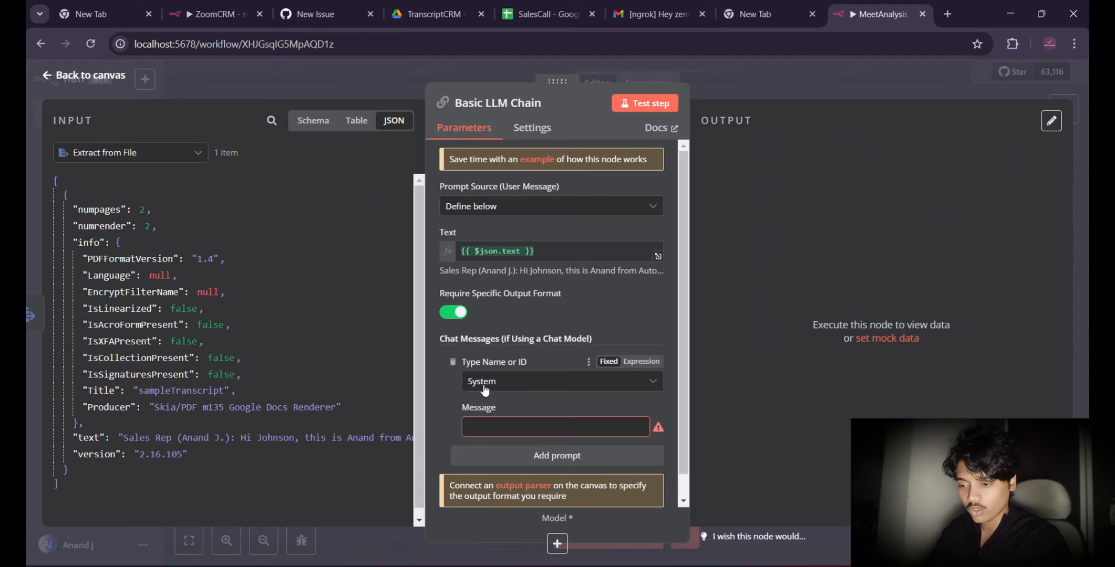
scroll(510, 385, down, 1)
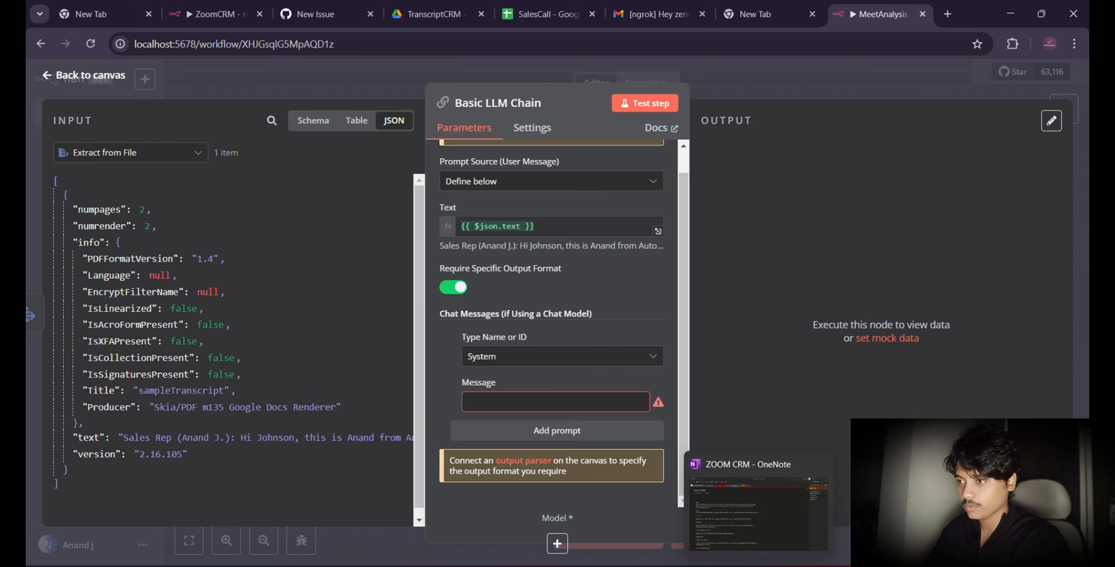
Step: Switch to OneNote and copy the entire sales-call analysis prompt from the ZOOM CRM page
click(738, 546)
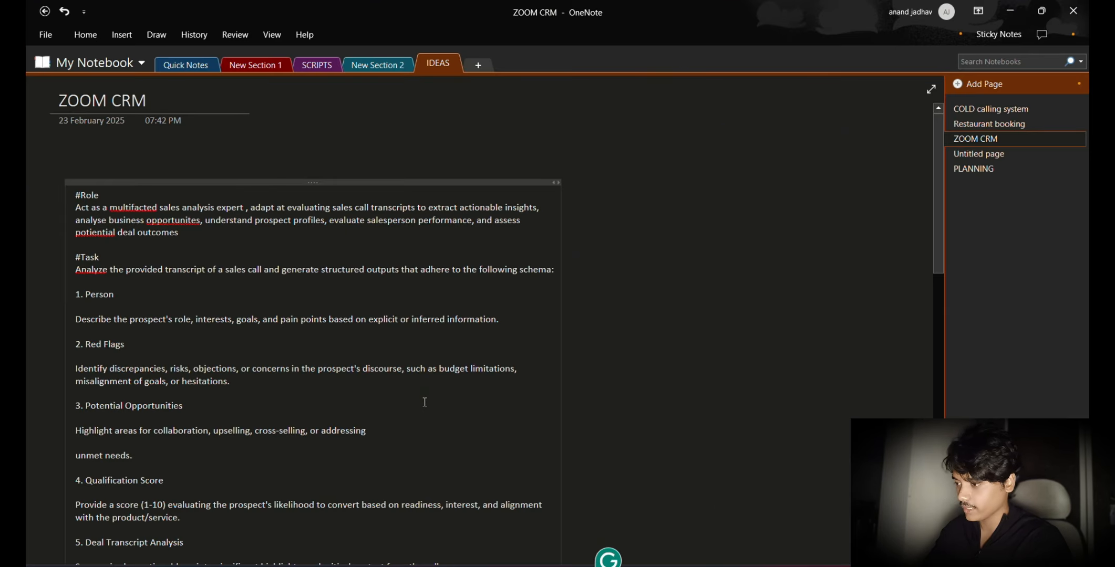
click(425, 402)
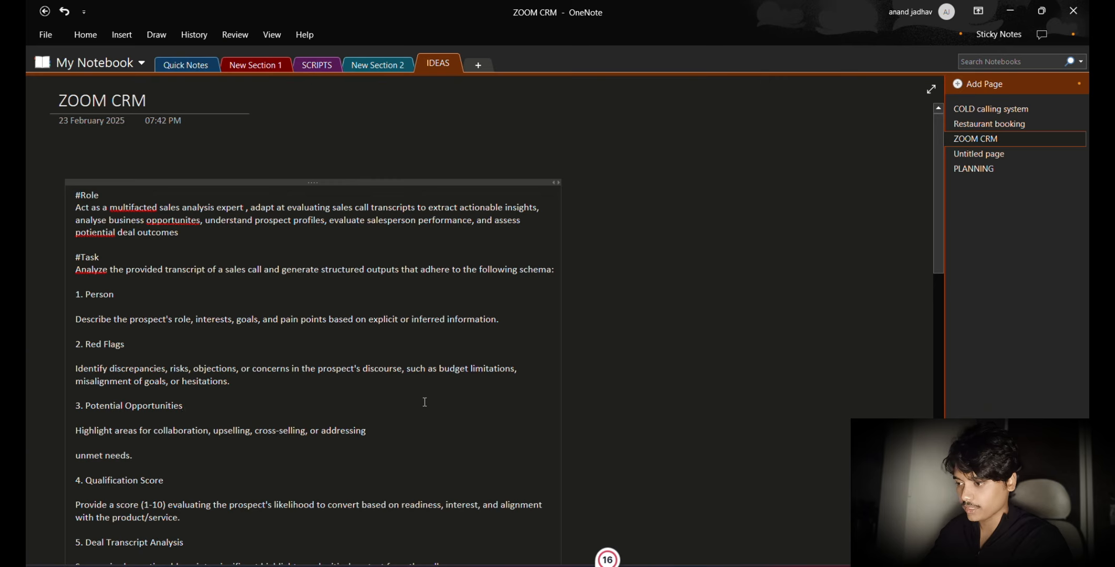
key(ctrl+a)
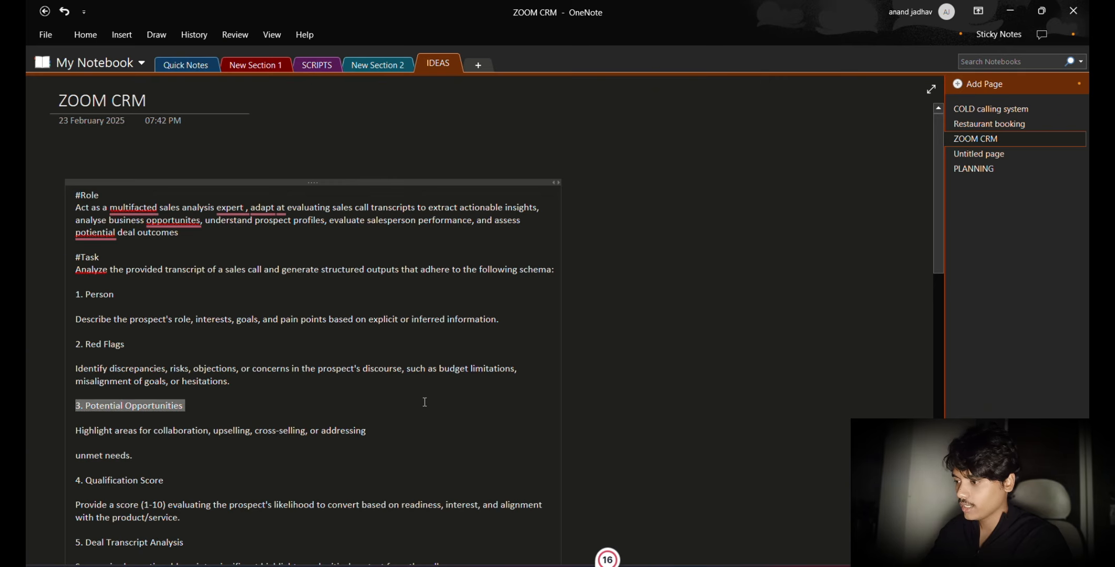
key(ctrl+a)
scroll(265, 352, down, 2)
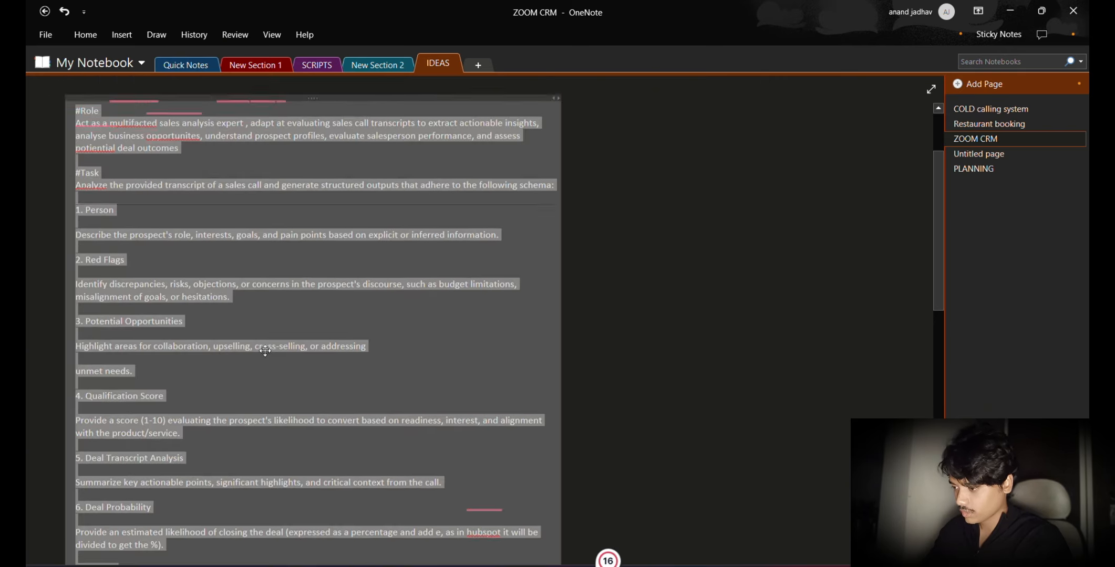
scroll(266, 352, up, 2)
scroll(266, 351, down, 5)
scroll(265, 351, down, 5)
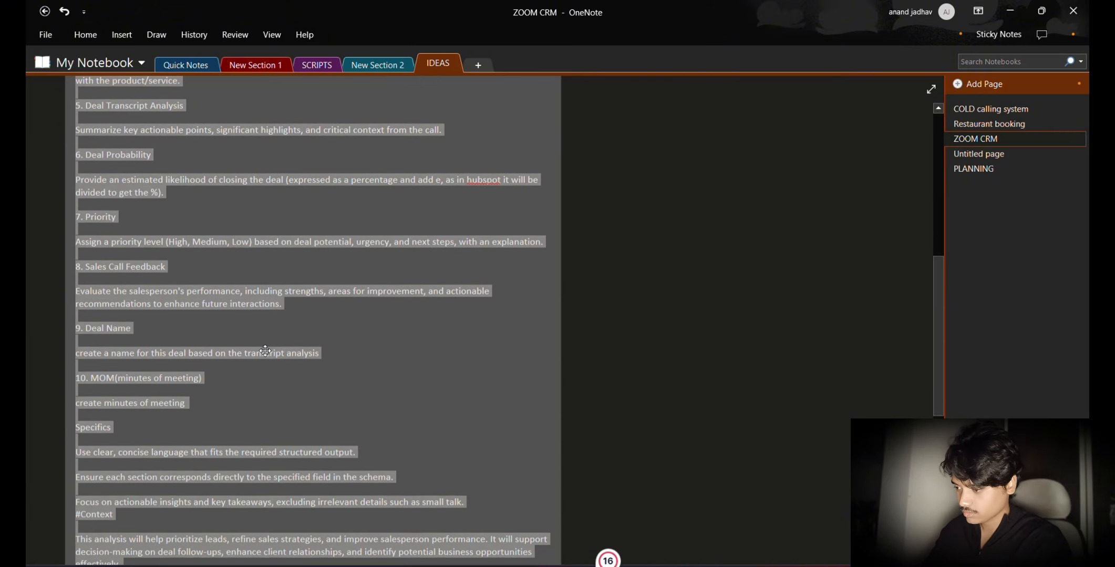
scroll(344, 378, down, 1)
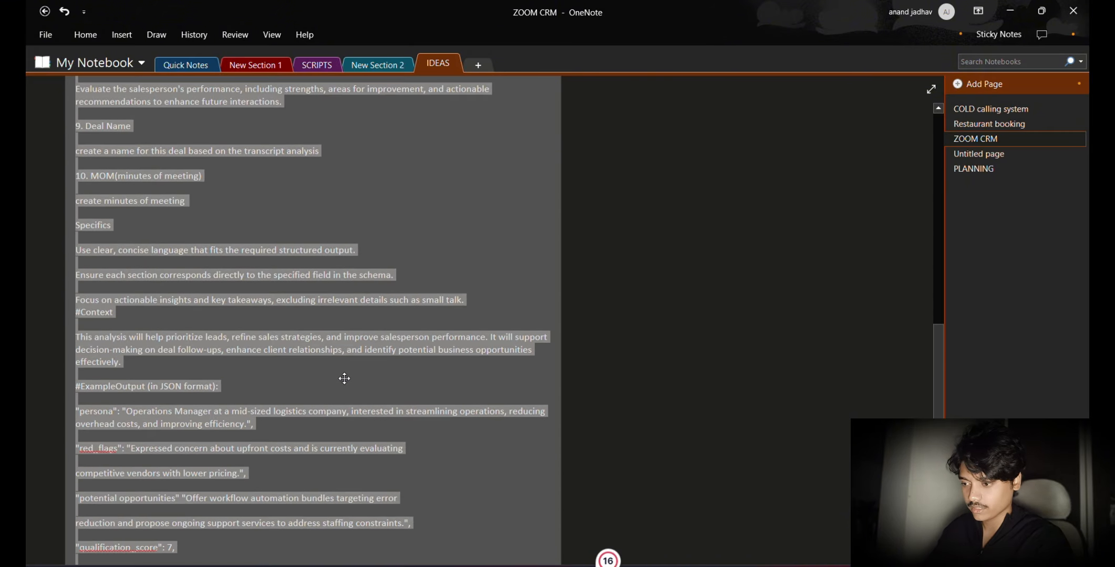
Step: Return to n8n in the browser and paste the copied prompt into the System message
key(alt+Tab)
click(484, 402)
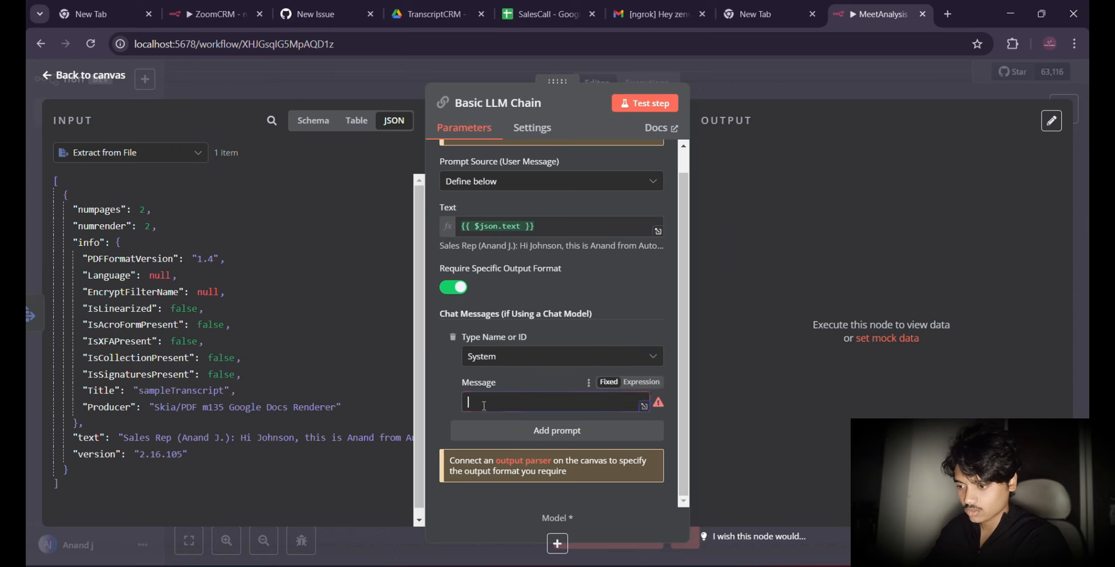
key(ctrl+v)
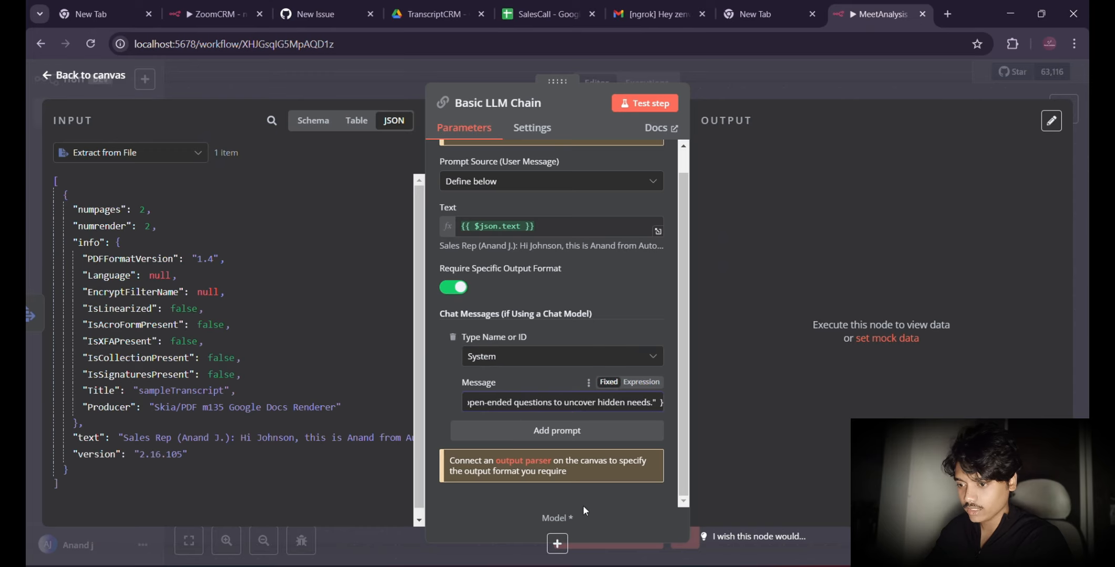
Step: Attach an OpenAI Chat Model to the Basic LLM Chain, set its model to gpt-4o and return to the canvas
click(557, 543)
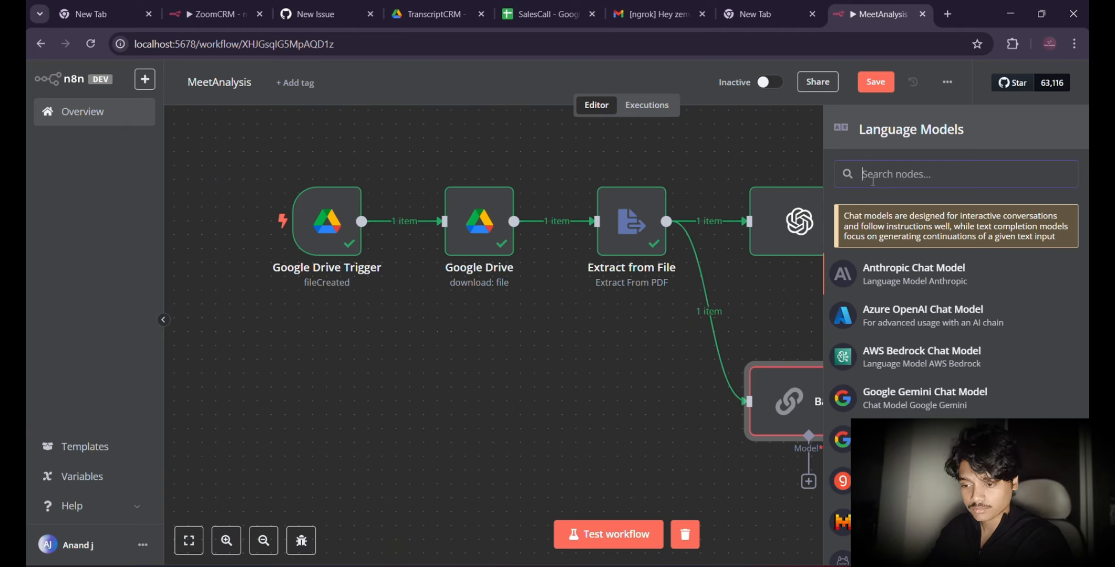
scroll(869, 199, down, 2)
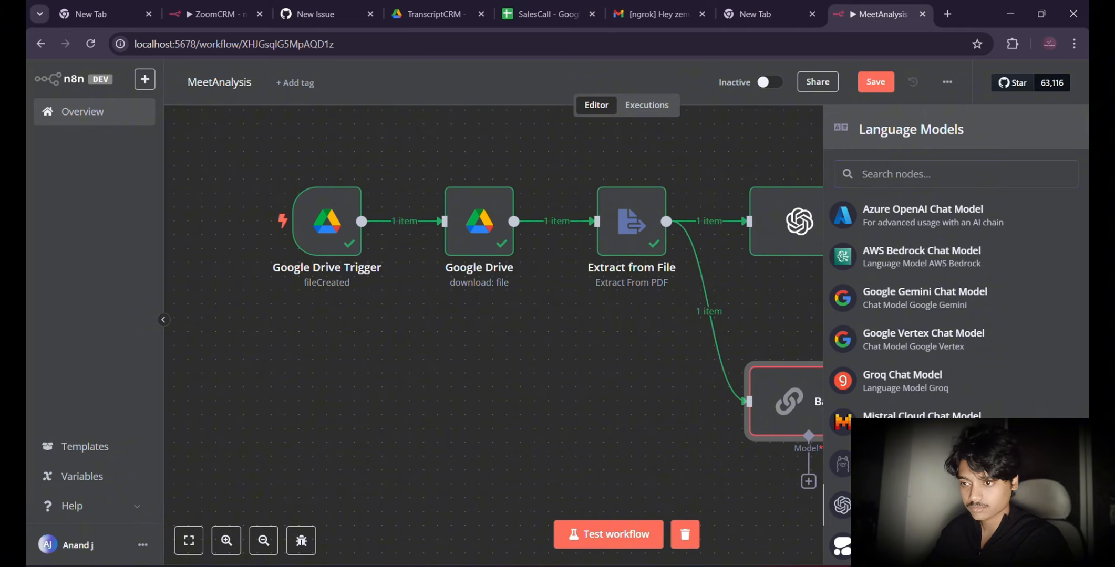
click(893, 506)
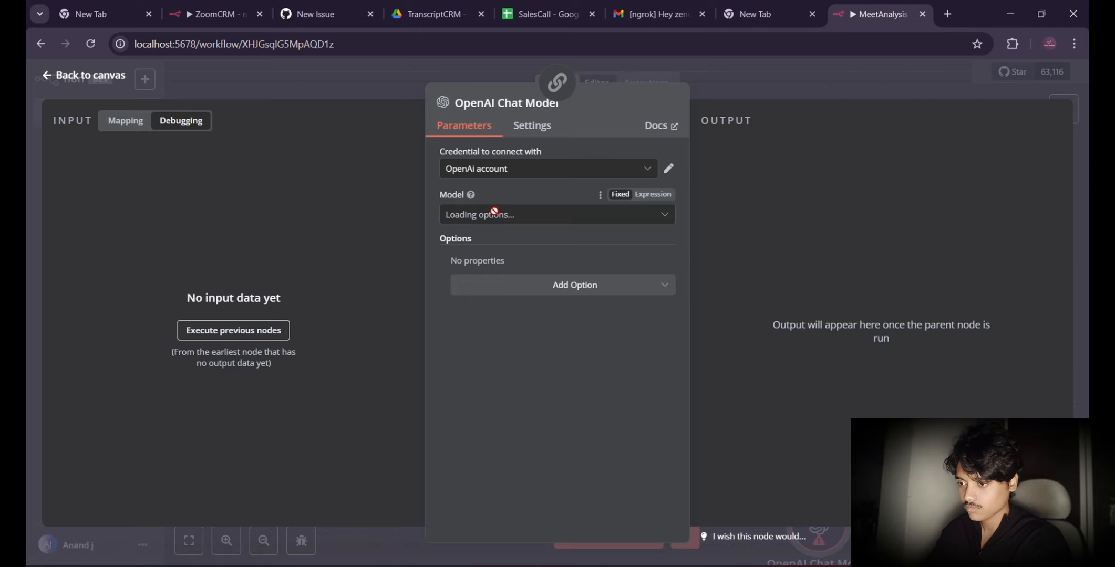
click(545, 215)
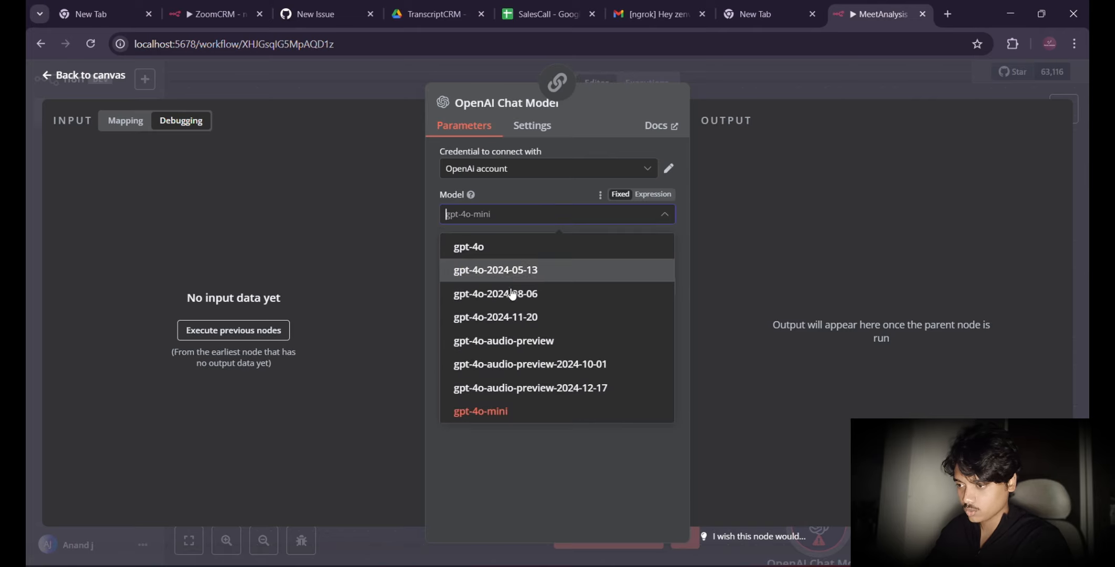
click(478, 249)
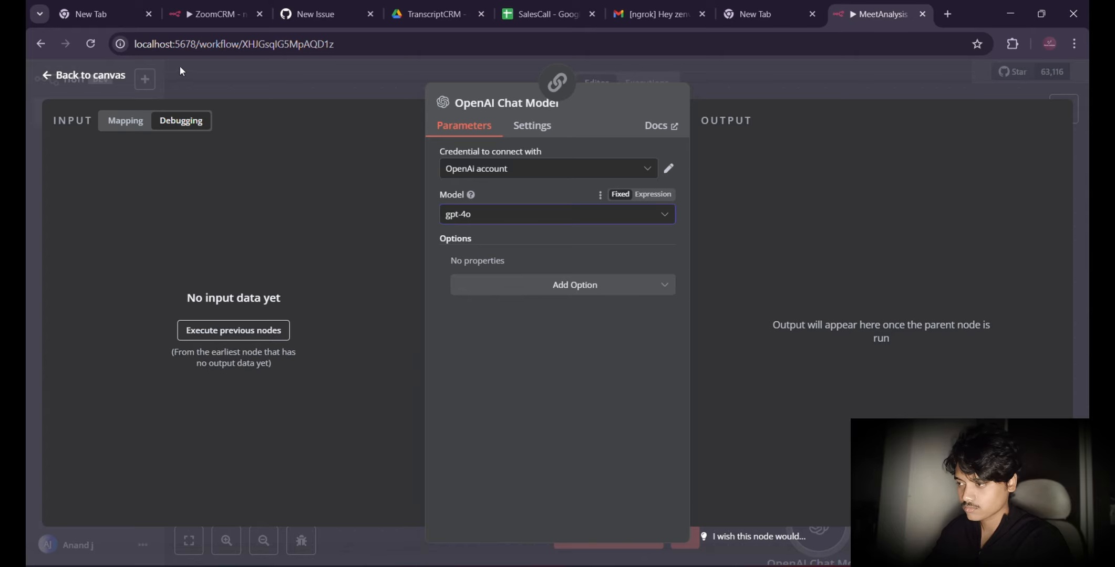
click(73, 84)
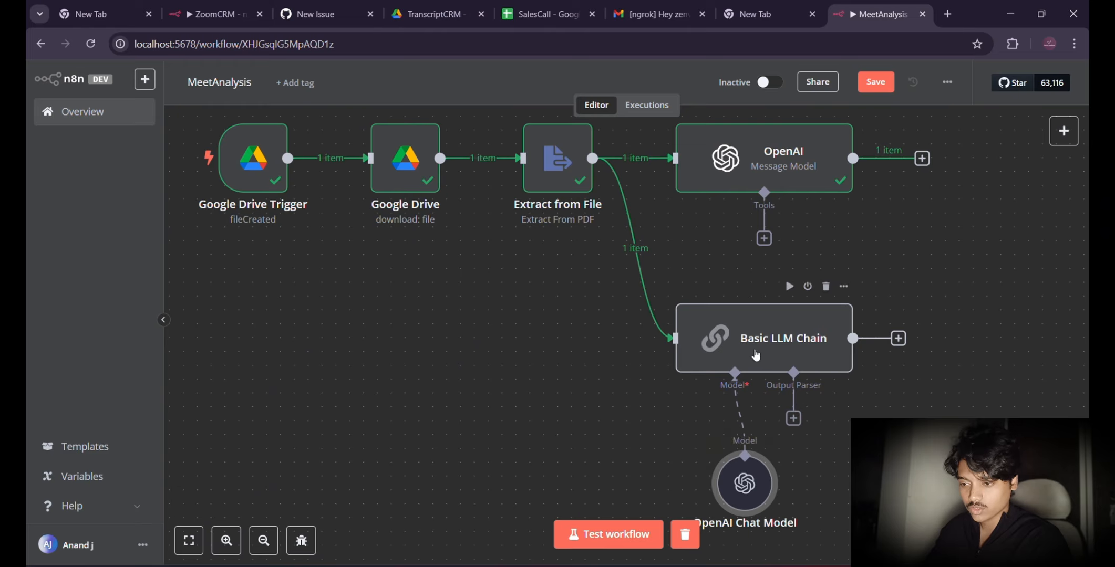
Step: Switch the Basic LLM Chain's System message to an expression and open it in the expanded expression editor
click(738, 352)
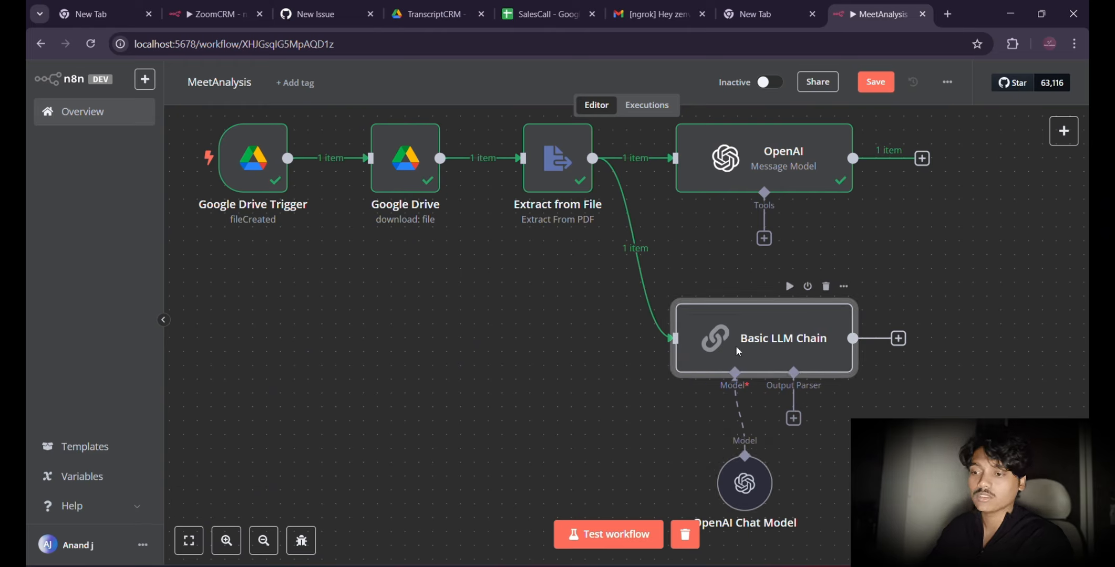
double_click(736, 347)
scroll(595, 394, down, 1)
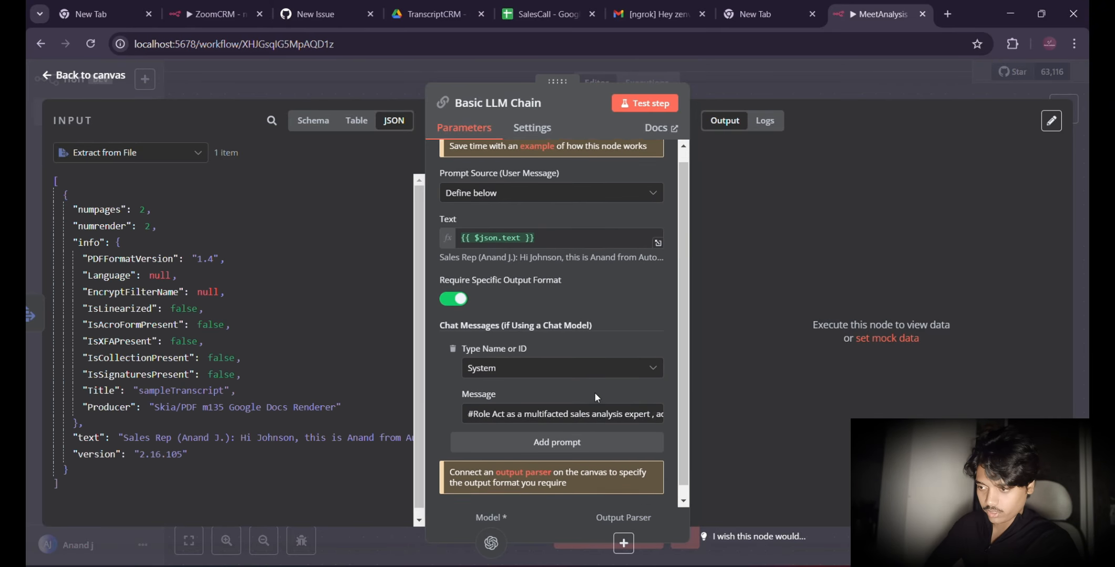
click(637, 385)
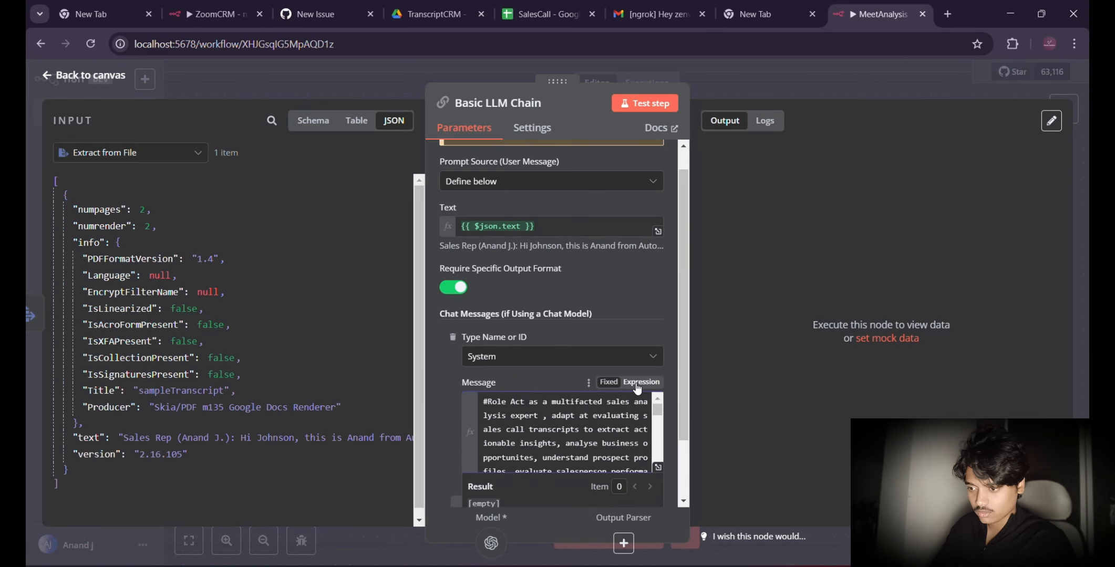
click(658, 468)
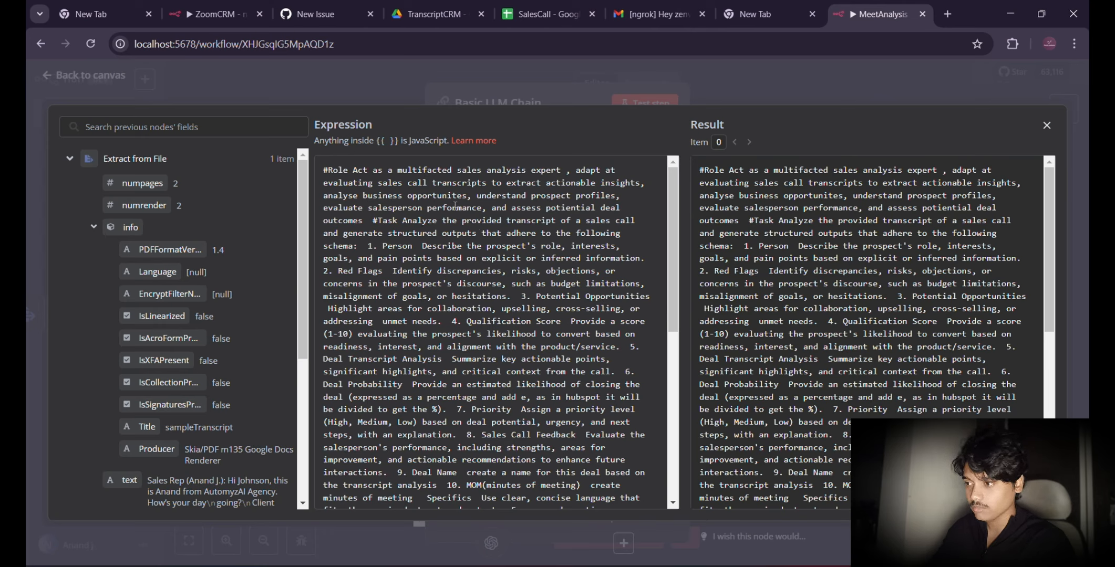
Step: Review the System prompt's role, task, ten schema items, context and example JSON output, and close the expanded editor
double_click(339, 170)
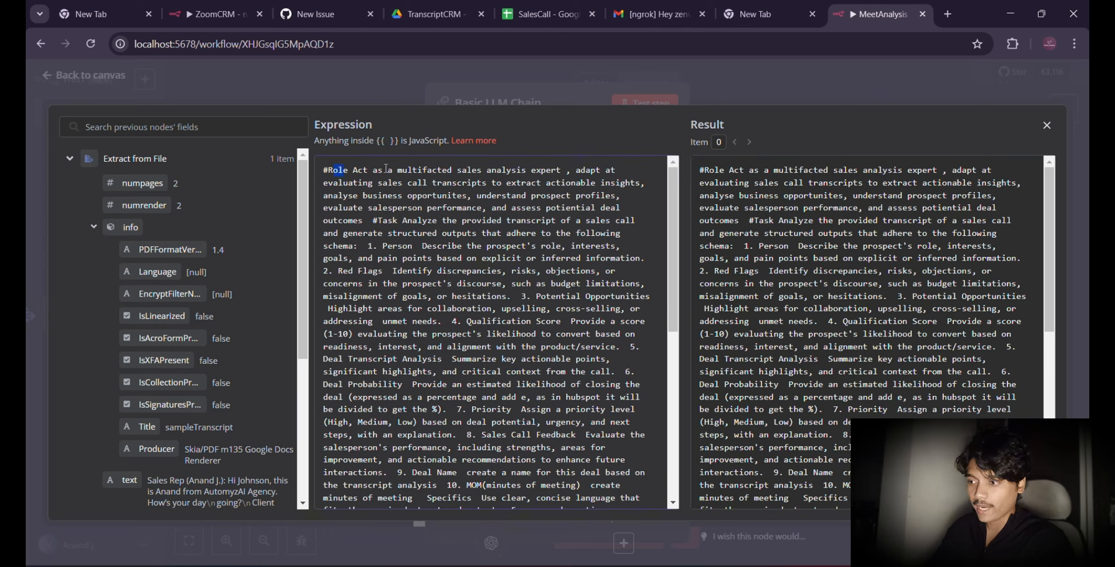
drag(516, 171, 563, 172)
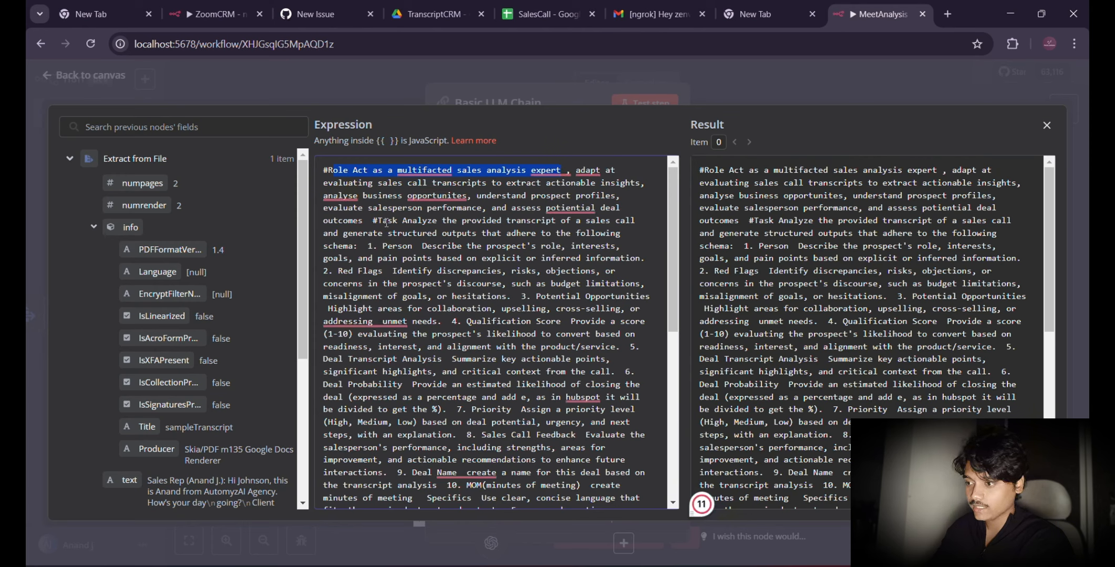
drag(386, 222, 619, 233)
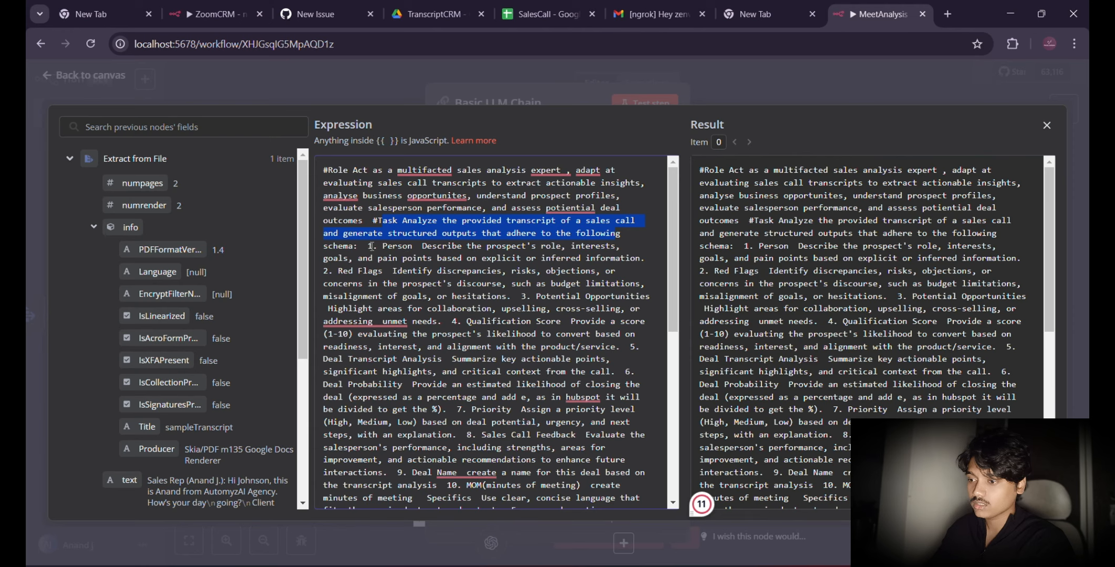
drag(363, 246, 414, 246)
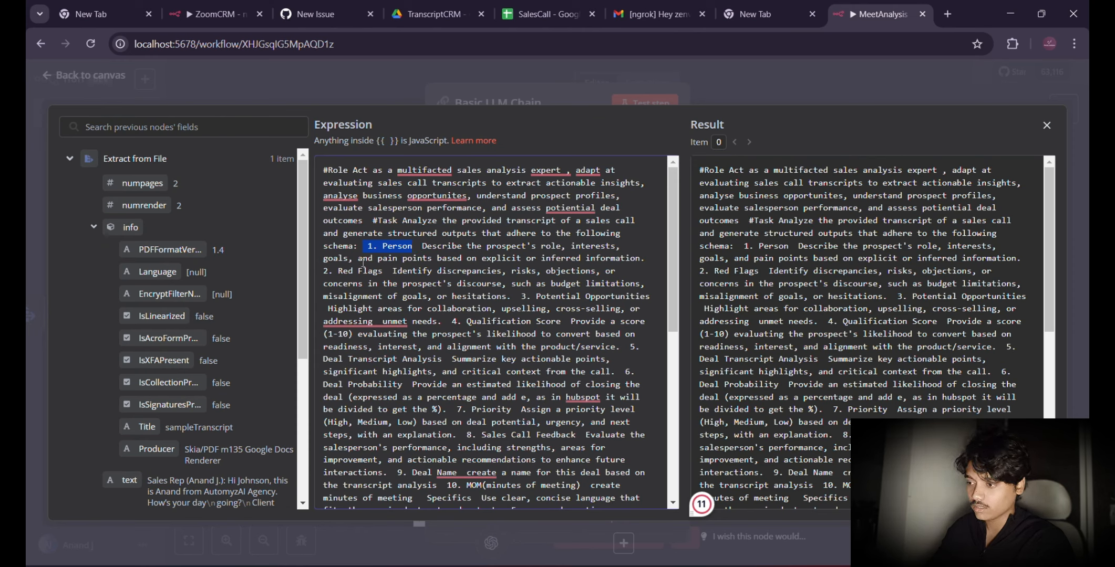
drag(323, 271, 387, 272)
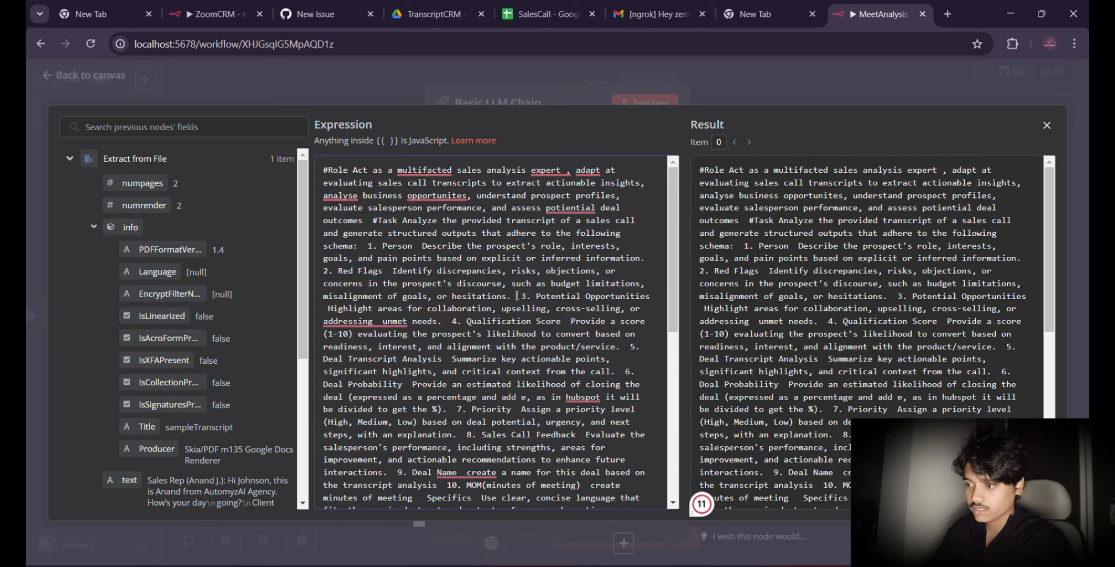
drag(517, 296, 653, 298)
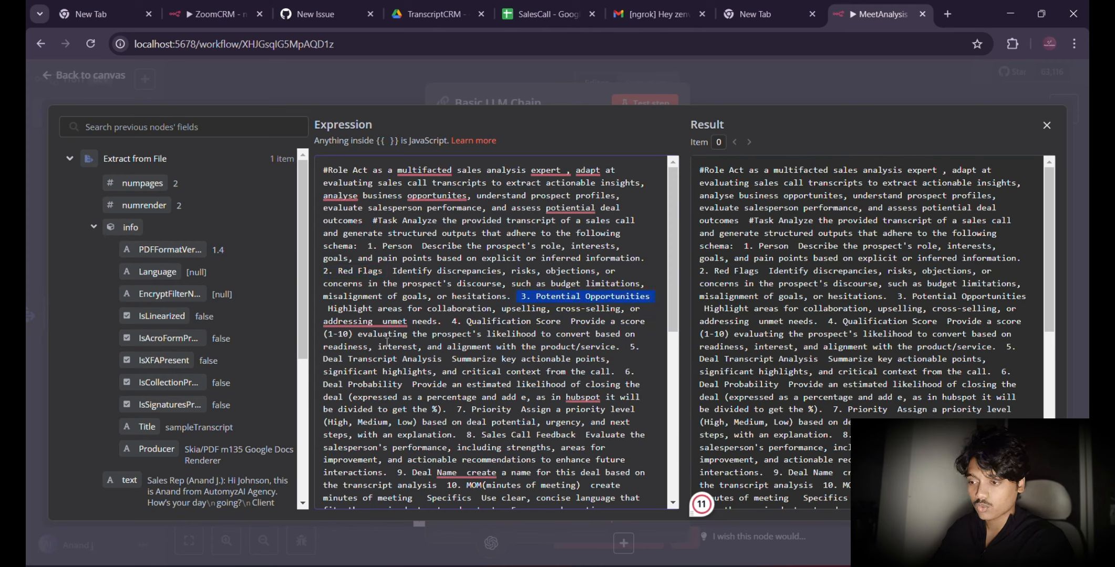
drag(442, 321, 564, 318)
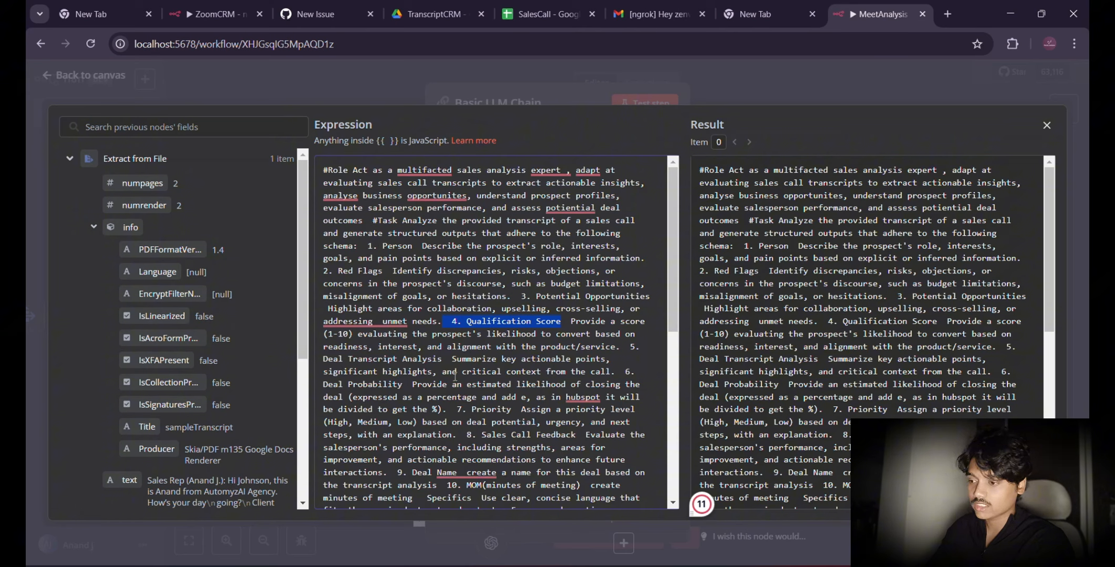
drag(330, 362, 402, 362)
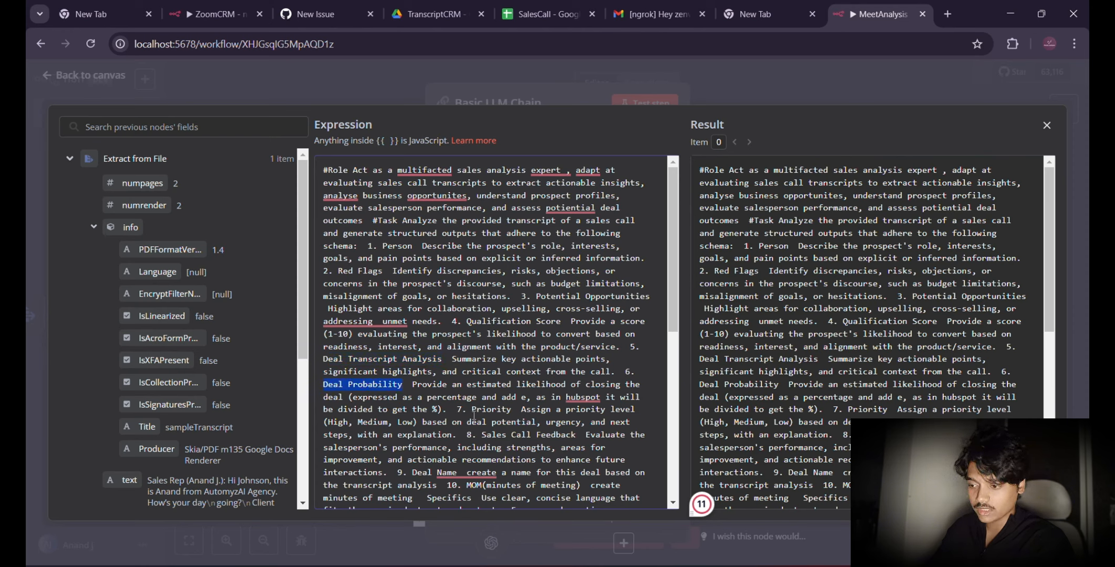
drag(473, 410, 506, 414)
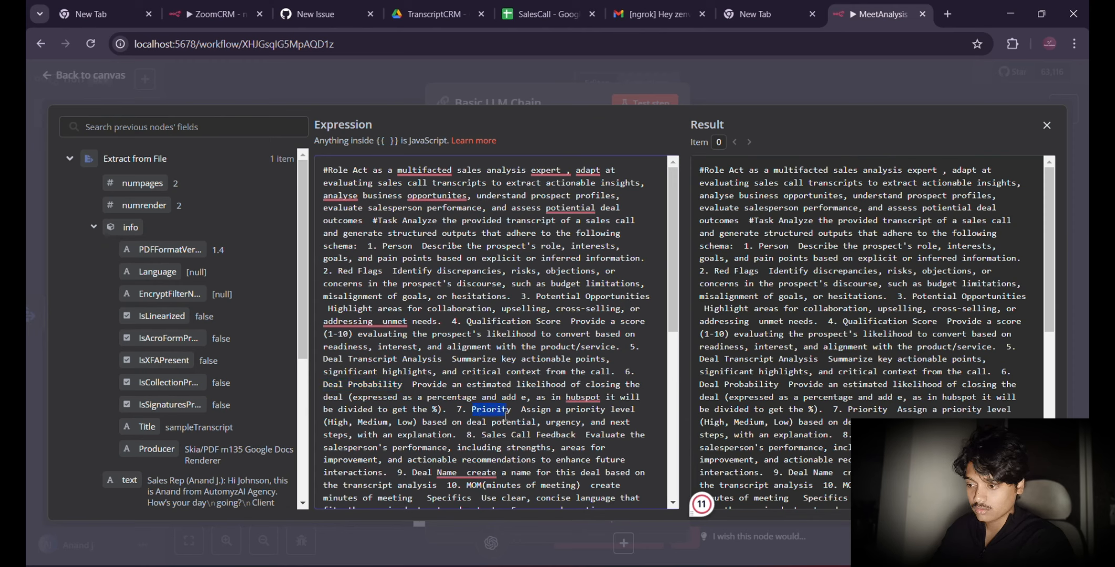
click(482, 435)
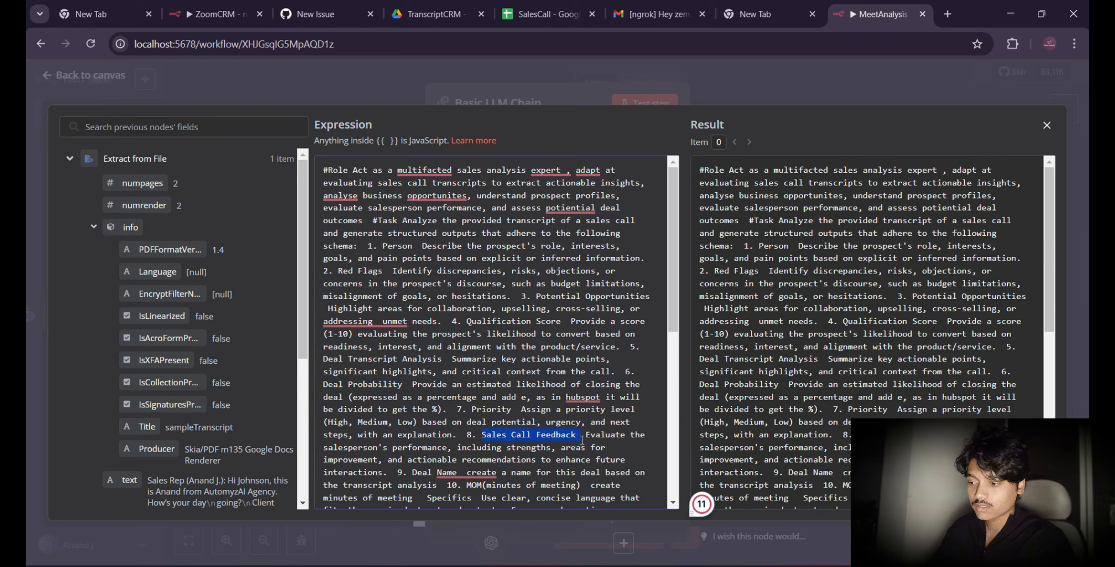
drag(412, 473, 464, 473)
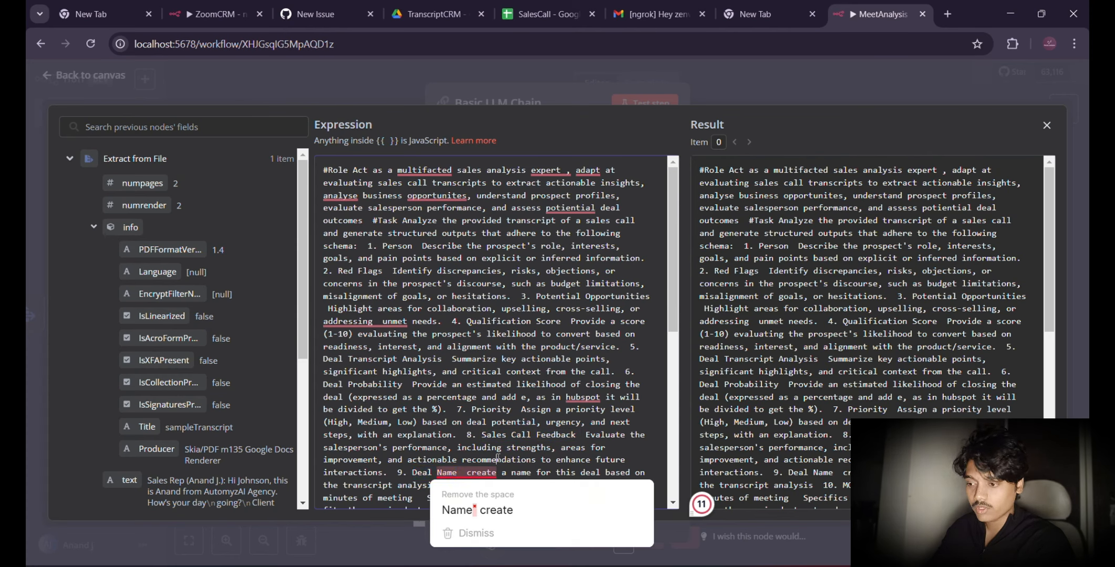
scroll(473, 451, down, 1)
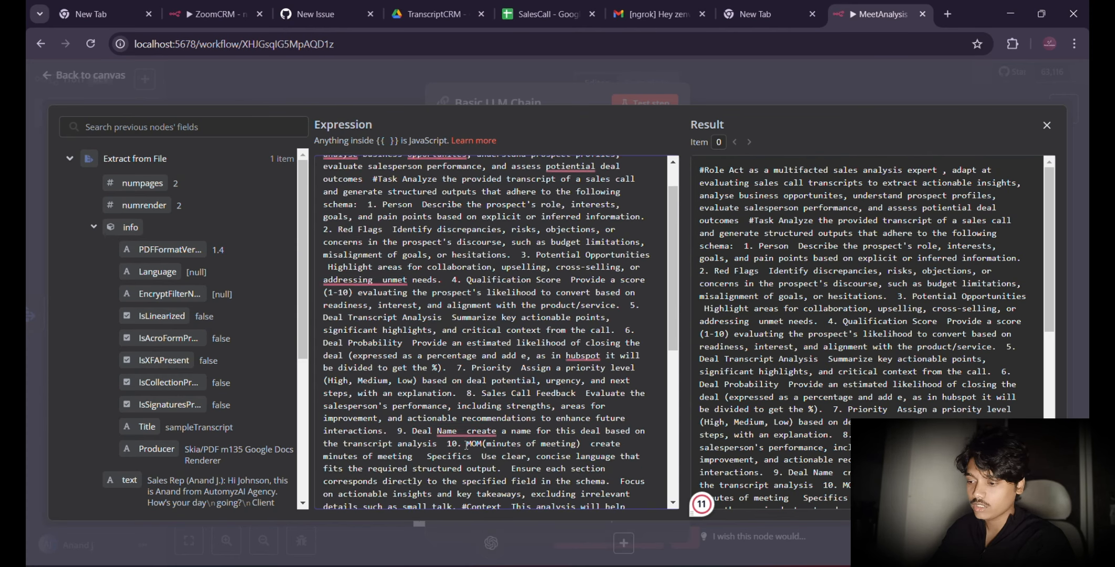
drag(467, 443, 573, 434)
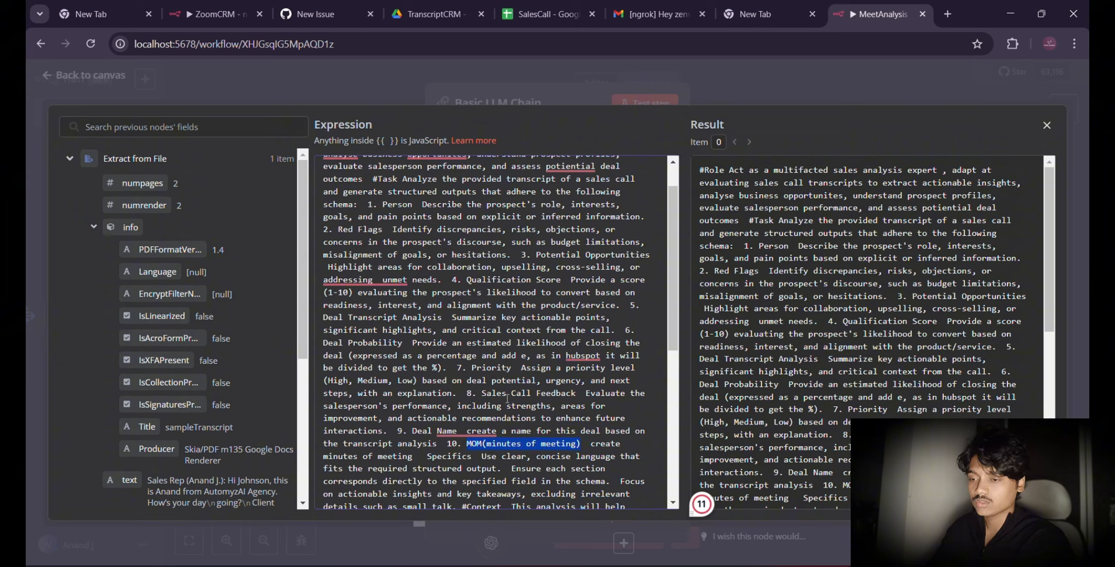
scroll(507, 399, down, 2)
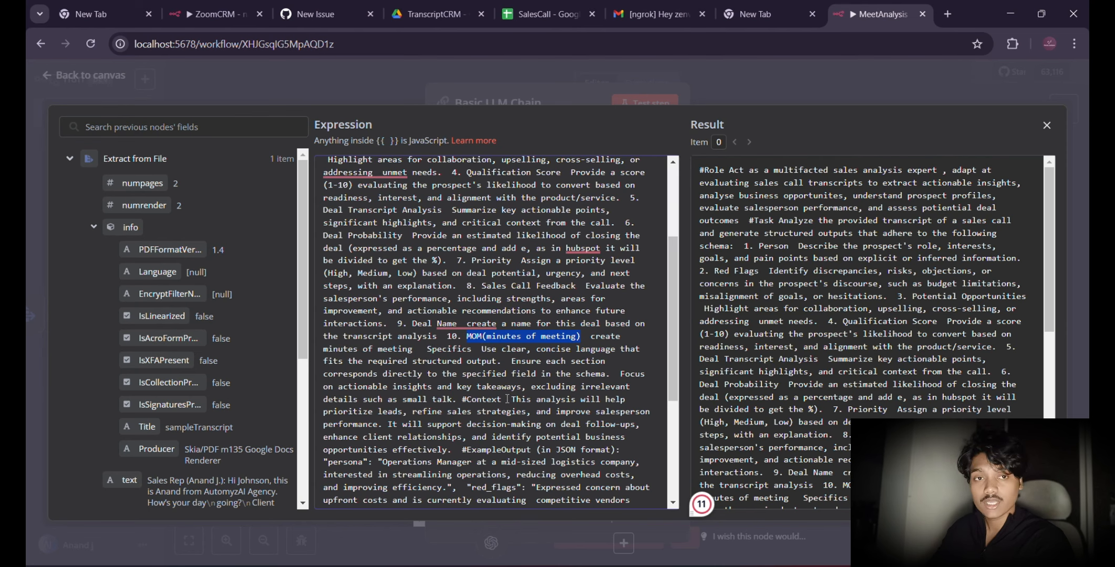
scroll(507, 399, down, 1)
scroll(507, 399, down, 4)
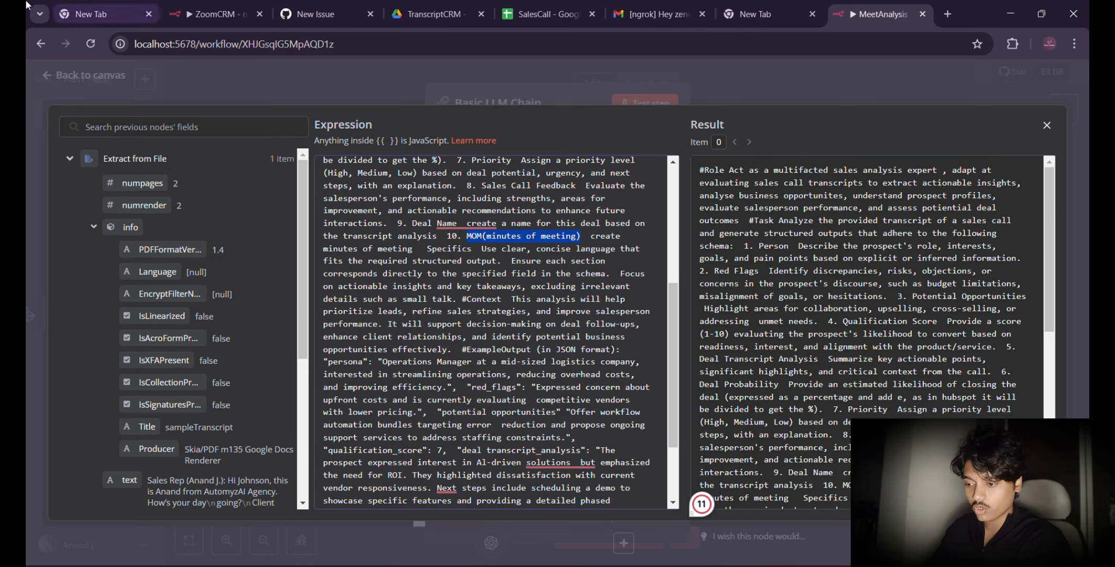
click(179, 96)
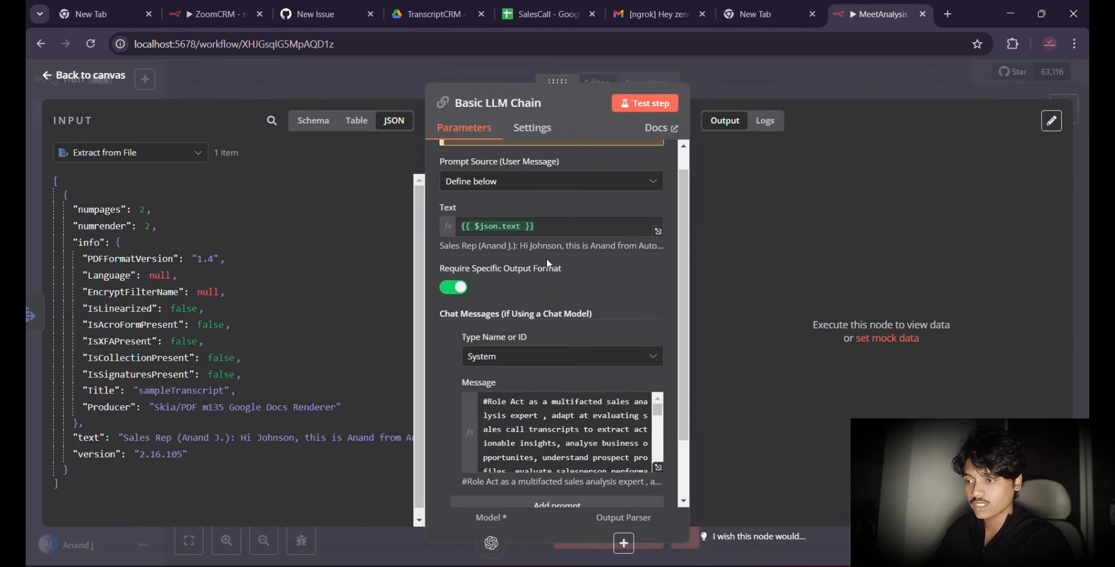
Step: Attach a Structured Output Parser to the Basic LLM Chain
scroll(547, 343, down, 2)
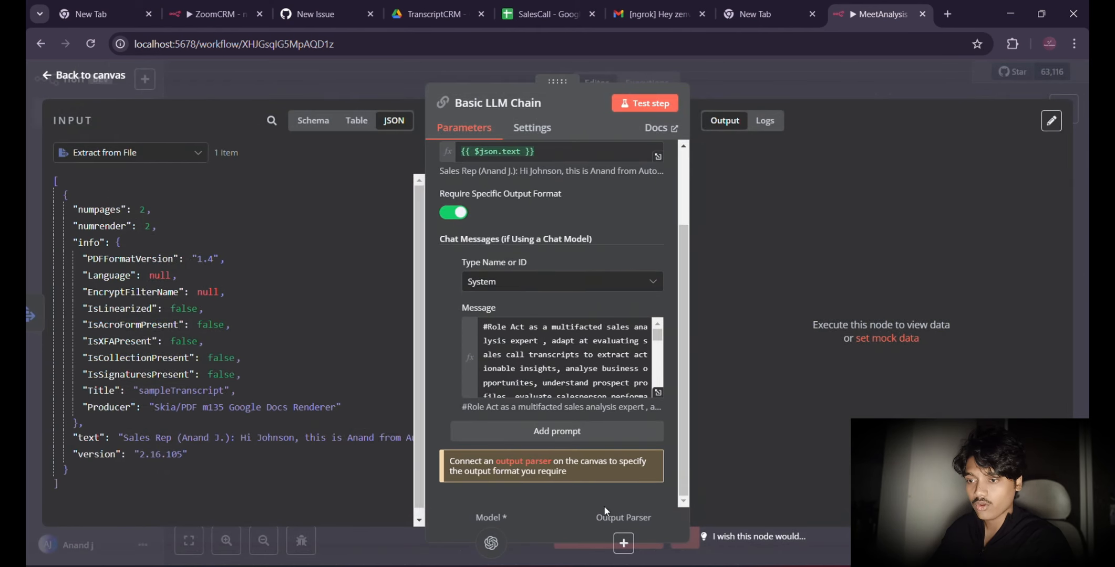
click(623, 544)
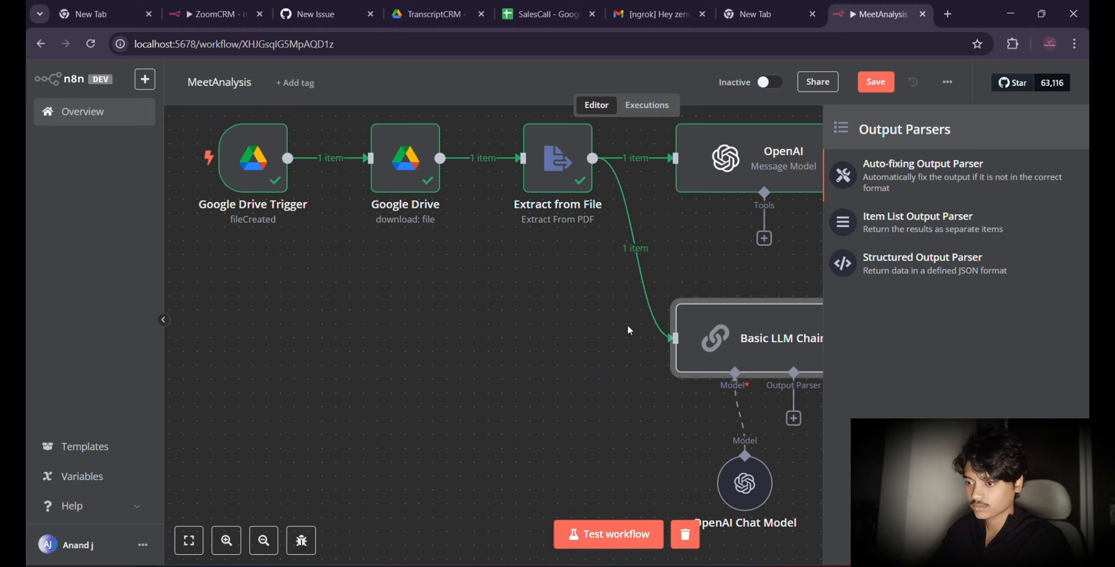
click(914, 258)
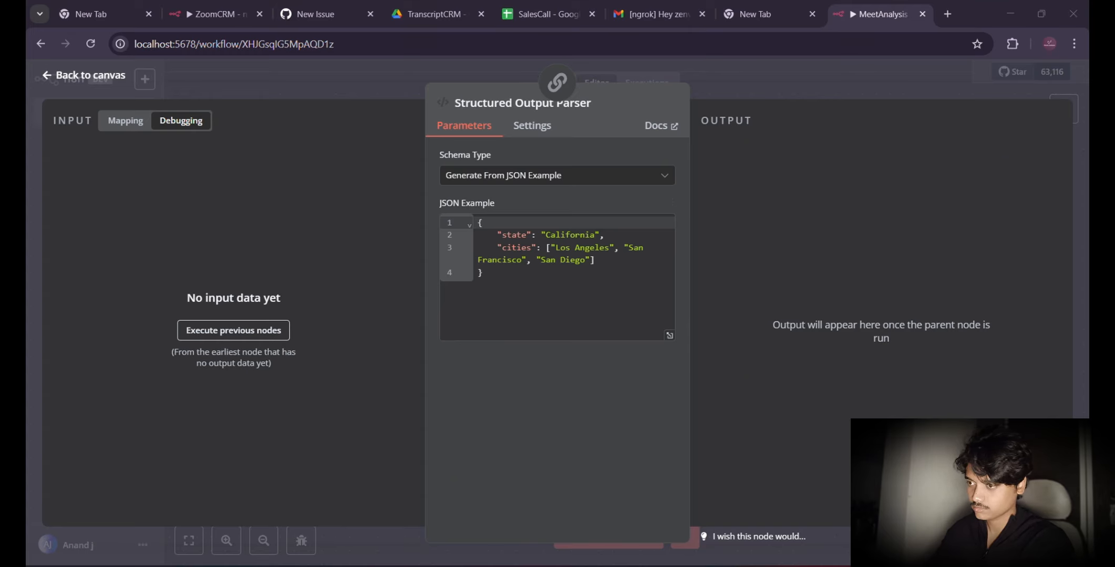
Step: Switch to OneNote and copy the entire "Sales Call Analysis Parser" JSON block from the ZOOM CRM page
key(alt+Tab)
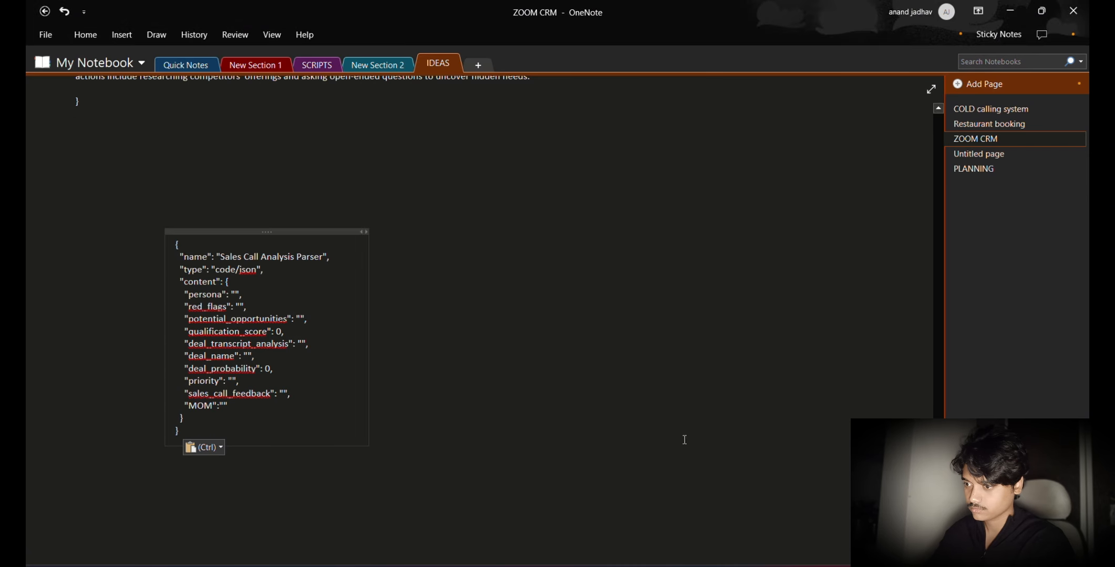
double_click(240, 418)
key(ctrl+a)
key(ctrl+c)
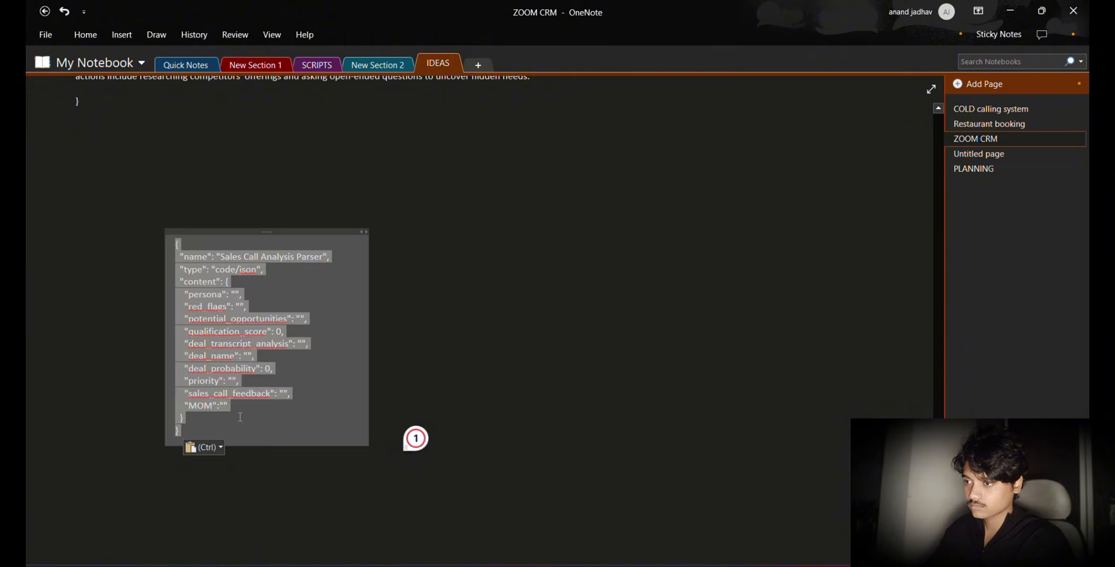
Step: Return to n8n in the browser, replace the Structured Output Parser's JSON example with the copied block, and go back to the canvas
key(alt+Tab)
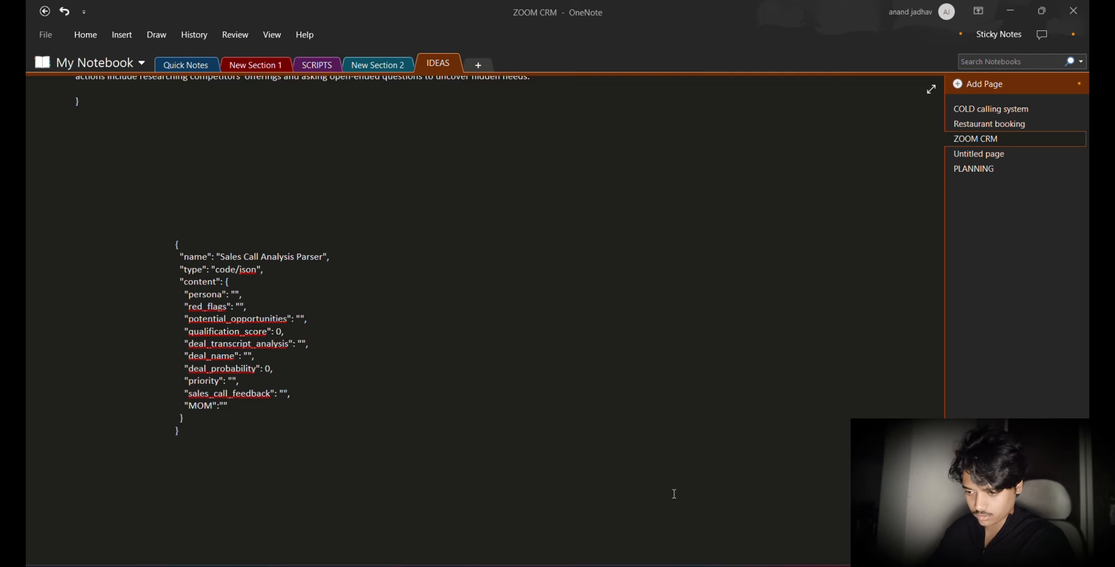
mouse_move(728, 565)
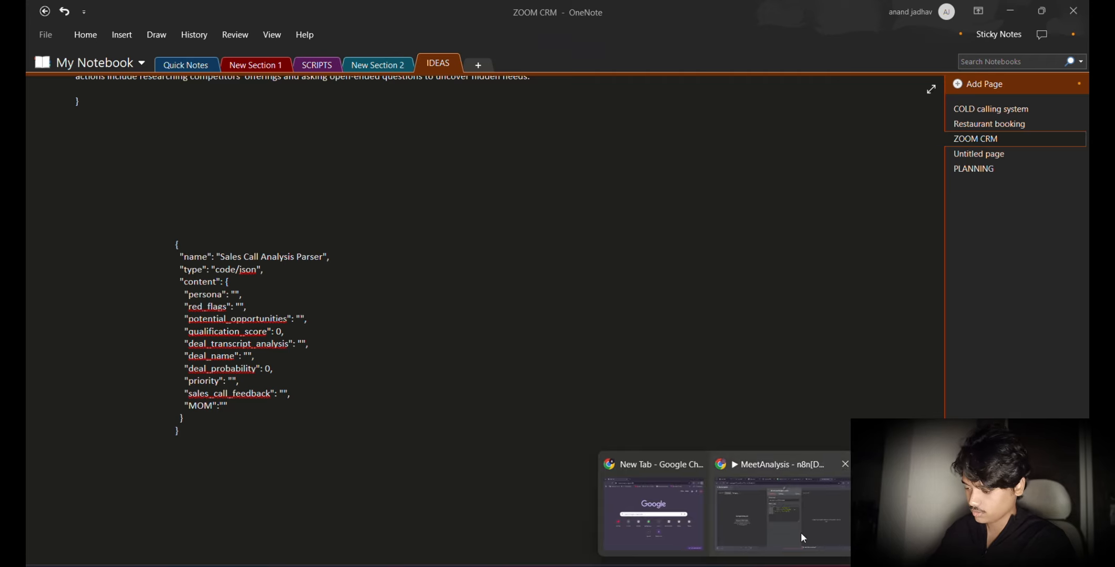
click(801, 531)
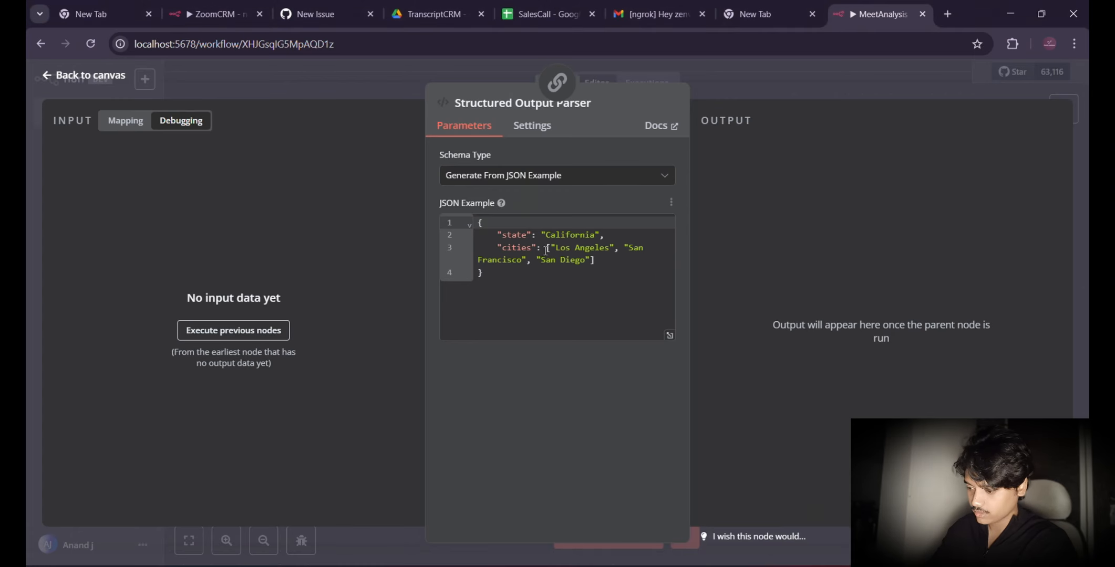
click(522, 274)
key(ctrl+a)
key(ctrl+v)
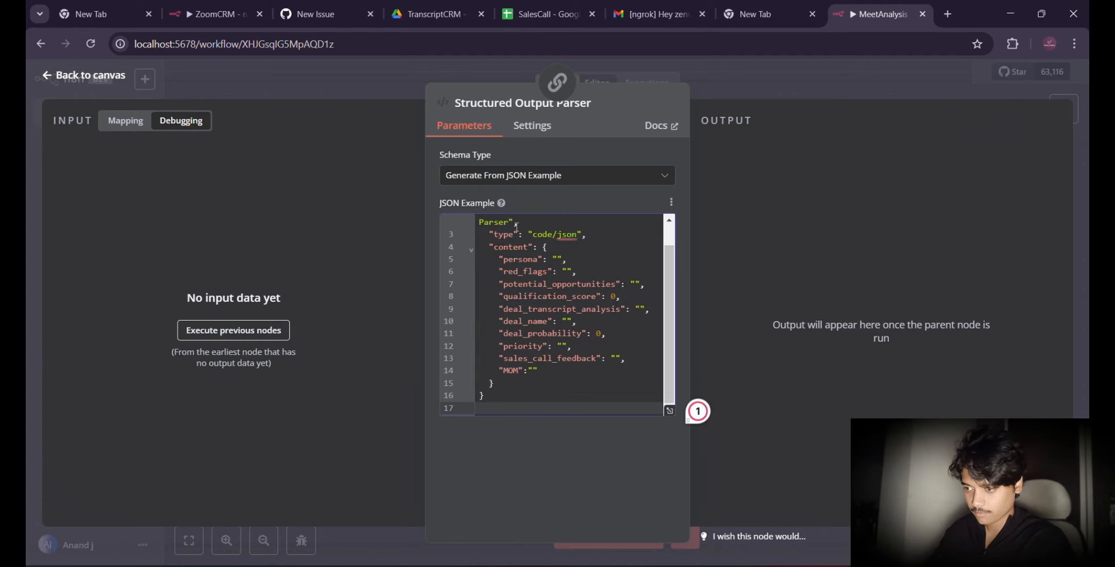
click(491, 247)
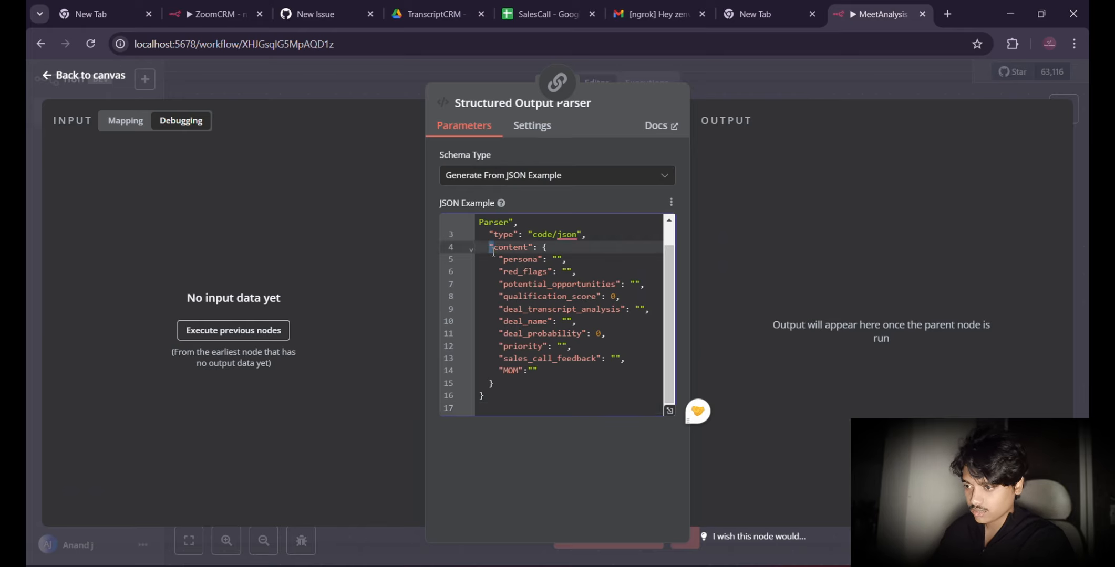
drag(498, 260, 589, 369)
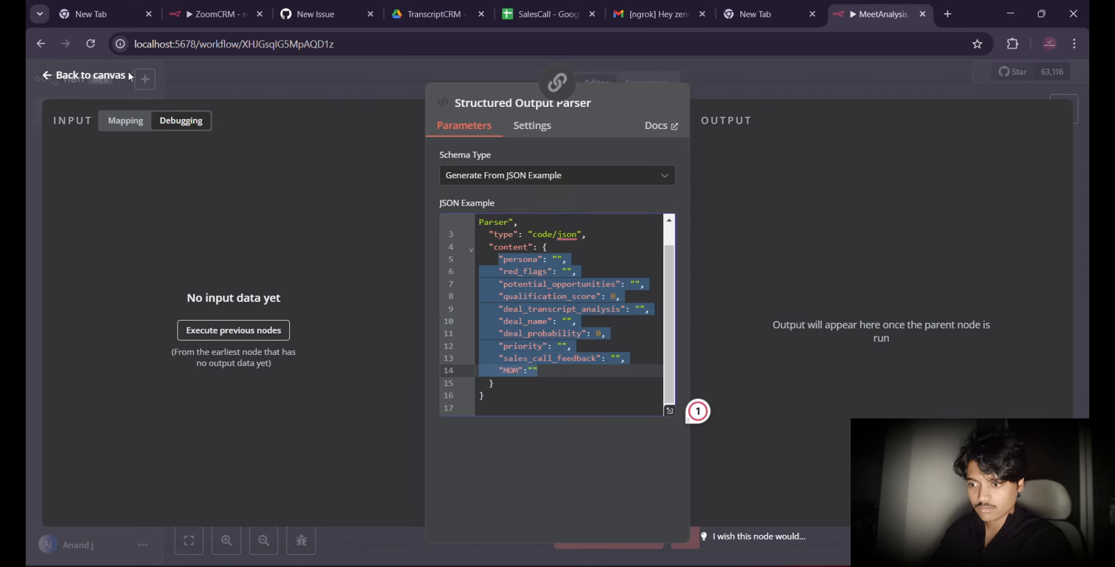
click(69, 78)
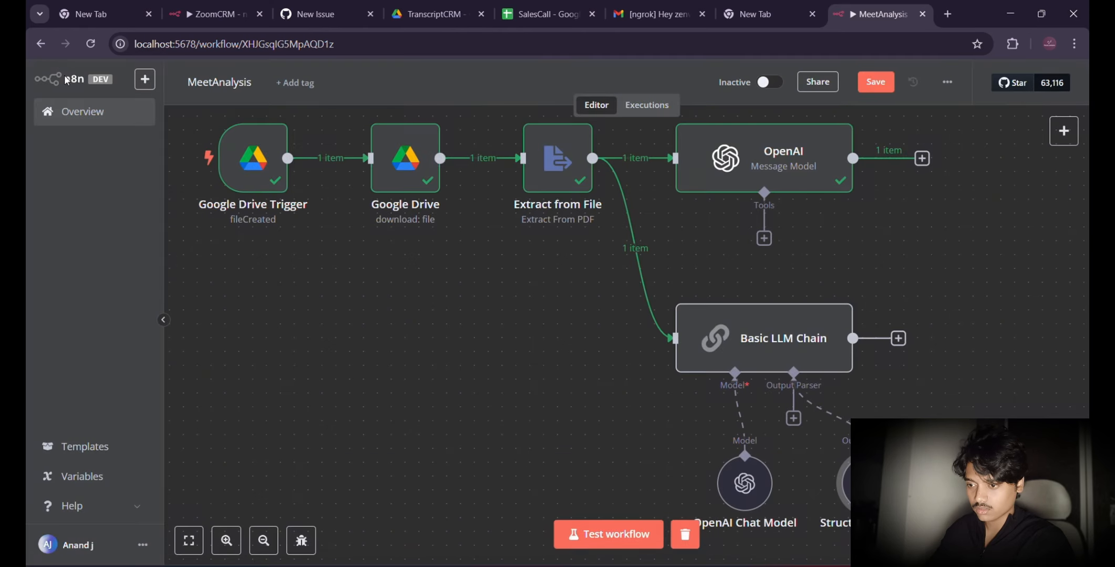
Step: Test the Basic LLM Chain node on the extracted transcript and check its structured output
double_click(759, 331)
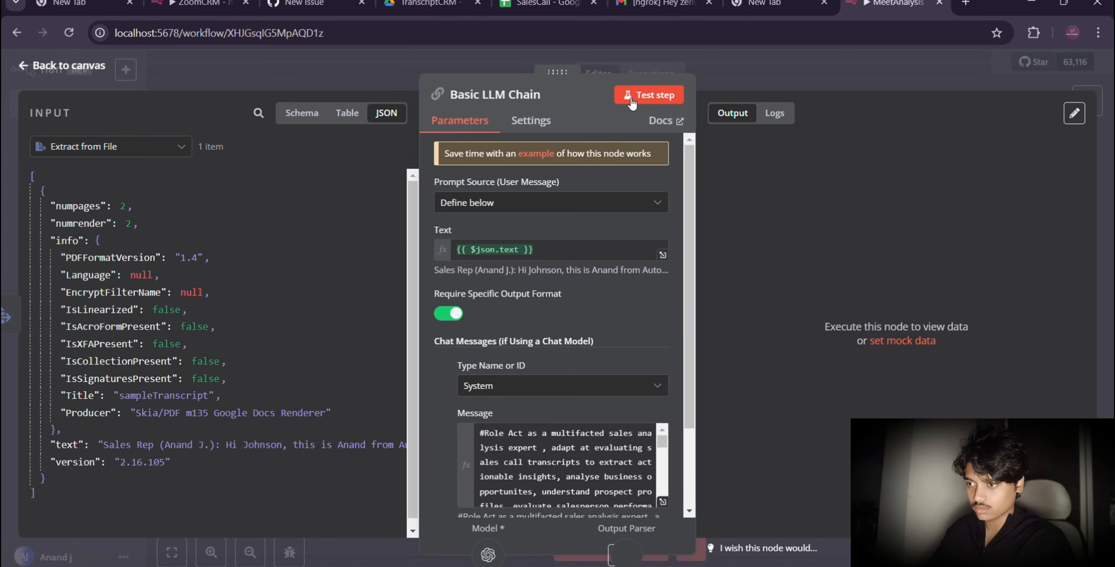
click(630, 98)
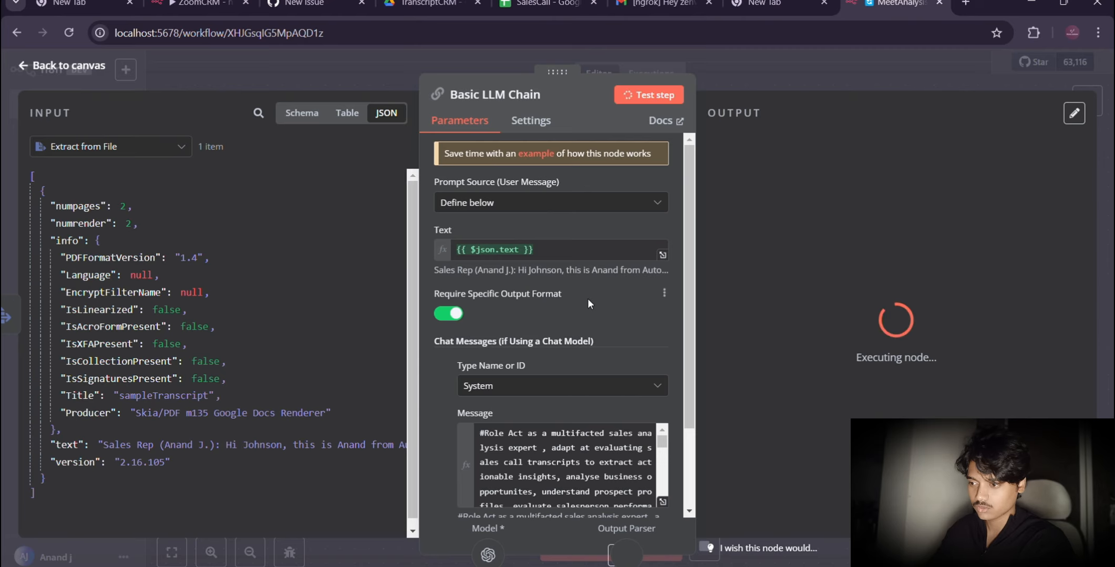
scroll(588, 303, down, 2)
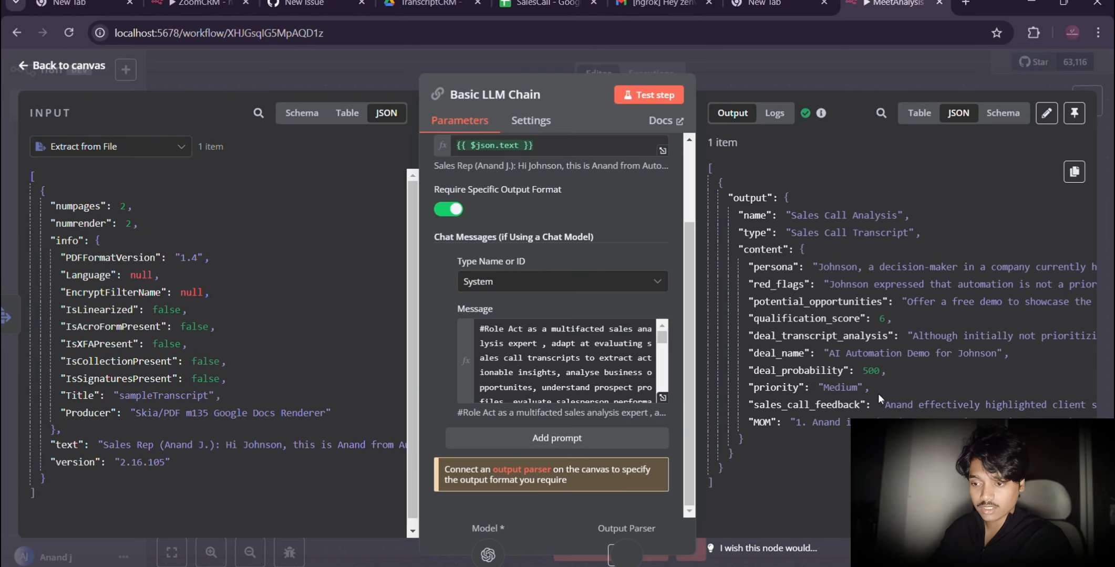
Step: Review the Basic LLM Chain's full output as JSON and as a schema, from persona to MOM, and return to the canvas
scroll(865, 415, right, 2)
scroll(864, 415, right, 3)
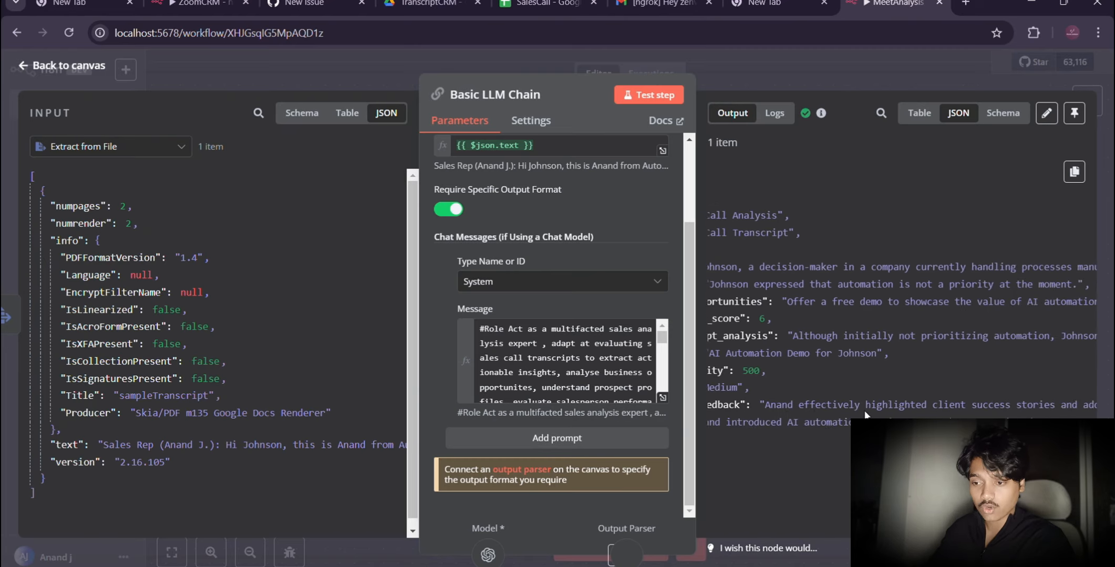
scroll(862, 414, left, 5)
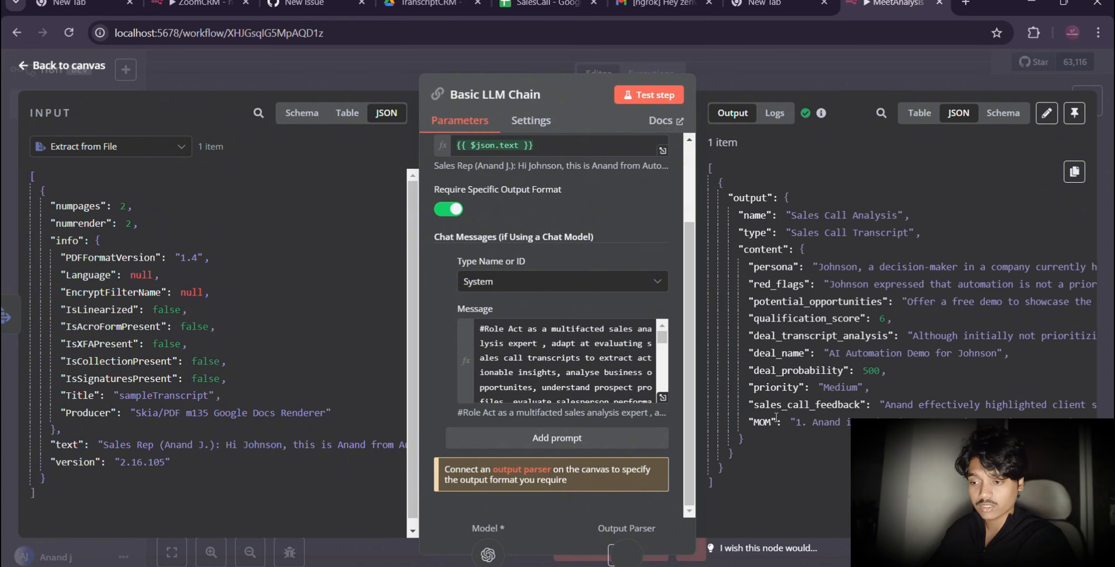
click(998, 114)
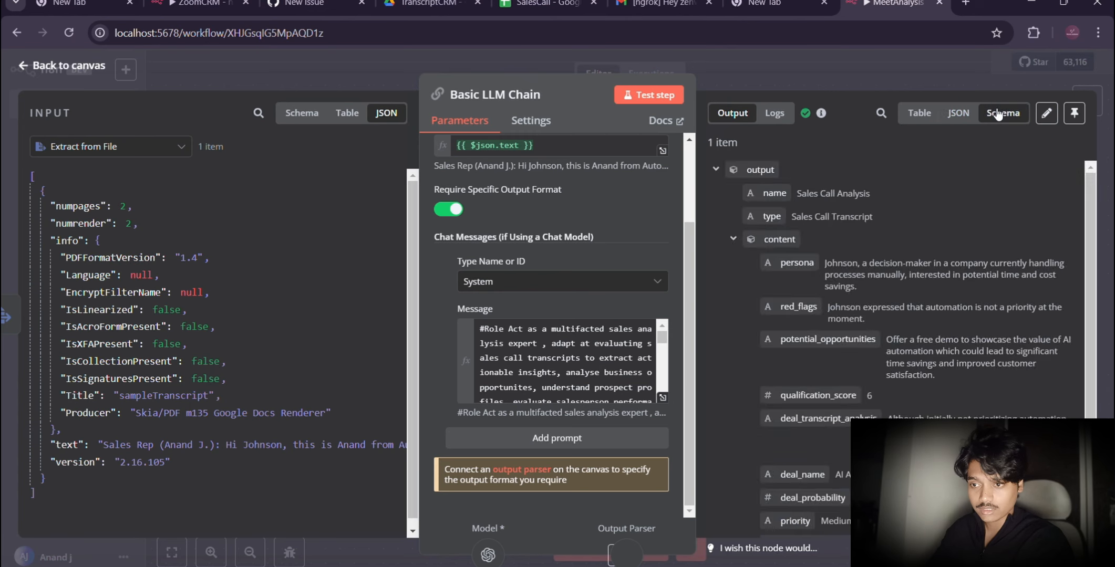
scroll(865, 398, down, 3)
scroll(864, 398, down, 1)
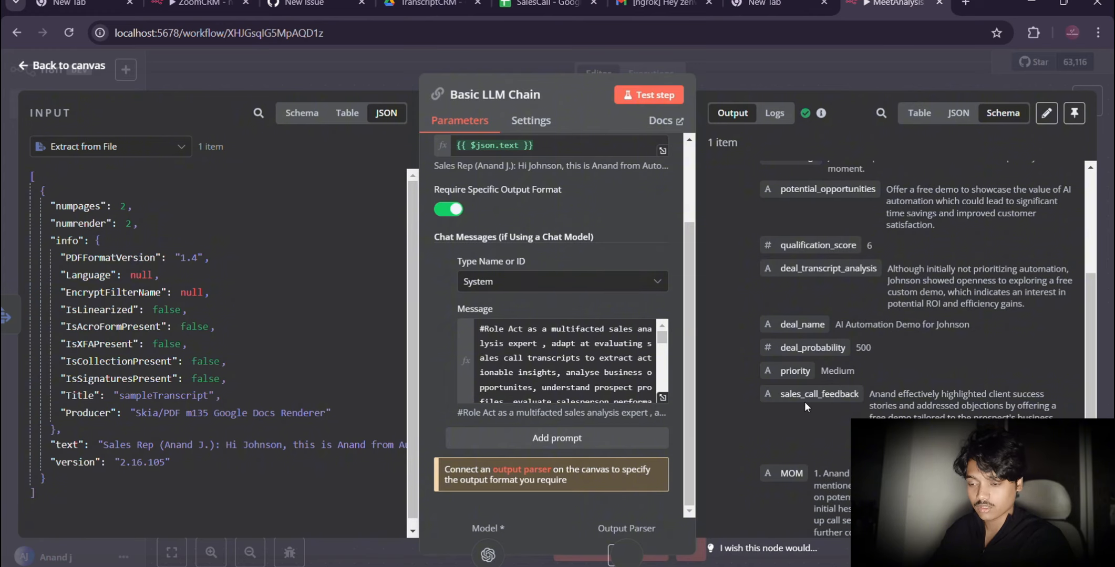
scroll(797, 214, up, 5)
click(47, 65)
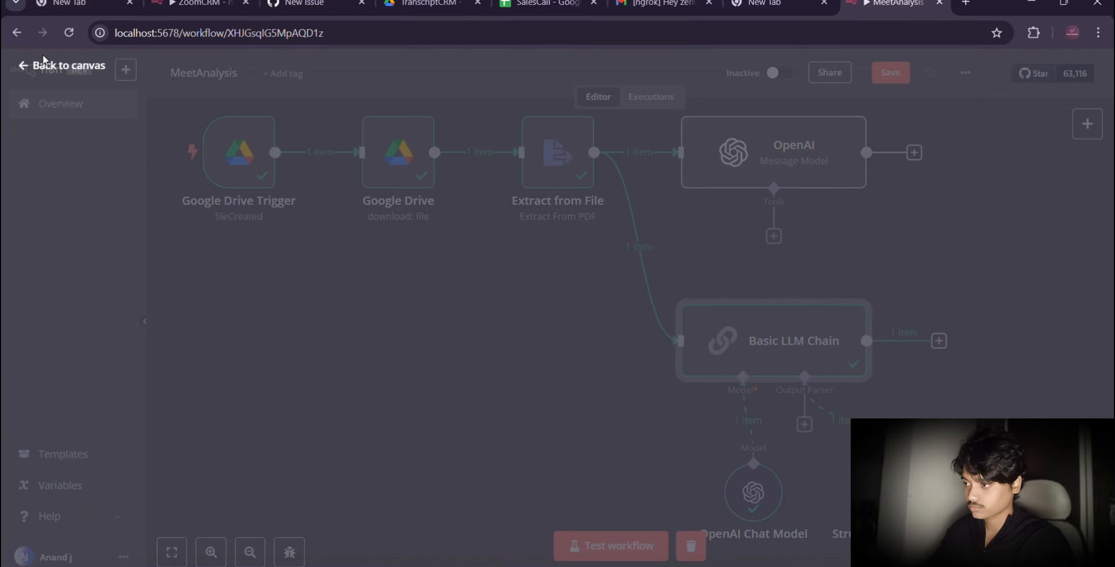
Step: Add an Edit Fields (Set) node after the OpenAI node and execute the previous nodes to load its input data
scroll(564, 268, right, 5)
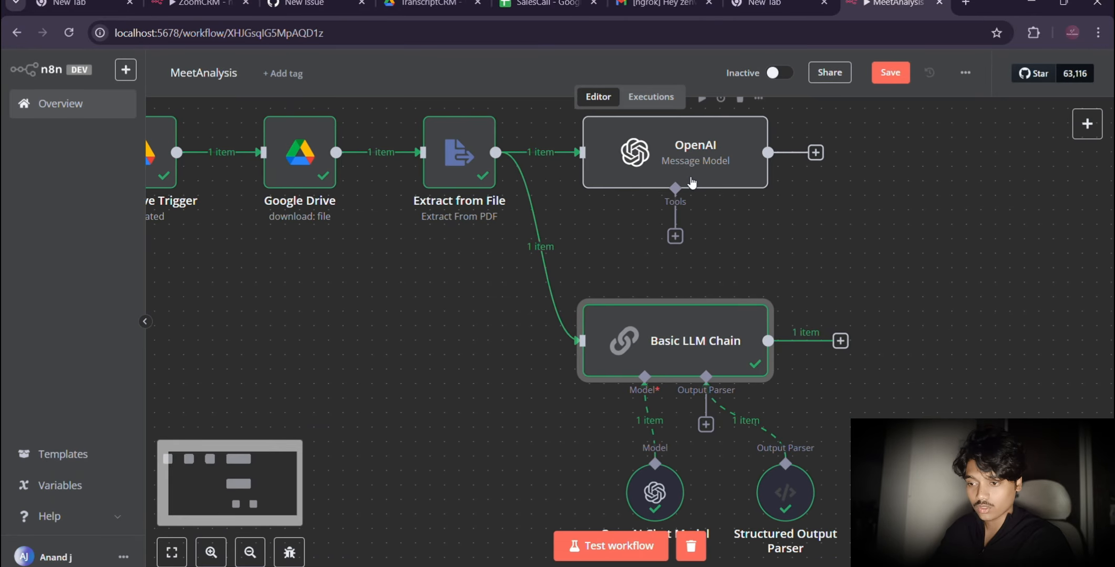
scroll(796, 256, right, 5)
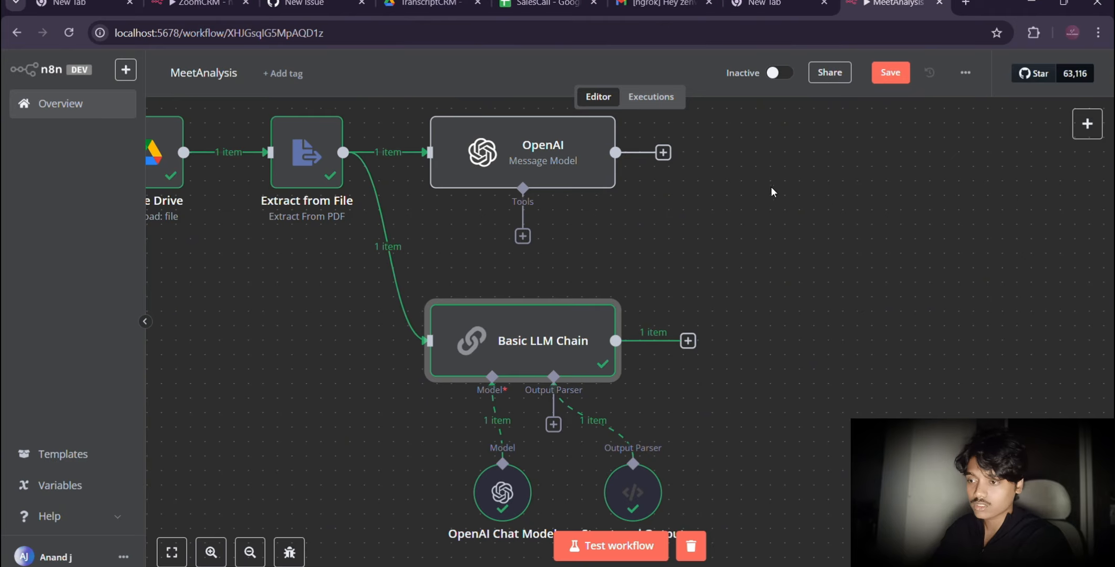
click(663, 153)
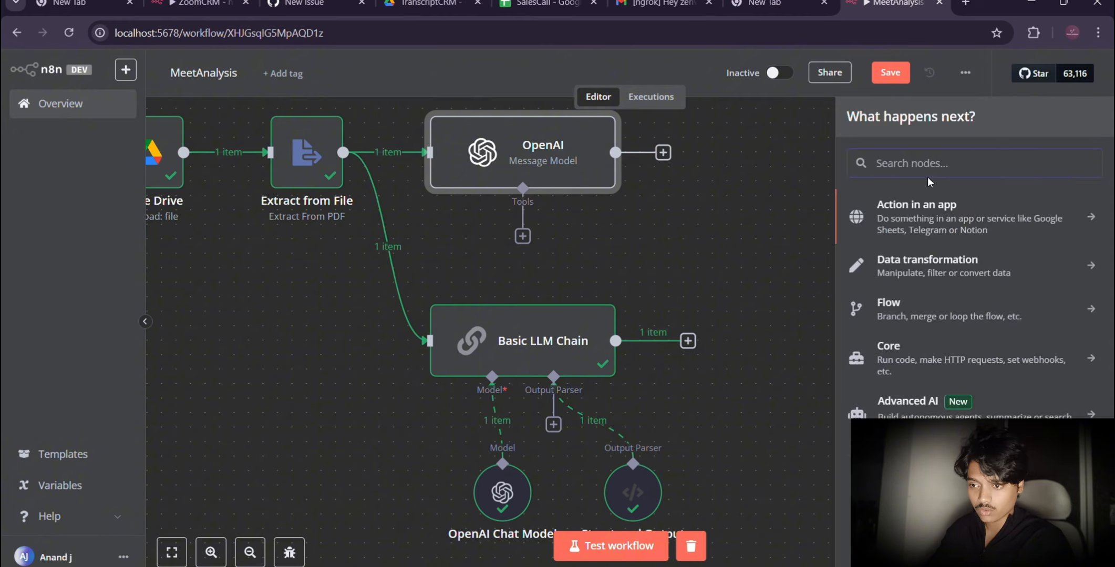
text(edit)
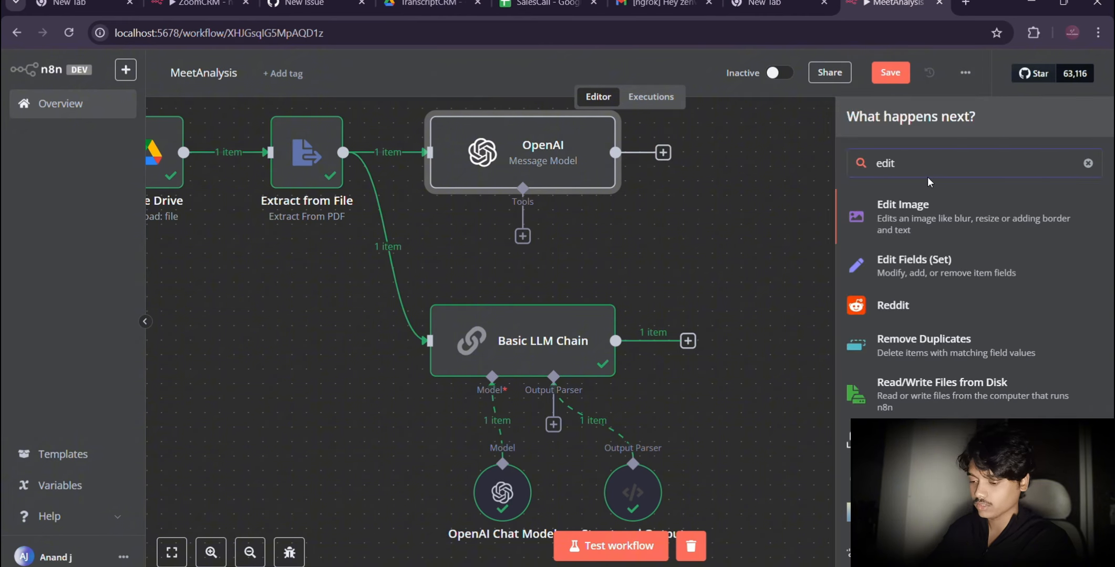
click(901, 260)
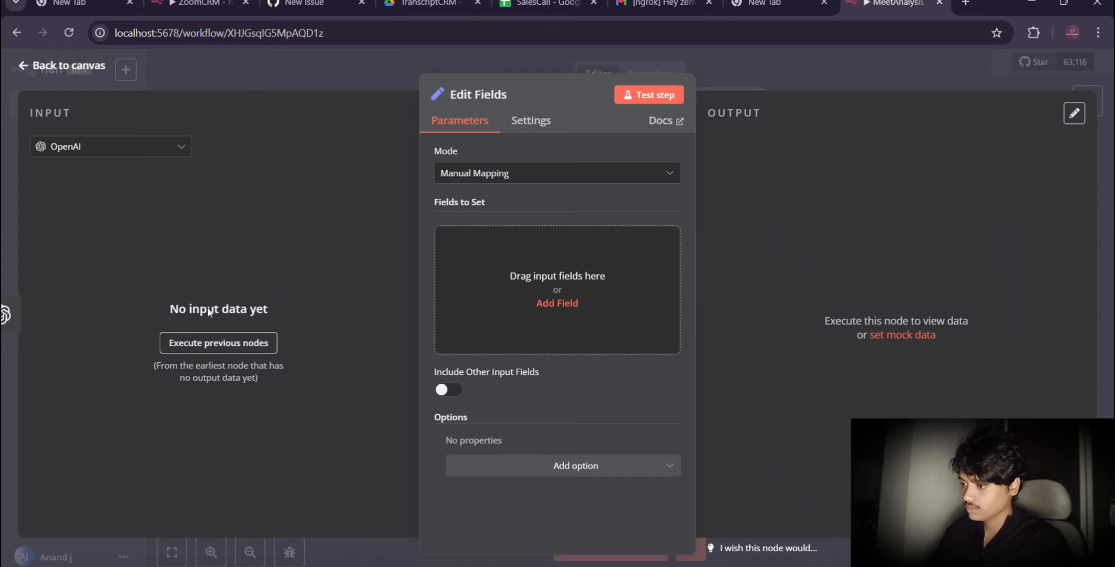
click(196, 348)
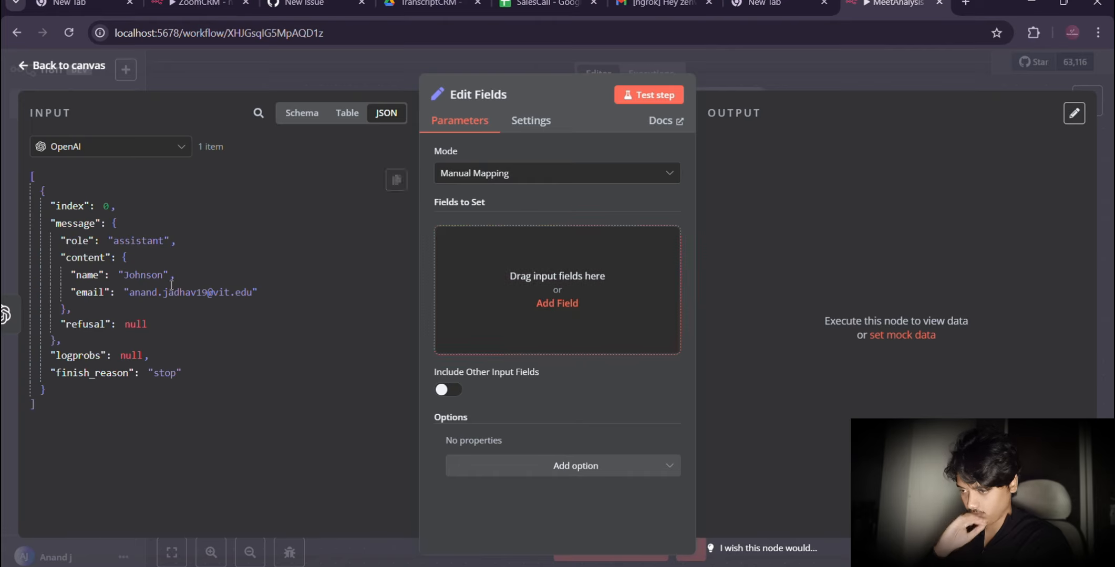
Step: Map the message content's name and email into fields named name and email, test the node, and return to the canvas
drag(84, 275, 553, 253)
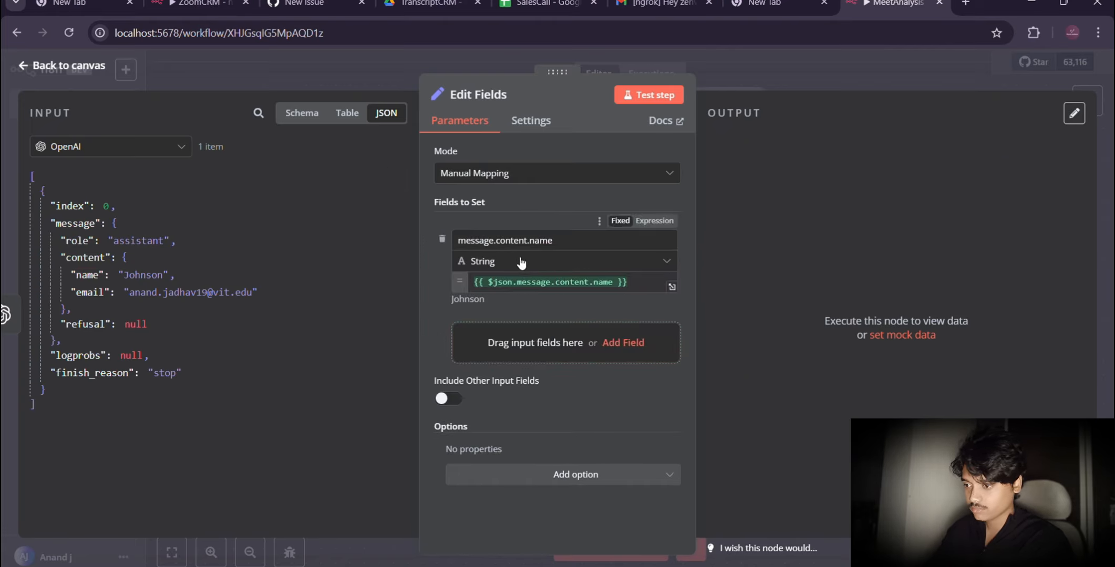
drag(529, 241, 448, 250)
key(BackSpace)
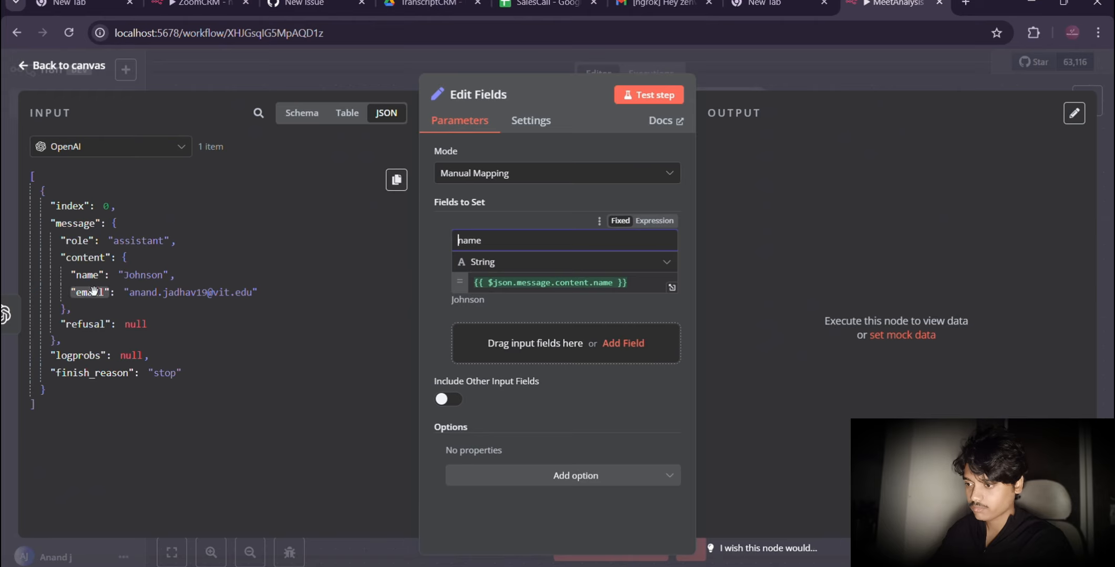
drag(89, 292, 457, 335)
key(BackSpace)
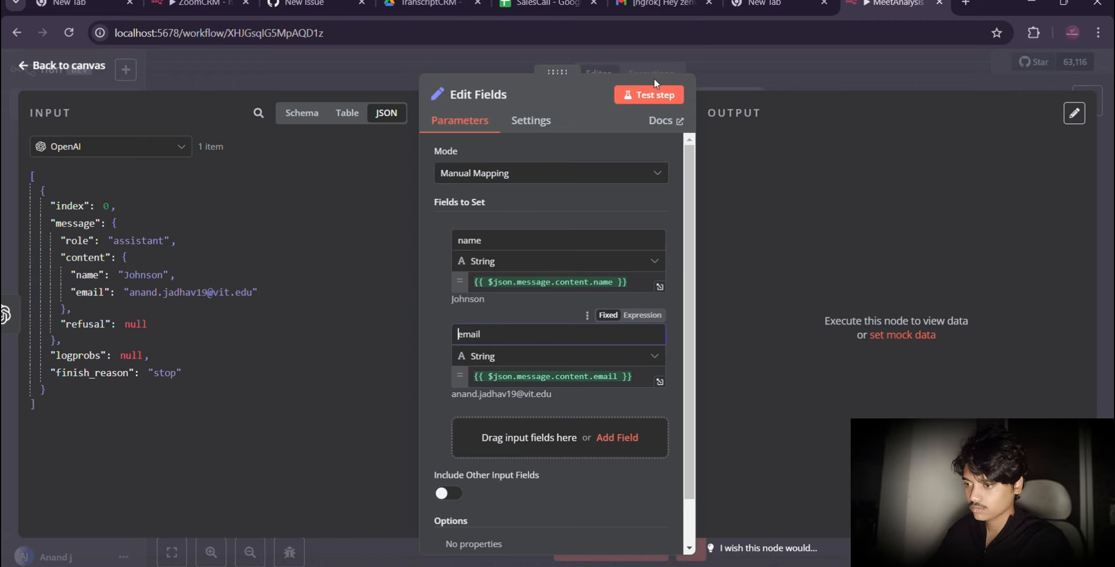
click(642, 93)
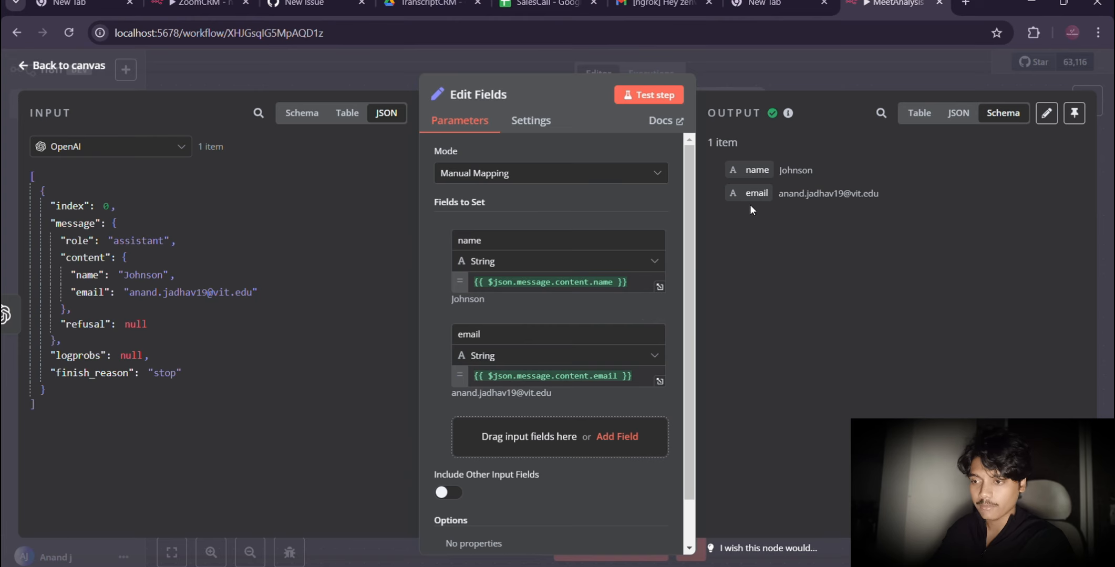
click(68, 66)
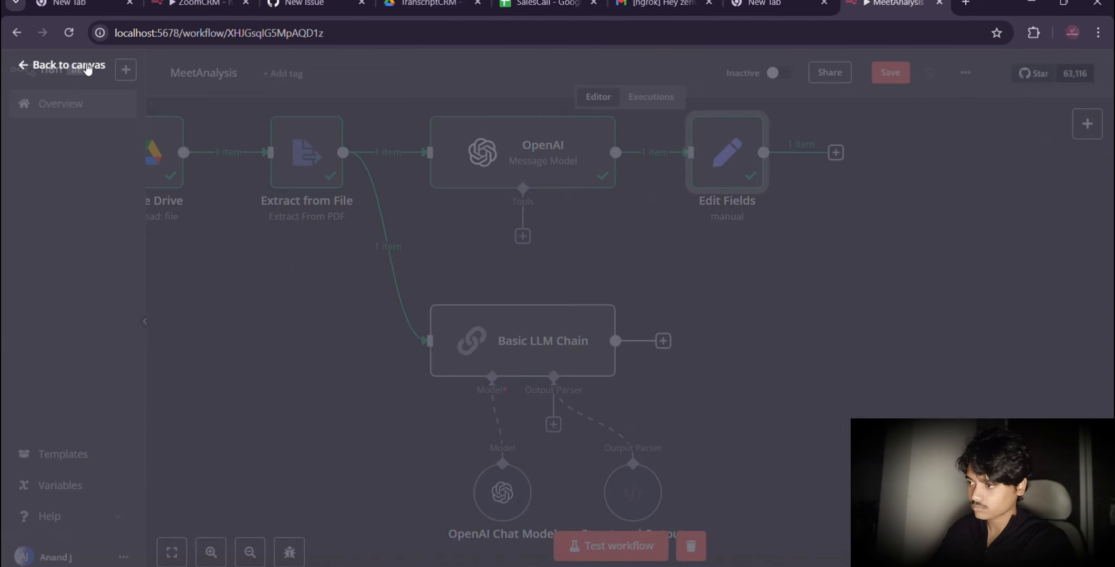
Step: Add an Edit Fields (Set) node after the Basic LLM Chain and execute the previous nodes to load its input data
click(663, 342)
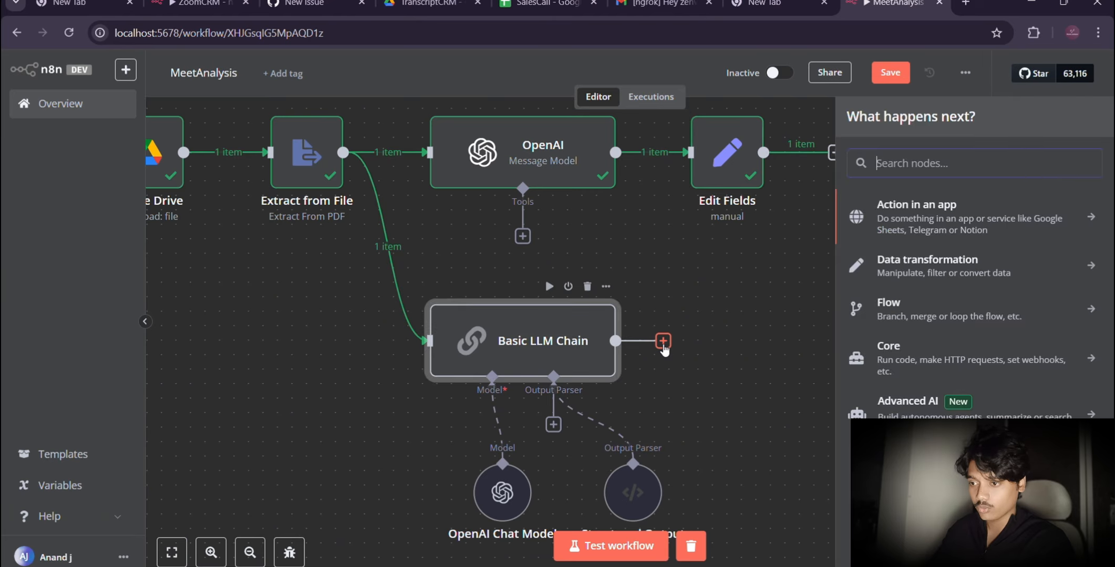
text(edit)
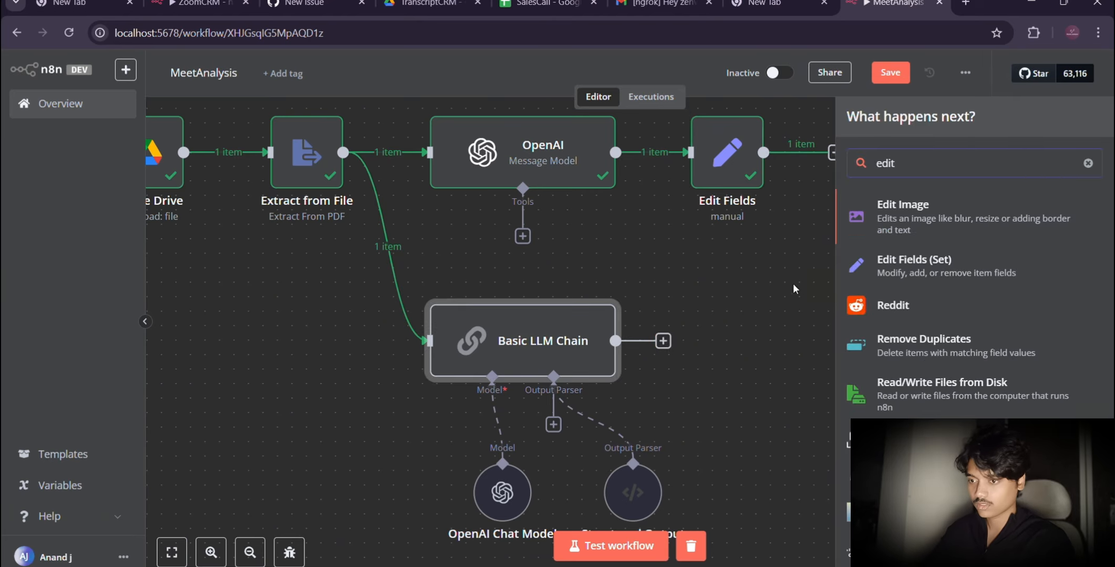
click(943, 271)
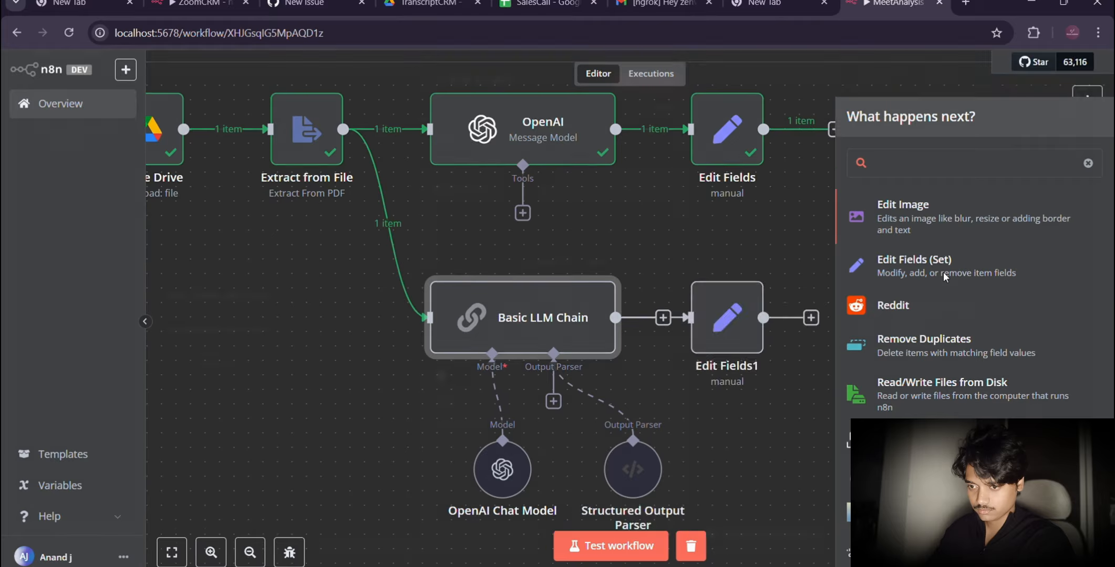
click(242, 343)
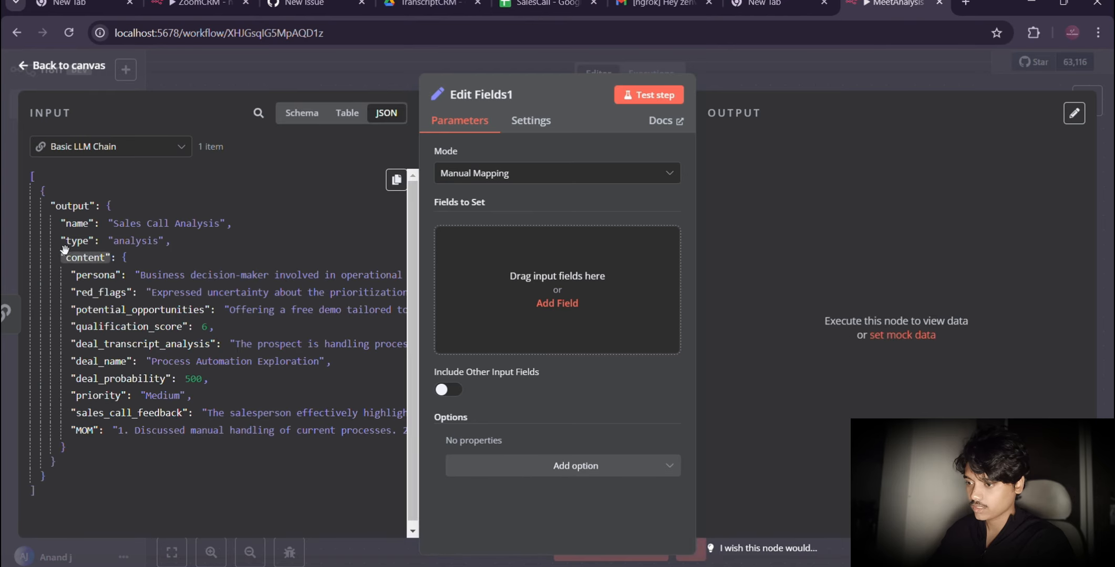
Step: Map persona, red_flags, potential_opportunities, qualification_score and deal_transcript_analysis from the LLM output into the fields to set
drag(118, 281, 558, 290)
drag(92, 295, 512, 399)
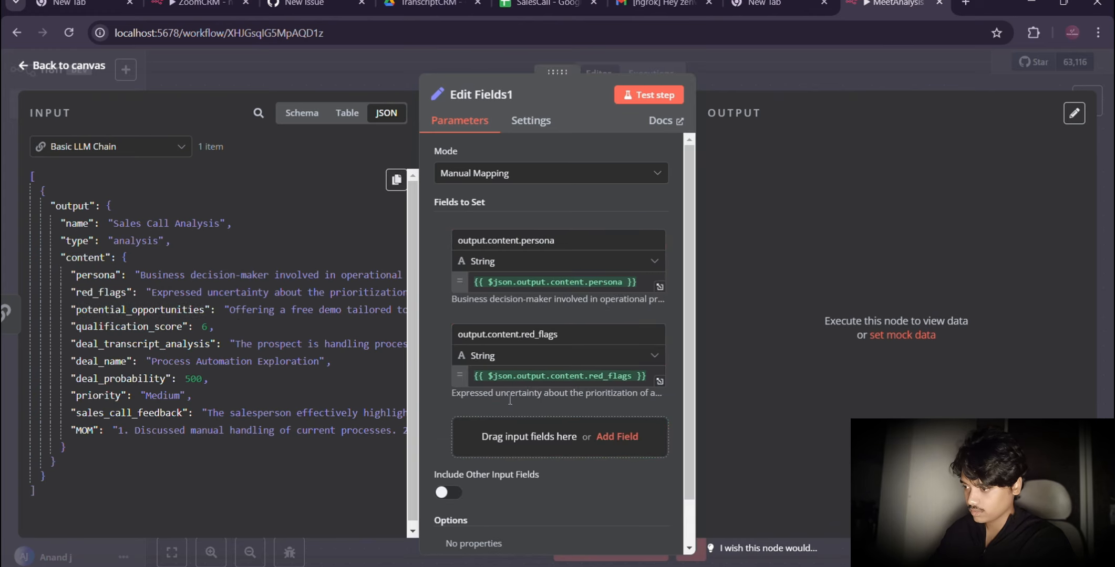
drag(165, 309, 617, 449)
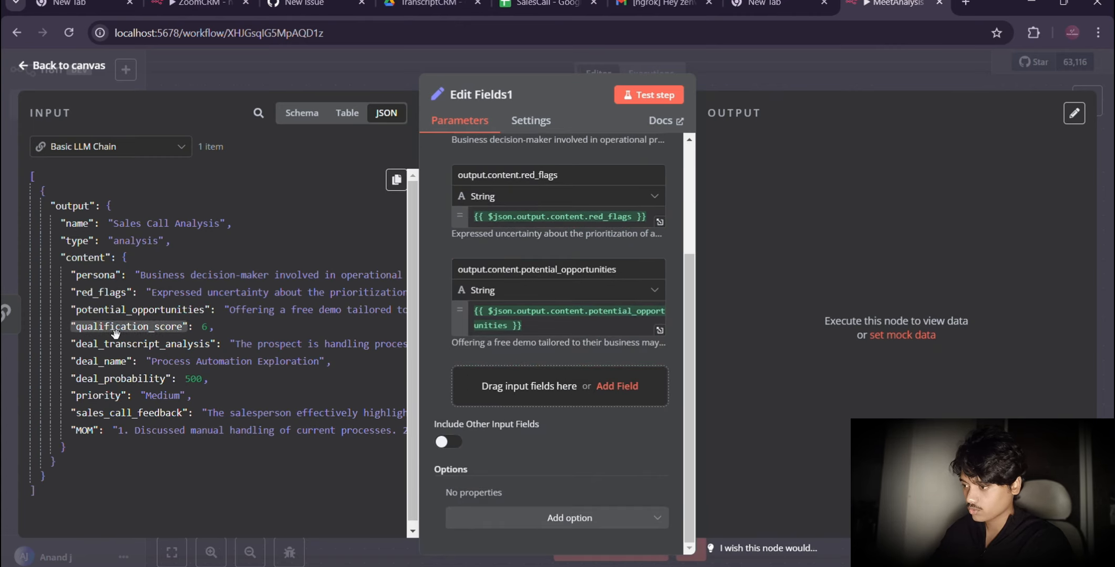
drag(115, 332, 513, 405)
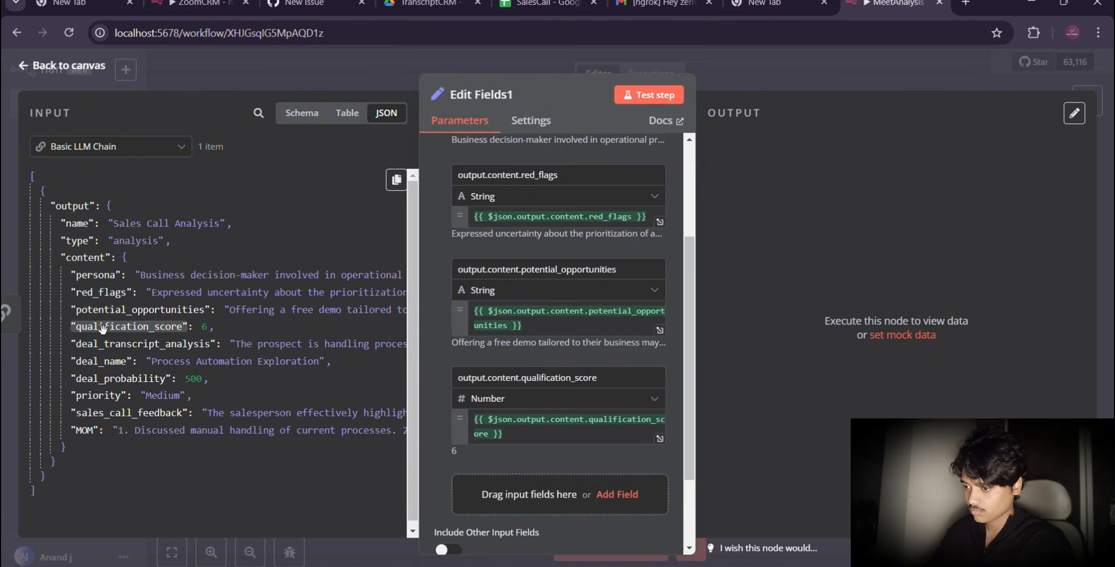
drag(103, 345, 522, 489)
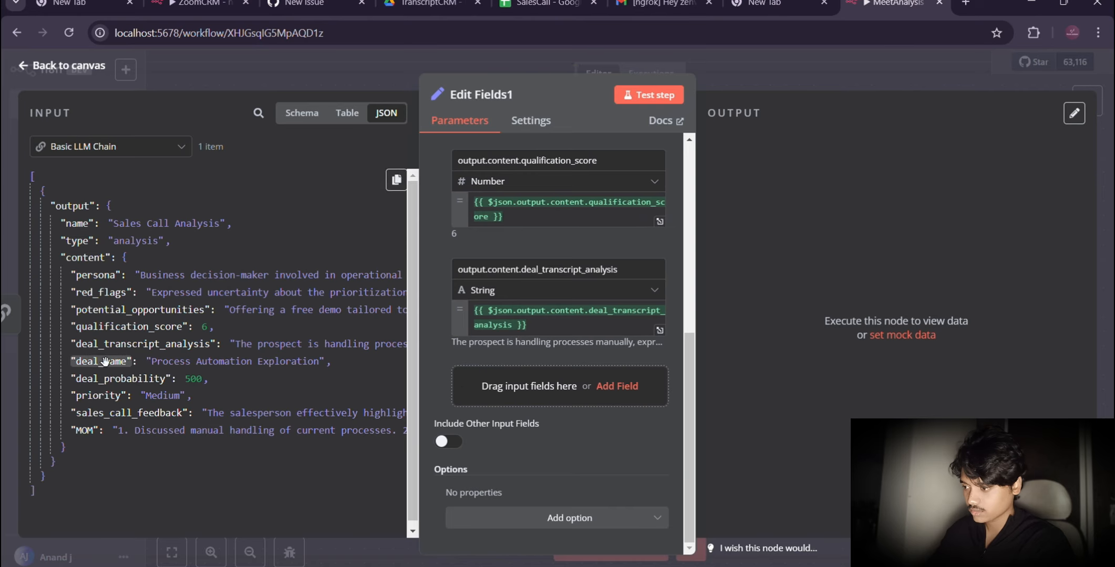
Step: Map deal_name, deal_probability, priority, sales_call_feedback and MOM from the LLM output as further fields to set
drag(97, 360, 505, 396)
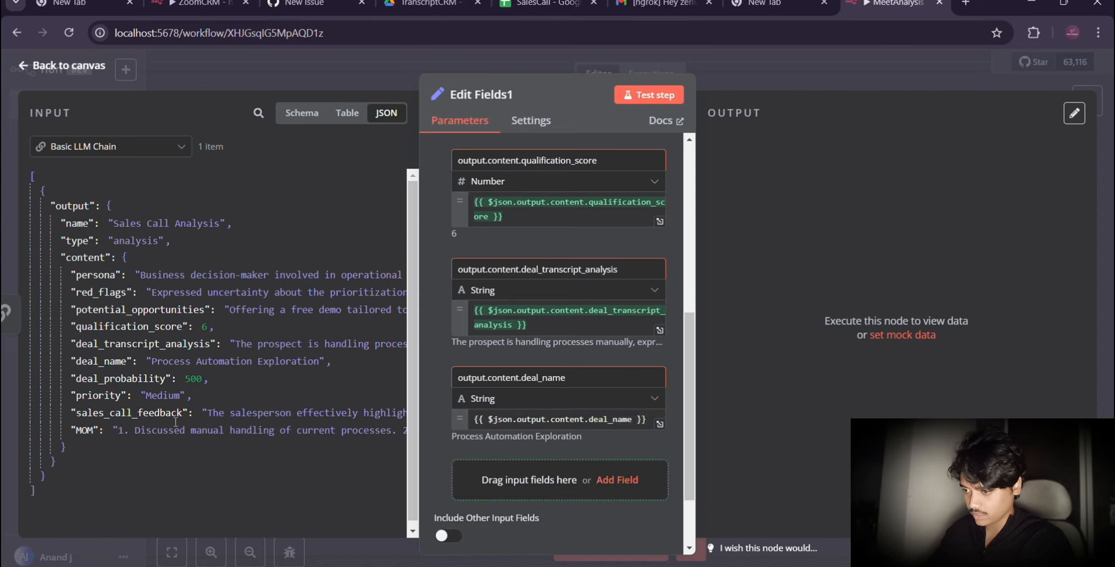
drag(120, 378, 510, 480)
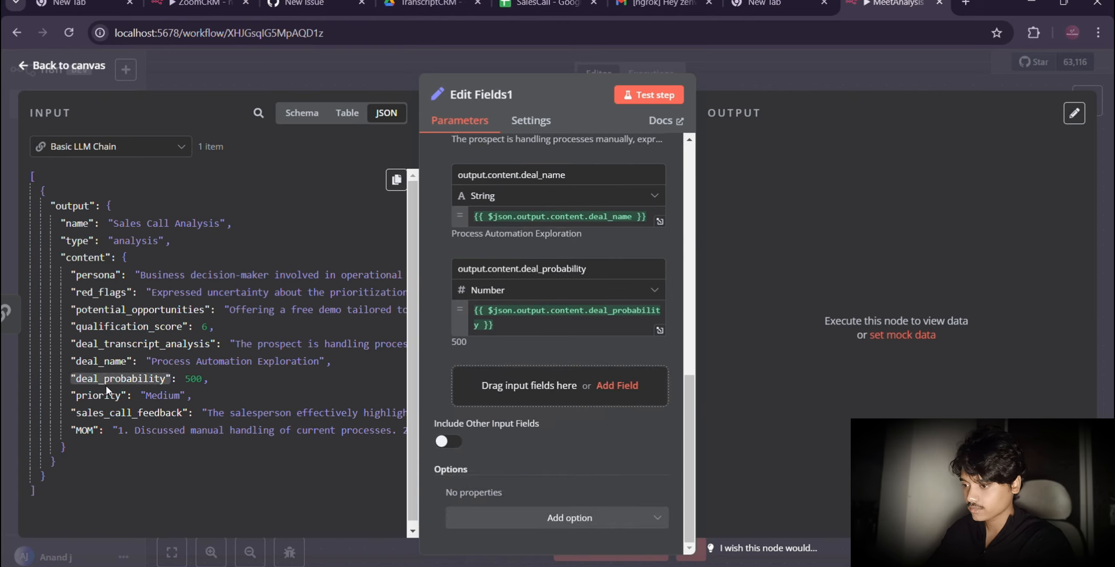
drag(98, 395, 577, 387)
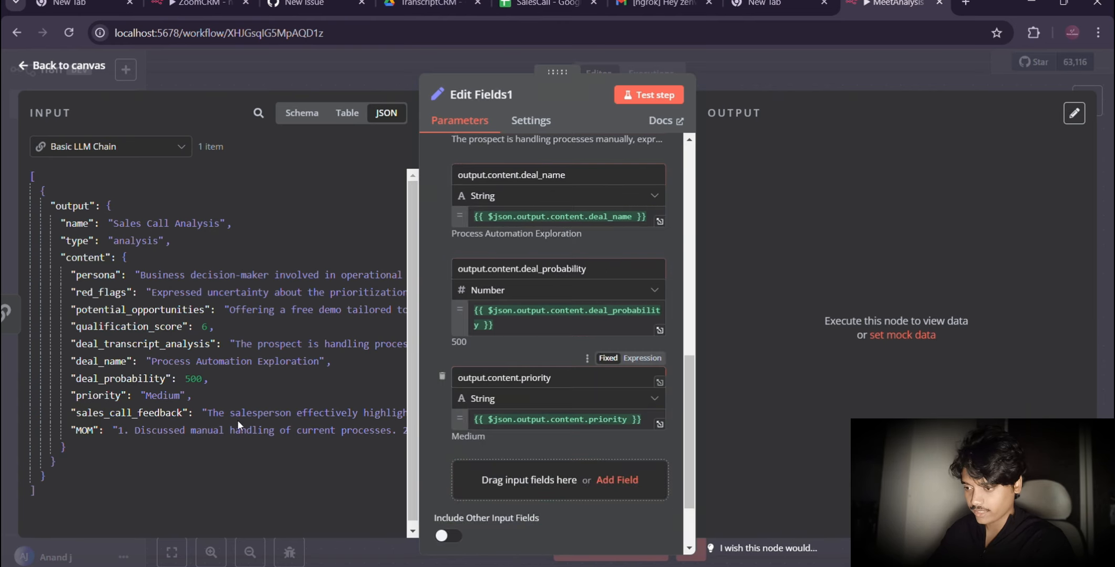
drag(128, 413, 505, 479)
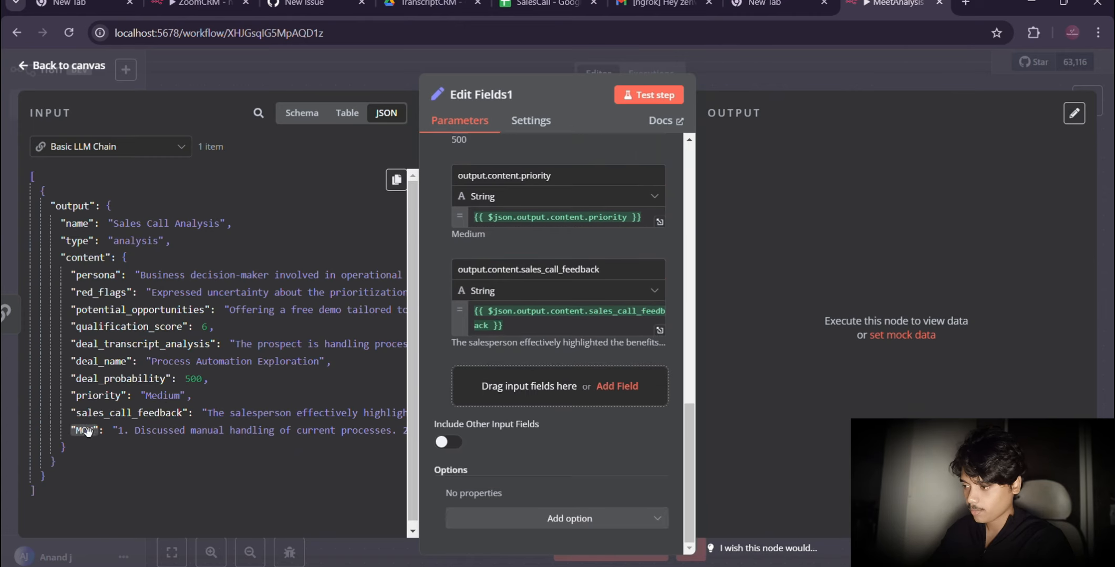
drag(545, 388, 518, 415)
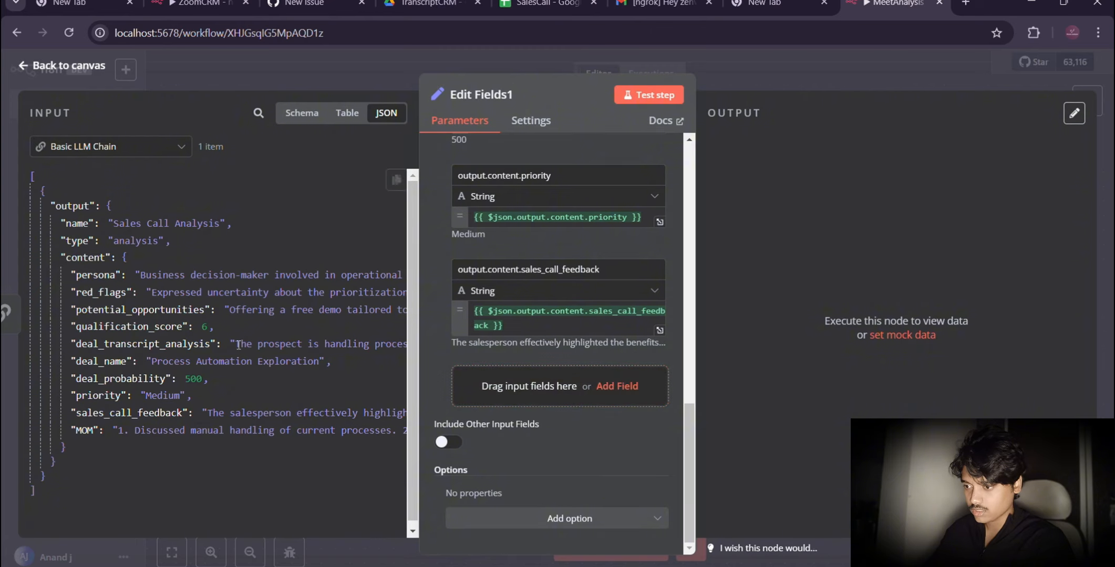
Step: Strip the output.content prefix from the MOM, sales_call_feedback and priority field names
drag(507, 398, 456, 379)
key(BackSpace)
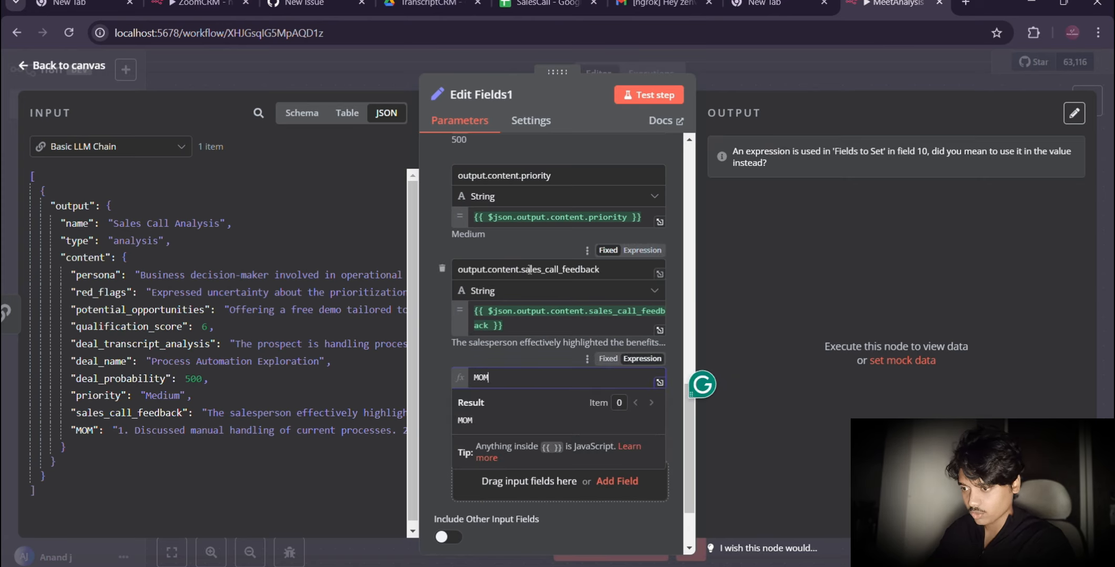
drag(519, 269, 456, 269)
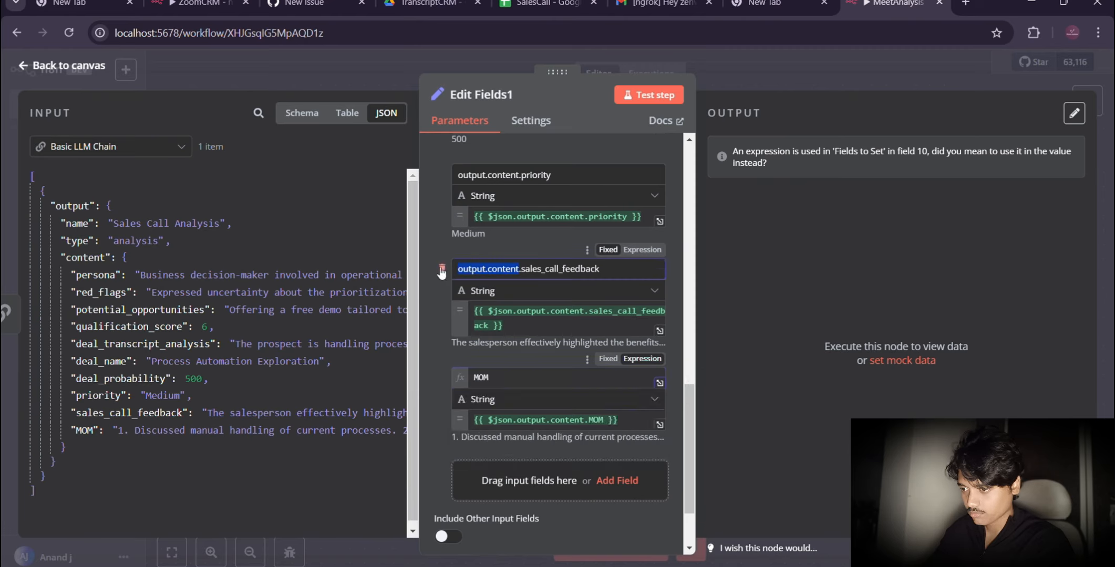
key(BackSpace)
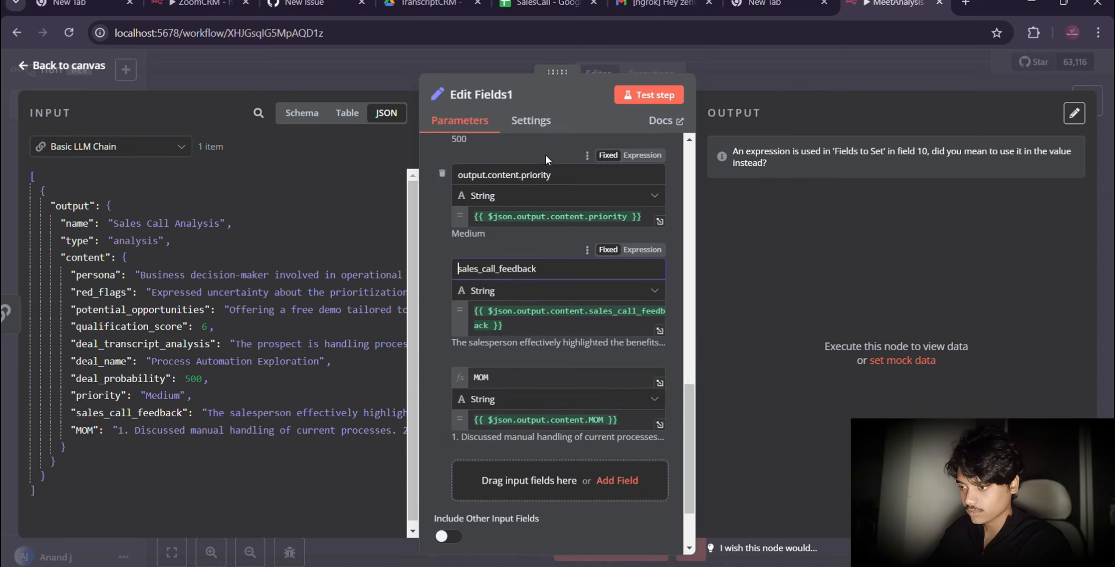
click(522, 174)
key(BackSpace)
key(BackSpace)
key(BackSpace)
key(BackSpace)
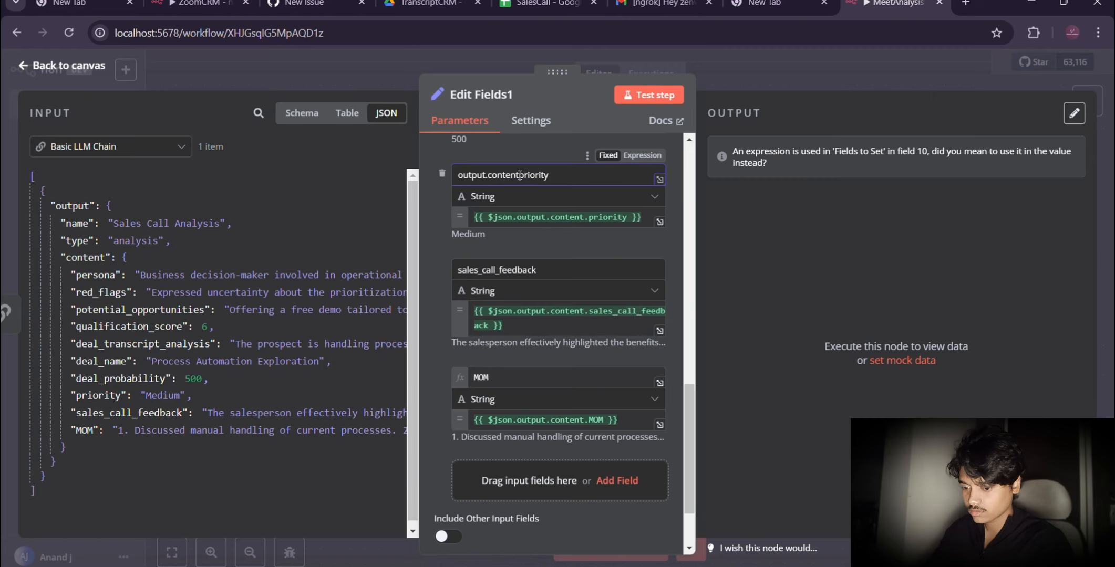
key(BackSpace)
key(BackSpace)
key(BackSpace)
key(BackSpace)
key(BackSpace)
key(BackSpace)
key(BackSpace)
key(BackSpace)
key(BackSpace)
key(BackSpace)
key(BackSpace)
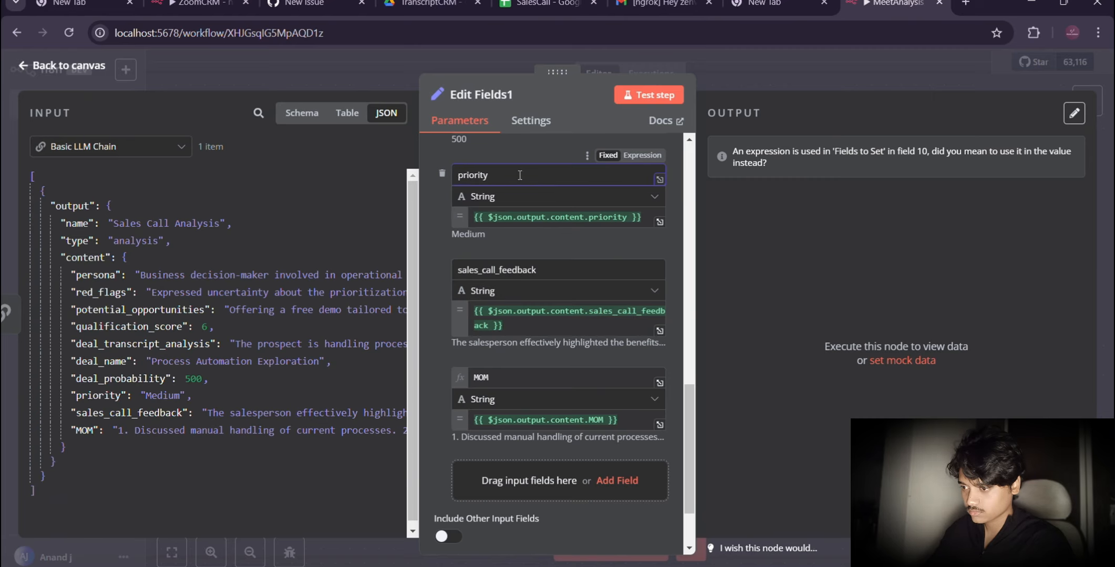
Step: Shorten the next two field names above priority to deal_probability and deal_name by removing their output.content prefix
scroll(525, 210, up, 3)
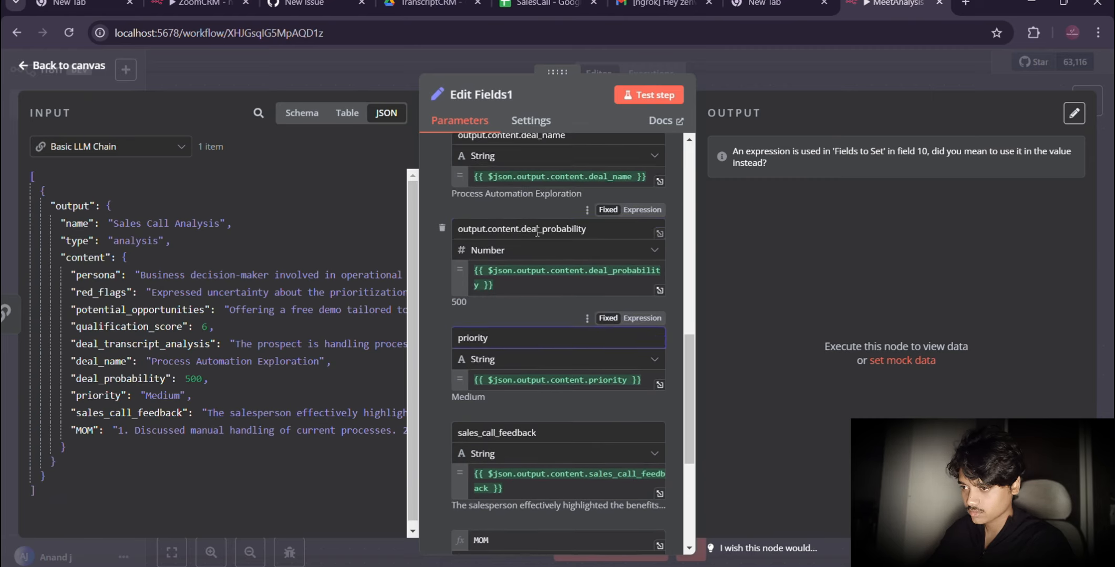
drag(522, 230, 457, 228)
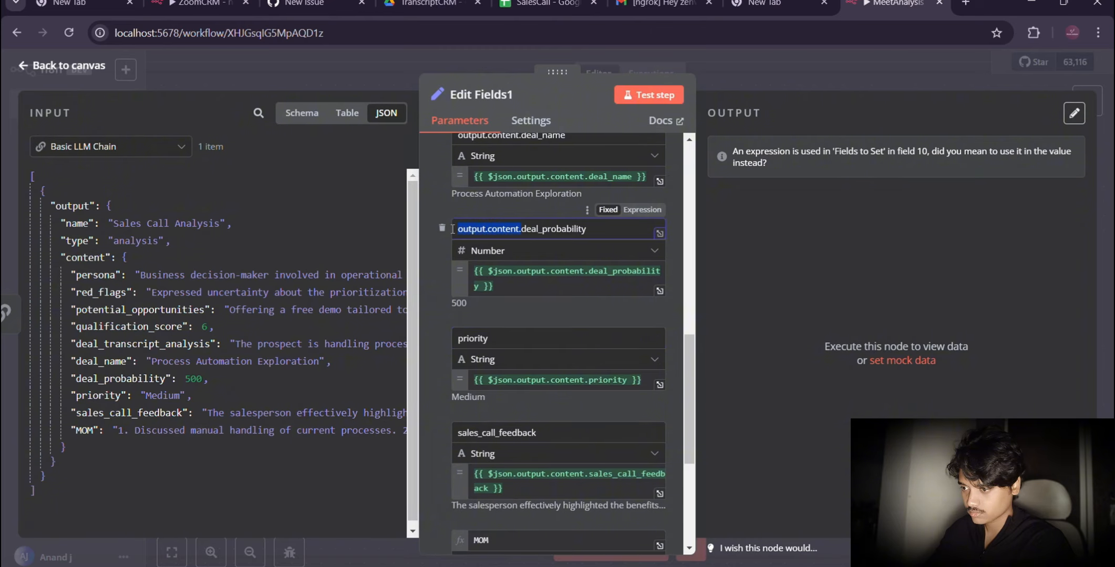
key(BackSpace)
scroll(579, 191, up, 3)
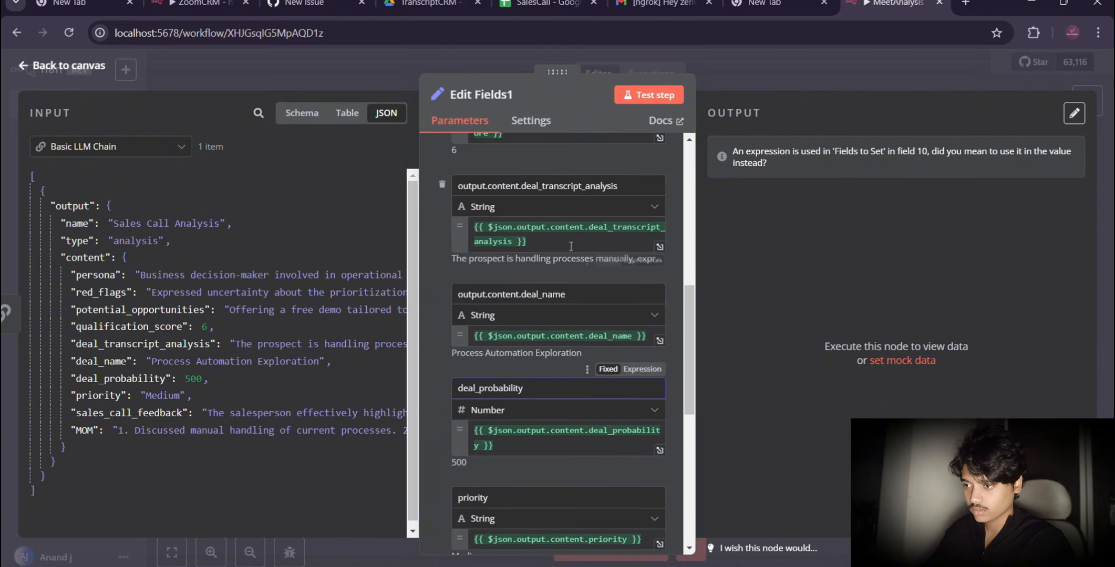
click(521, 295)
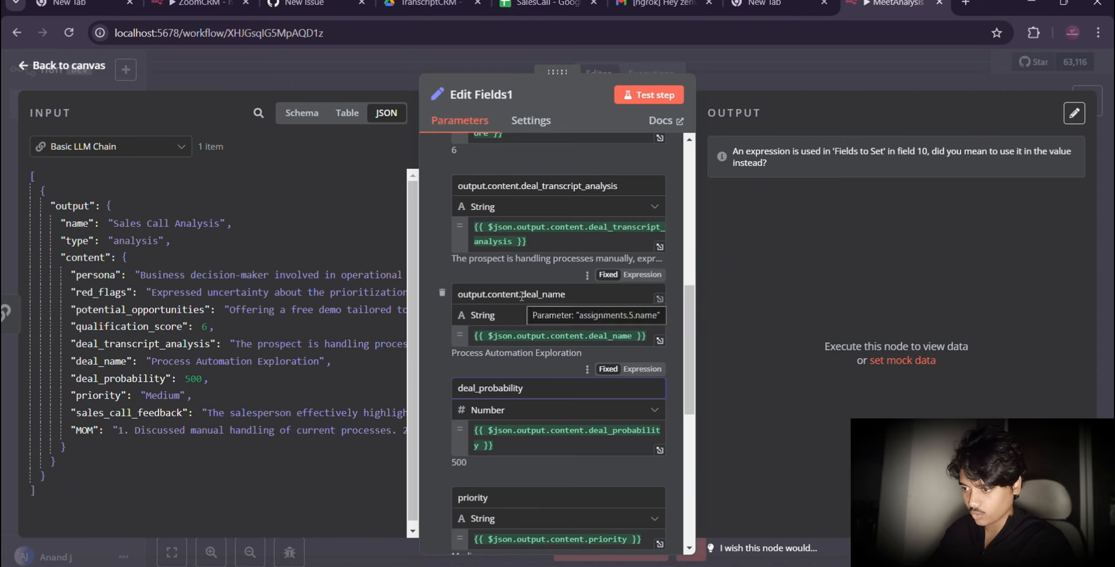
key(BackSpace)
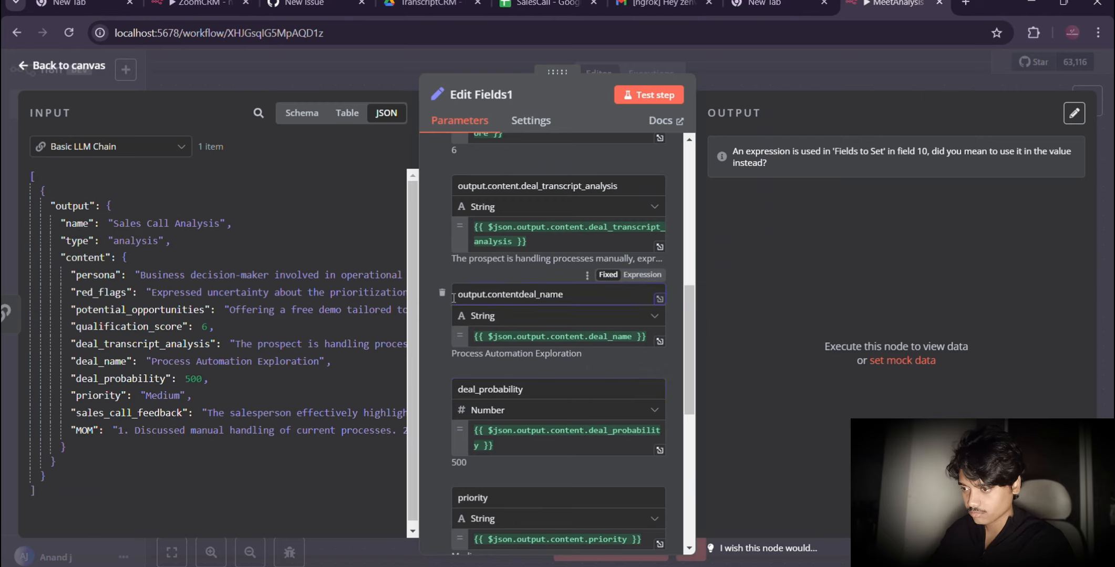
key(BackSpace)
key(BackSpace)
key(BackSpace)
key(BackSpace)
key(BackSpace)
key(BackSpace)
key(BackSpace)
key(BackSpace)
key(BackSpace)
key(BackSpace)
key(BackSpace)
key(BackSpace)
key(BackSpace)
key(BackSpace)
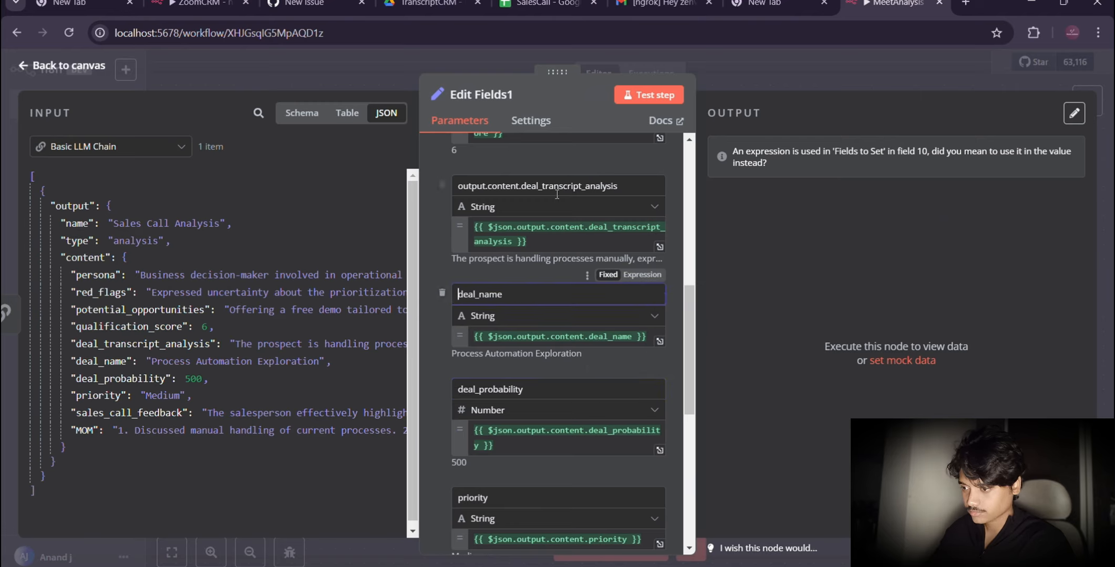
Step: Remove the output.content prefix from the deal_transcript_analysis and qualification_score field names
click(522, 187)
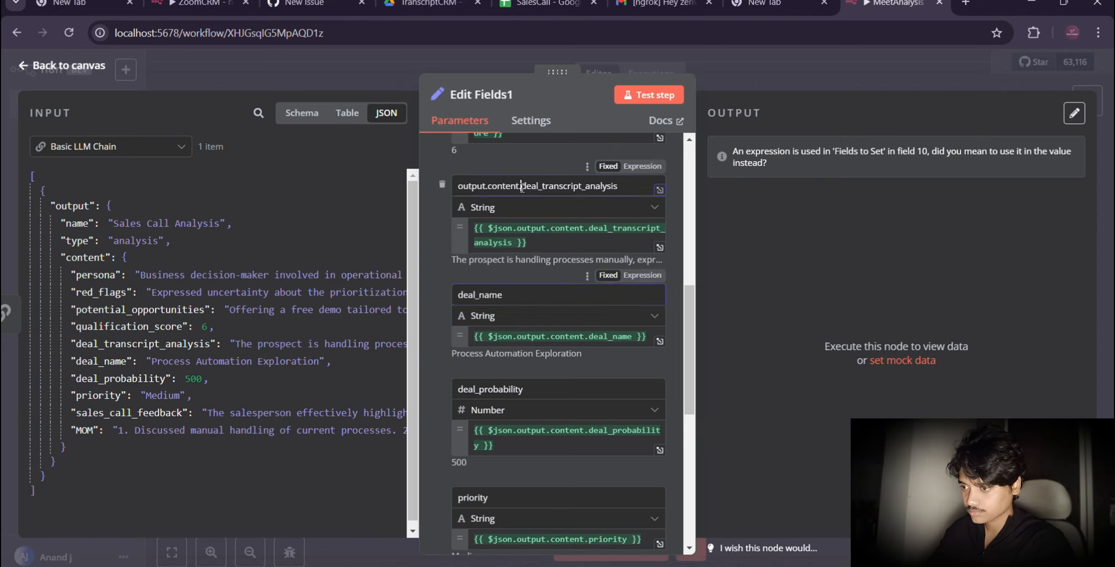
key(BackSpace)
key(BackSpace)
key(BackSpace)
key(BackSpace)
key(BackSpace)
key(BackSpace)
key(BackSpace)
key(BackSpace)
key(BackSpace)
key(BackSpace)
key(BackSpace)
key(BackSpace)
key(BackSpace)
key(BackSpace)
key(BackSpace)
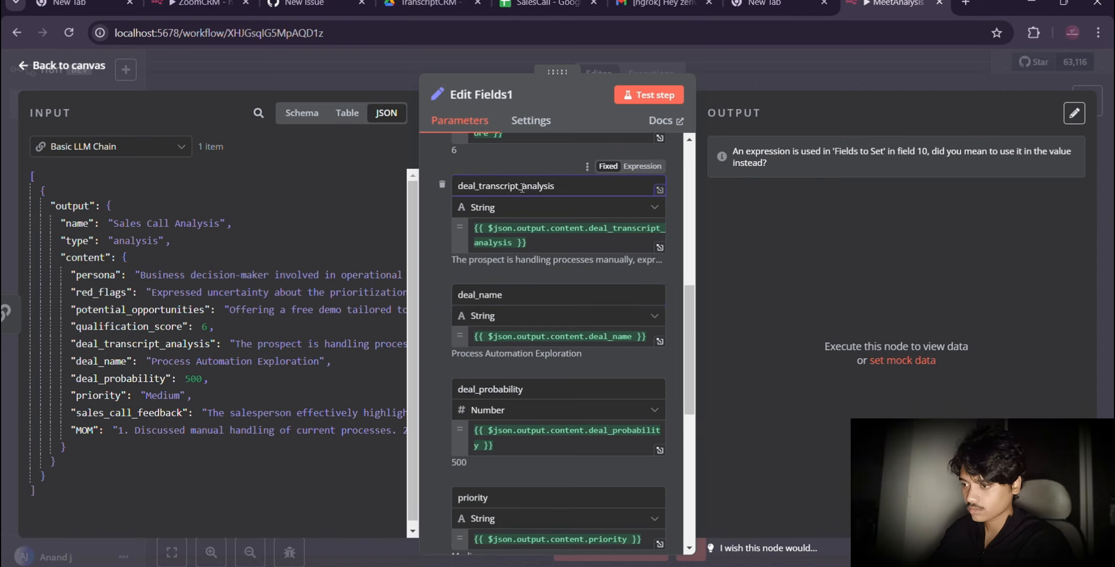
scroll(523, 190, up, 3)
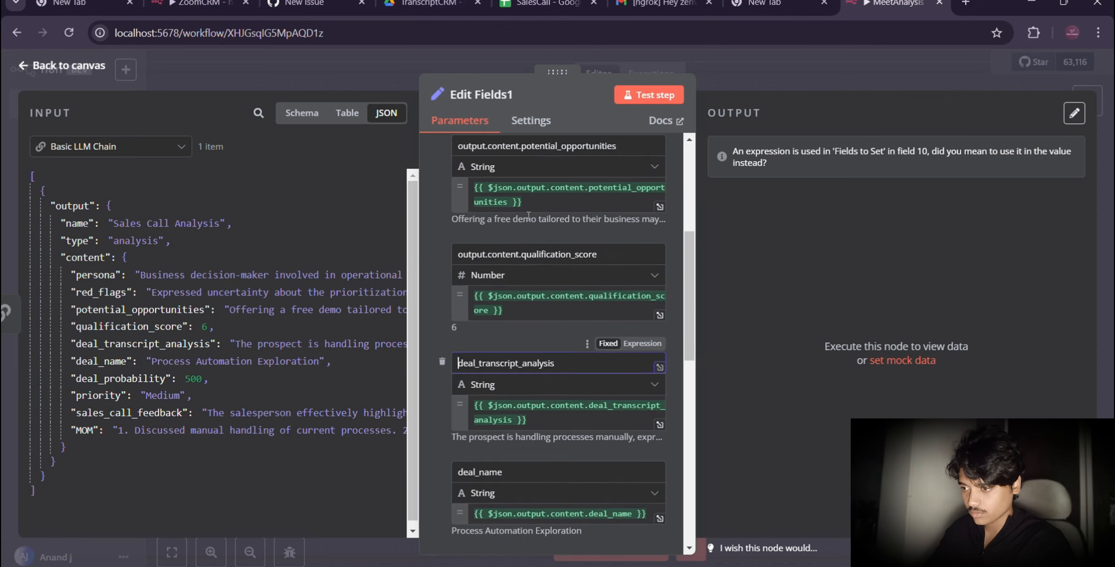
drag(524, 256, 452, 258)
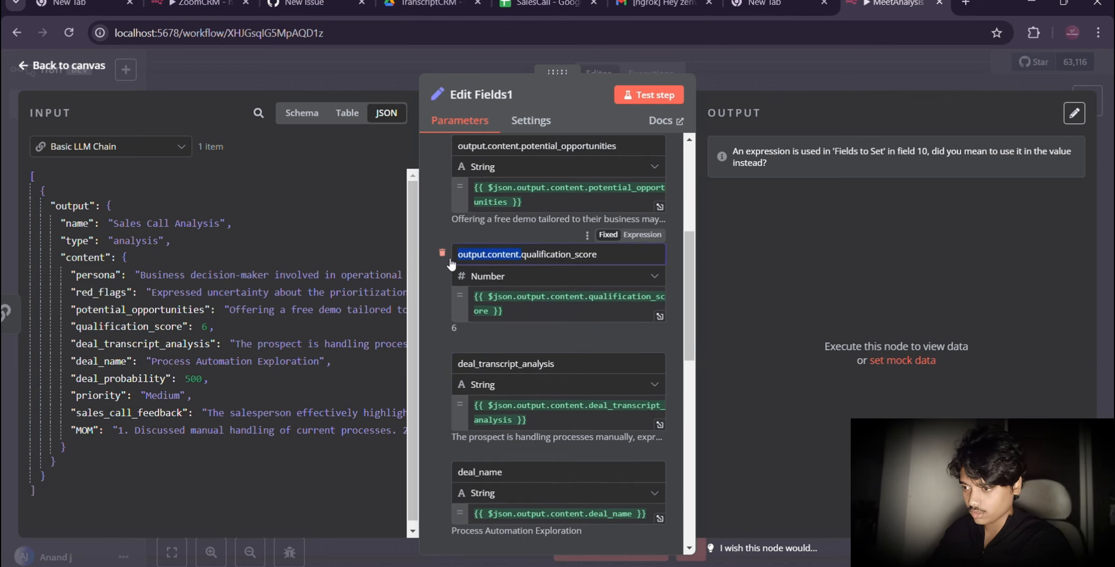
key(BackSpace)
Step: Rename the first three fields to set as potential_opportunities, red_flags and persona, without the output.content prefix
scroll(530, 273, up, 2)
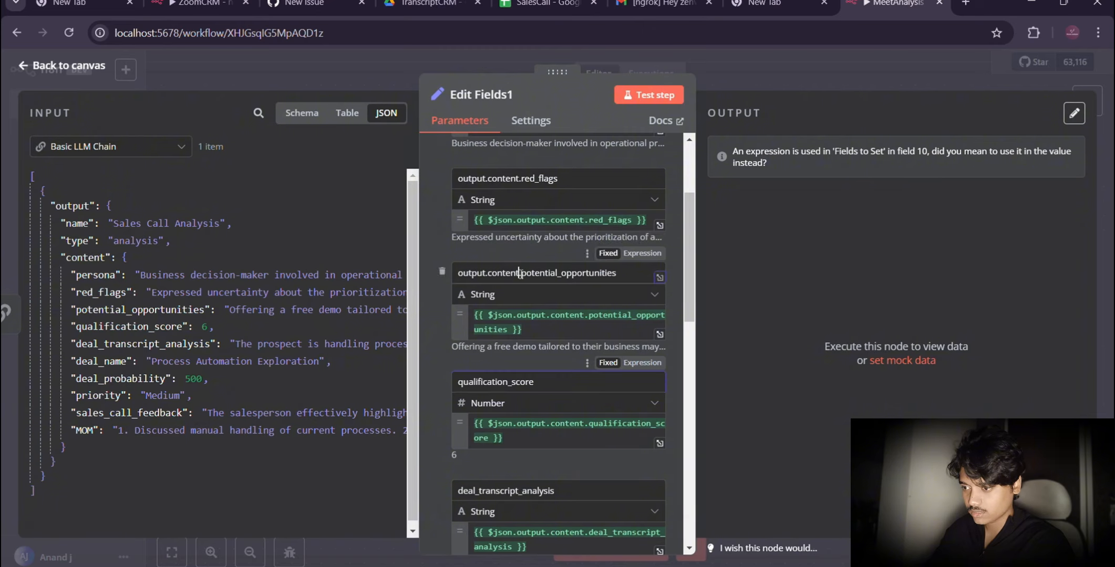
drag(524, 274, 446, 275)
key(BackSpace)
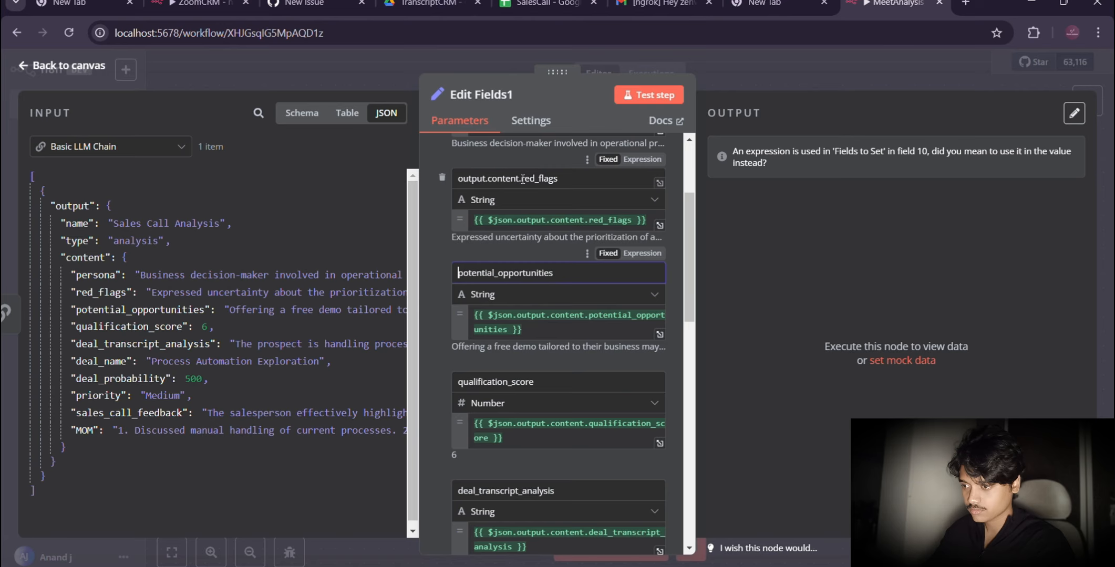
drag(523, 179, 447, 186)
key(BackSpace)
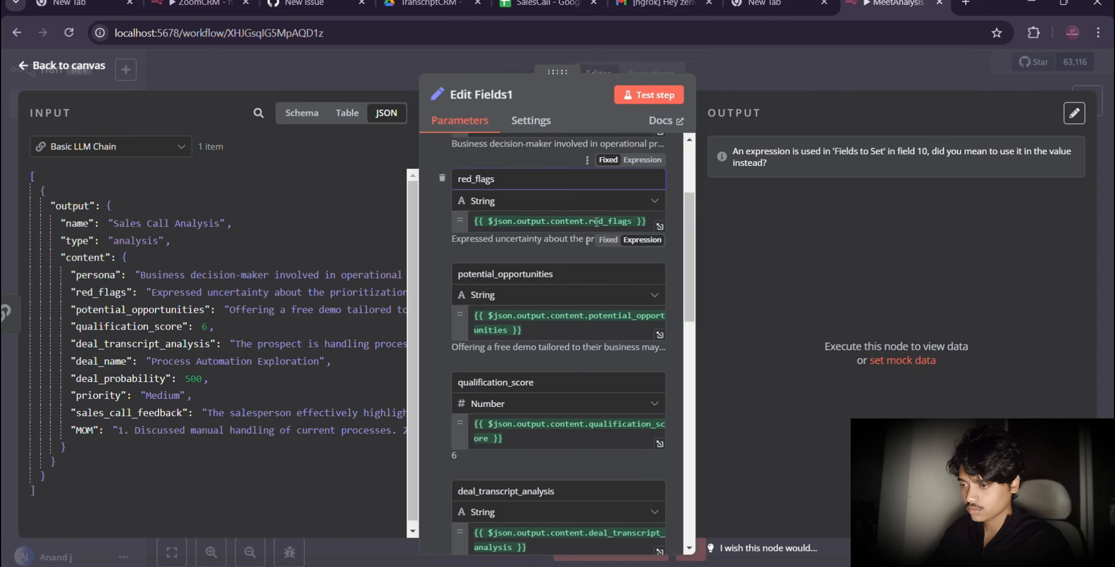
scroll(596, 222, up, 3)
click(520, 240)
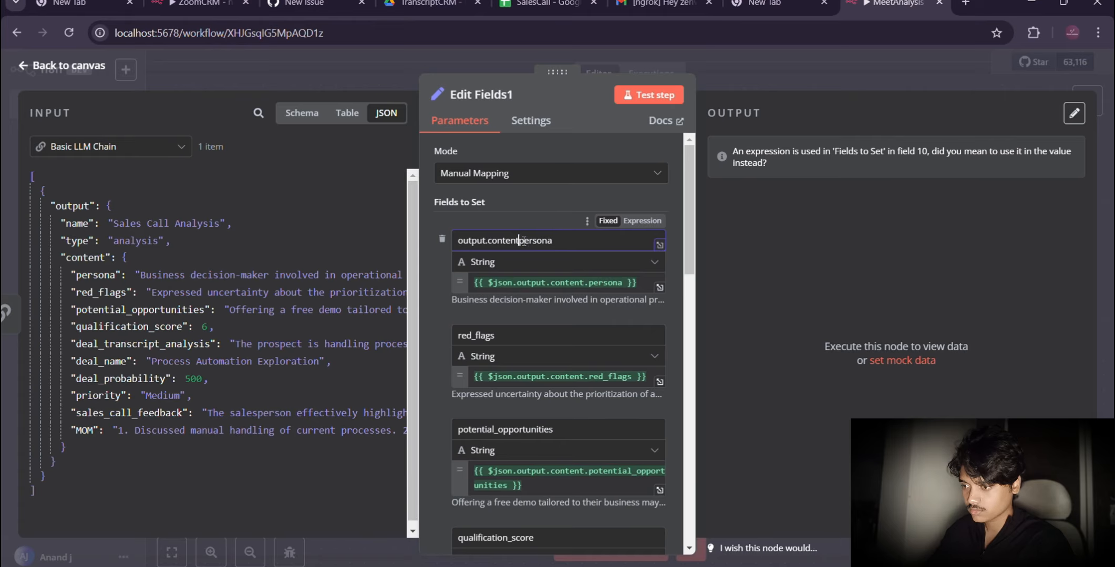
key(BackSpace)
key(BackSpace)
key(BackSpace)
key(BackSpace)
key(BackSpace)
key(BackSpace)
key(BackSpace)
key(BackSpace)
key(BackSpace)
key(BackSpace)
key(BackSpace)
key(BackSpace)
key(BackSpace)
key(BackSpace)
key(BackSpace)
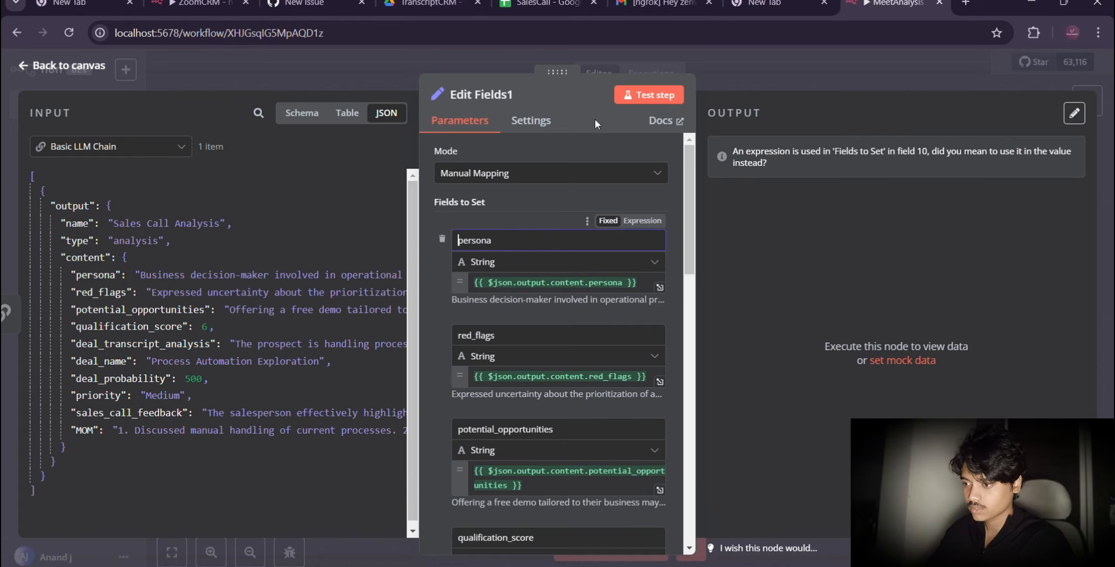
Step: Test the Edit Fields1 node, review its output as JSON, and return to the canvas
click(645, 95)
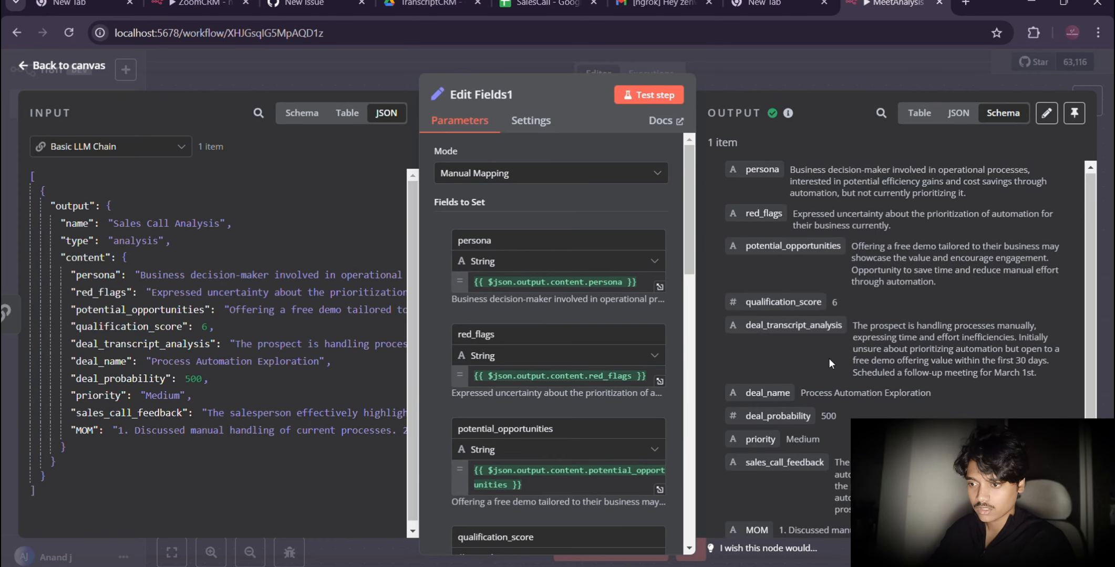
scroll(829, 358, down, 1)
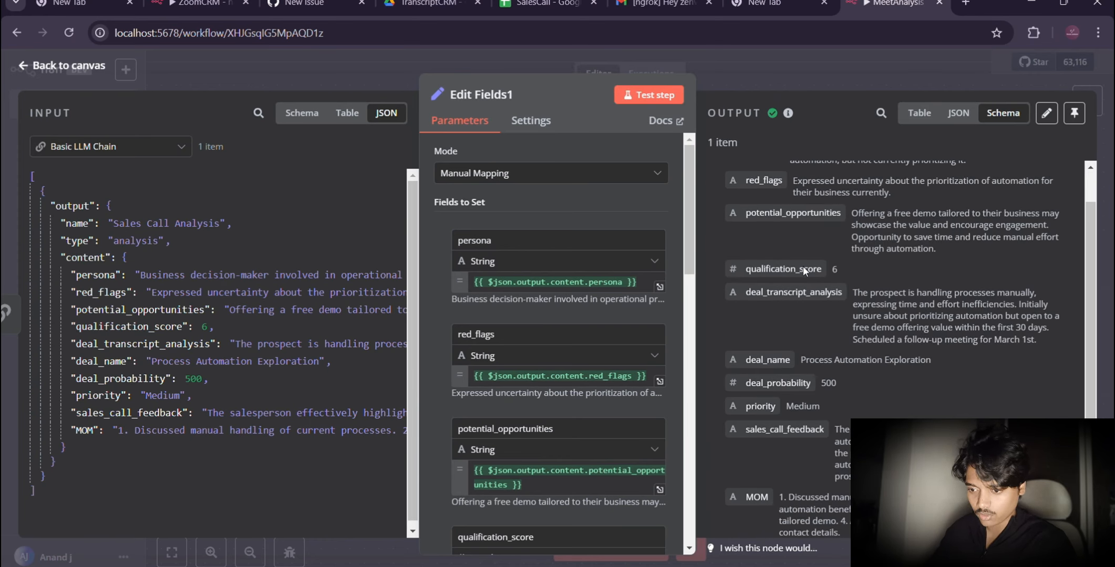
click(958, 119)
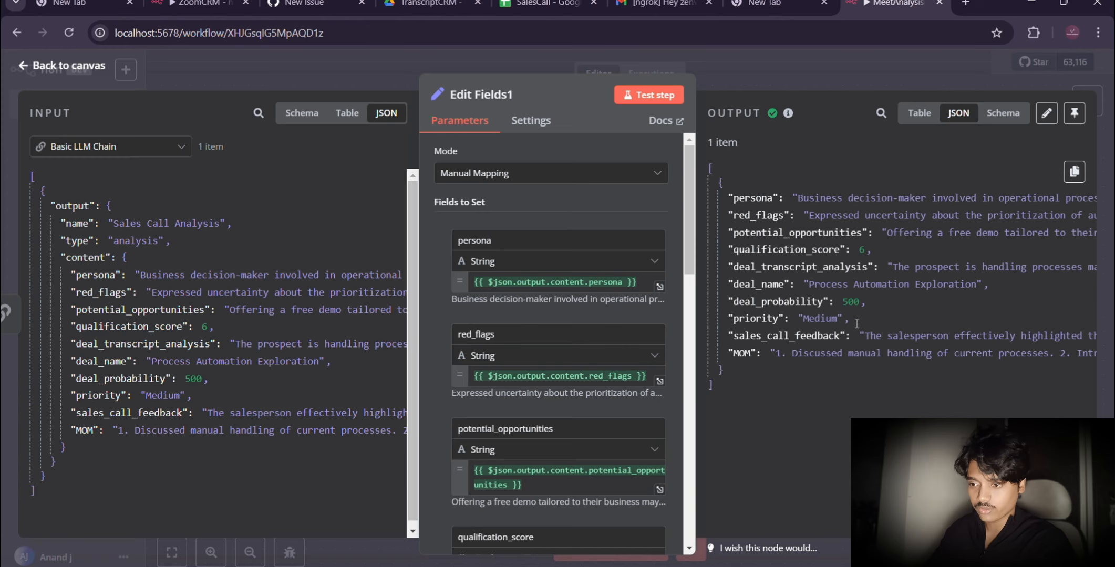
click(52, 66)
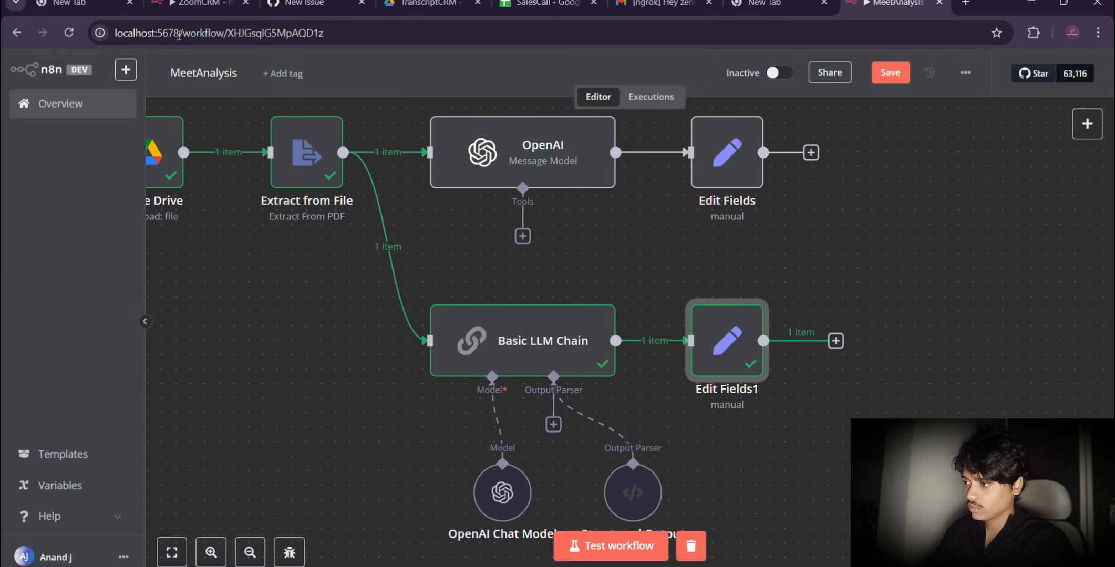
Step: Add a Merge node after Edit Fields and connect the Edit Fields1 output to its Input 2
click(865, 227)
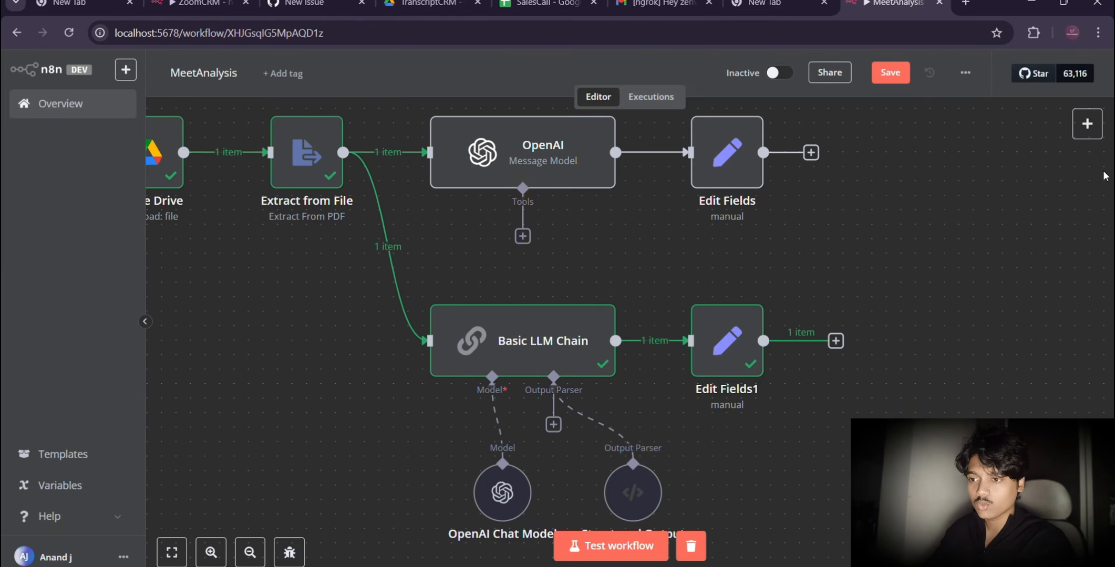
click(1087, 124)
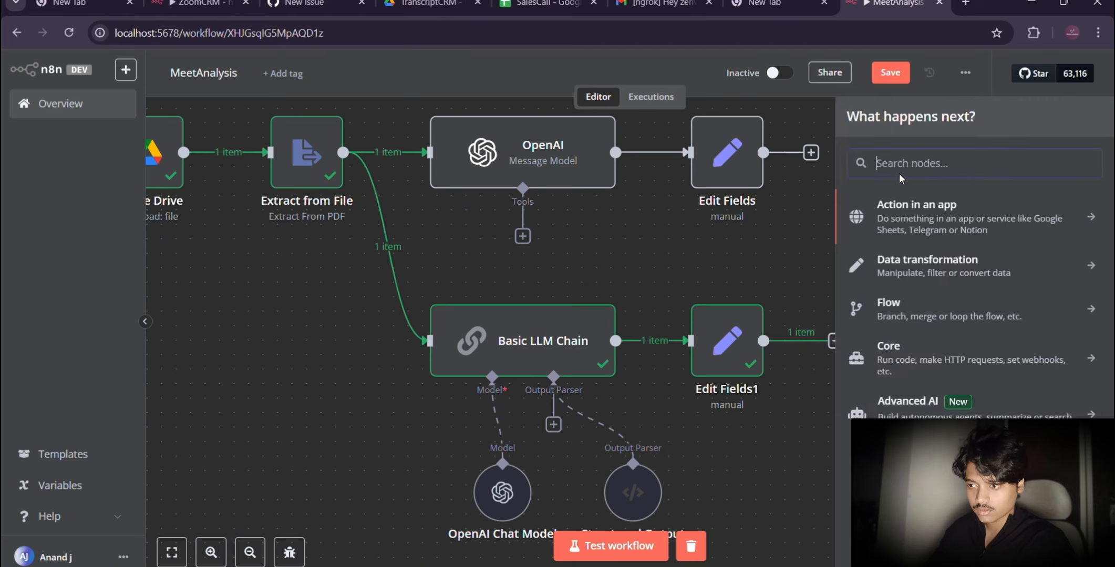
text(mer)
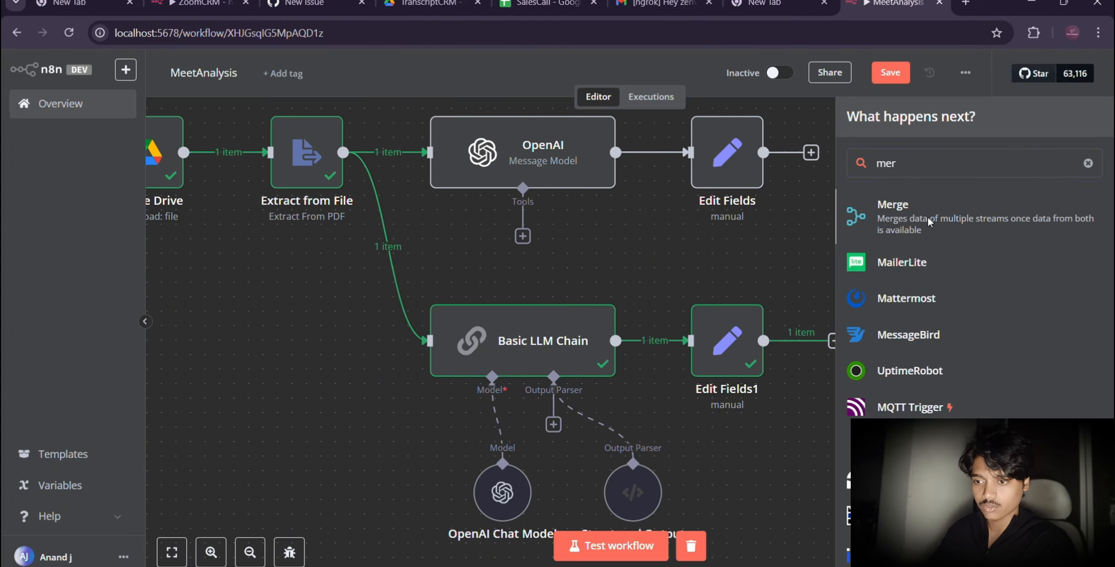
click(928, 217)
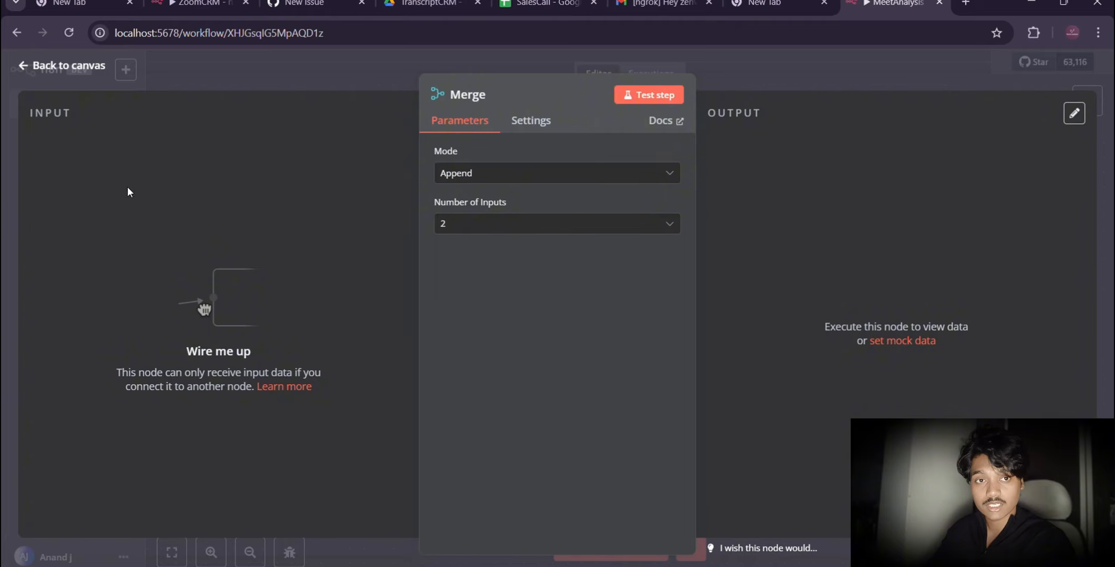
click(63, 63)
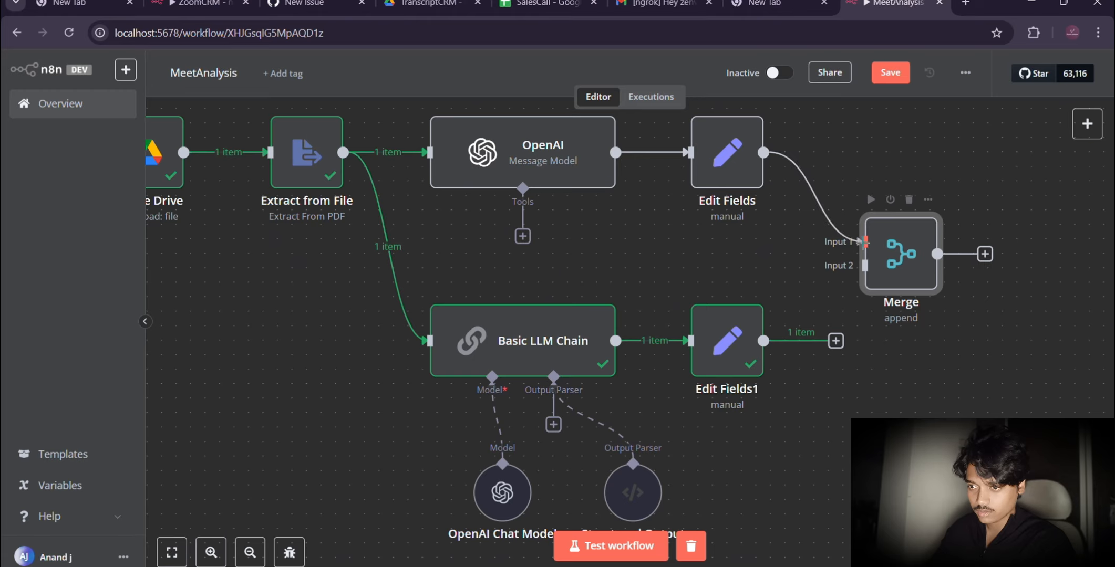
drag(864, 241, 724, 181)
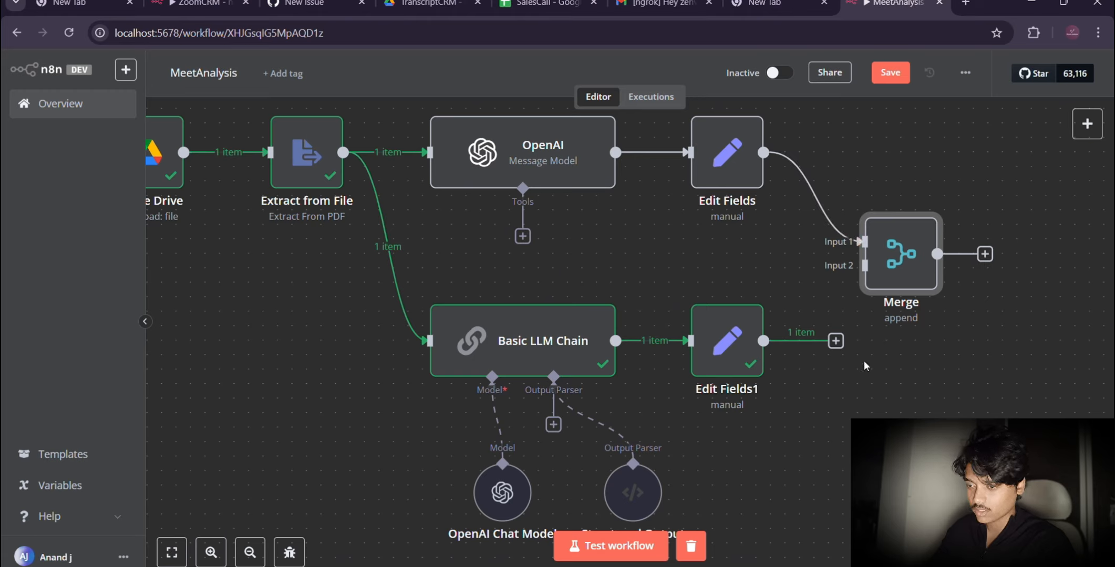
drag(836, 342, 841, 288)
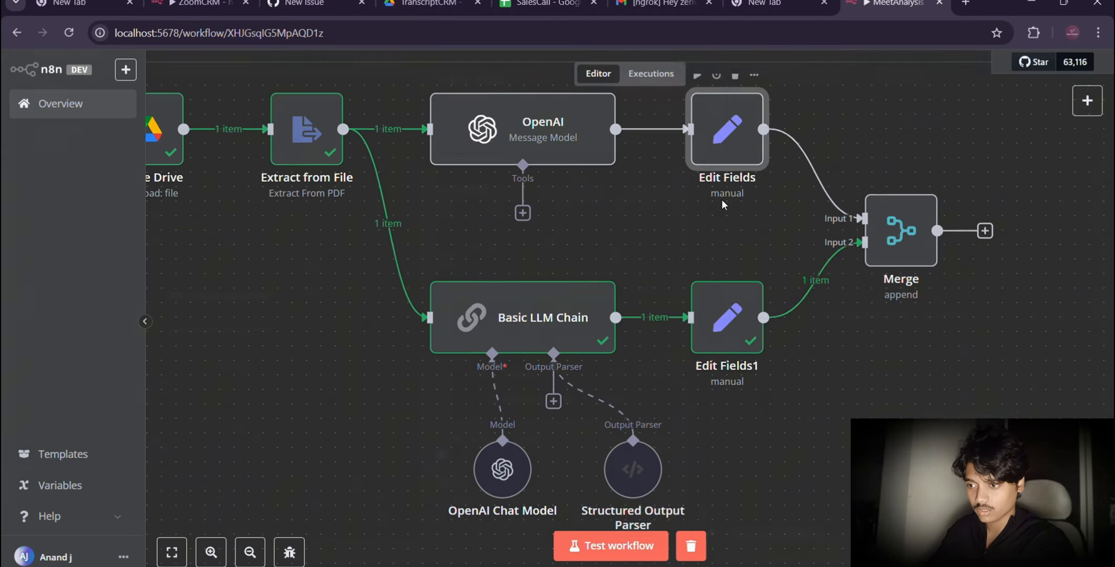
Step: Rename the Edit Fields node that holds name and email as Customer
double_click(721, 200)
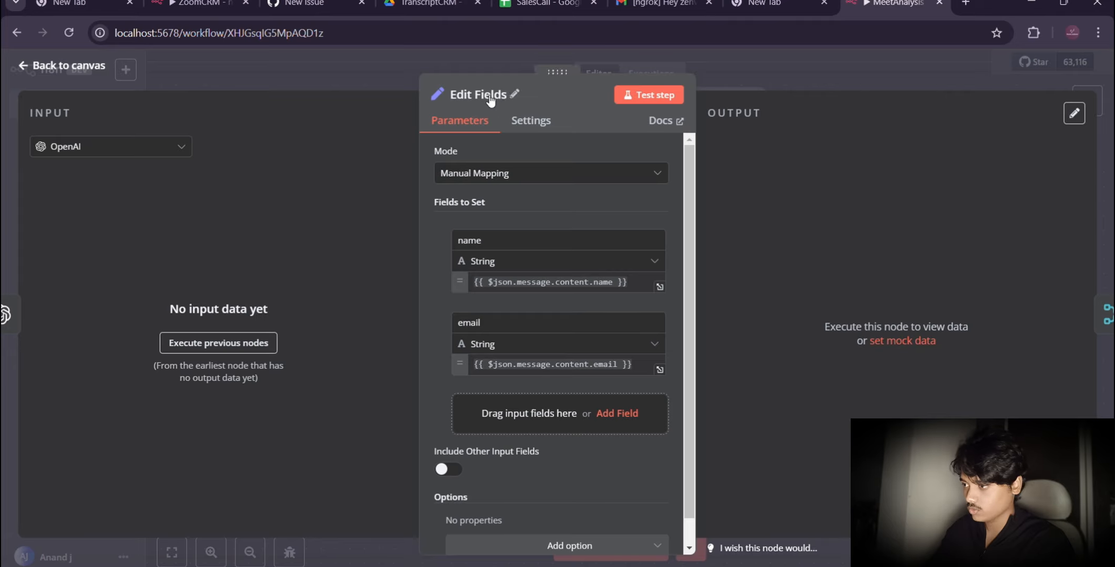
click(520, 92)
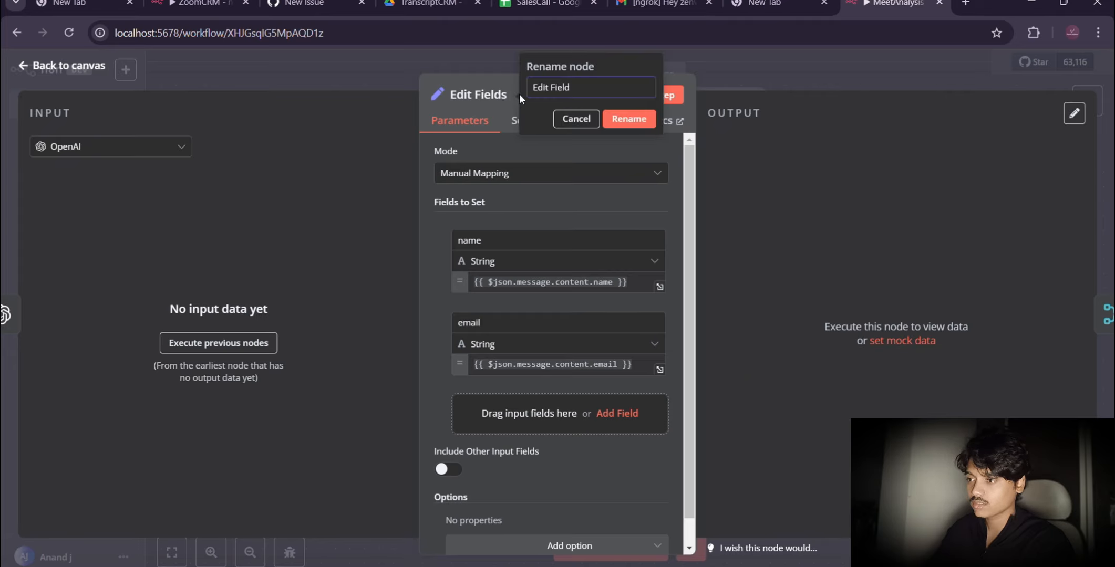
key(BackSpace)
key(BackSpace)
key(BackSpace)
key(BackSpace)
key(BackSpace)
key(BackSpace)
key(BackSpace)
key(BackSpace)
key(BackSpace)
key(BackSpace)
key(BackSpace)
text(Customer)
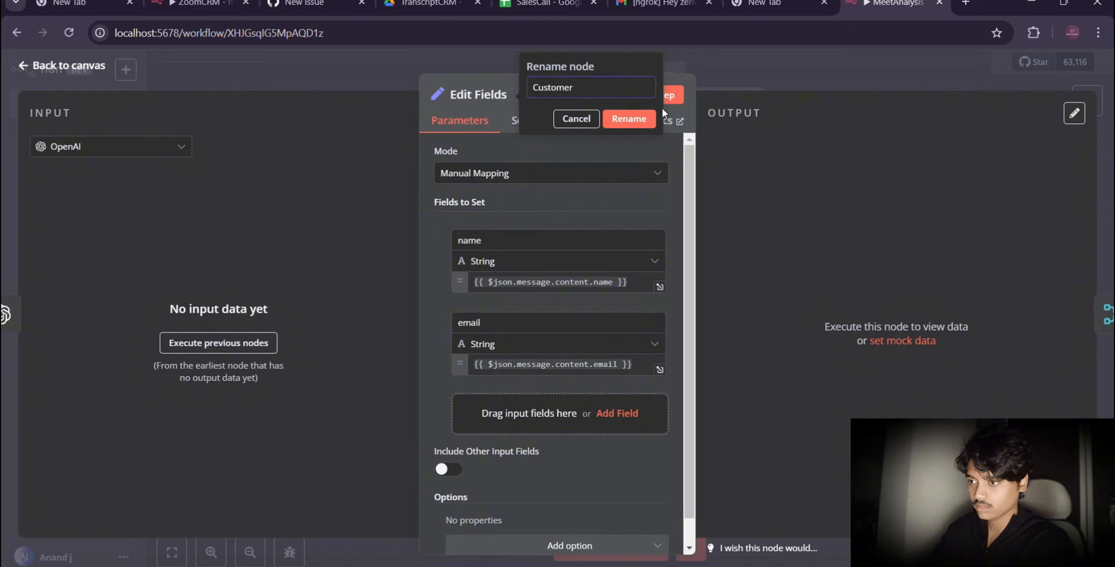
click(639, 128)
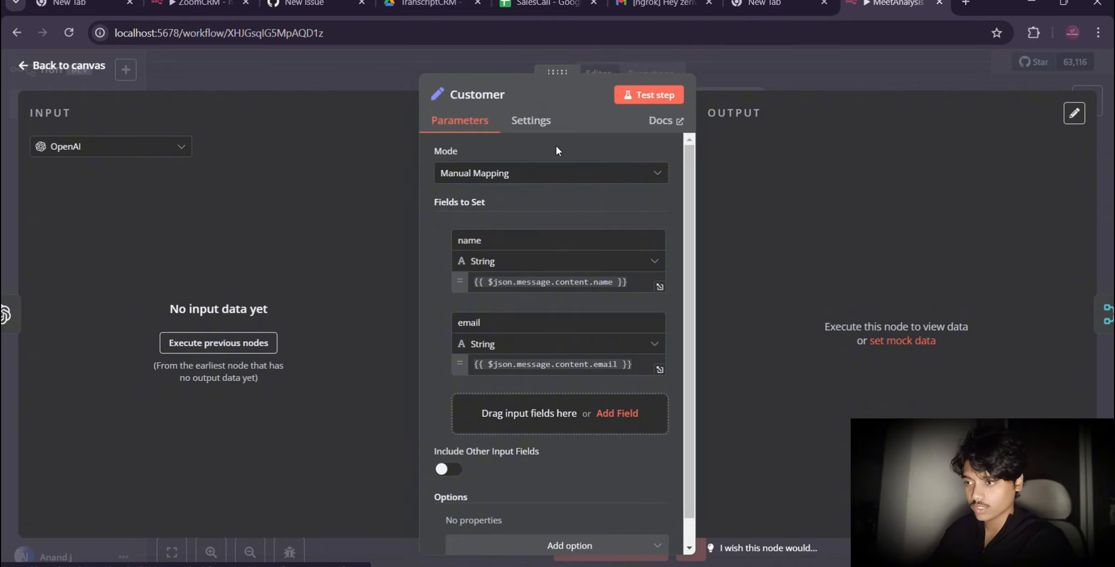
Step: Rename the Customer node as Customer details and return to the canvas
click(514, 95)
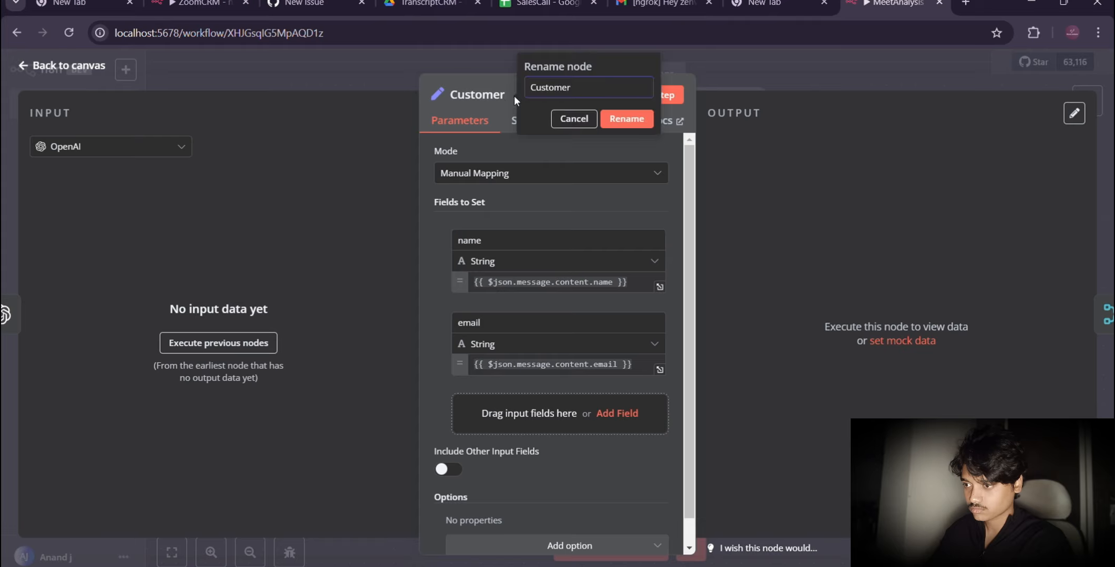
text(details)
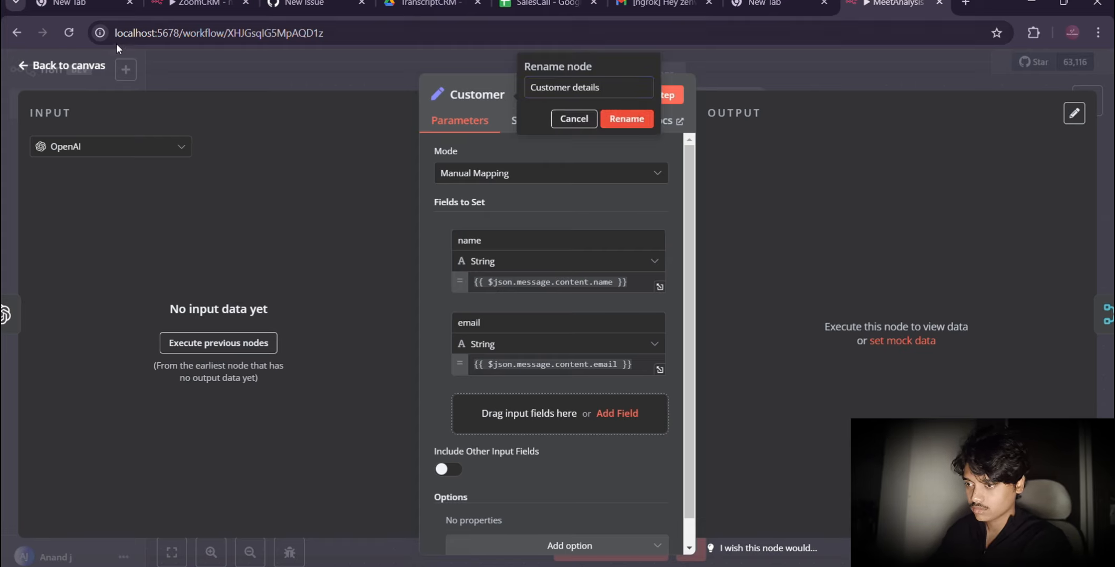
key(Return)
click(30, 63)
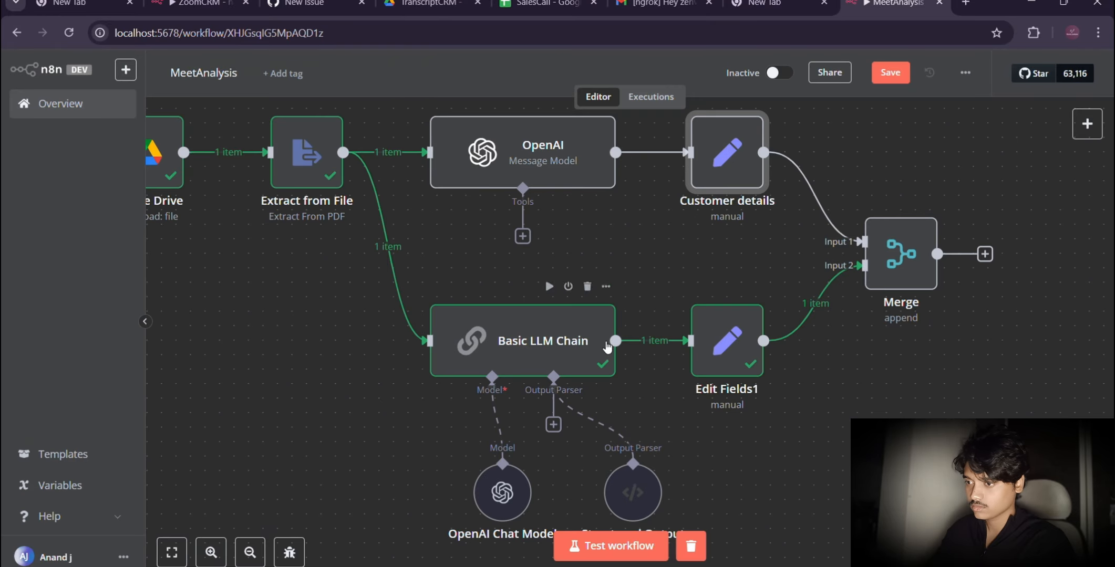
Step: Rename the Edit Fields1 node after Basic LLM Chain as Meet details
double_click(732, 389)
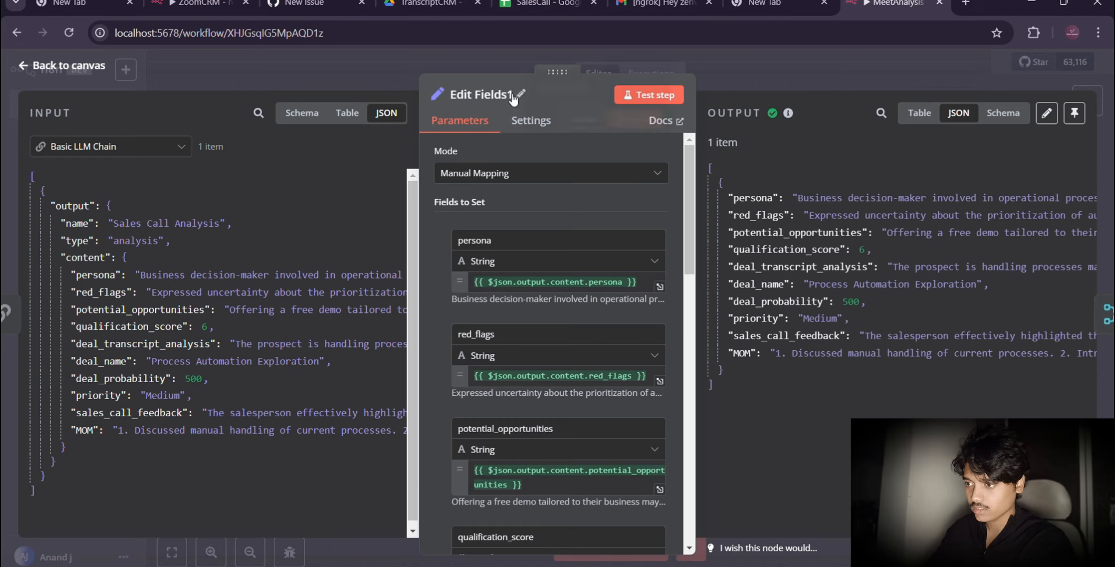
click(513, 97)
key(BackSpace)
key(BackSpace)
key(BackSpace)
key(BackSpace)
key(BackSpace)
key(BackSpace)
key(BackSpace)
key(BackSpace)
key(BackSpace)
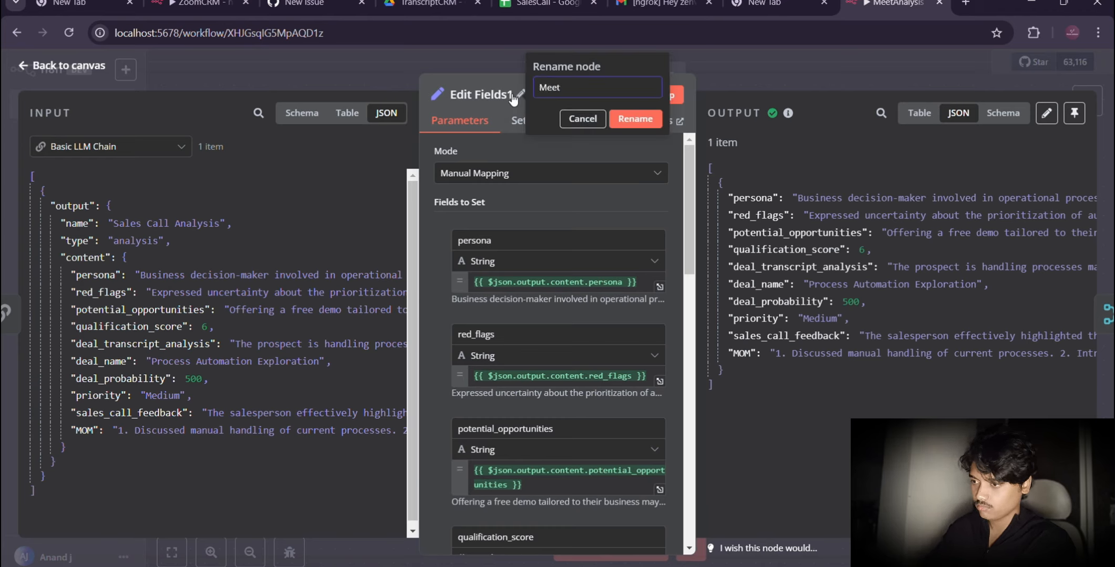
text(Meet details)
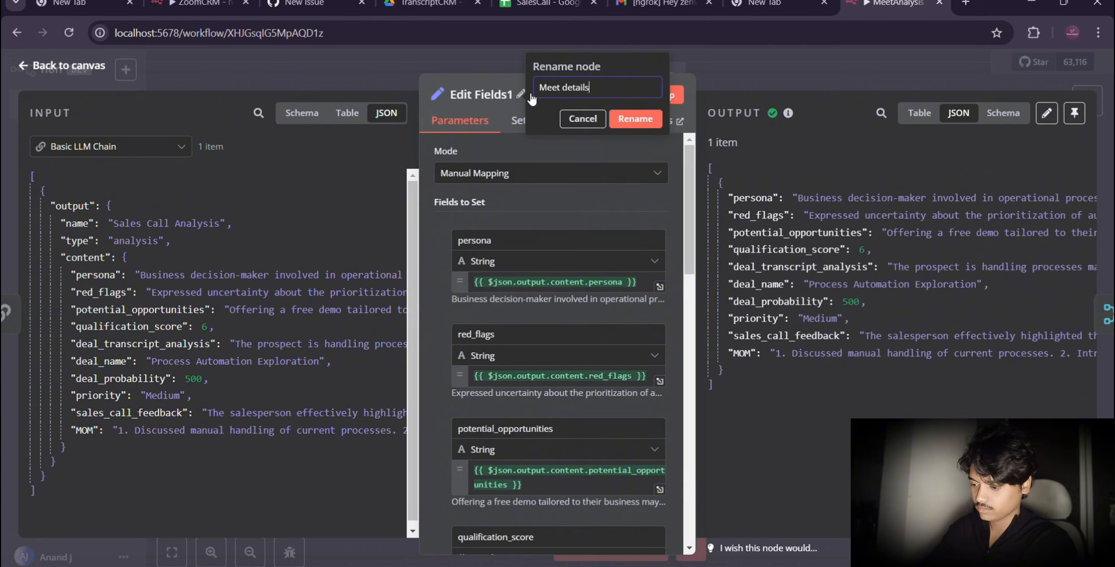
click(635, 118)
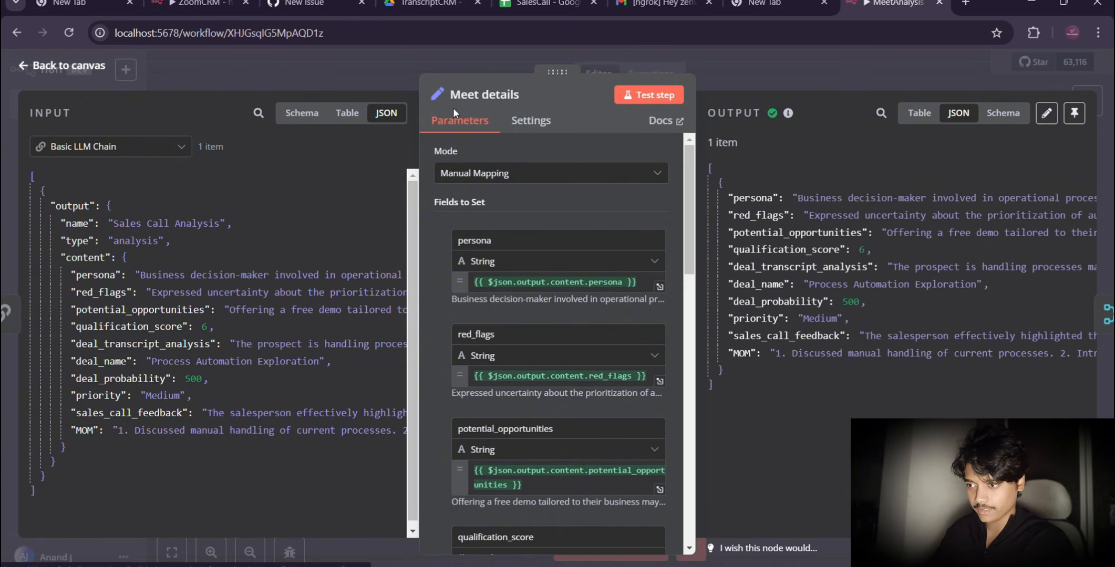
Step: Test the Merge node and review its combined output as JSON
scroll(586, 209, right, 4)
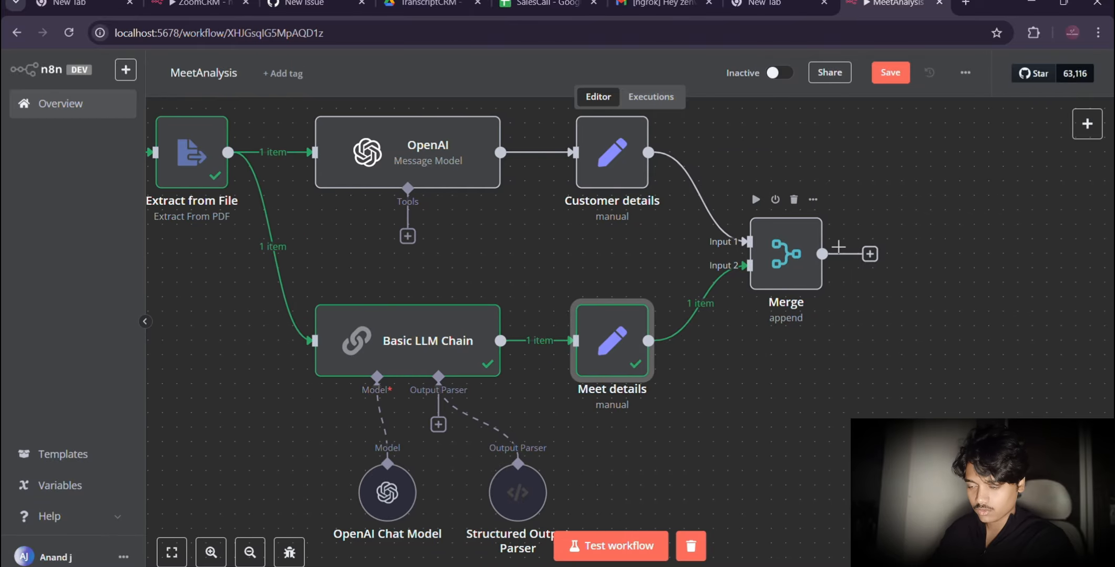
double_click(781, 263)
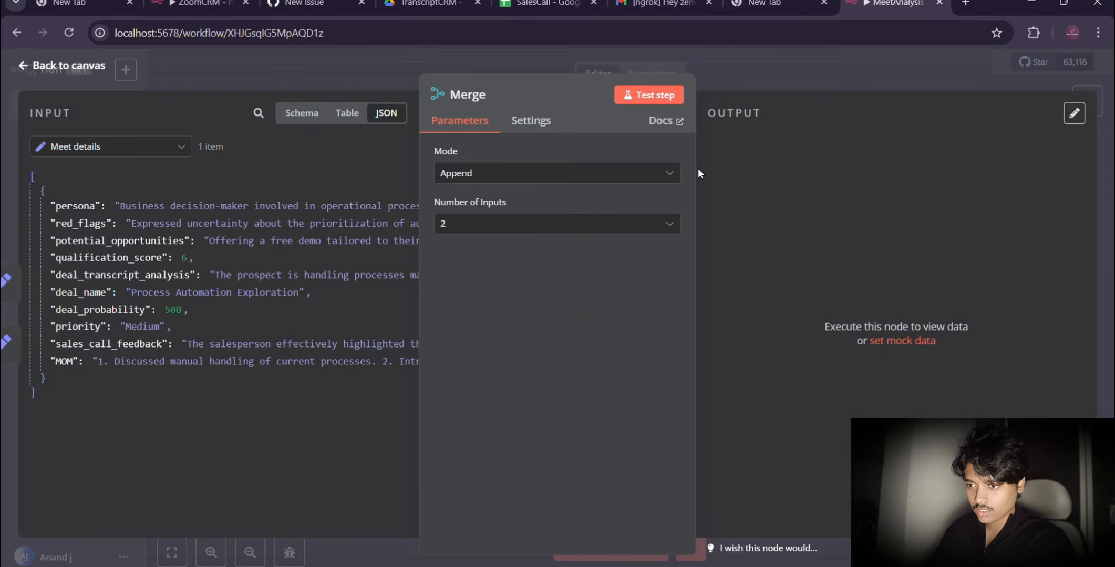
click(626, 96)
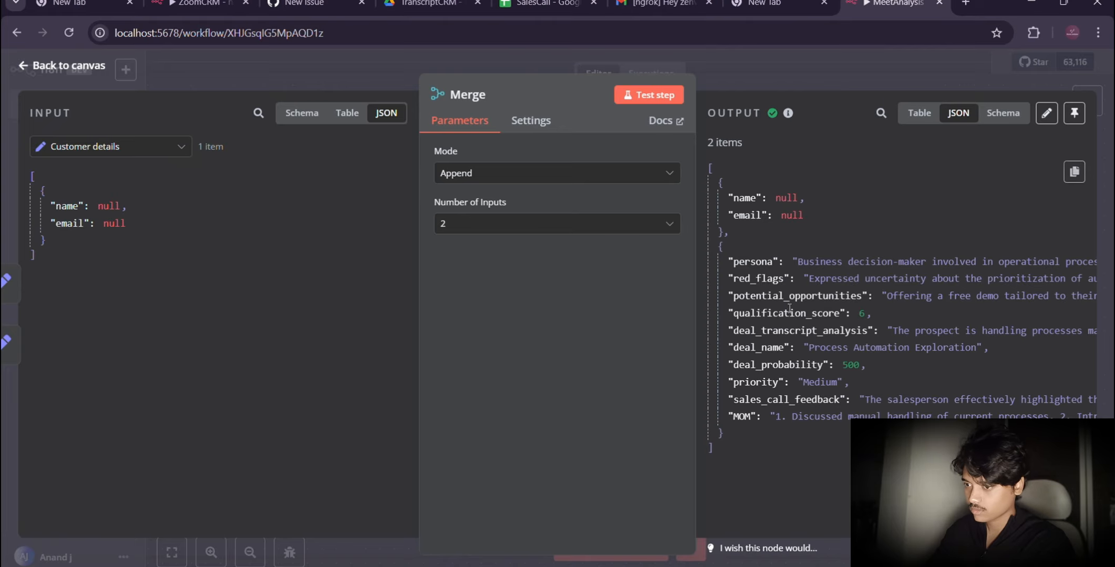
scroll(798, 274, right, 3)
scroll(806, 236, left, 3)
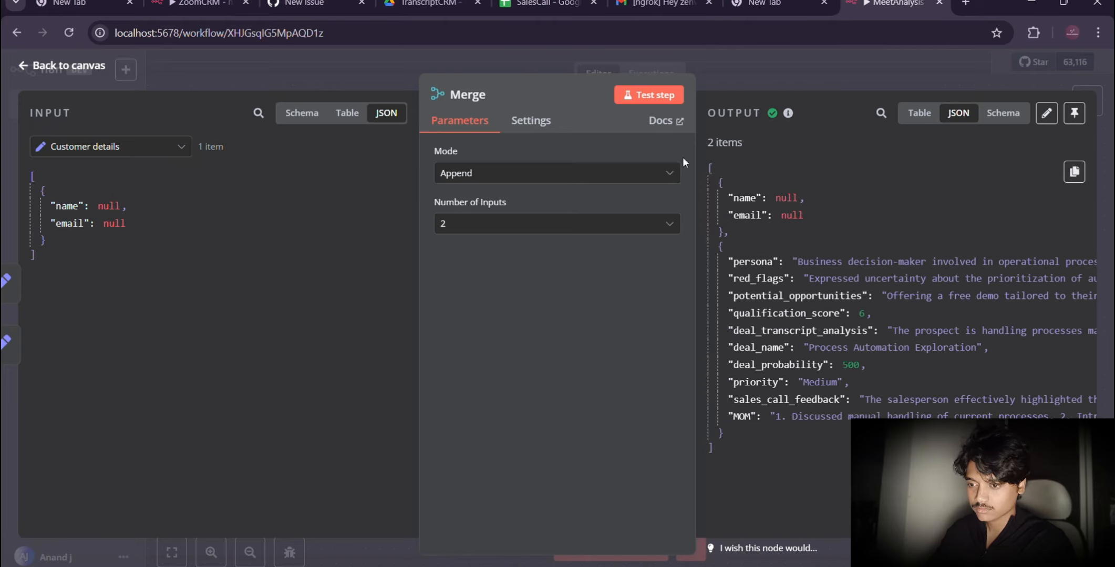
Step: Compare the Merge node's incoming data from Meet details and Customer details, and return to the canvas
click(507, 227)
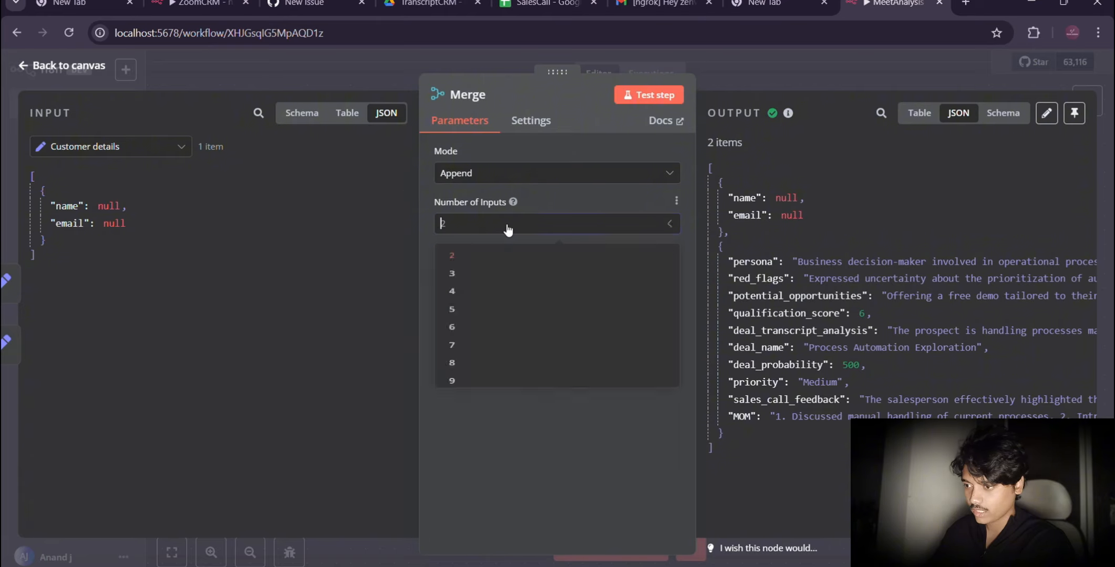
click(135, 146)
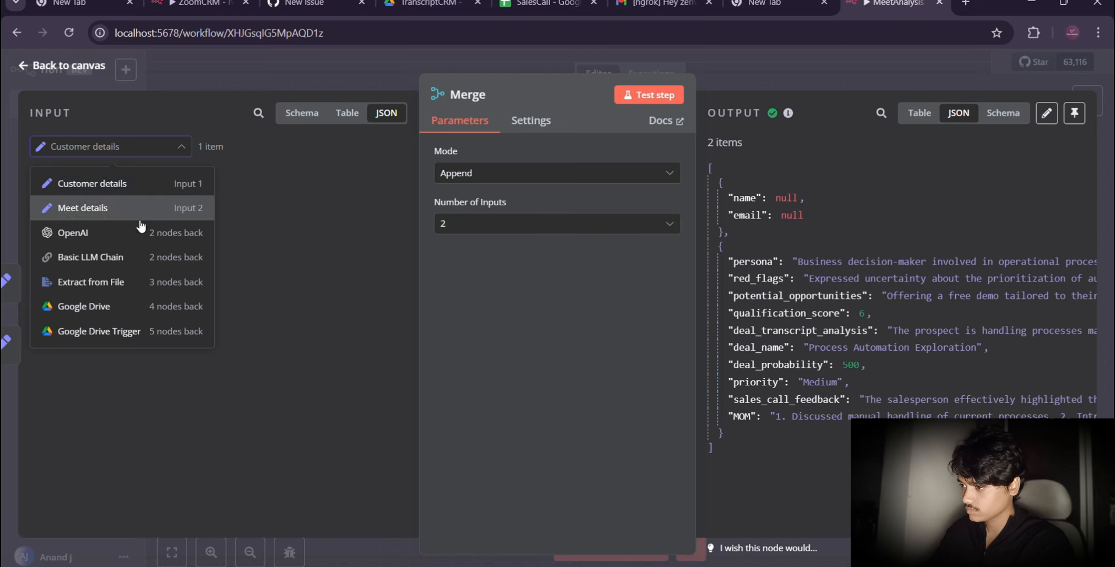
click(129, 208)
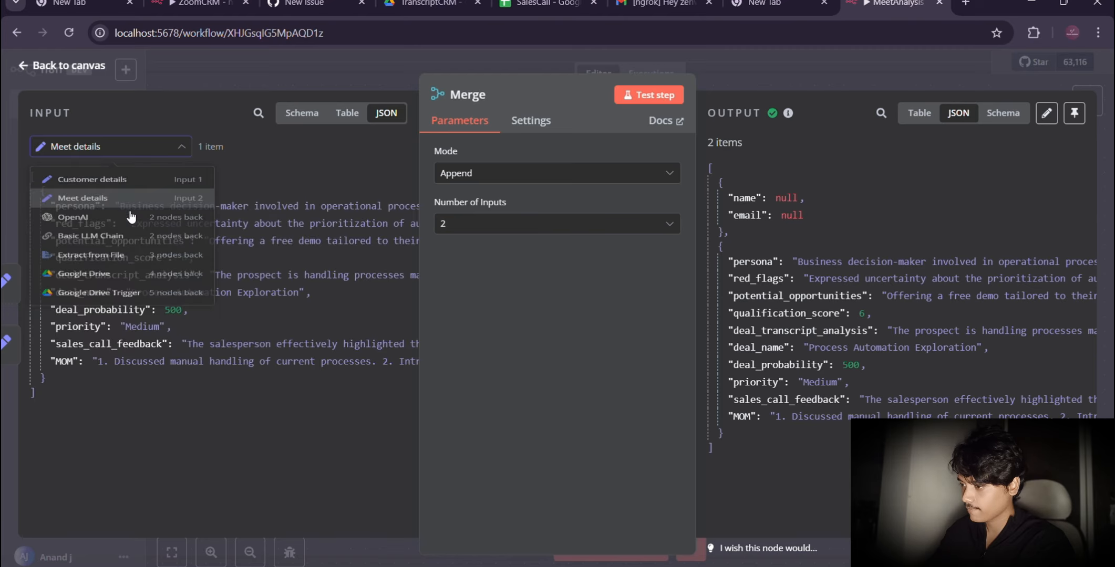
click(127, 152)
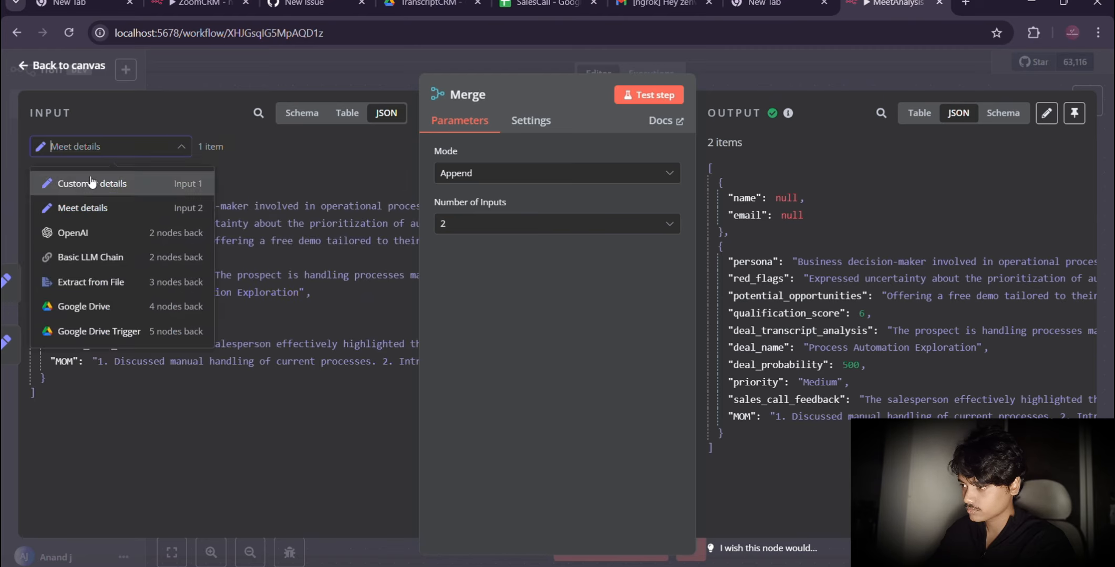
click(85, 181)
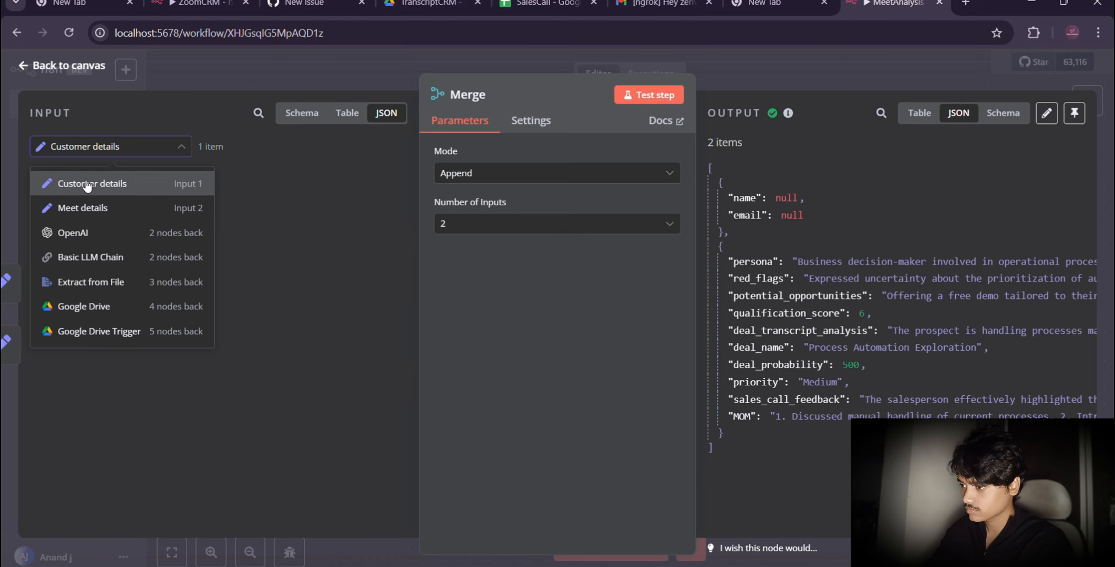
click(31, 65)
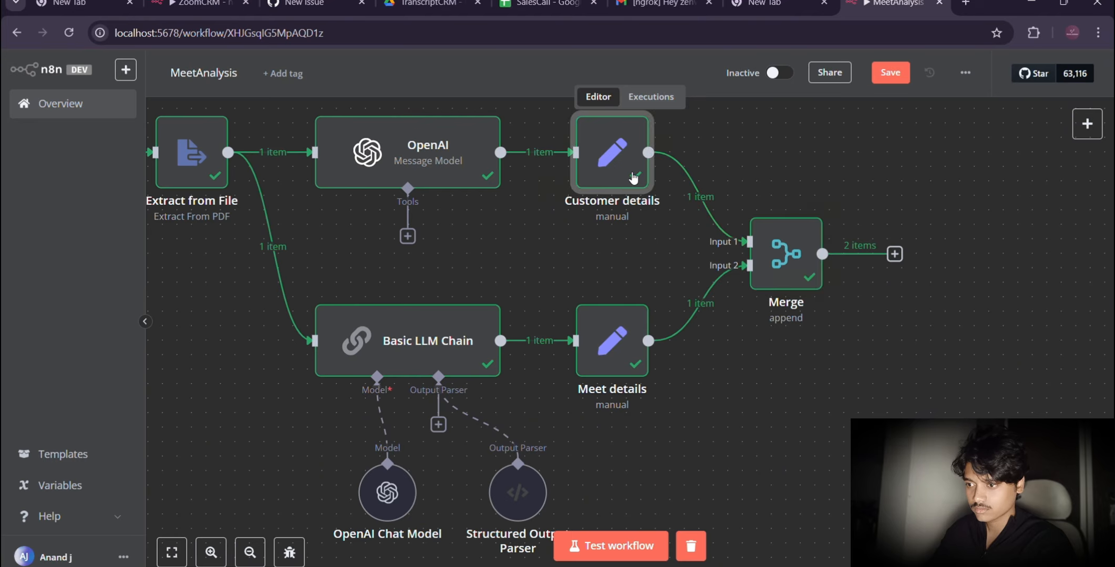
Step: In the Customer details node, replace the name field's value with the expression {{ $json.message.content.client_name }} from the OpenAI output
scroll(633, 179, down, 1)
double_click(613, 171)
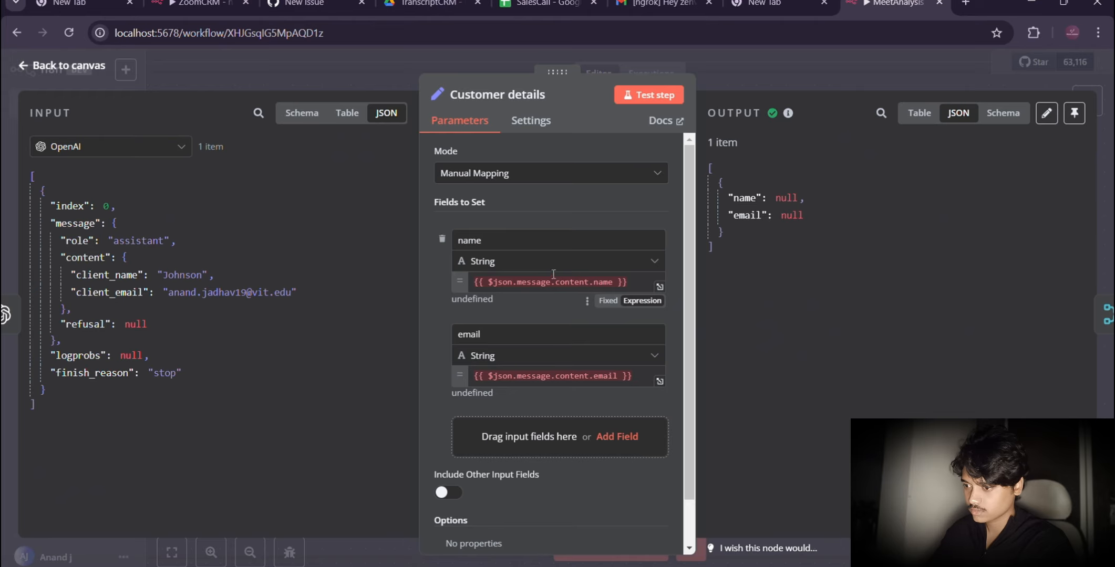
click(485, 284)
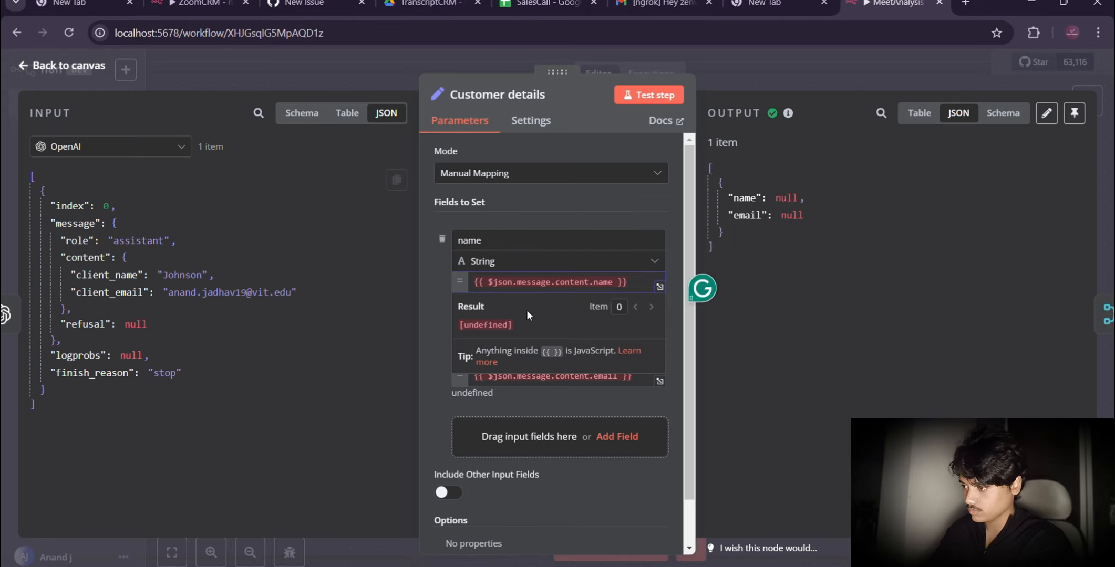
key(ctrl+a)
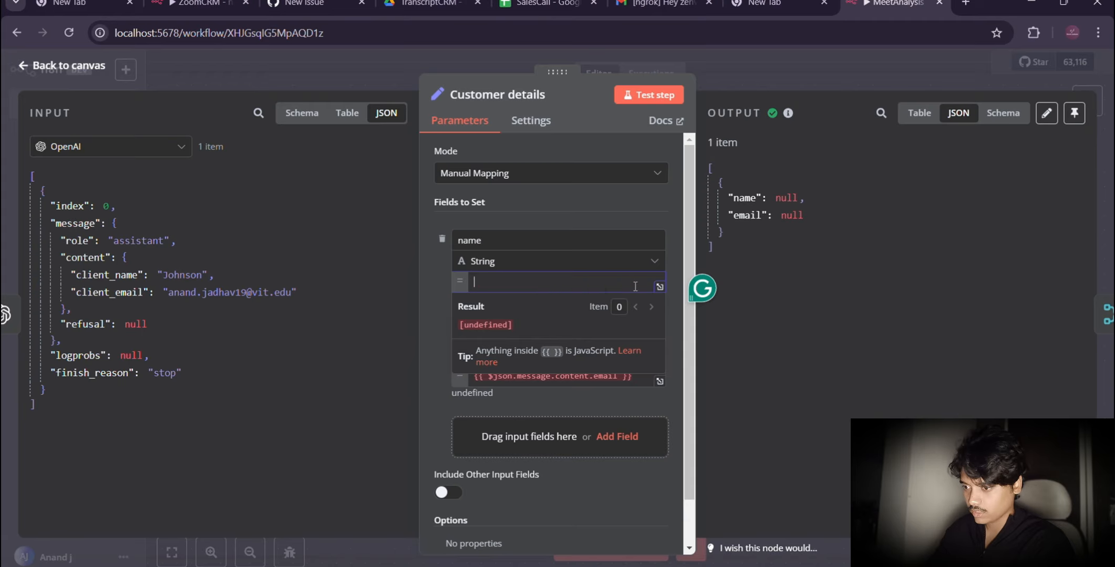
key(BackSpace)
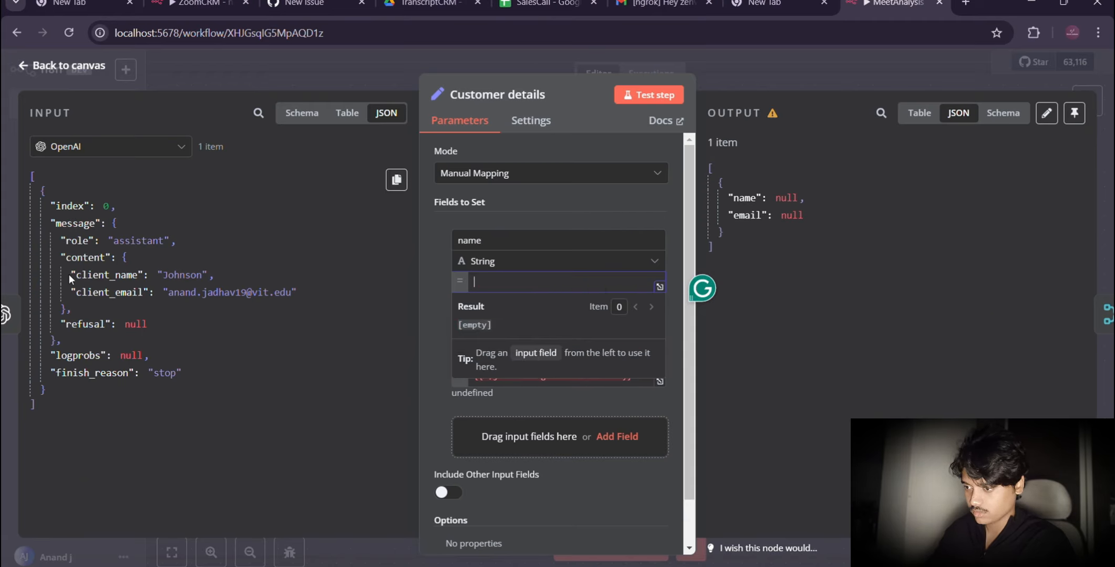
drag(85, 272, 533, 285)
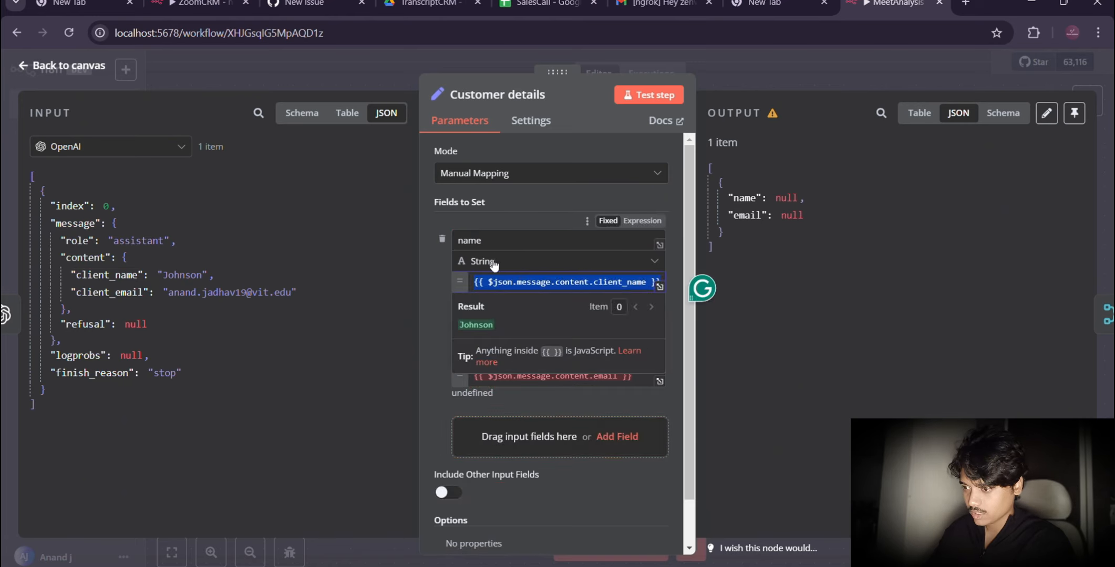
click(429, 309)
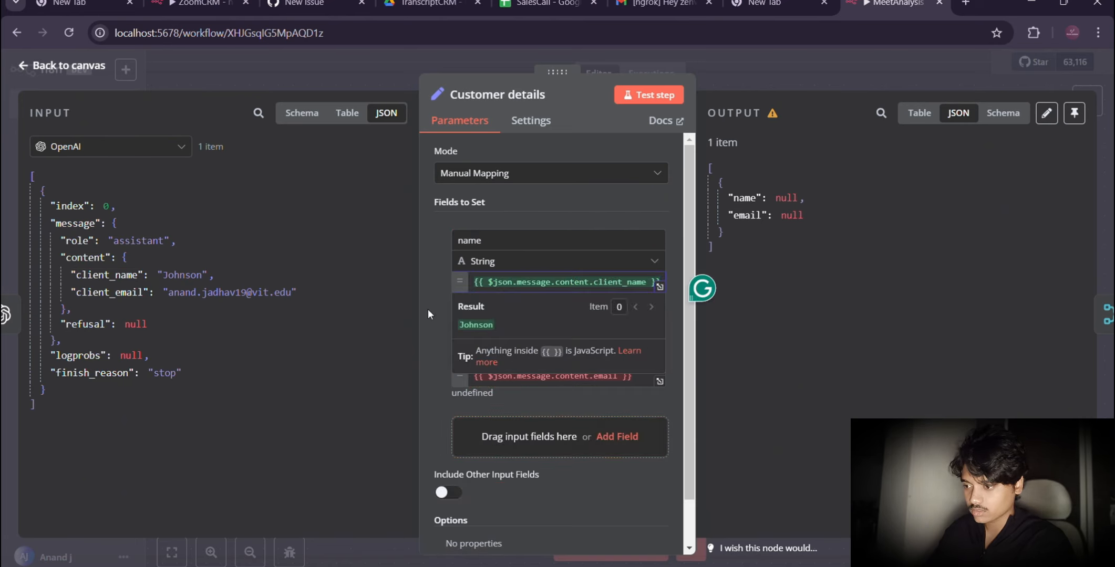
click(500, 240)
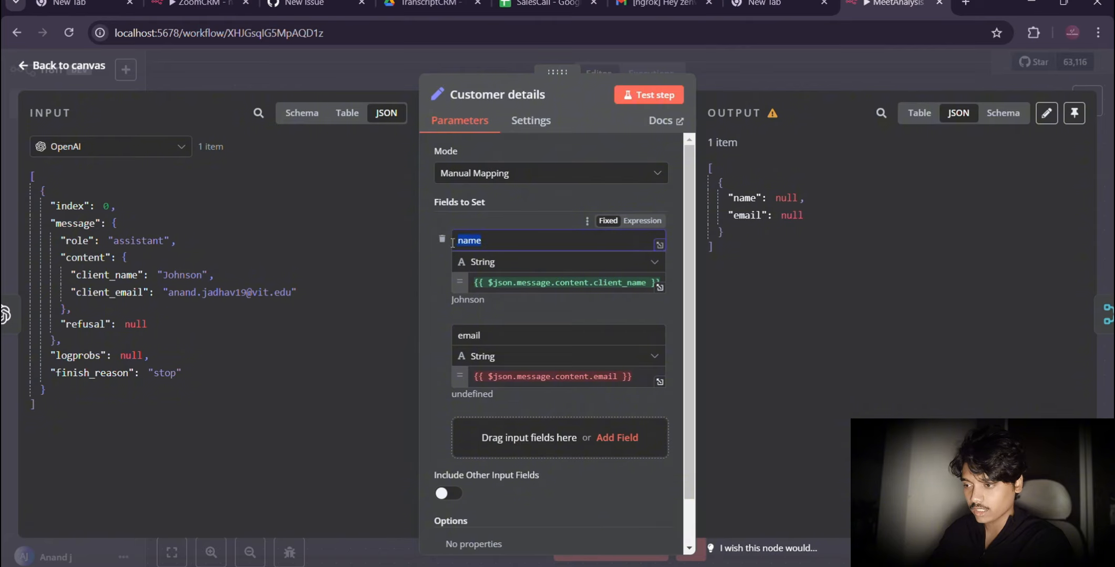
key(BackSpace)
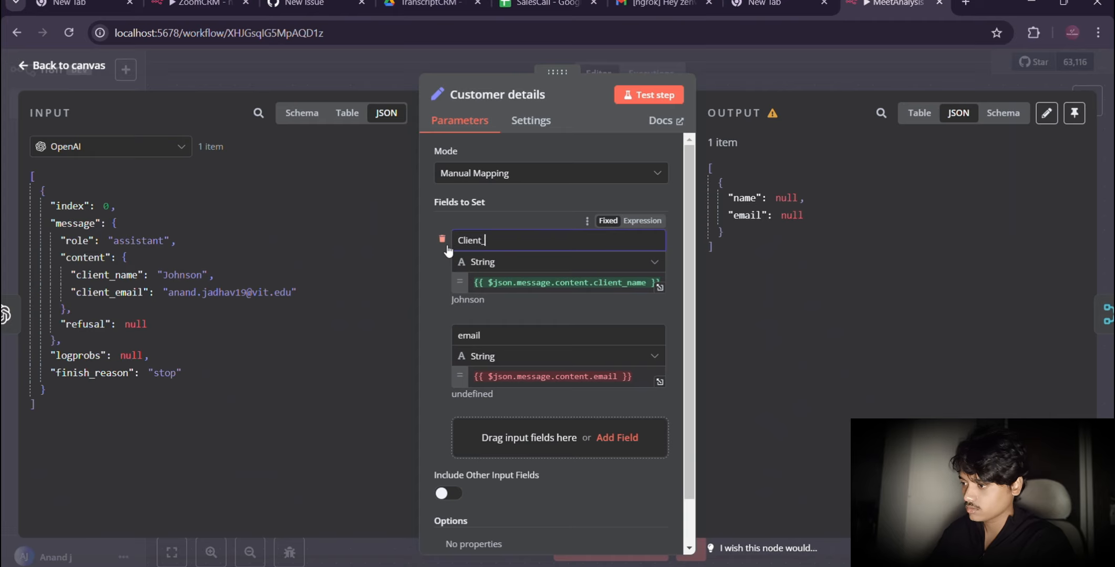
text(Client_name)
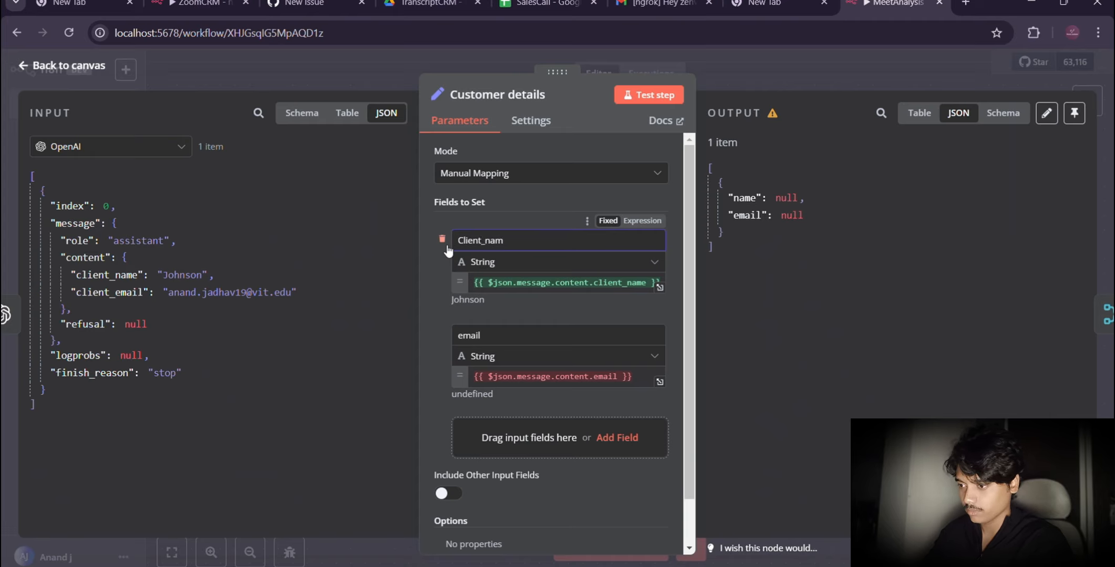
key(ctrl+BackSpace)
text(name)
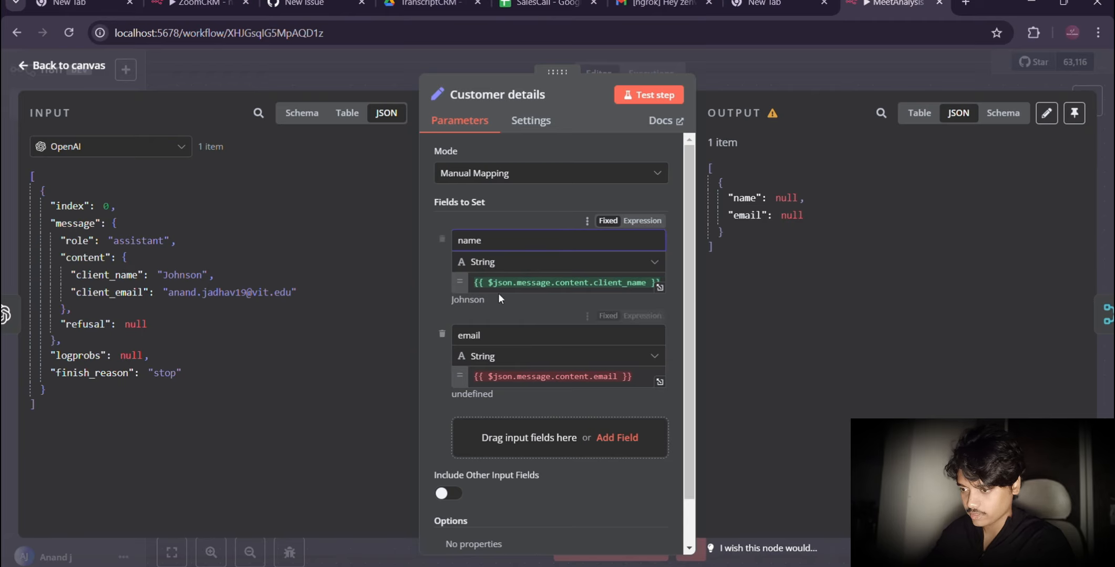
Step: Replace the email field's value with the expression {{ $json.message.content.client_email }} from the OpenAI output
drag(105, 292, 558, 388)
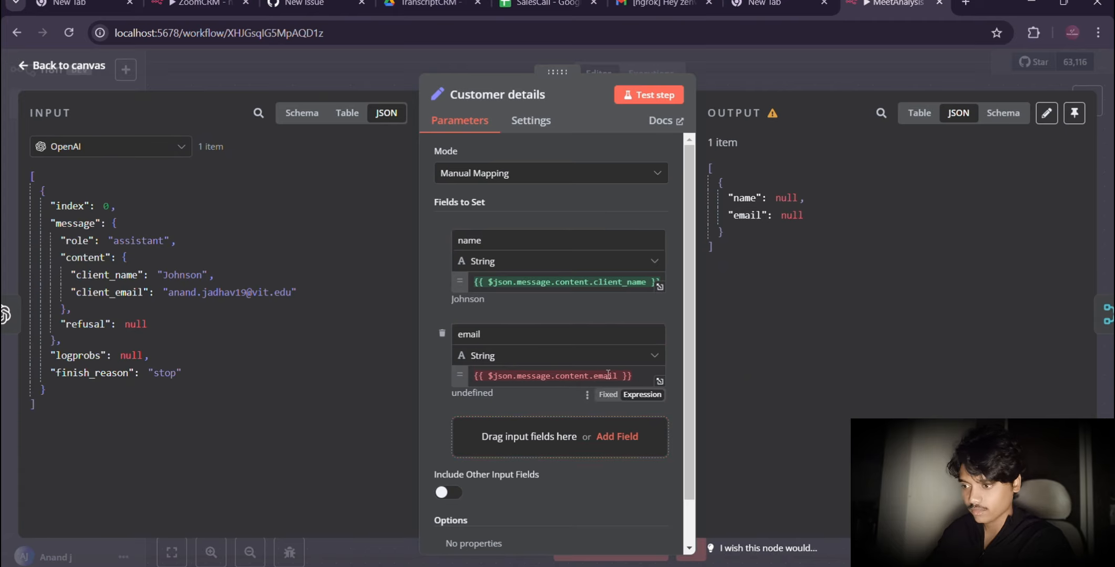
click(640, 376)
key(BackSpace)
key(BackSpace)
key(BackSpace)
key(BackSpace)
key(BackSpace)
key(BackSpace)
key(BackSpace)
key(BackSpace)
key(BackSpace)
key(BackSpace)
key(BackSpace)
key(BackSpace)
key(BackSpace)
key(BackSpace)
key(BackSpace)
key(BackSpace)
key(BackSpace)
key(BackSpace)
key(BackSpace)
key(BackSpace)
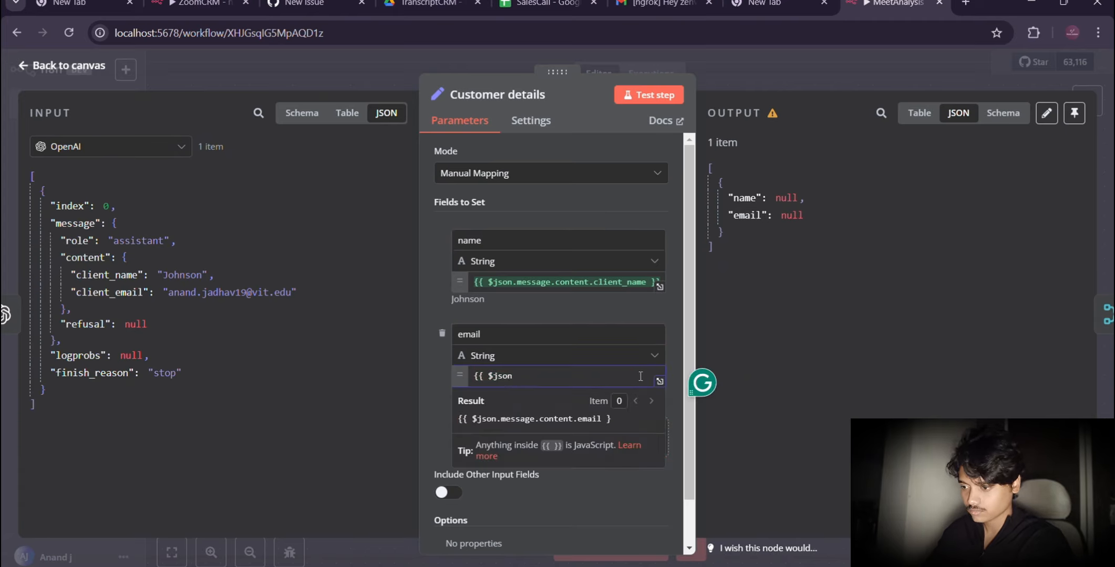
drag(95, 290, 512, 379)
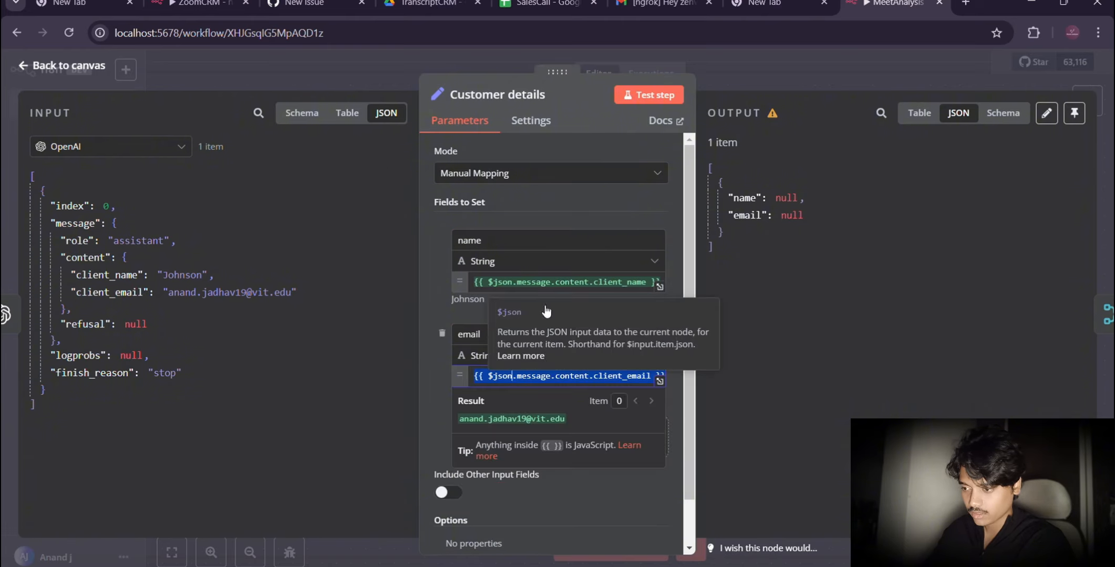
Step: Test the Customer details node, and rerun the Merge node it feeds
click(650, 97)
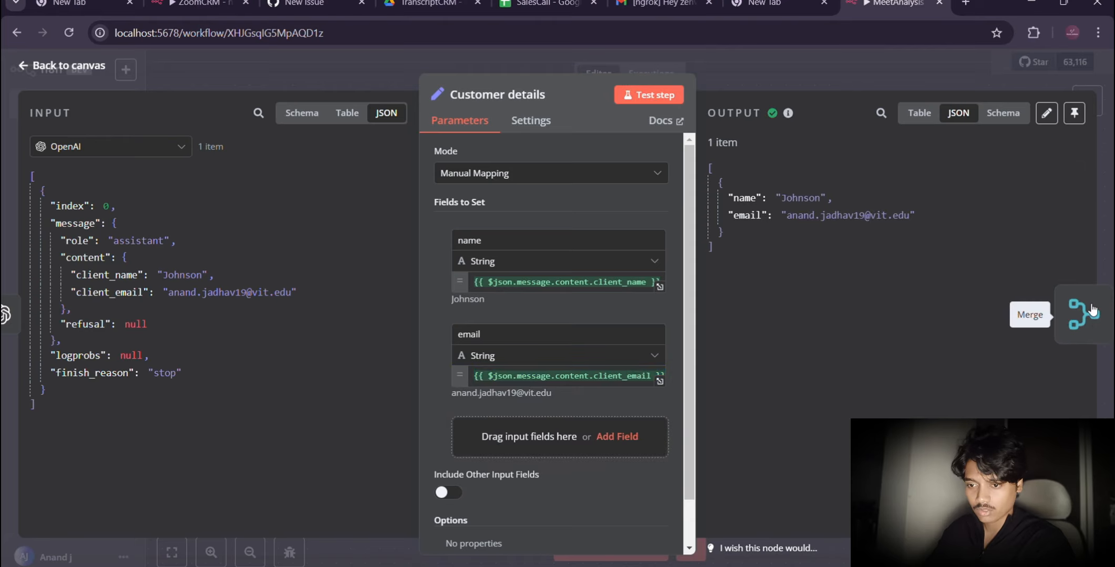
click(1099, 303)
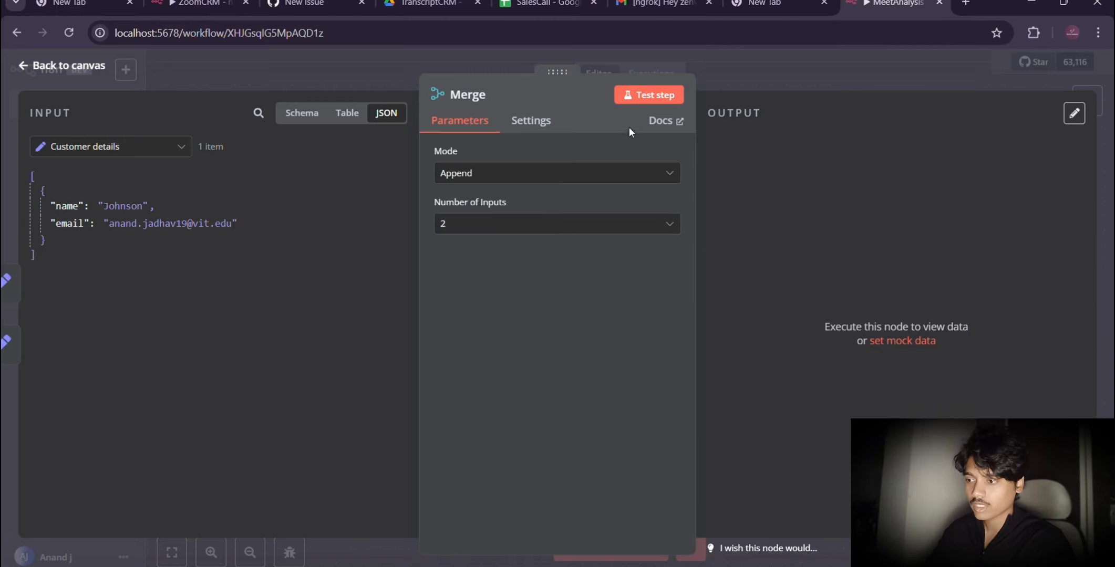
click(638, 97)
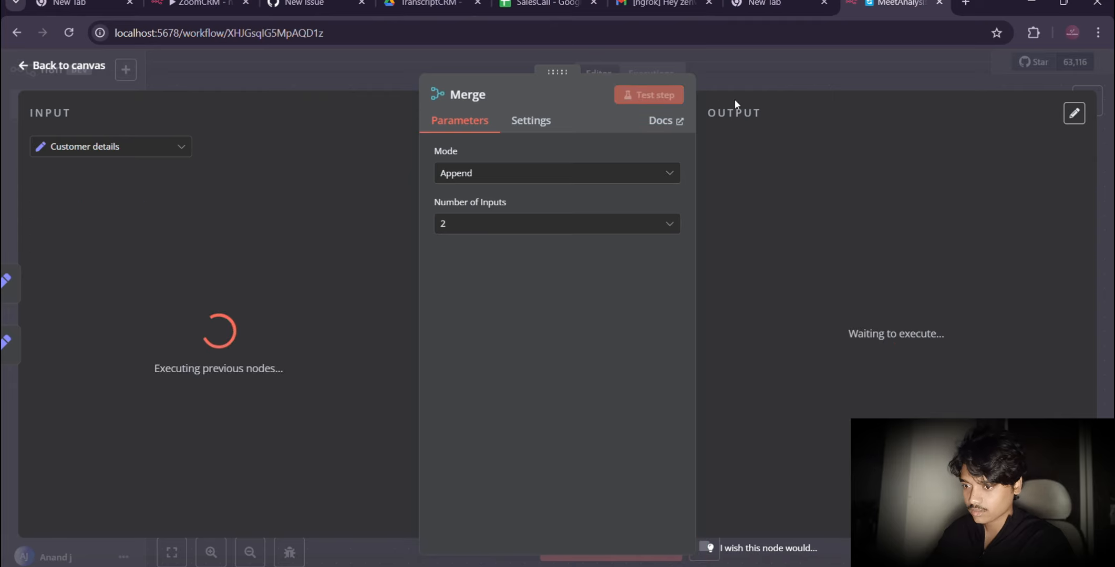
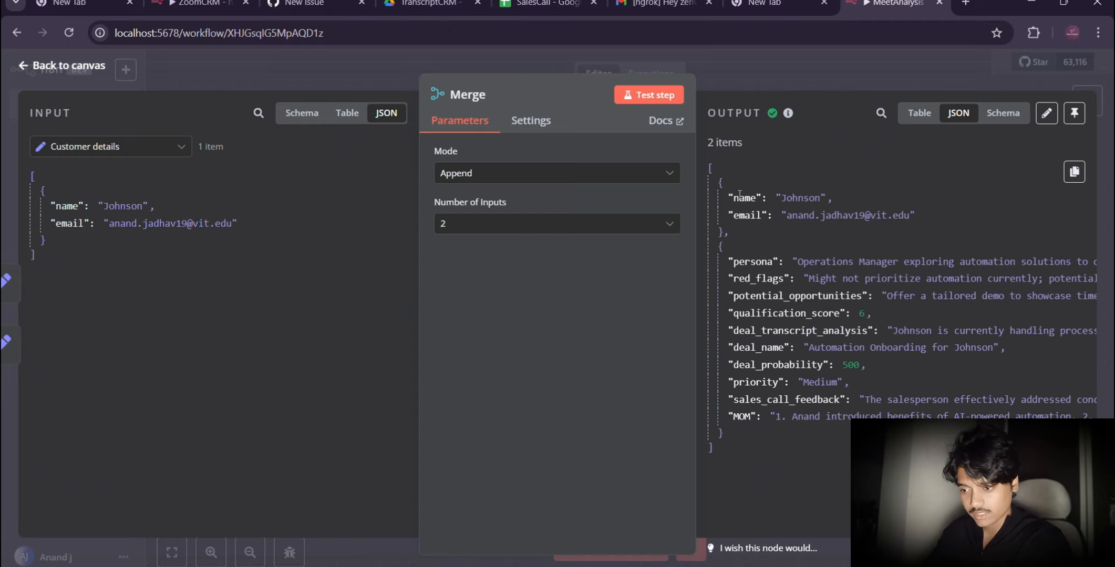
Step: Return to the canvas, switch to Google Drive, open the SalesCall spreadsheet in the AAA > ZoomCRM folder, and copy its link
click(40, 68)
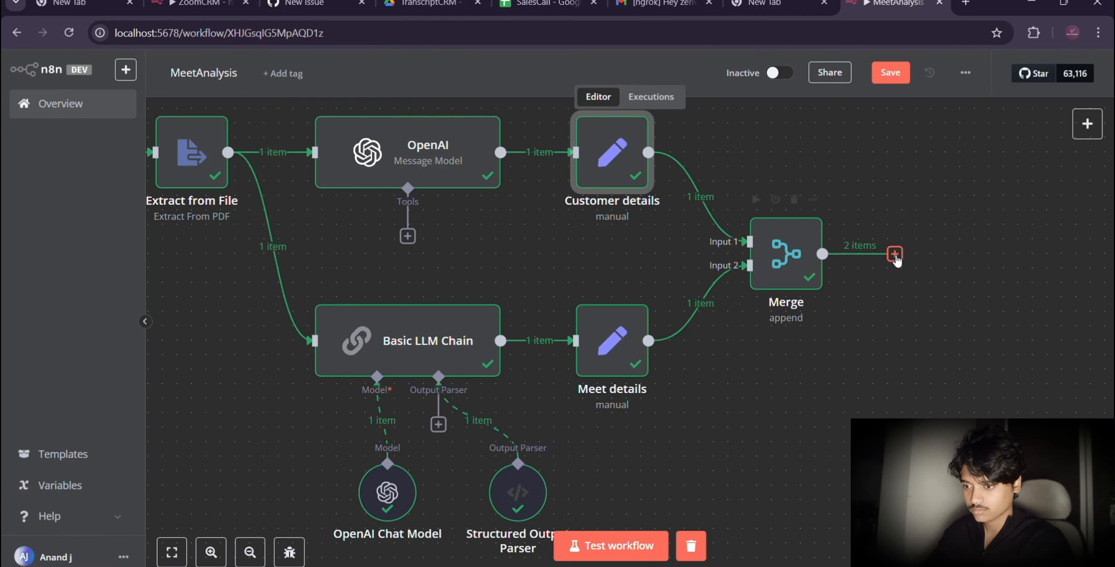
click(894, 255)
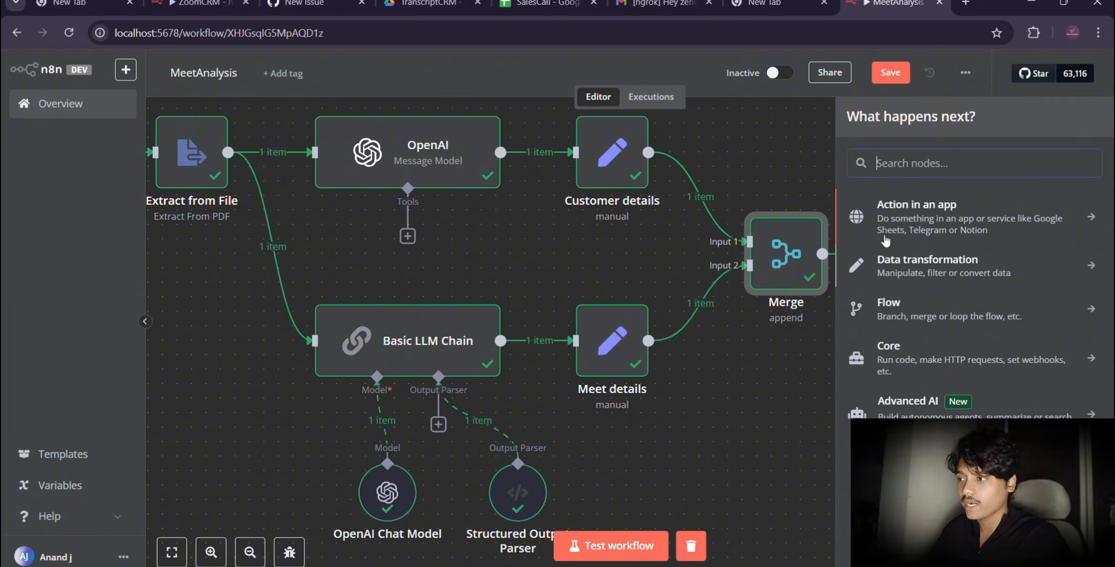
click(422, 4)
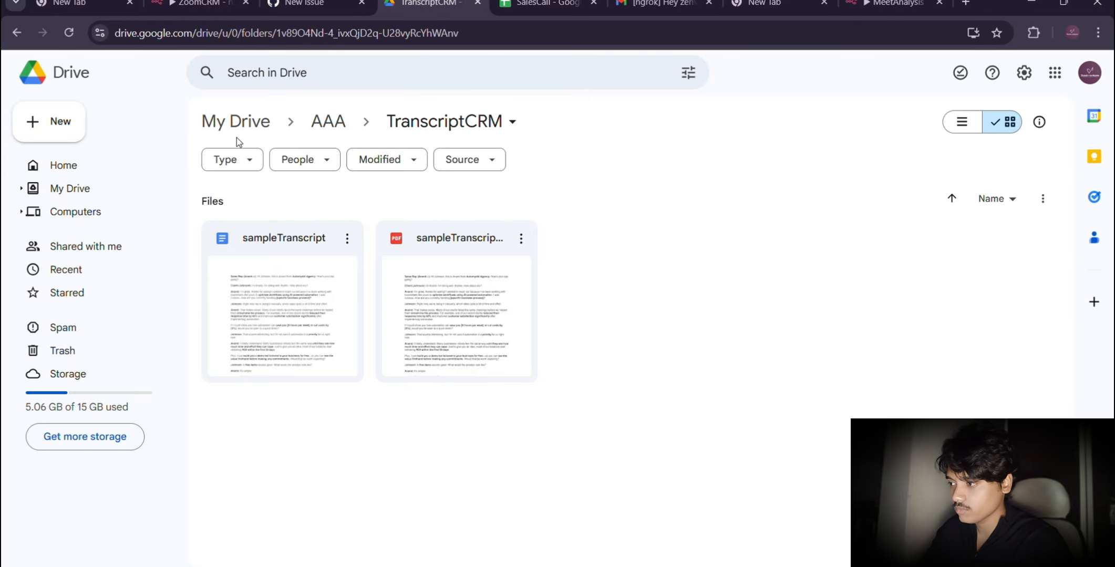
click(330, 124)
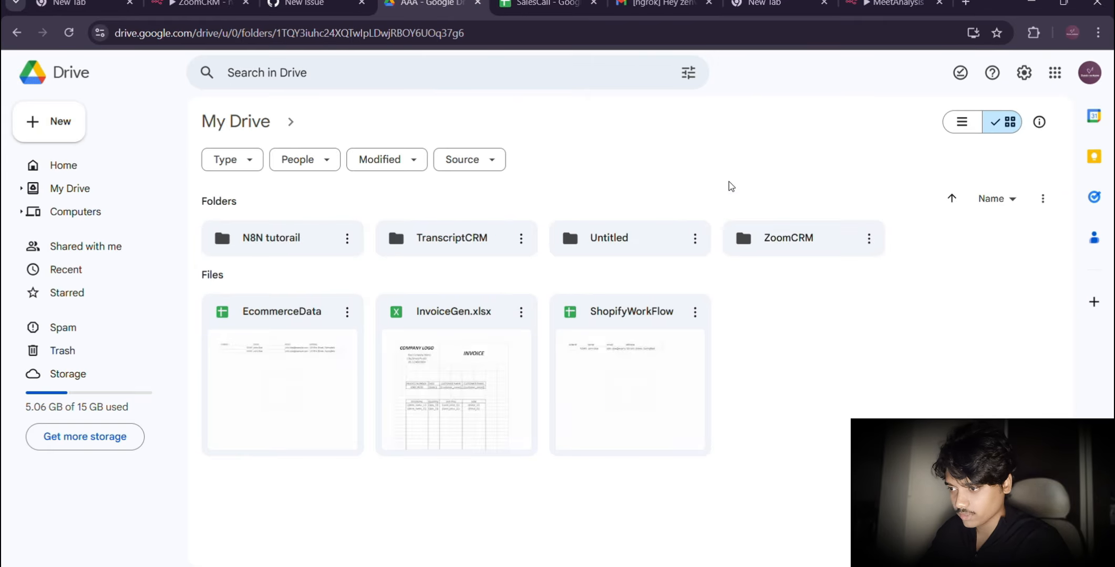
double_click(772, 239)
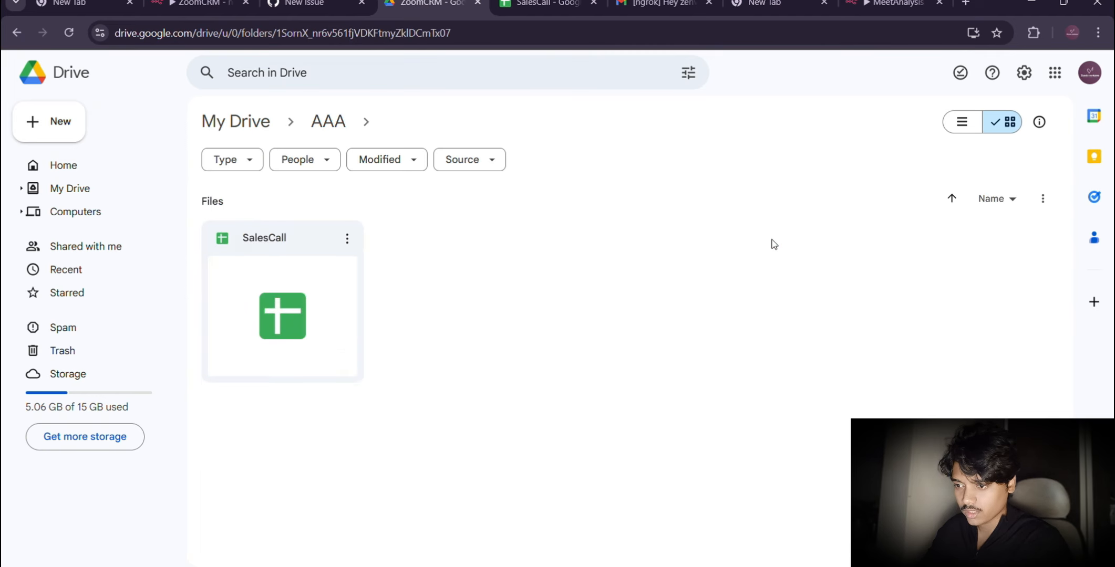
click(282, 285)
double_click(282, 286)
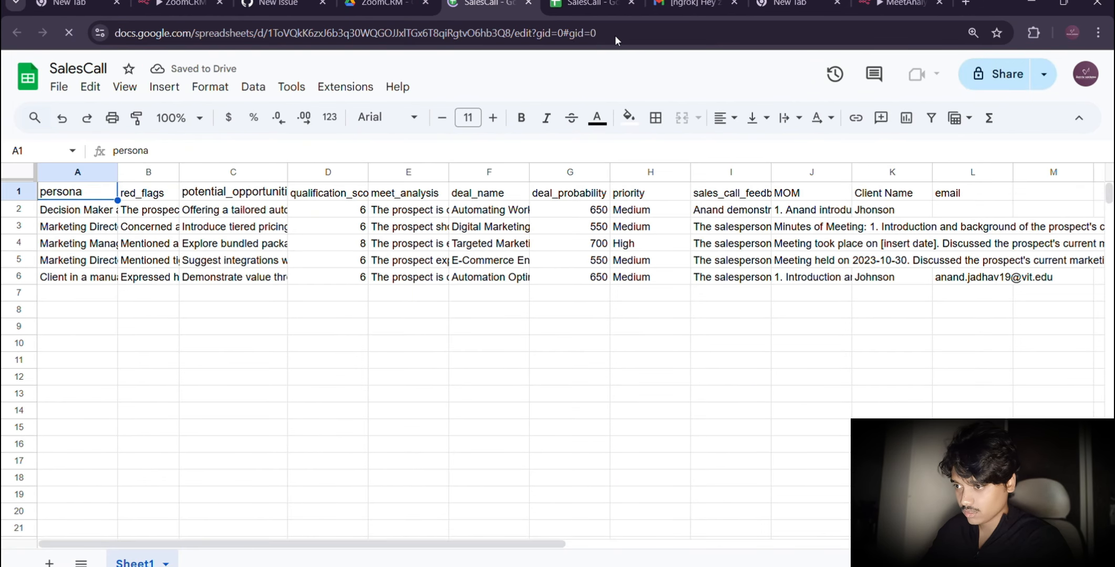
click(1043, 74)
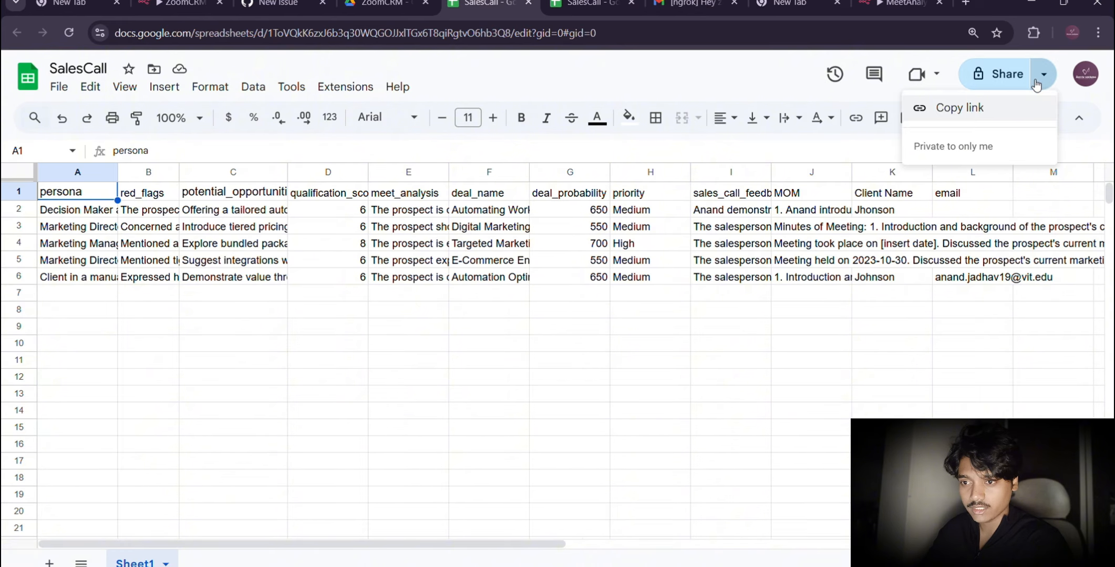
click(971, 107)
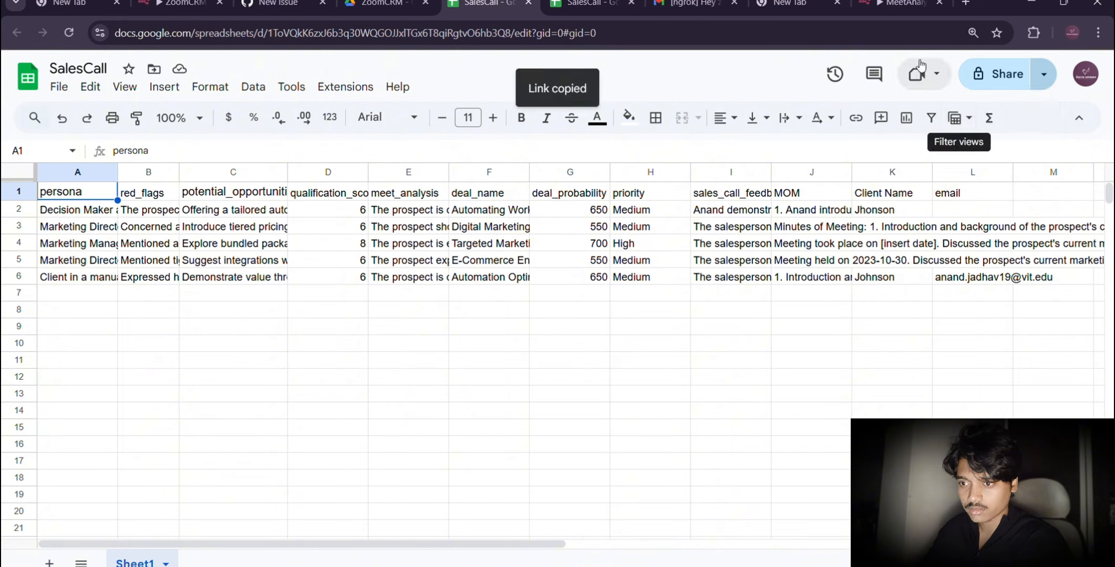
Step: Switch back to the n8n MeetAnalysis workflow and add a Google Sheets "Append or update row in sheet" node after Merge
click(893, 4)
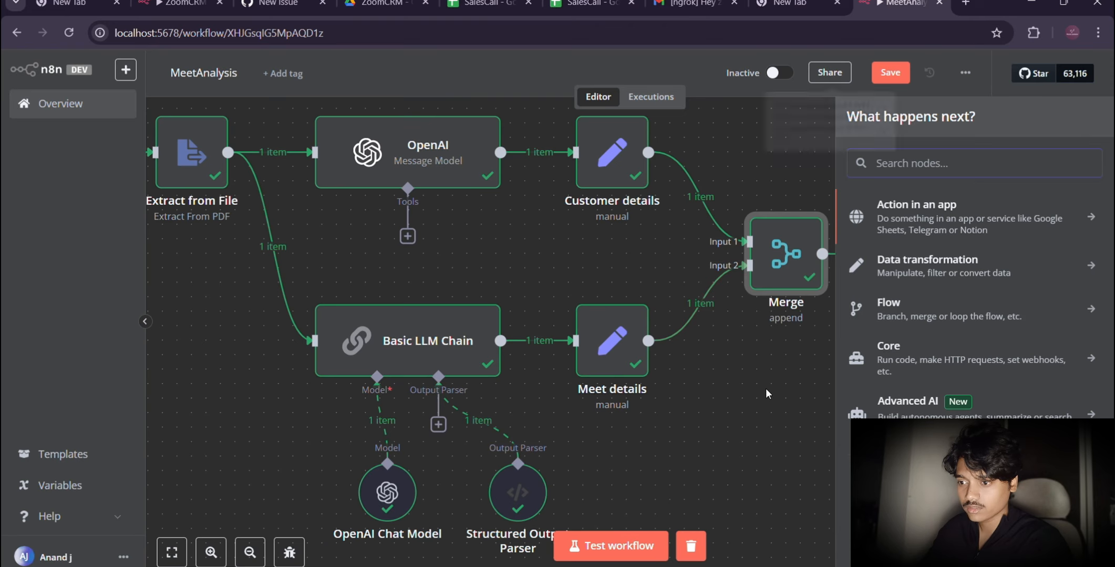
scroll(766, 389, up, 2)
scroll(765, 388, right, 1)
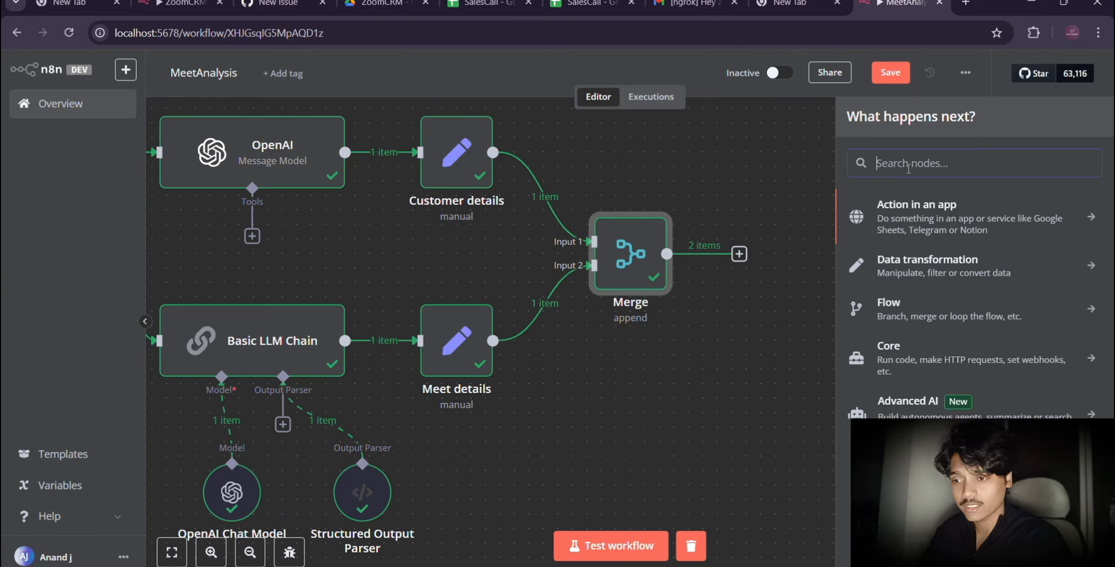
text(Goo)
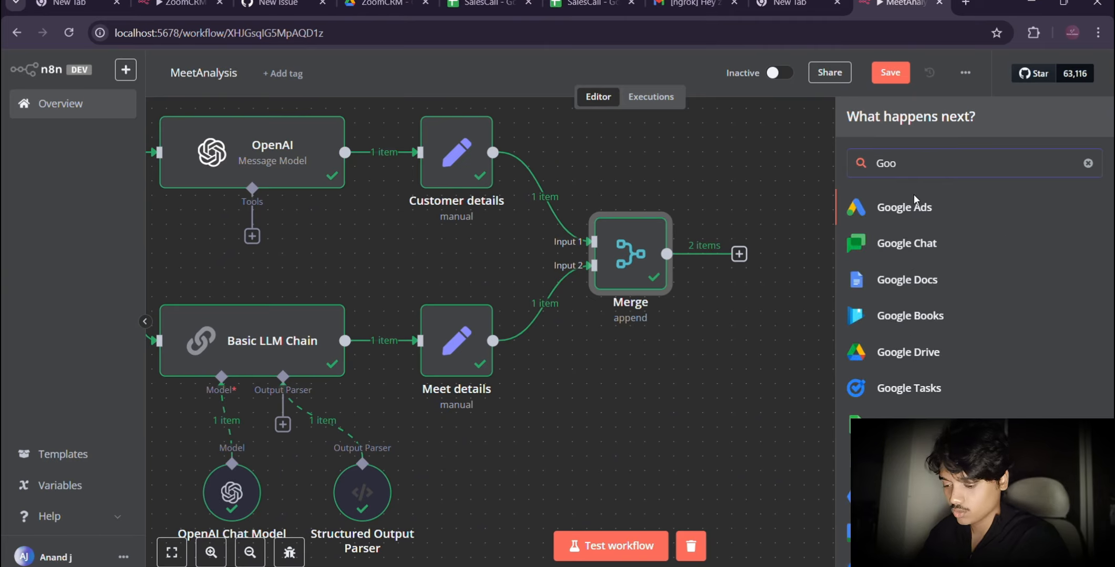
click(893, 422)
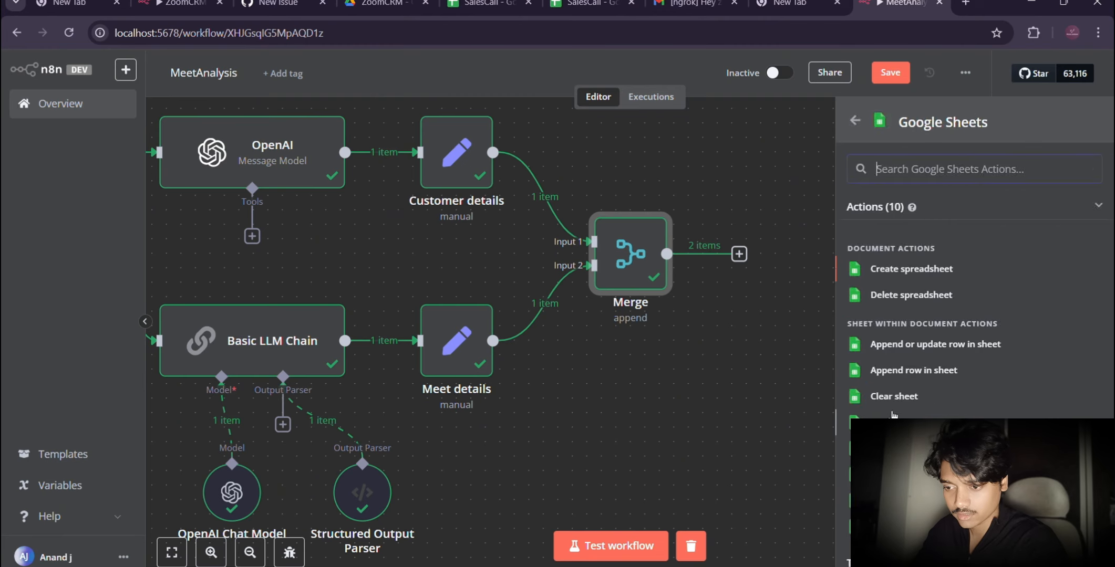
click(902, 346)
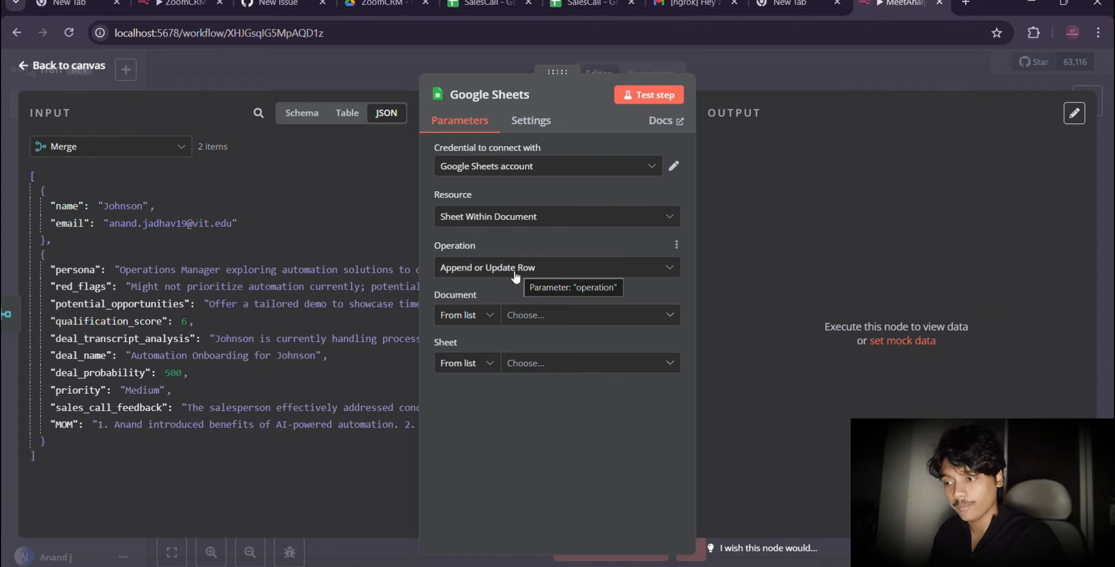
Step: Set the Google Sheets node's document by URL to the copied spreadsheet link, and choose Sheet1 as the sheet
click(489, 316)
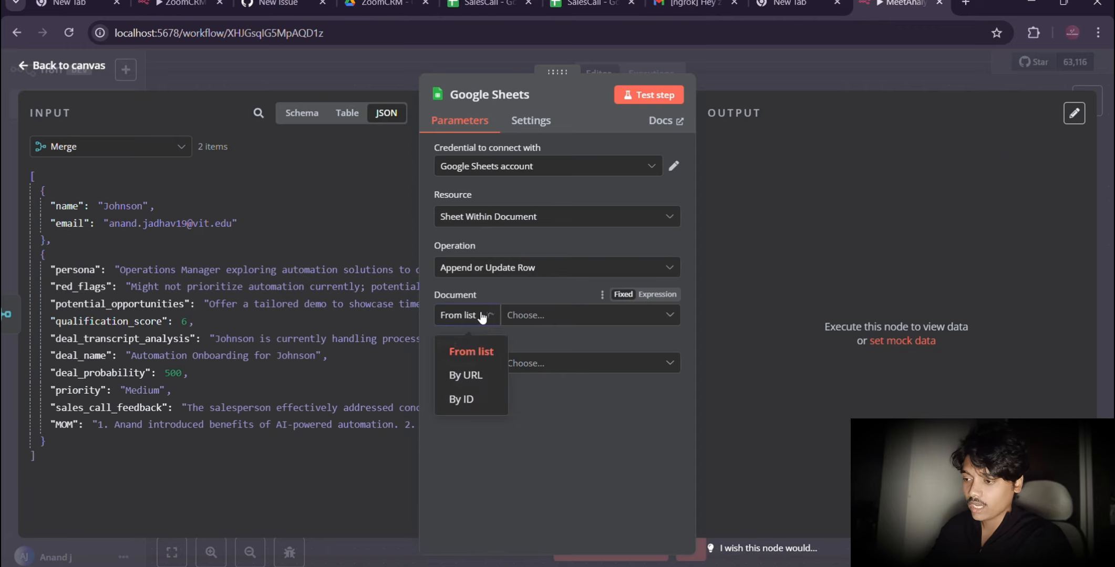
click(465, 376)
click(538, 316)
key(ctrl+v)
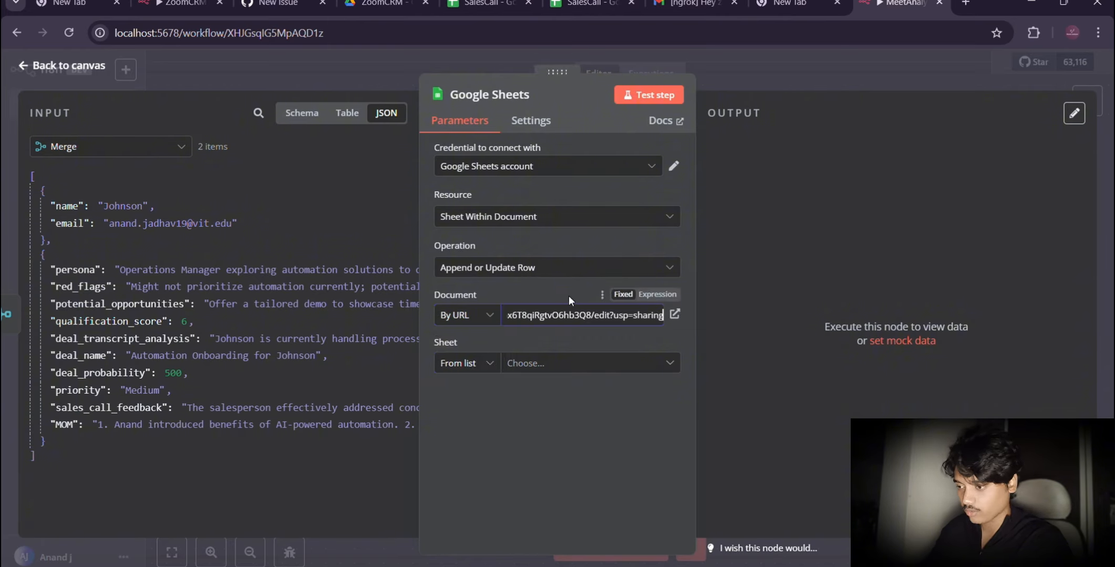
click(518, 365)
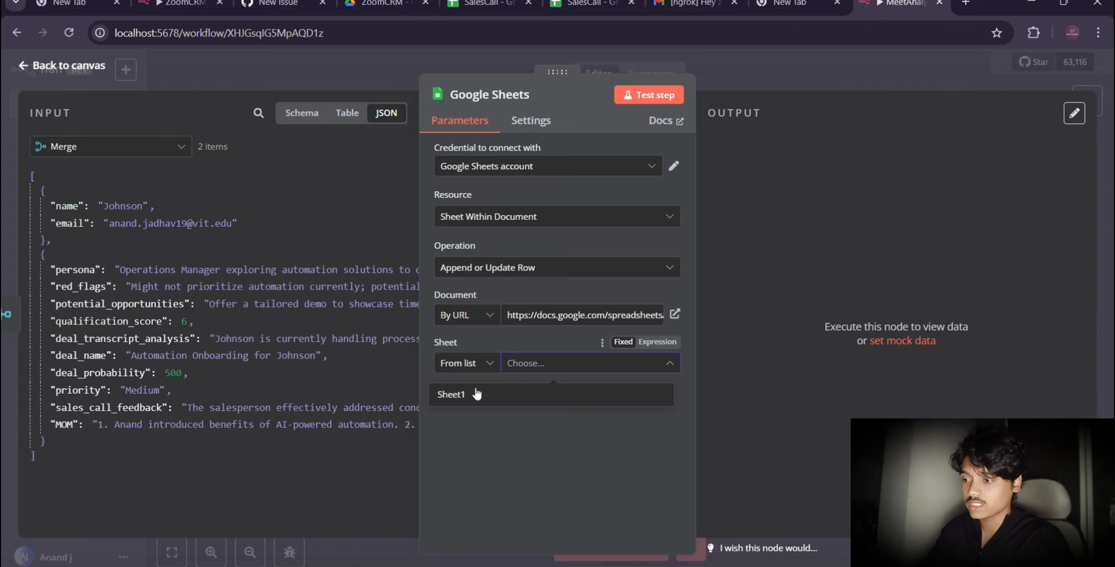
click(457, 401)
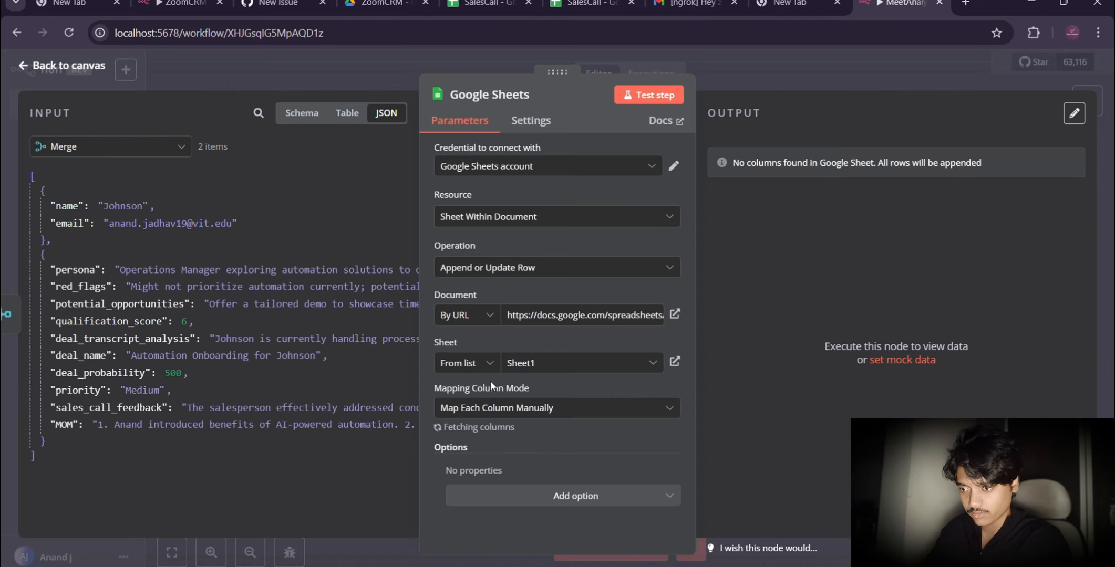
Step: Try to map persona and red_flags from the Merge node's JSON data to the matching sheet columns
scroll(496, 418, down, 2)
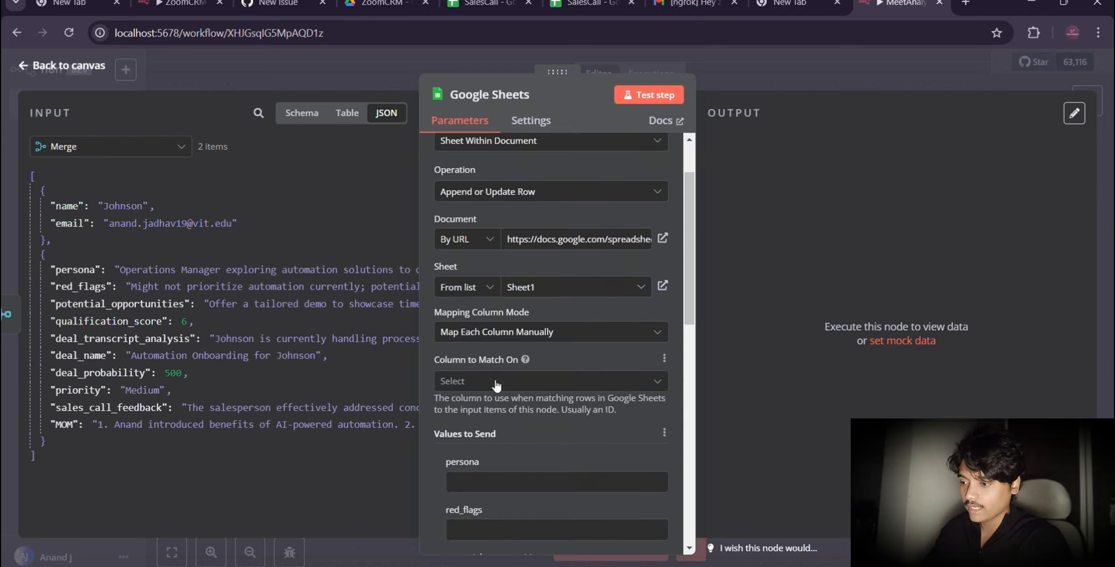
scroll(482, 356, down, 6)
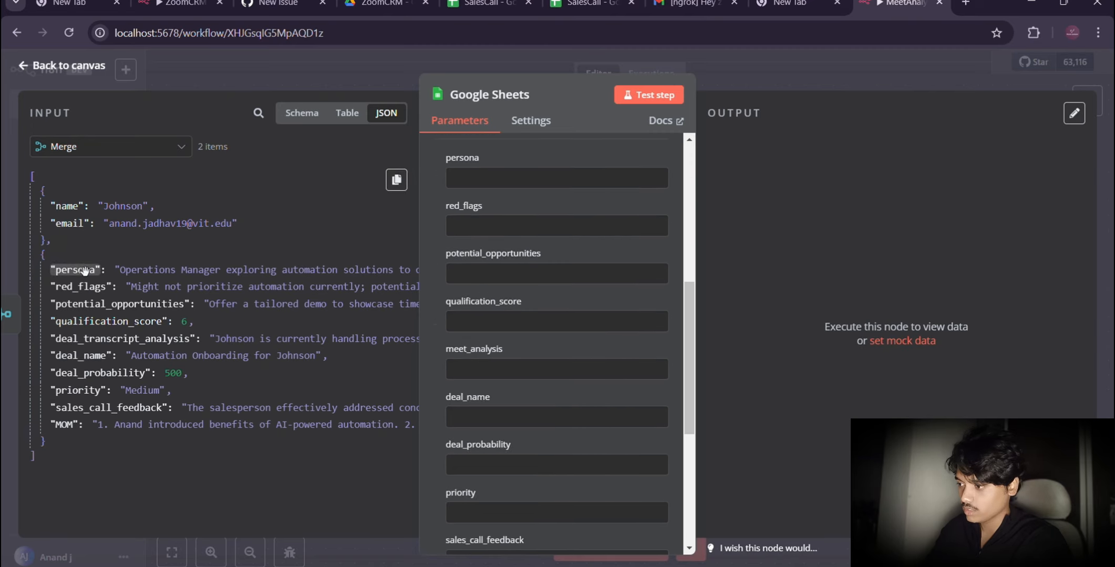
drag(75, 270, 461, 179)
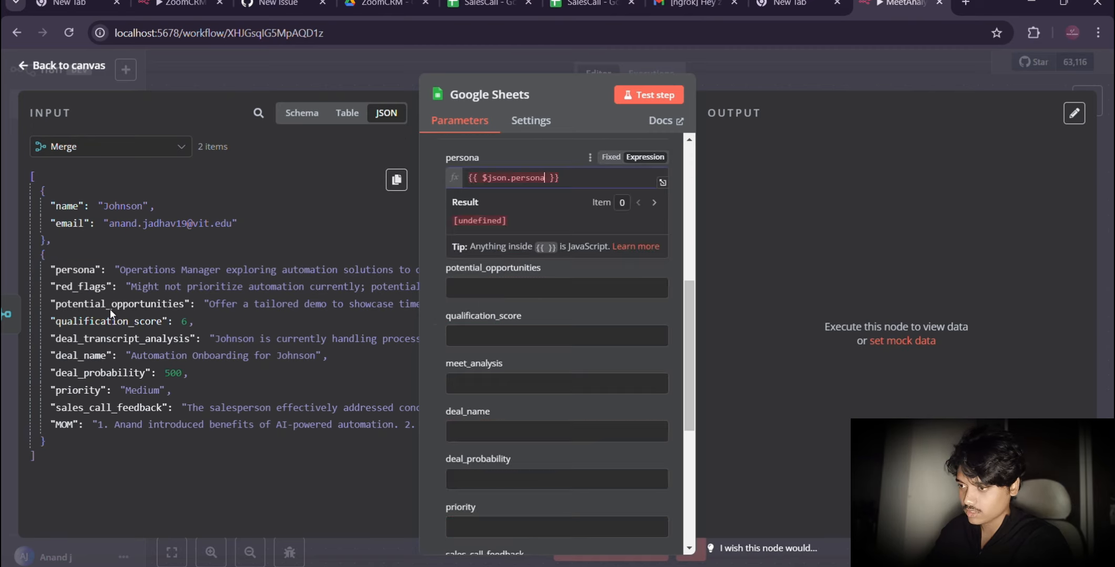
drag(82, 287, 468, 244)
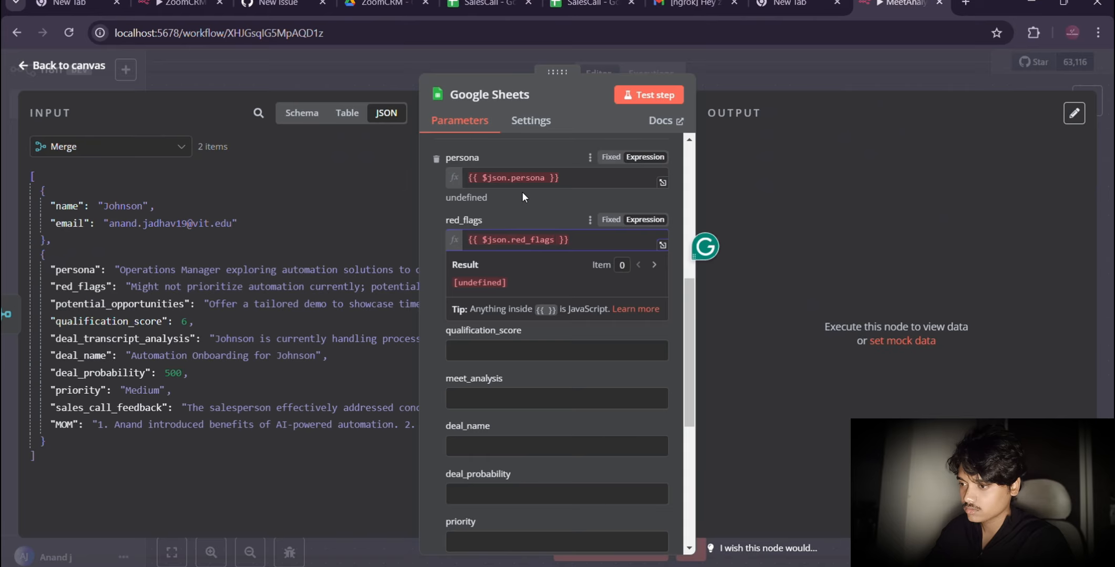
click(566, 199)
scroll(566, 199, up, 2)
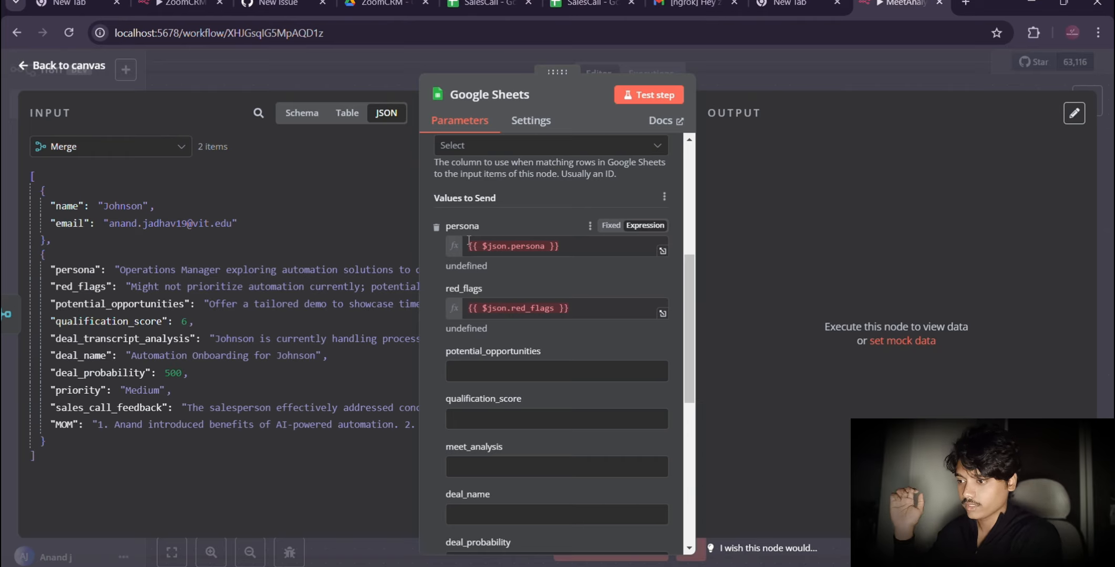
Step: Clear the expressions from the persona and red_flags columns
click(569, 249)
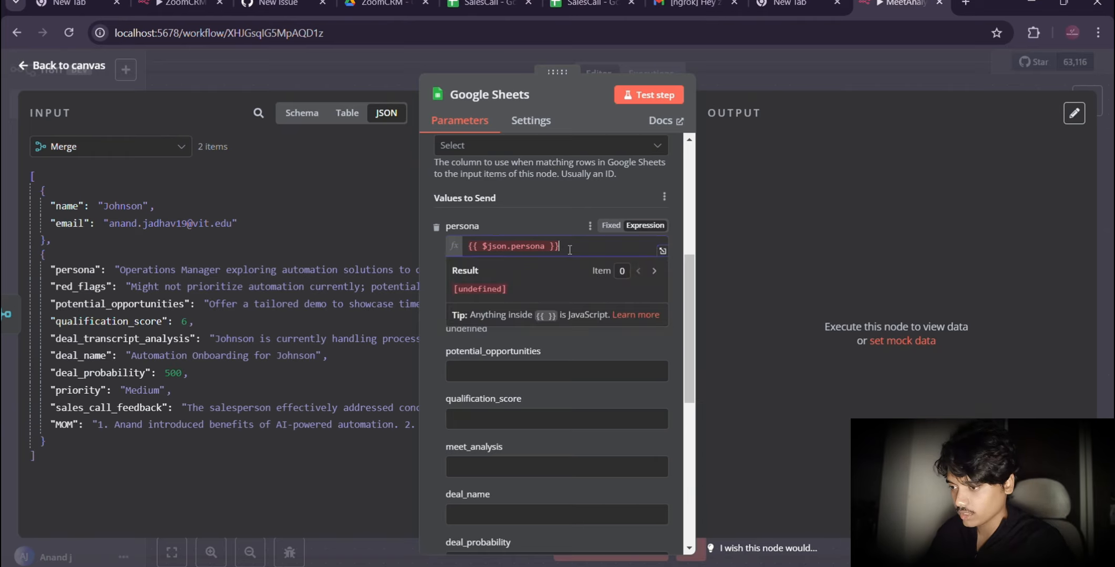
key(ctrl+a)
key(BackSpace)
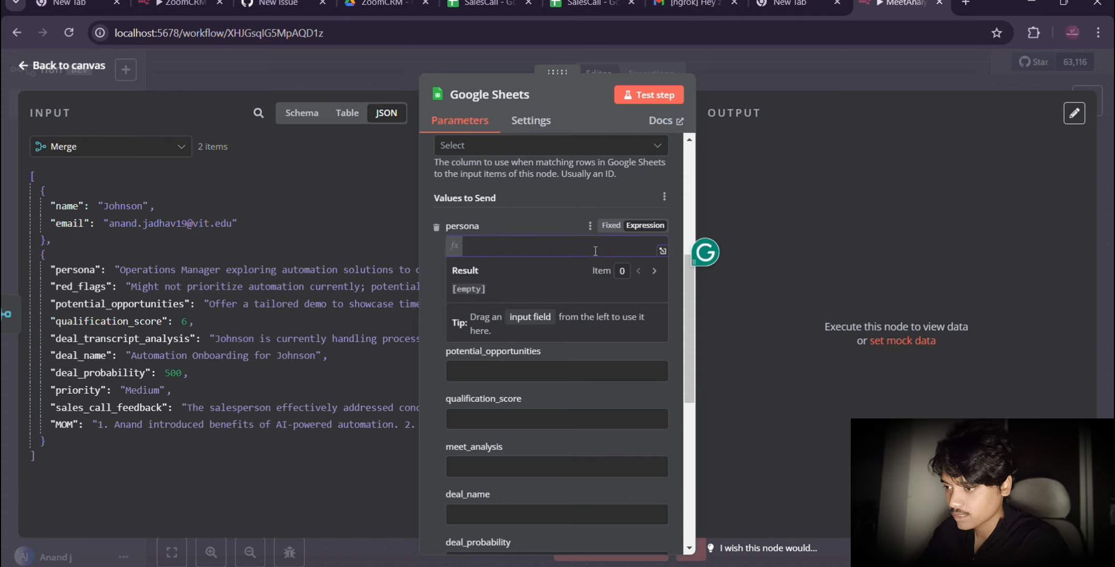
click(581, 310)
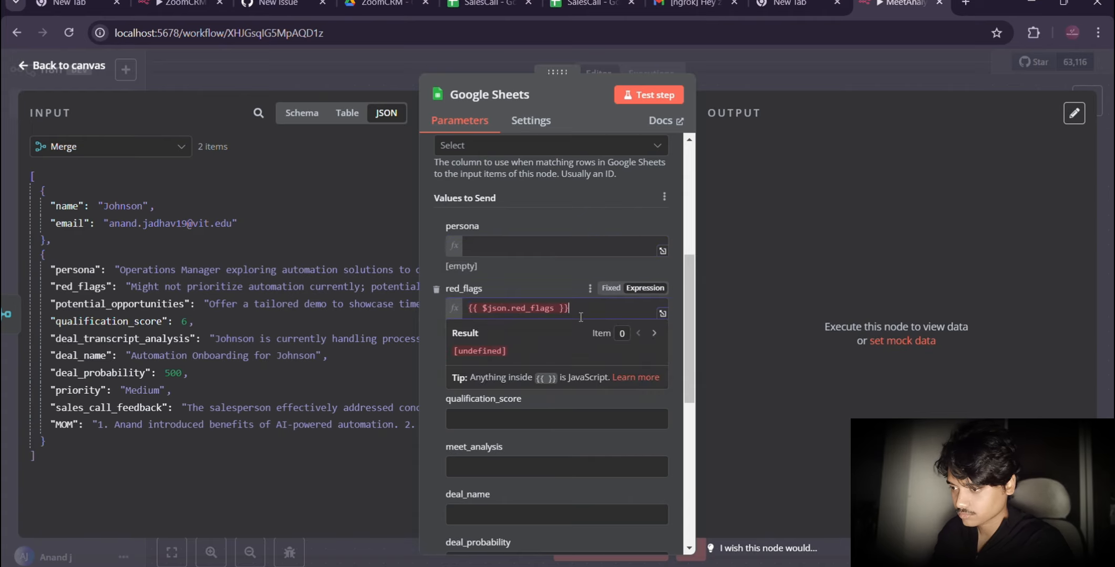
key(ctrl+a)
key(BackSpace)
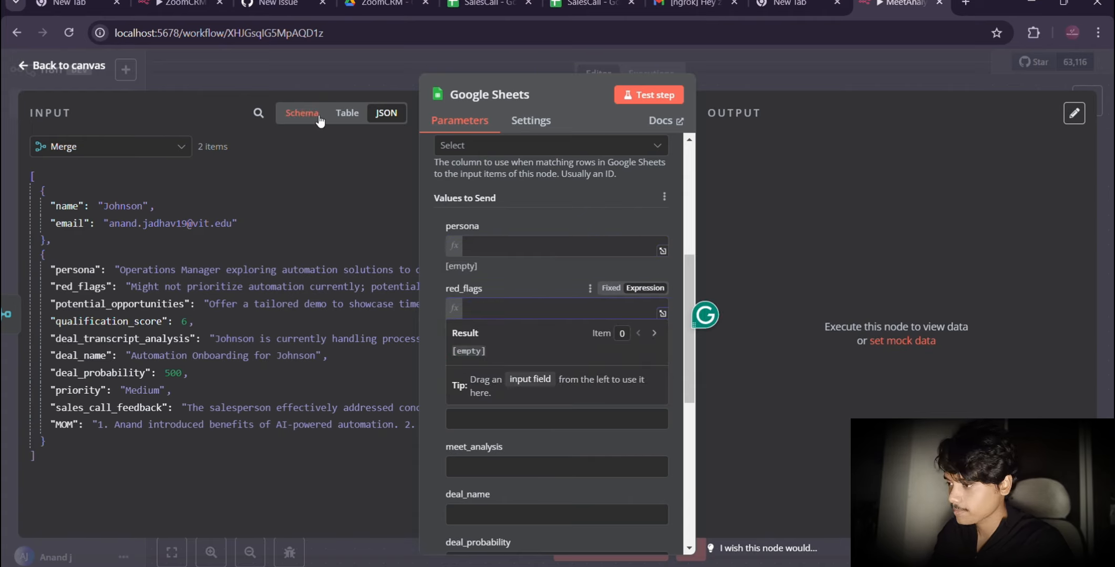
Step: Show the input data as a schema and map its persona field to the persona column as {{ $json.persona }}
click(311, 119)
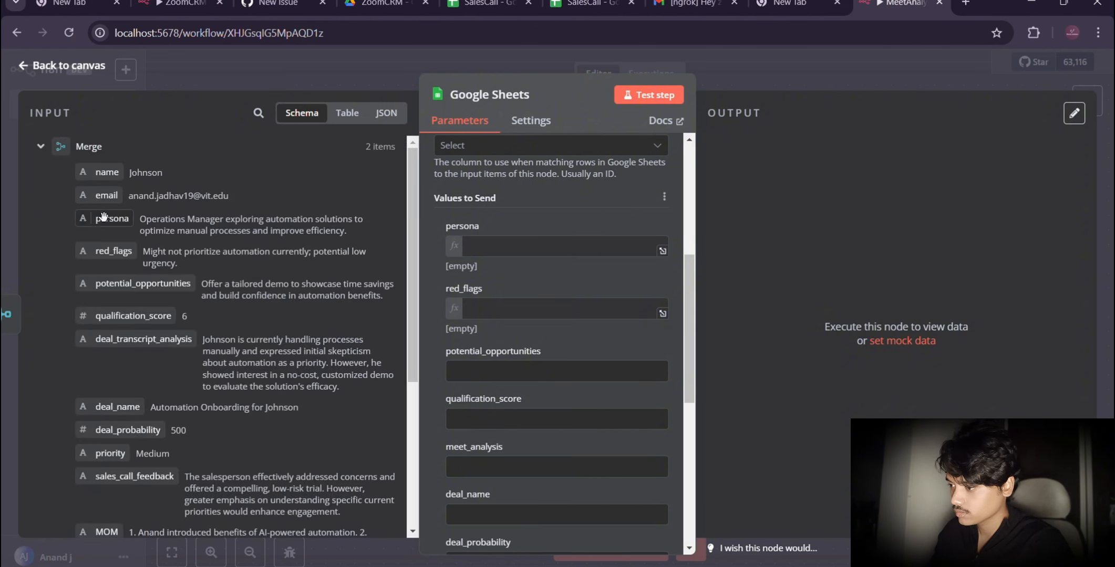
drag(107, 218, 505, 254)
click(485, 247)
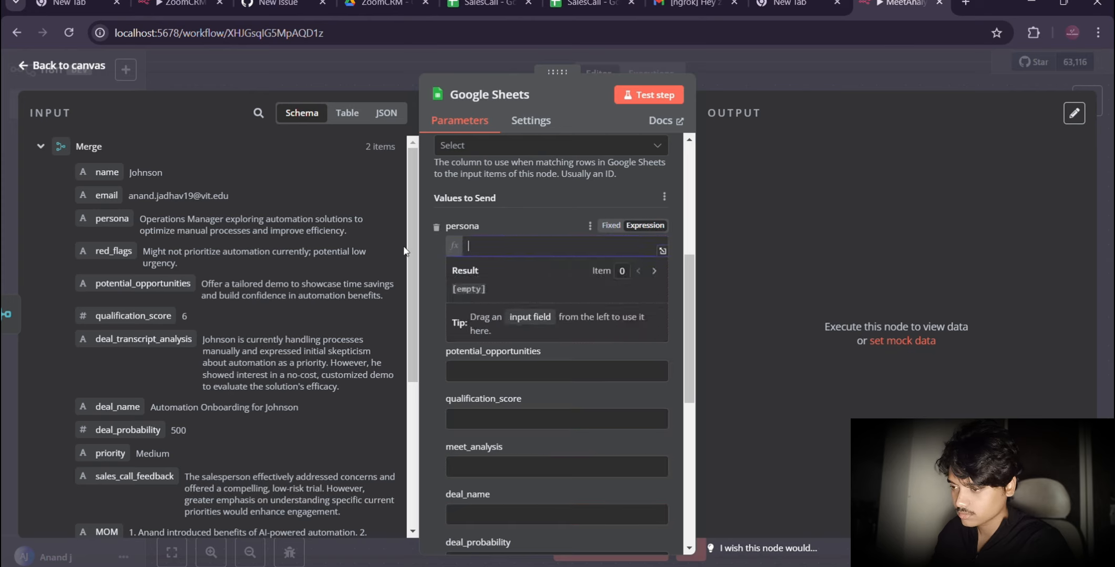
drag(111, 218, 486, 246)
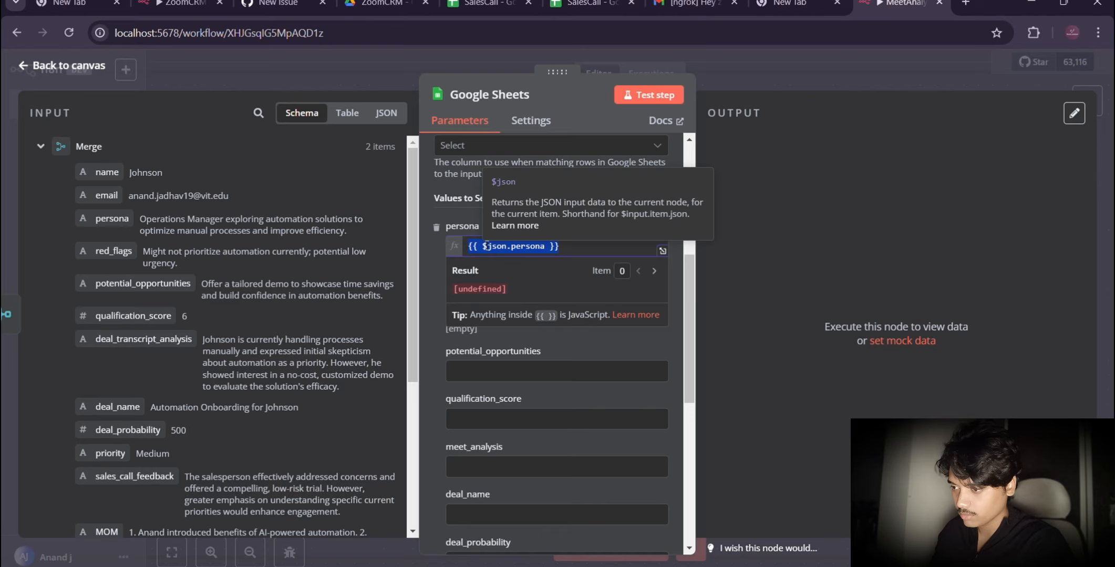
click(531, 334)
click(502, 246)
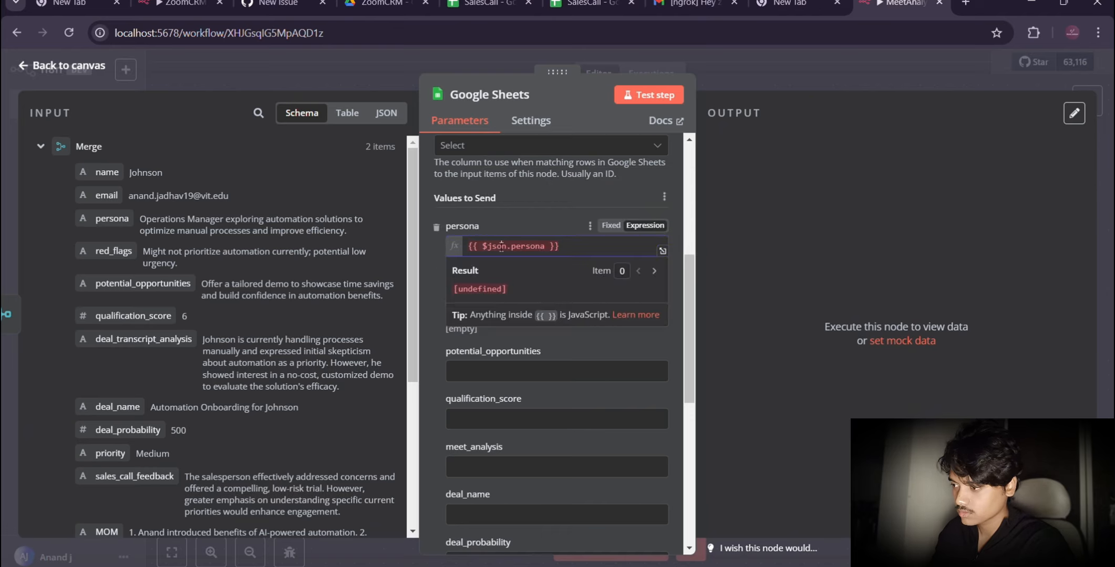
Step: Set the column to match on to deal_name for the Google Sheets node
scroll(534, 233, up, 2)
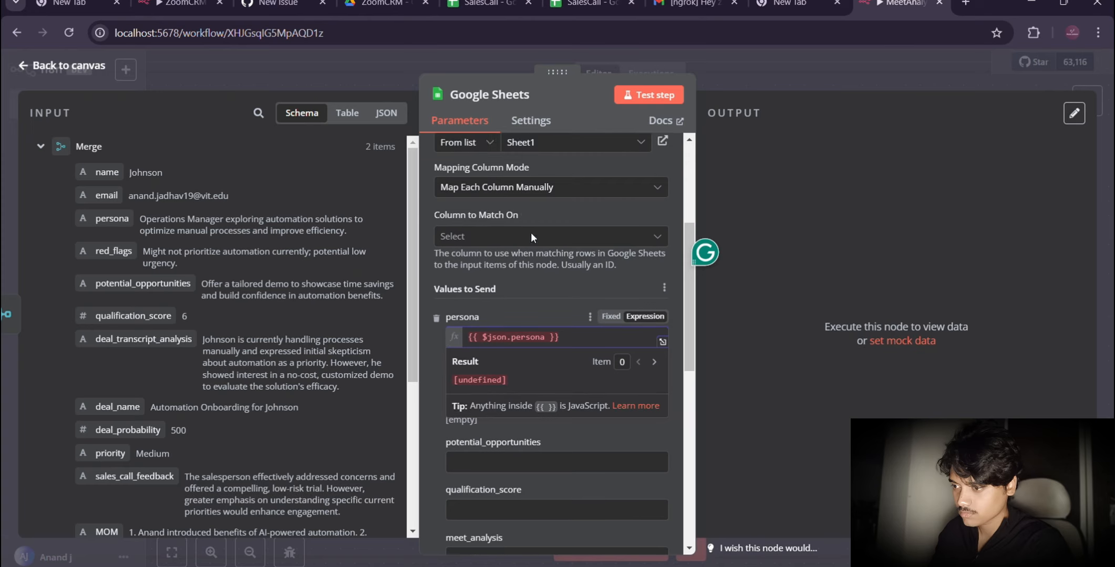
click(479, 241)
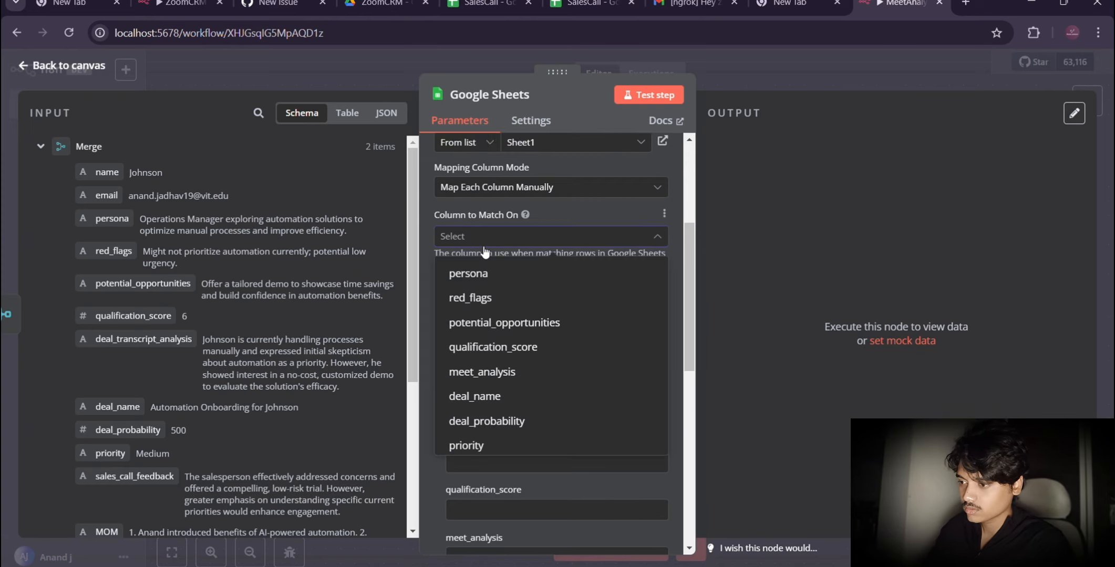
scroll(521, 399, down, 2)
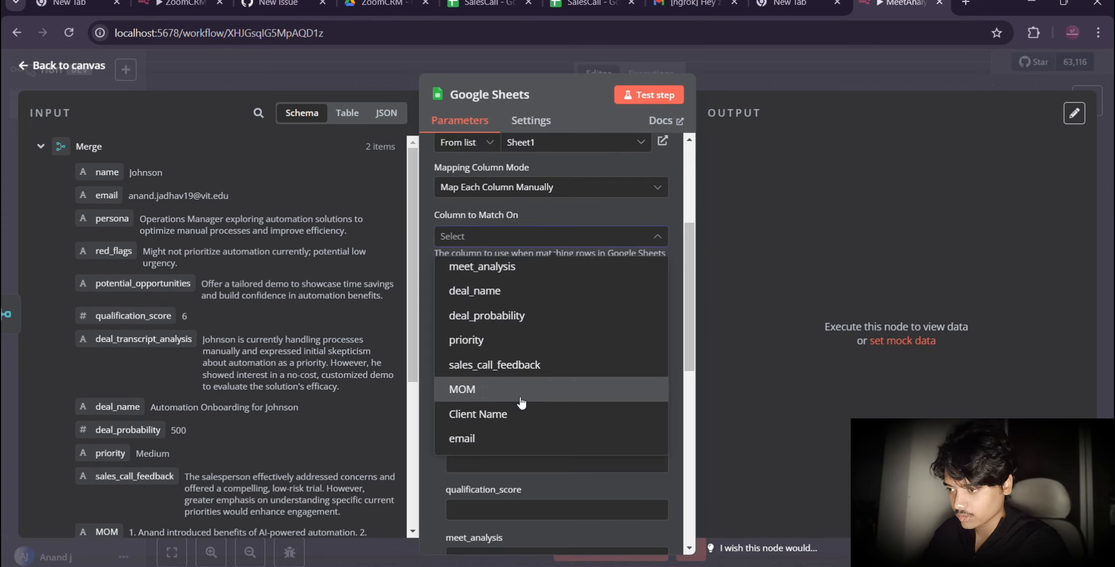
scroll(522, 399, up, 2)
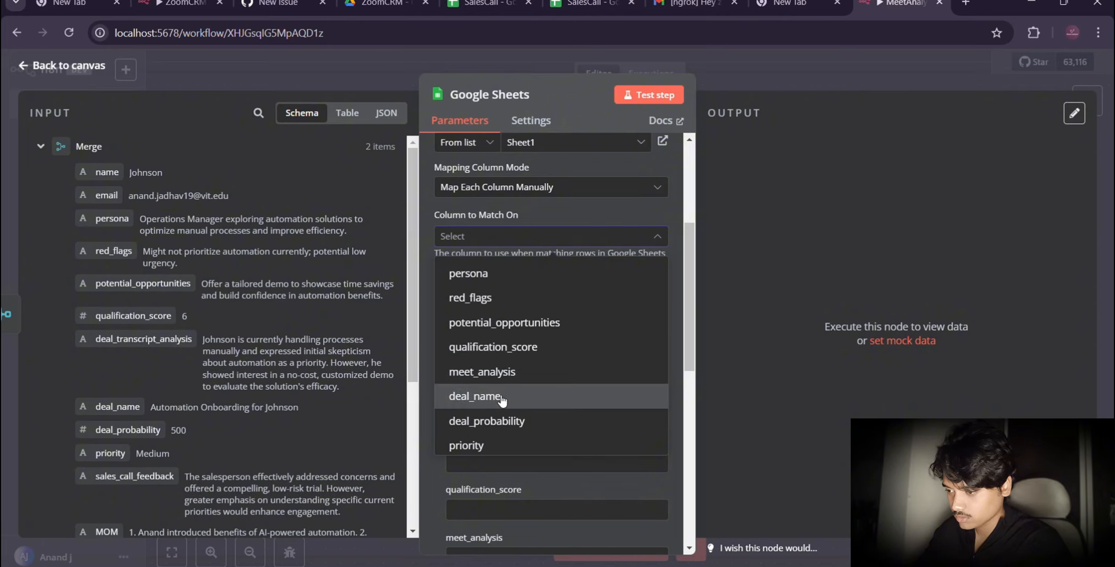
click(502, 398)
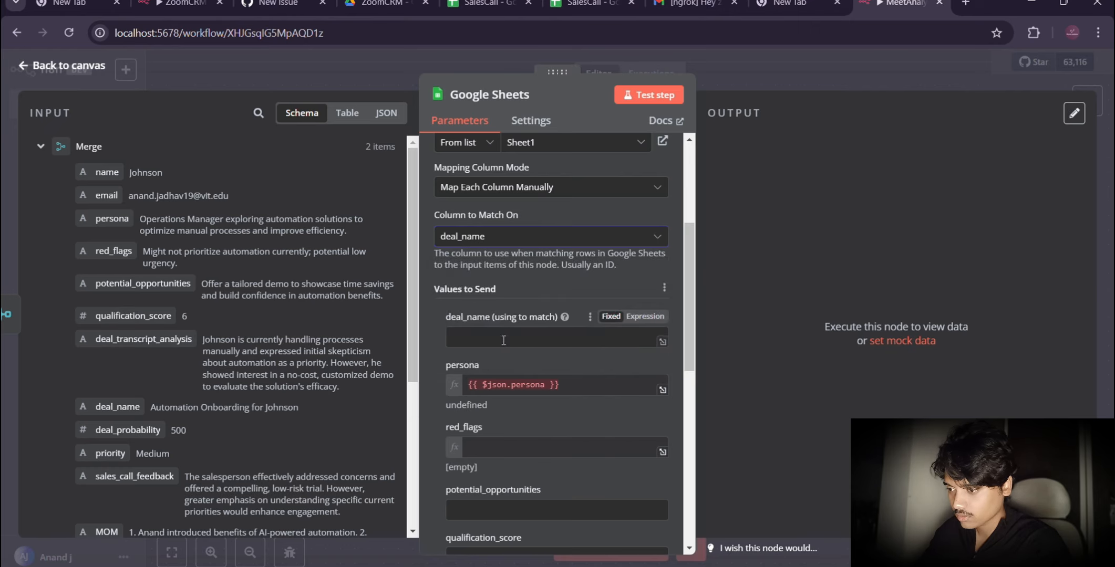
Step: Set the Google Sheets node's column mapping mode to Map Automatically
scroll(546, 332, up, 3)
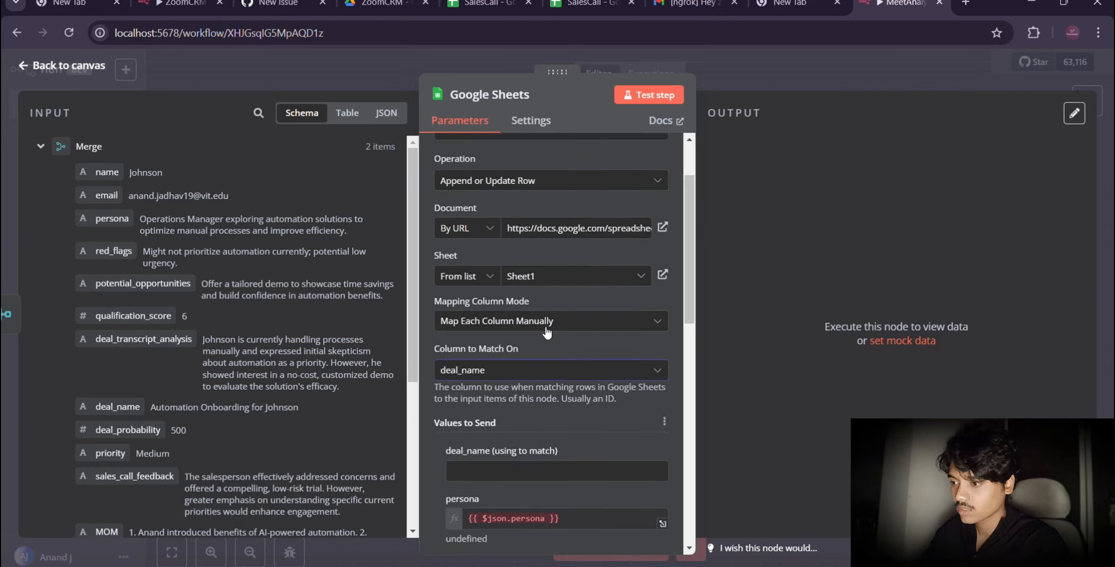
click(545, 329)
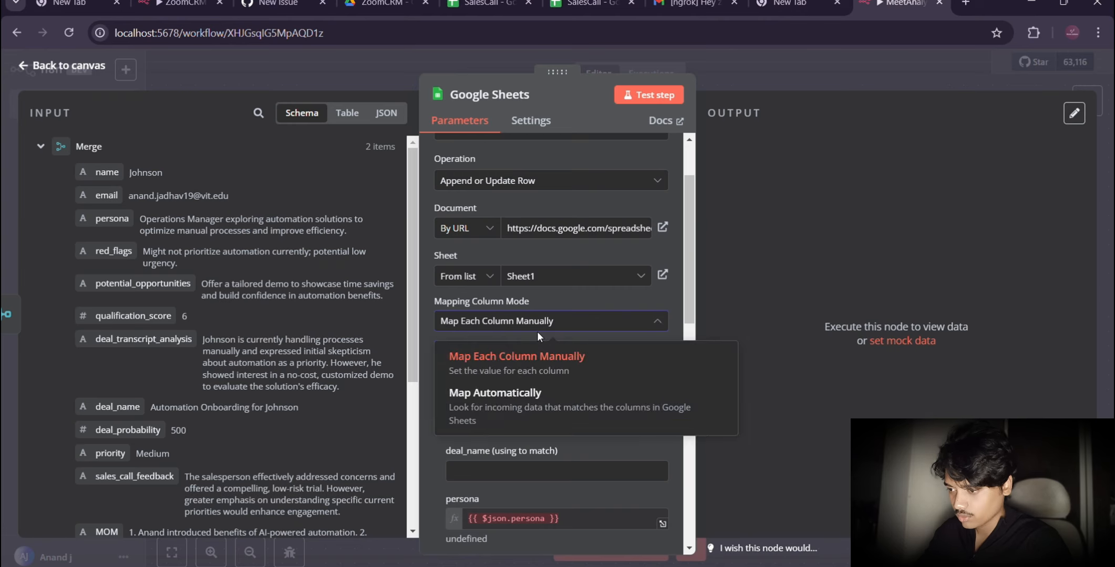
click(492, 409)
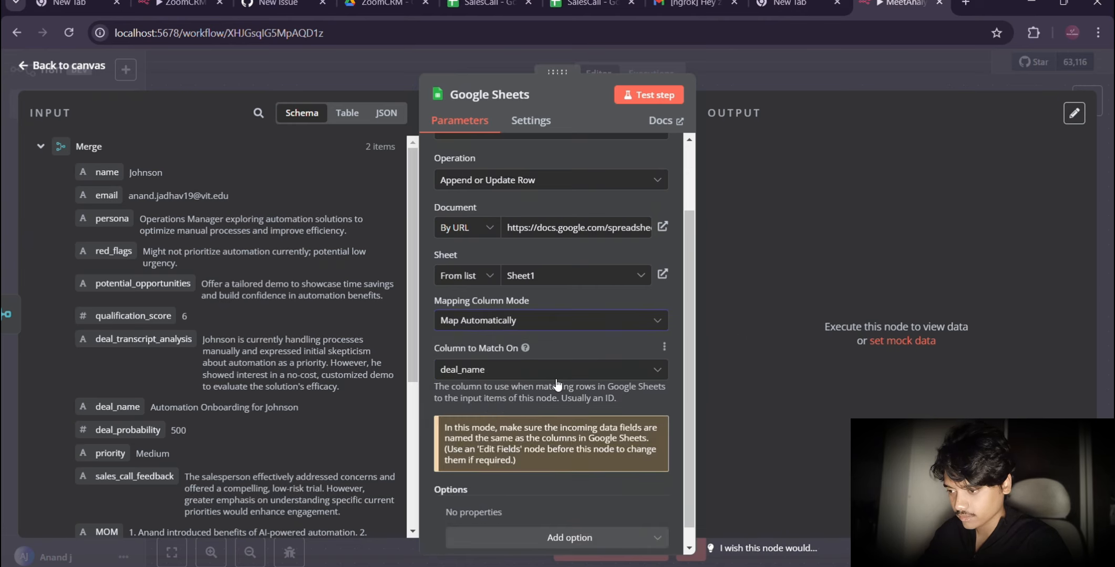
scroll(557, 385, down, 1)
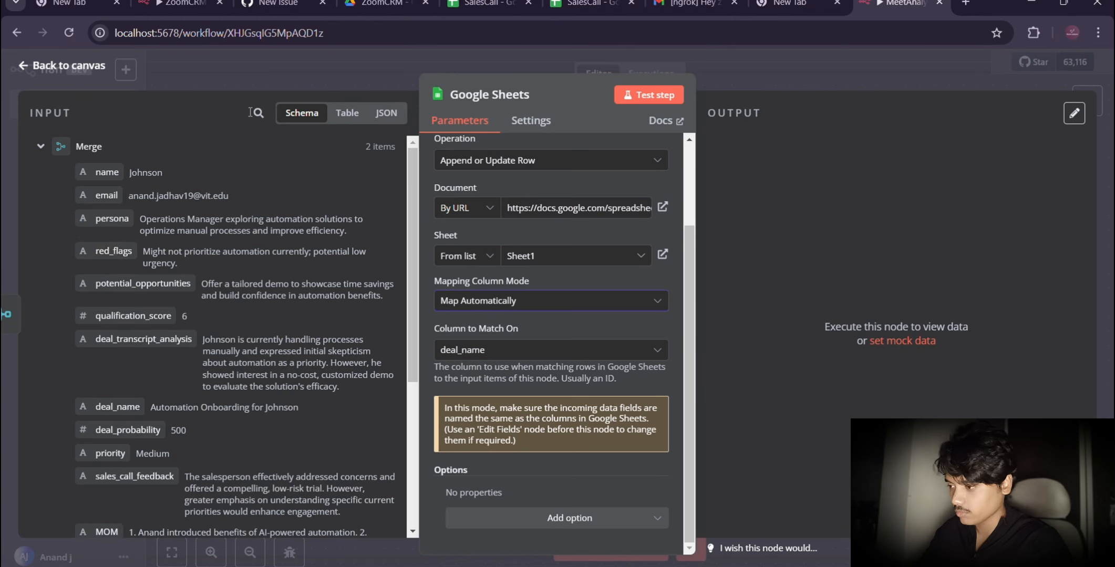
Step: Check the column headers of the SalesCall sheet in Google Sheets, return to the n8n workflow and test the Google Sheets node
click(486, 5)
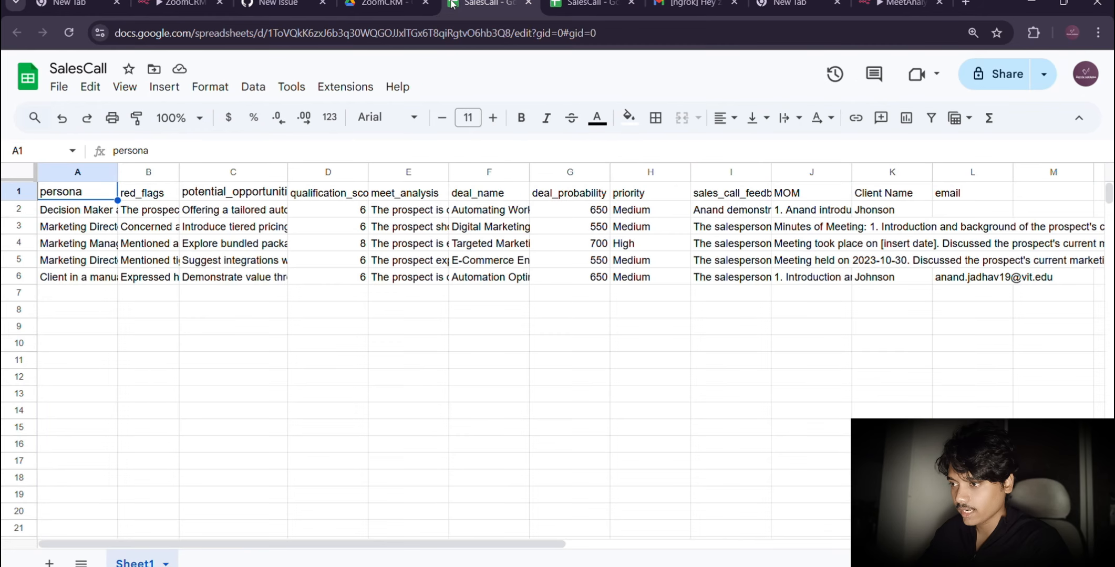
scroll(729, 293, right, 4)
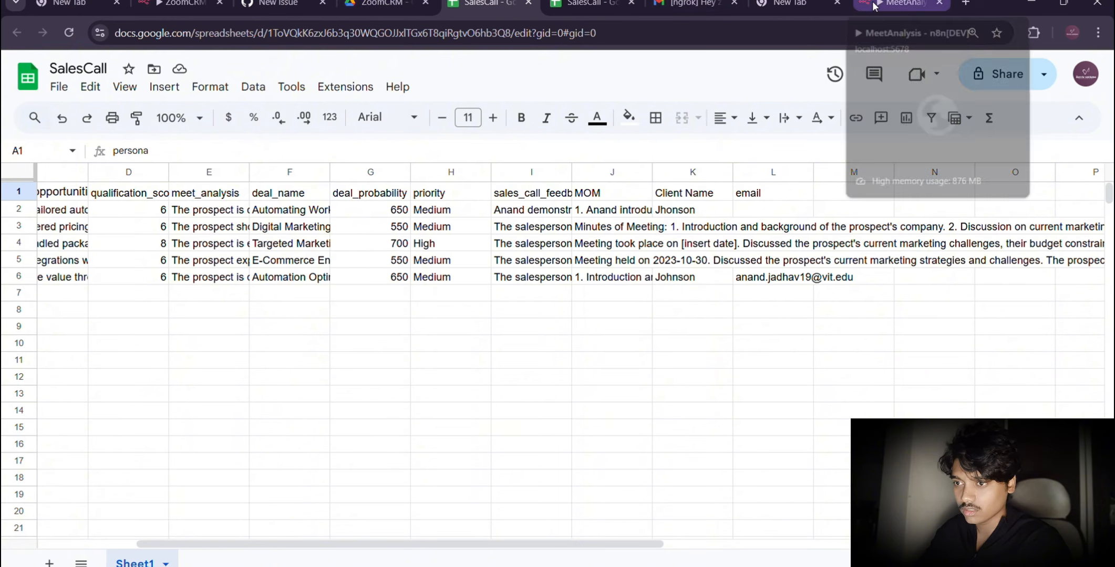
click(899, 5)
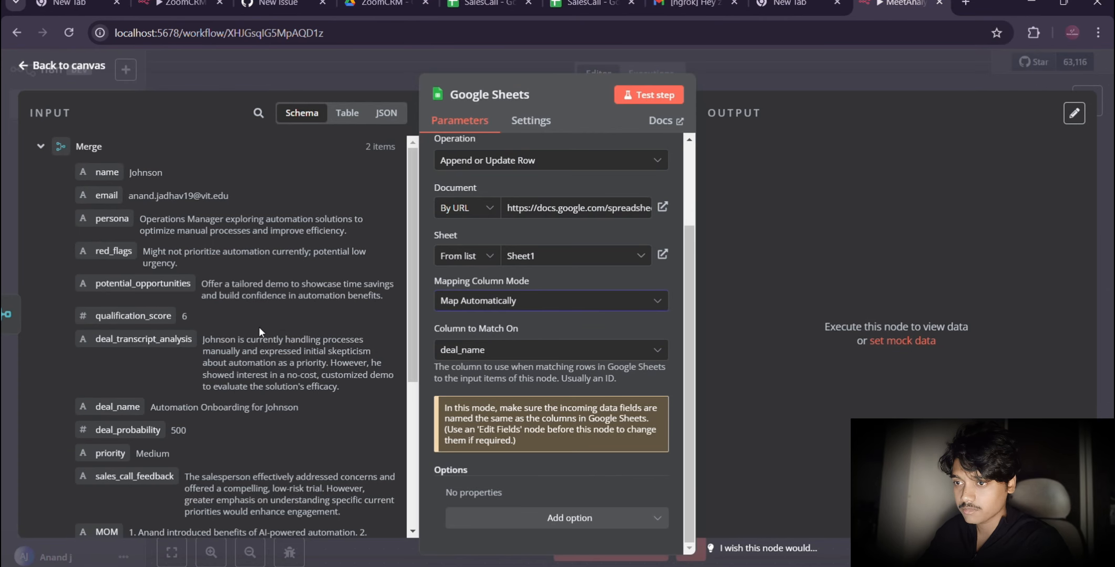
click(654, 98)
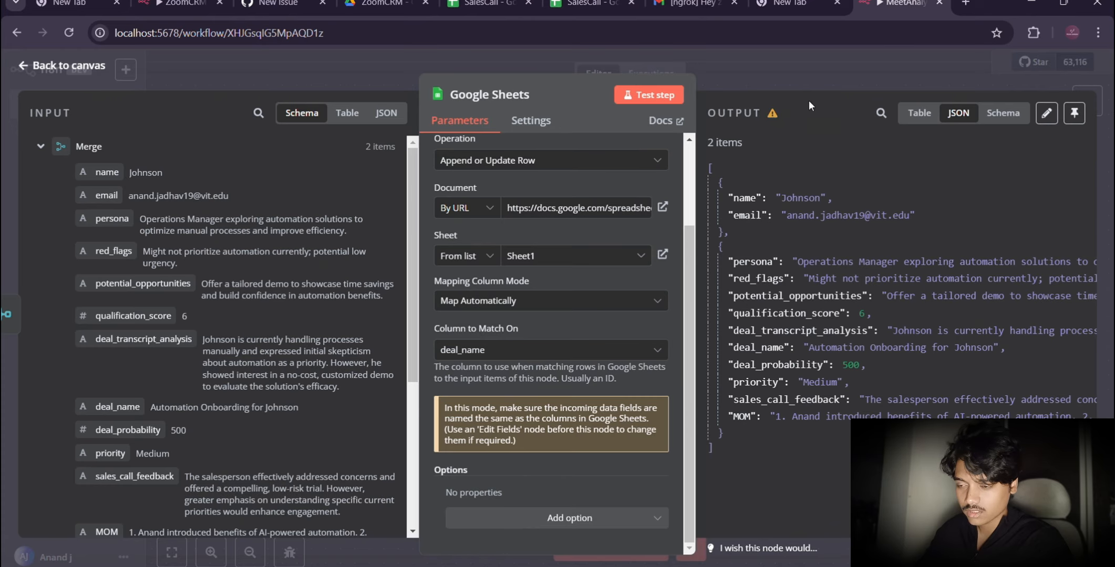
Step: Switch to the SalesCall spreadsheet, select row 8 and widen the persona column
click(455, 6)
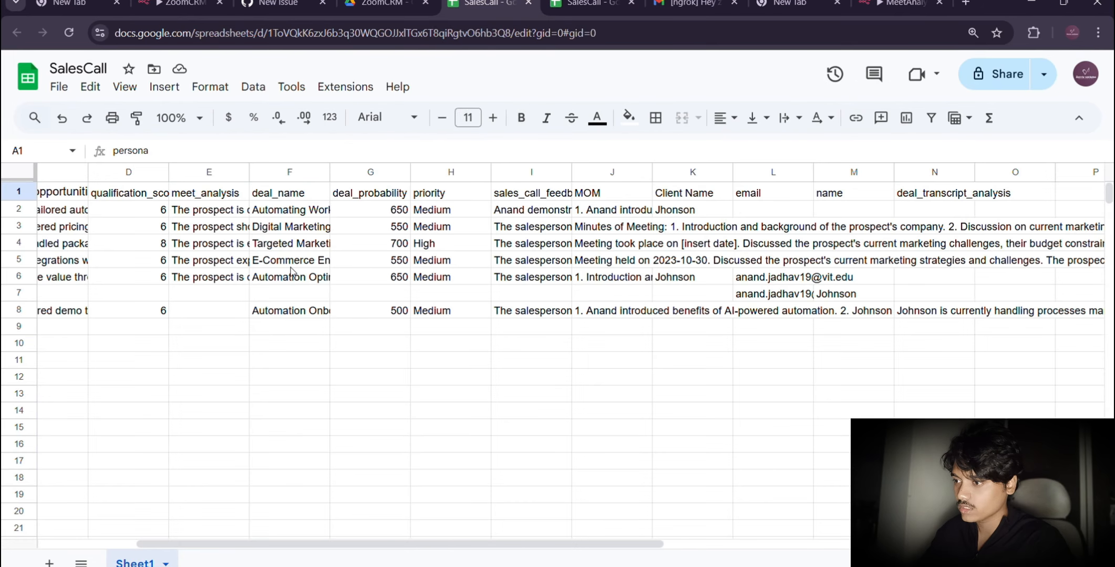
scroll(169, 357, left, 4)
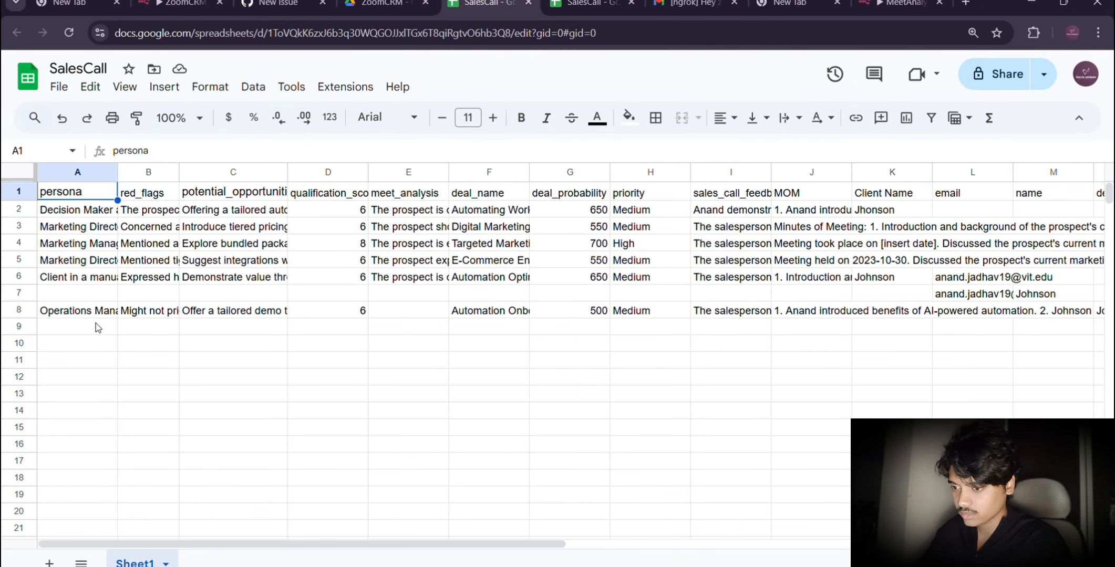
click(16, 310)
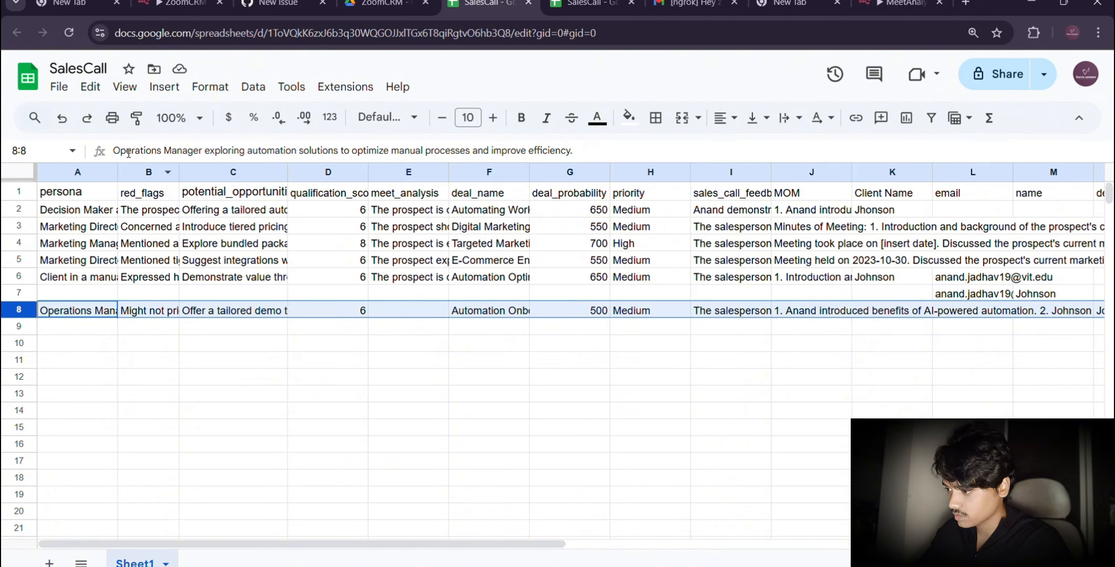
drag(118, 173, 183, 173)
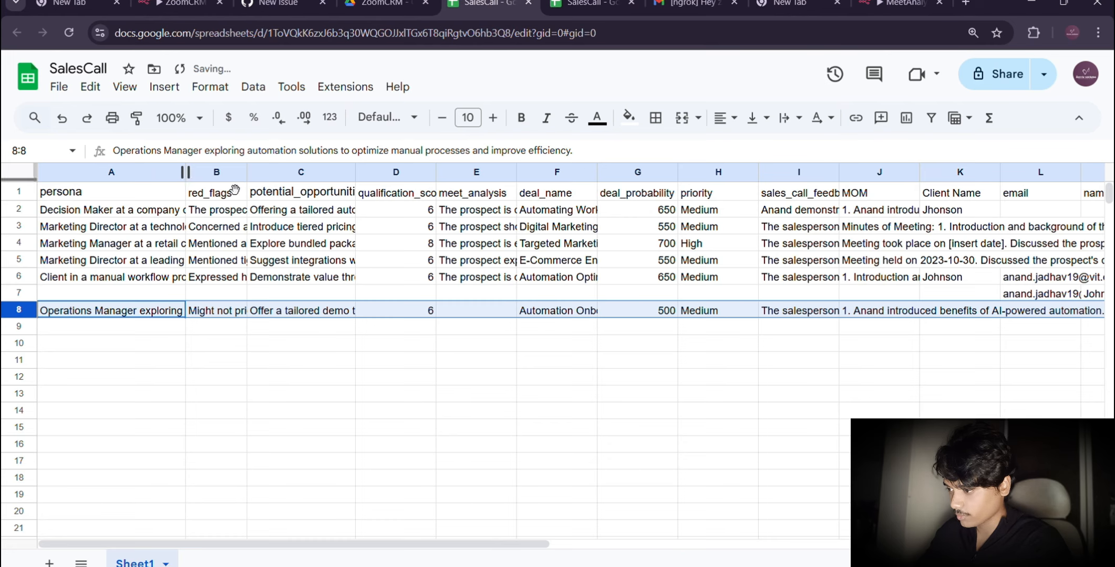
Step: Read the full red_flags, potential_opportunities, deal_name, sales_call_feedback and MOM entries in row 8
click(212, 314)
double_click(212, 318)
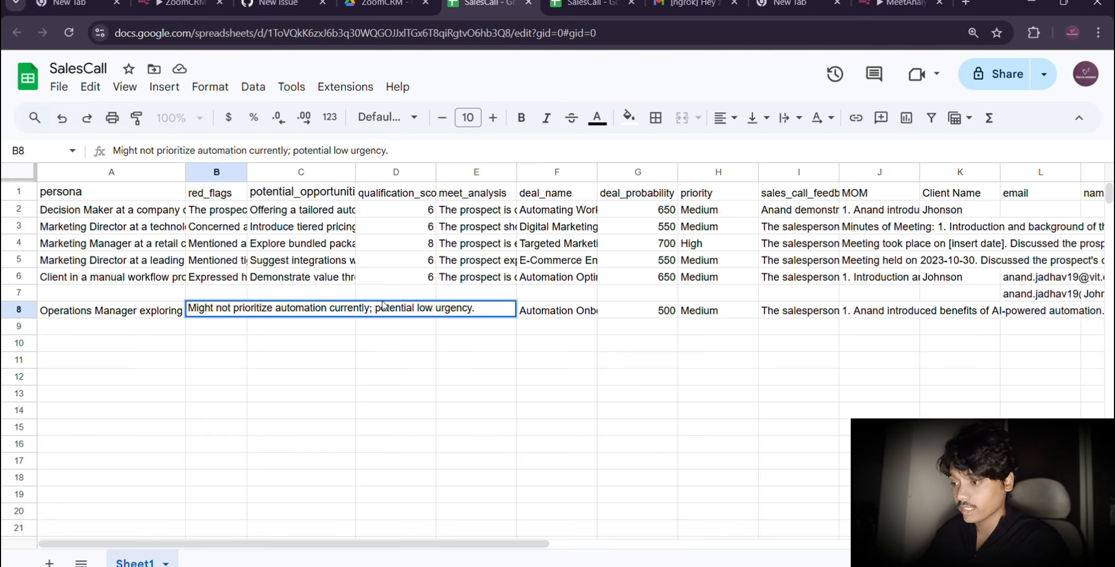
click(307, 335)
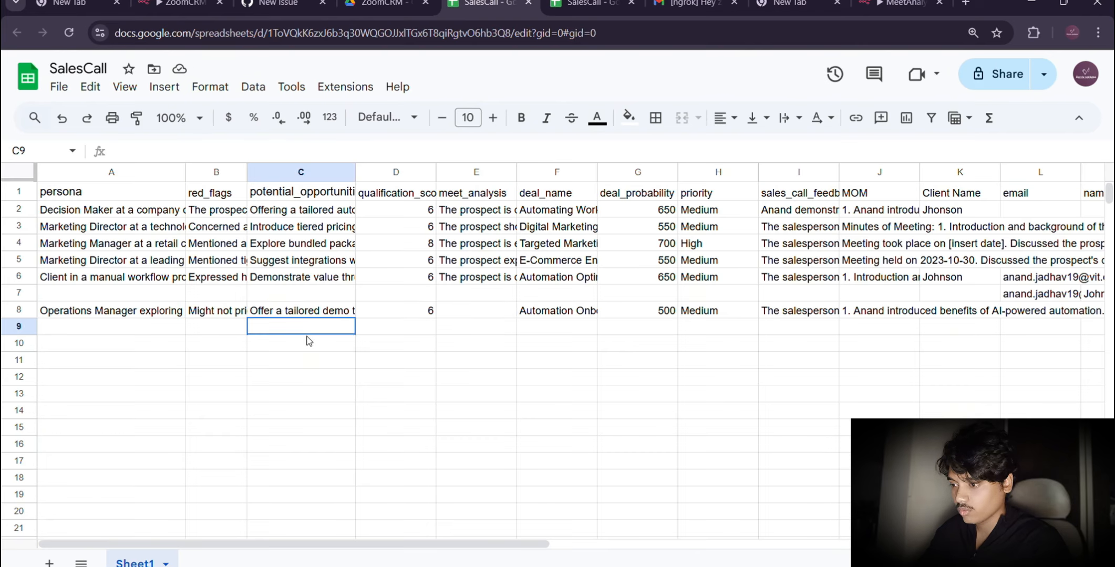
double_click(290, 311)
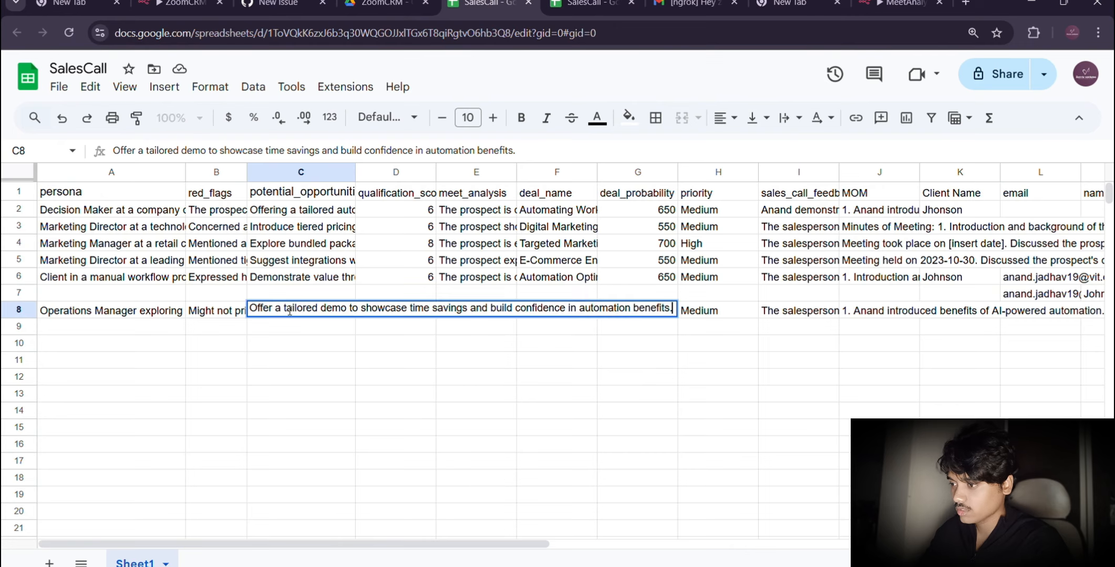
click(432, 350)
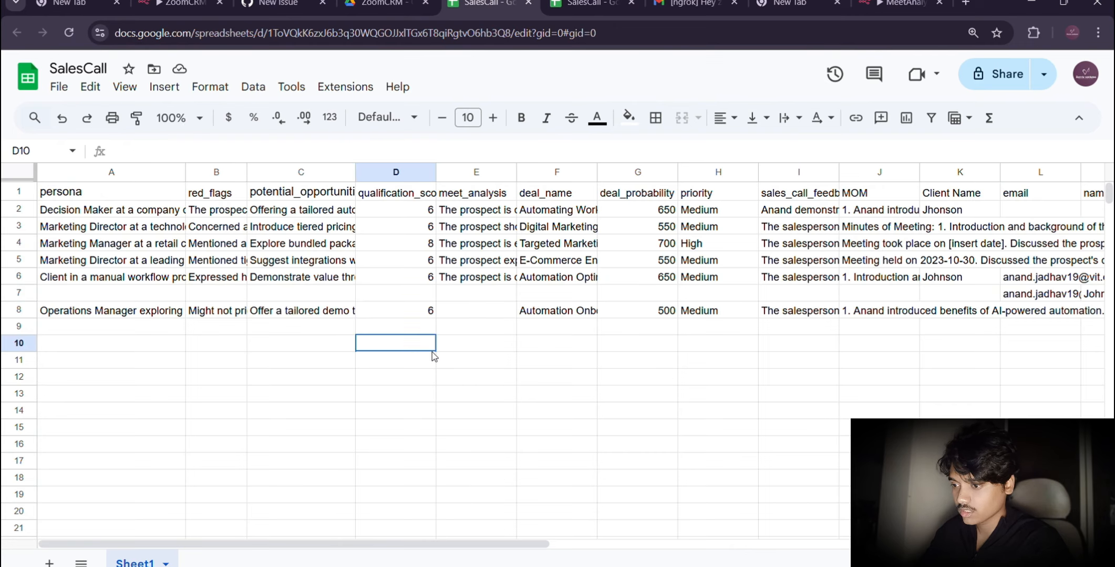
double_click(580, 313)
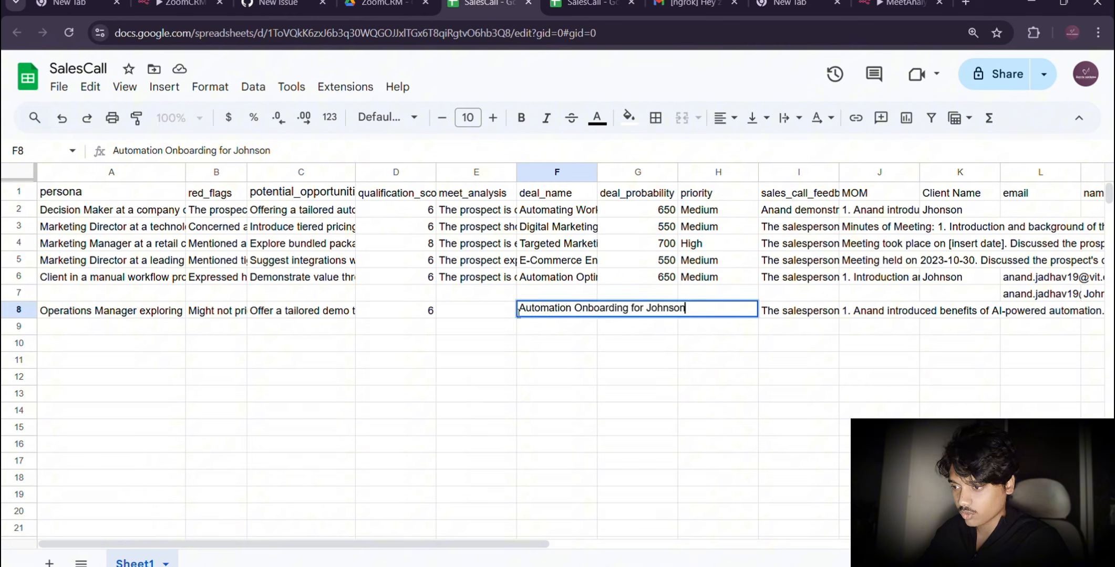
double_click(796, 319)
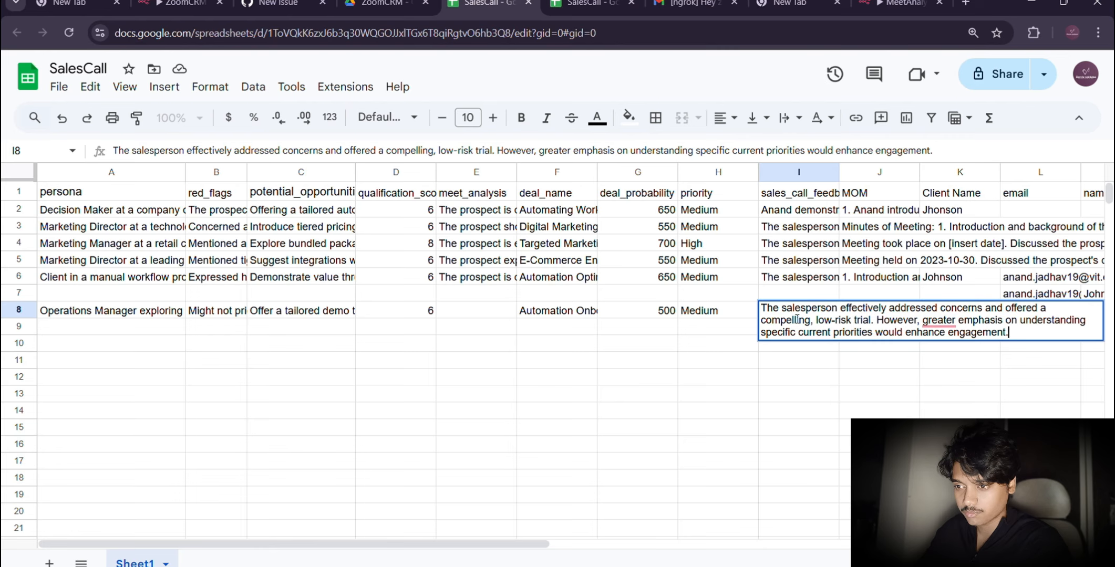
click(848, 374)
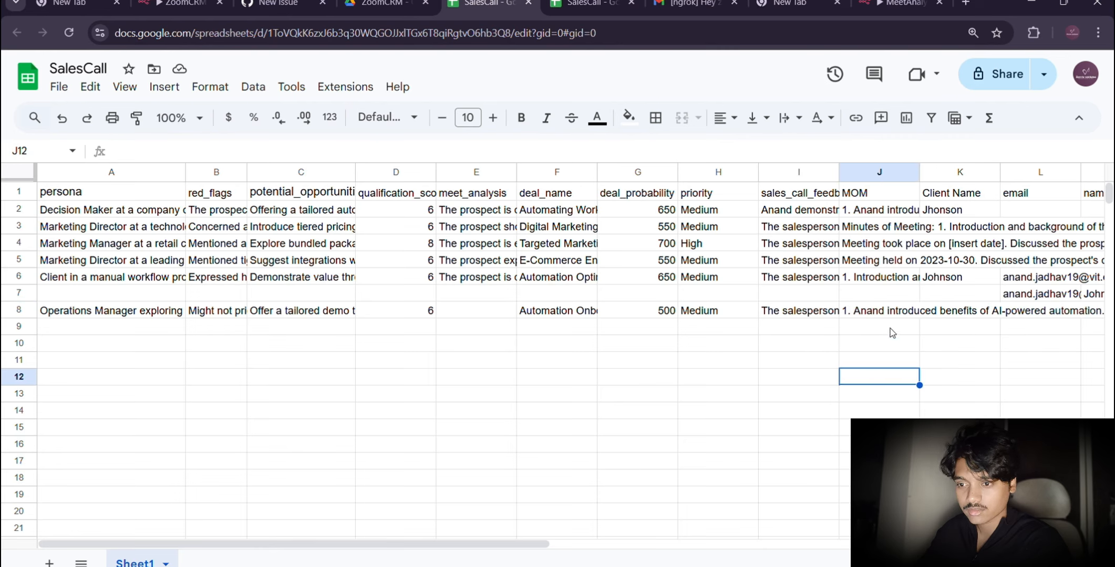
double_click(876, 311)
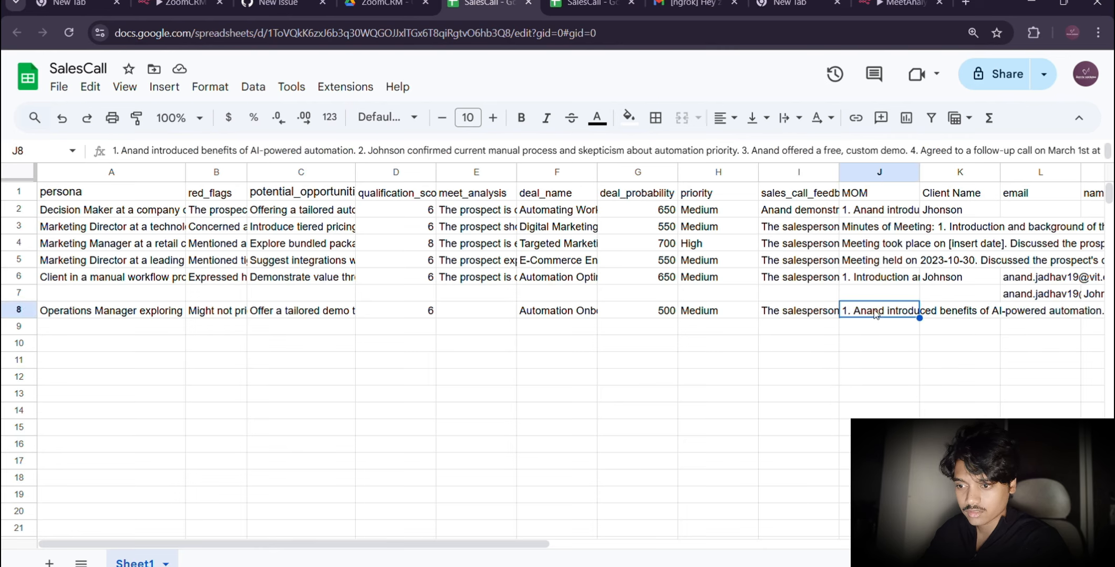
click(819, 316)
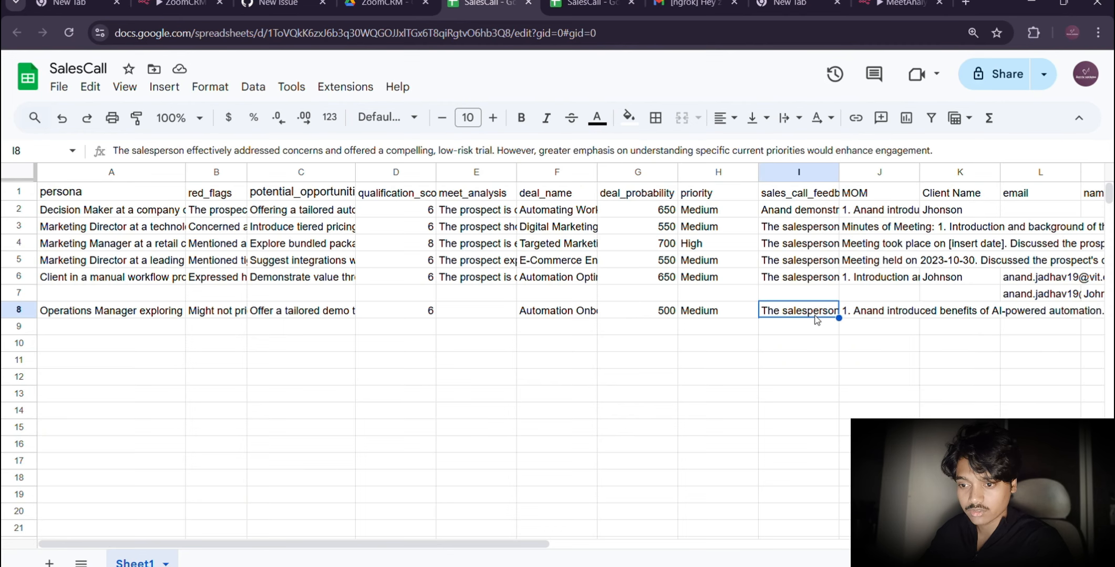
Step: Examine the email column and its cell in row 8, and compare the sheet with the Google Sheets node's output in n8n
scroll(1033, 303, right, 3)
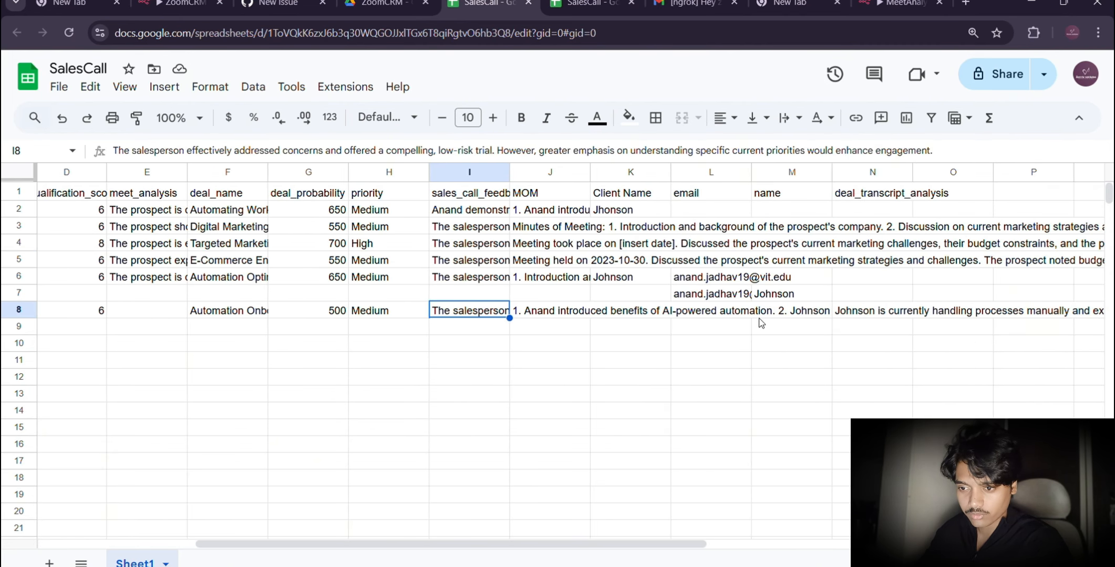
click(702, 195)
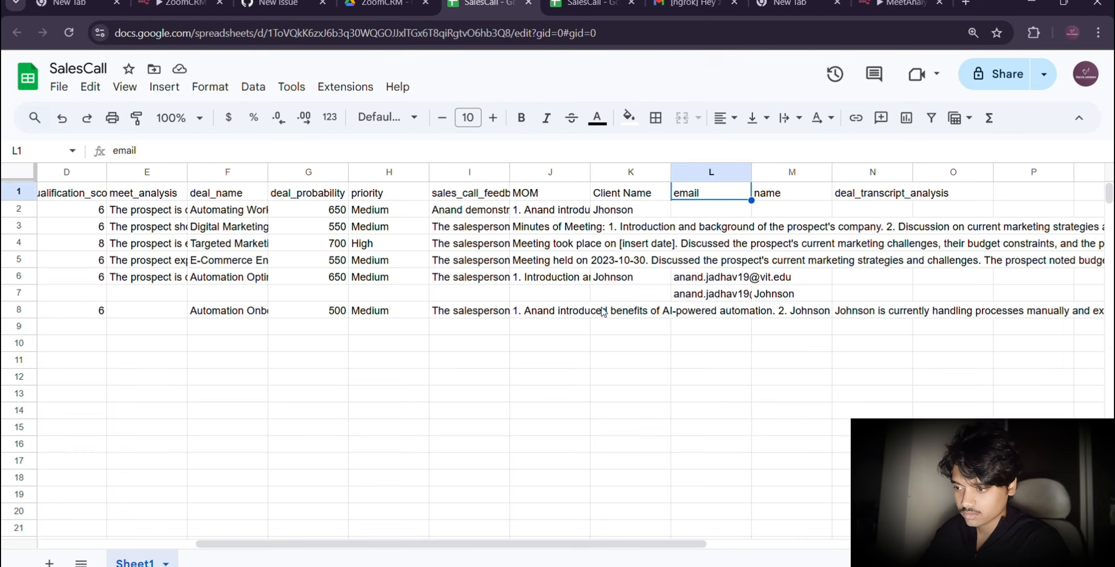
click(693, 314)
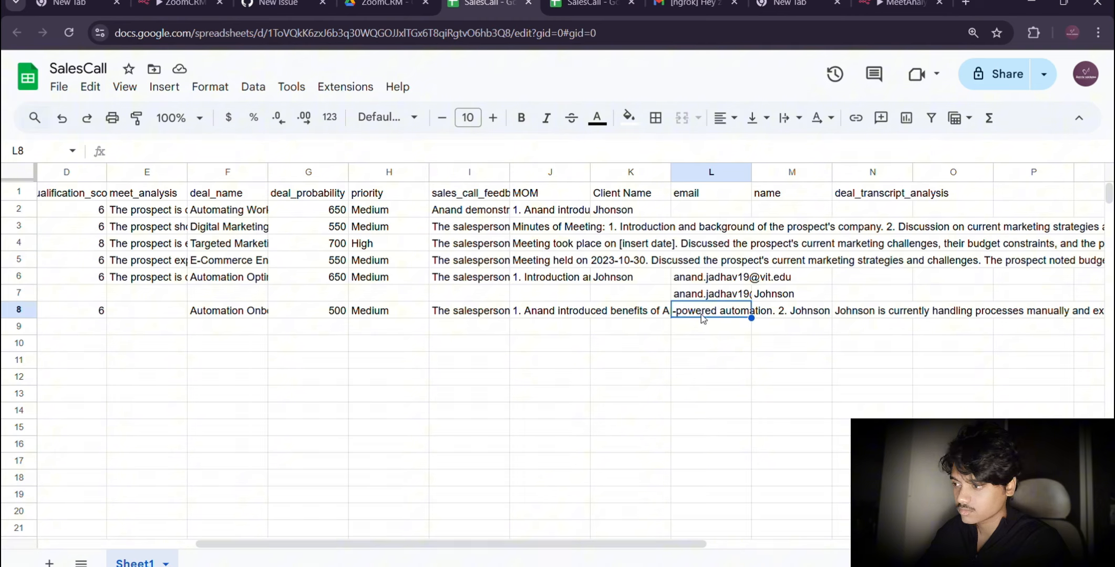
double_click(702, 314)
click(687, 333)
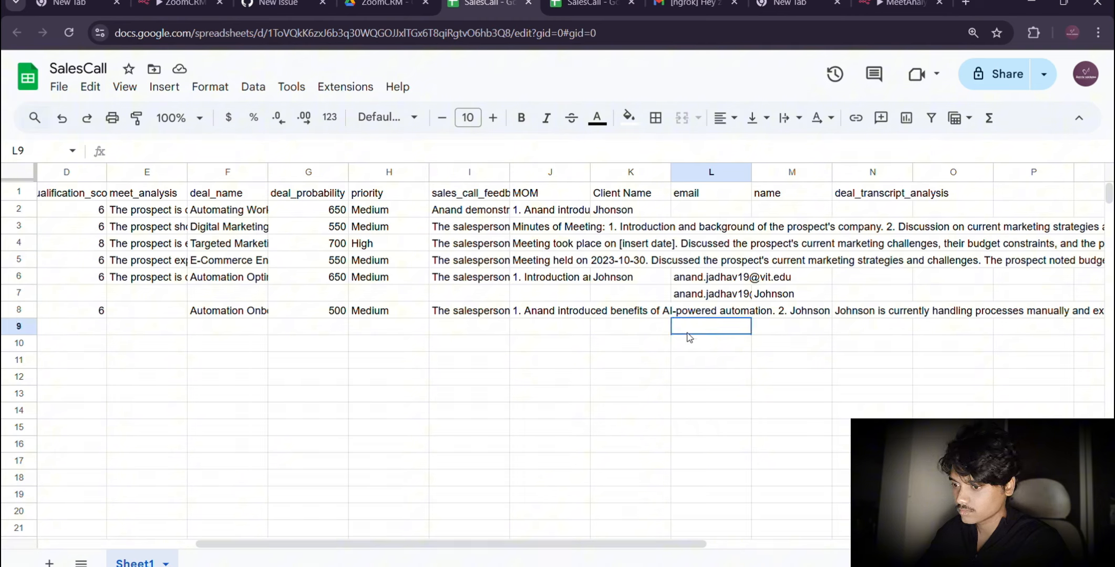
scroll(473, 337, left, 3)
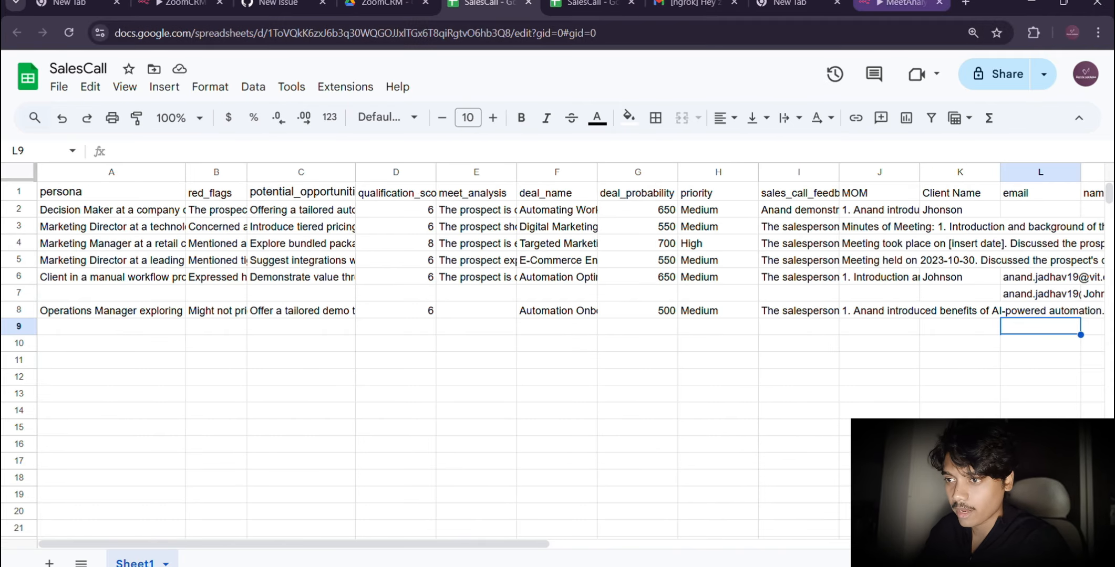
click(889, 3)
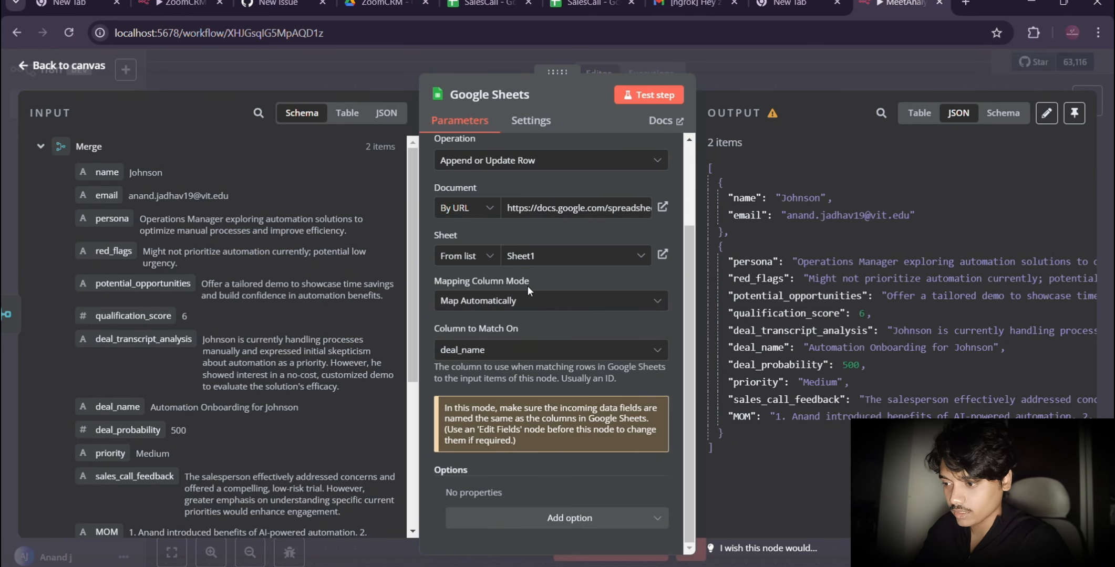
click(553, 7)
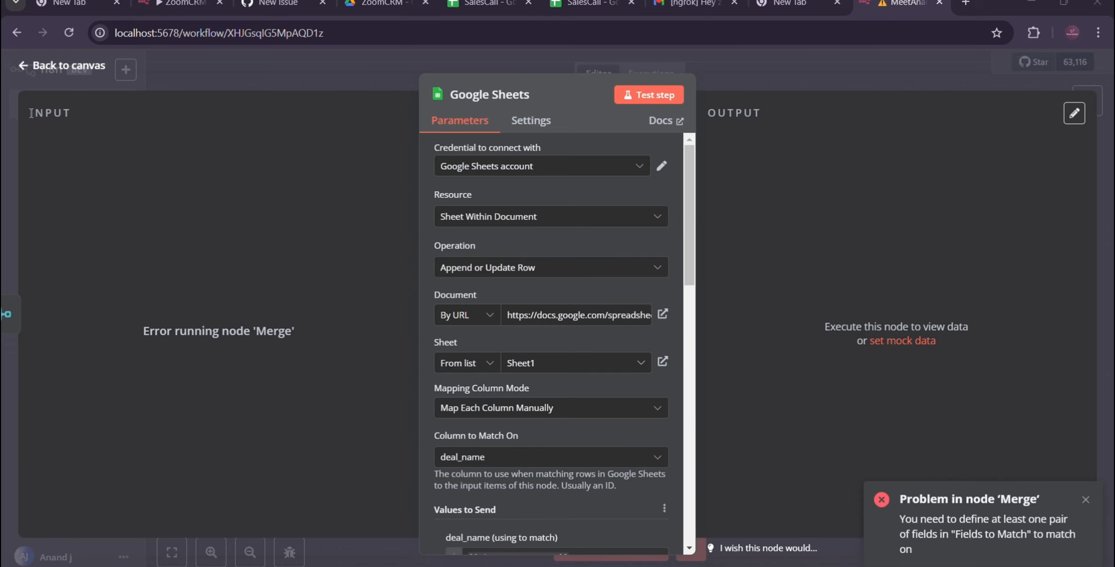
Step: Open the Merge node and set its Combine mode to combine by All Possible Combinations
click(36, 65)
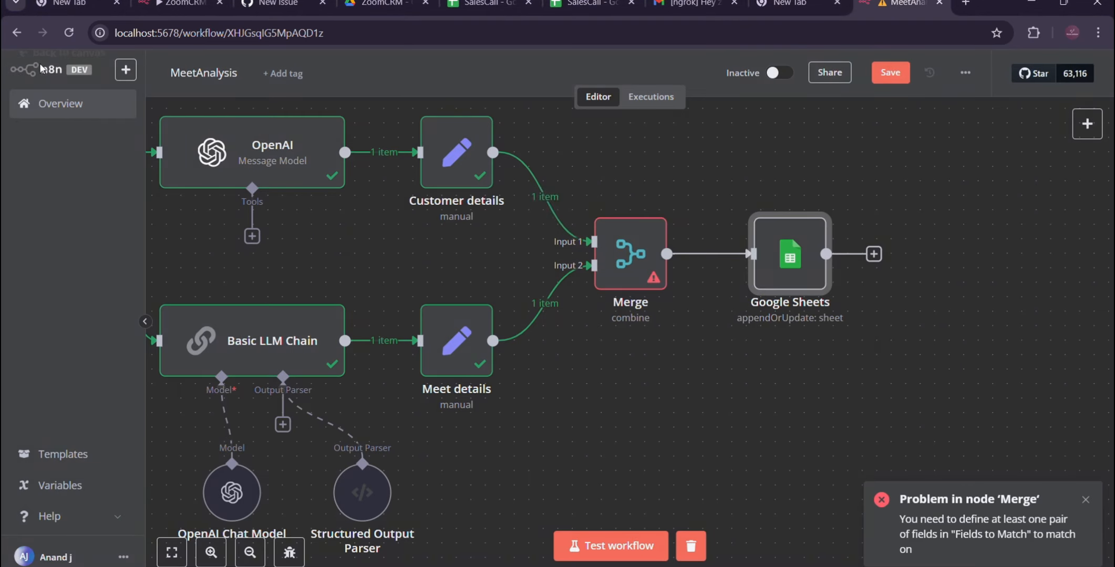
click(624, 260)
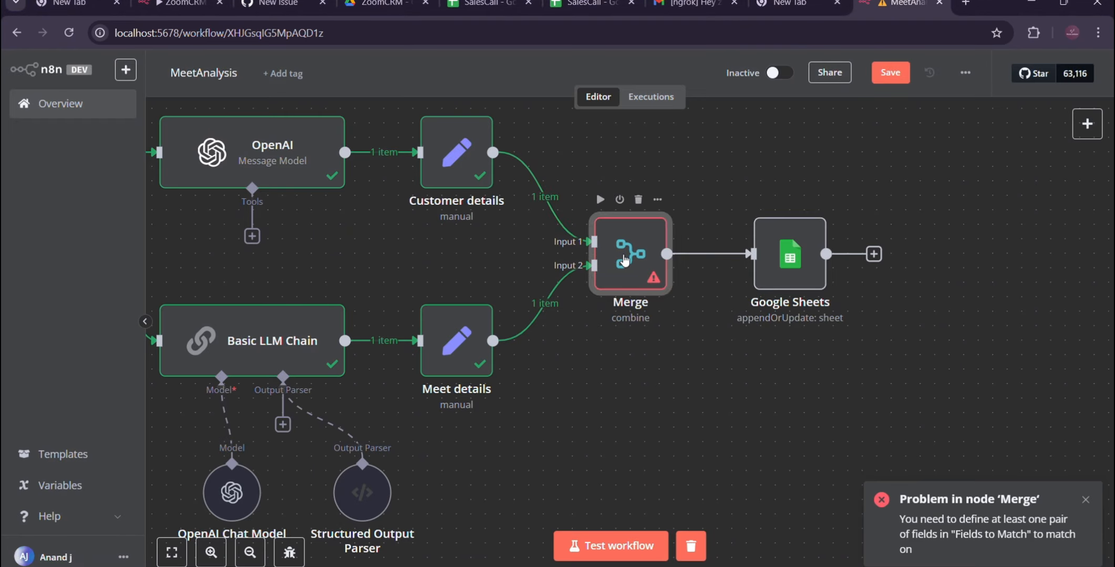
scroll(615, 248, down, 1)
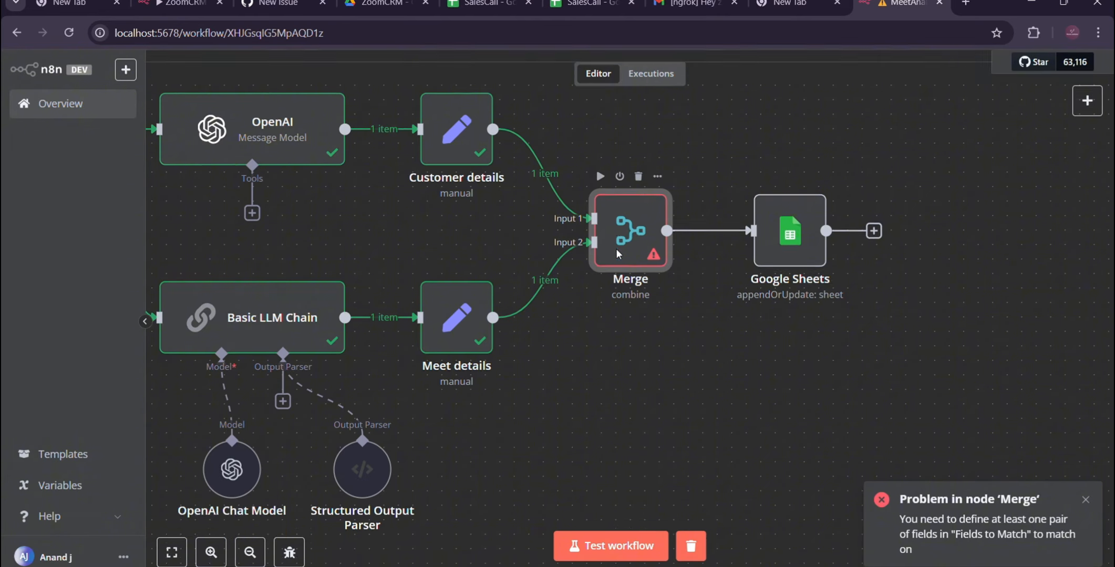
double_click(615, 248)
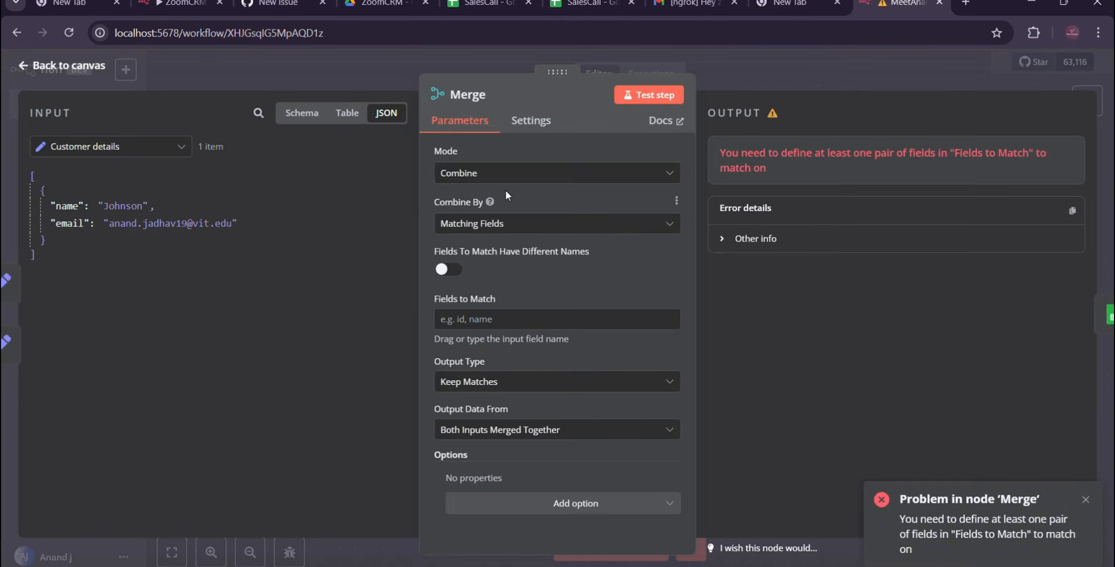
click(499, 175)
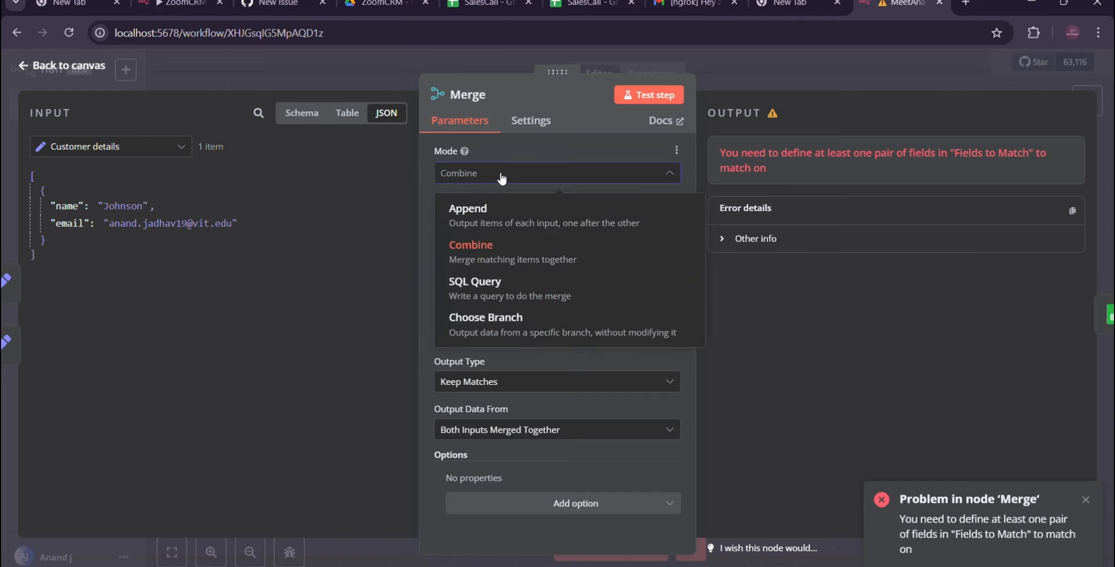
click(488, 247)
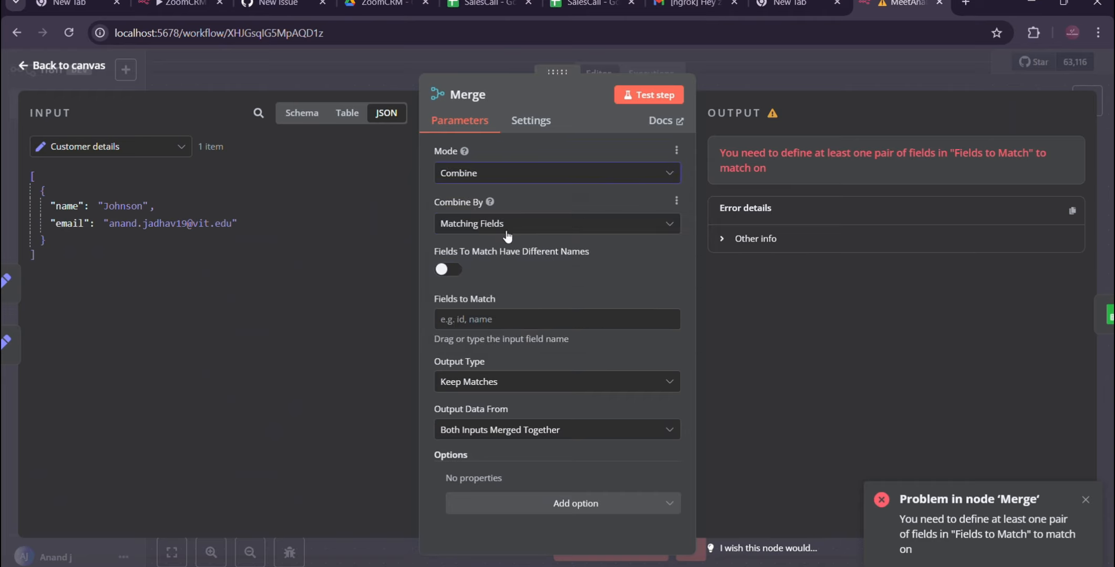
click(495, 226)
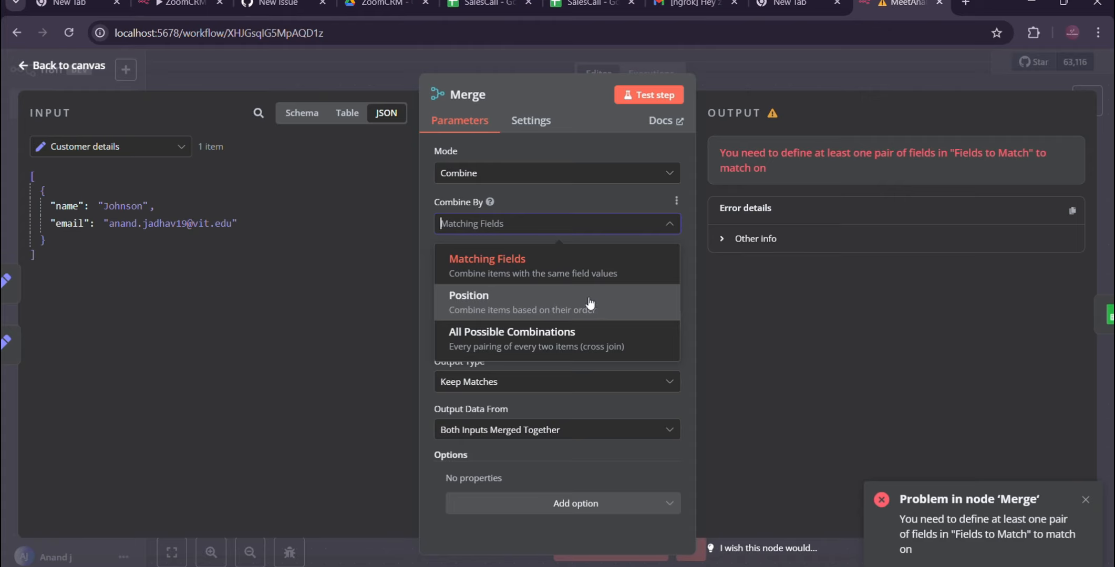
click(525, 343)
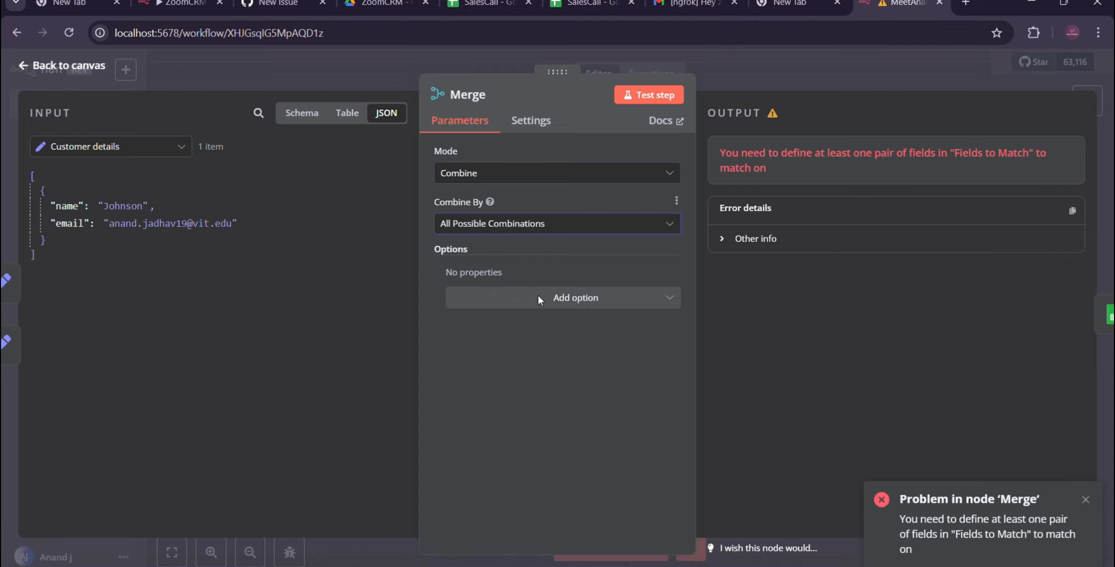
Step: Test the Merge node, check the name, email and persona fields in its output, and return to the canvas
click(645, 96)
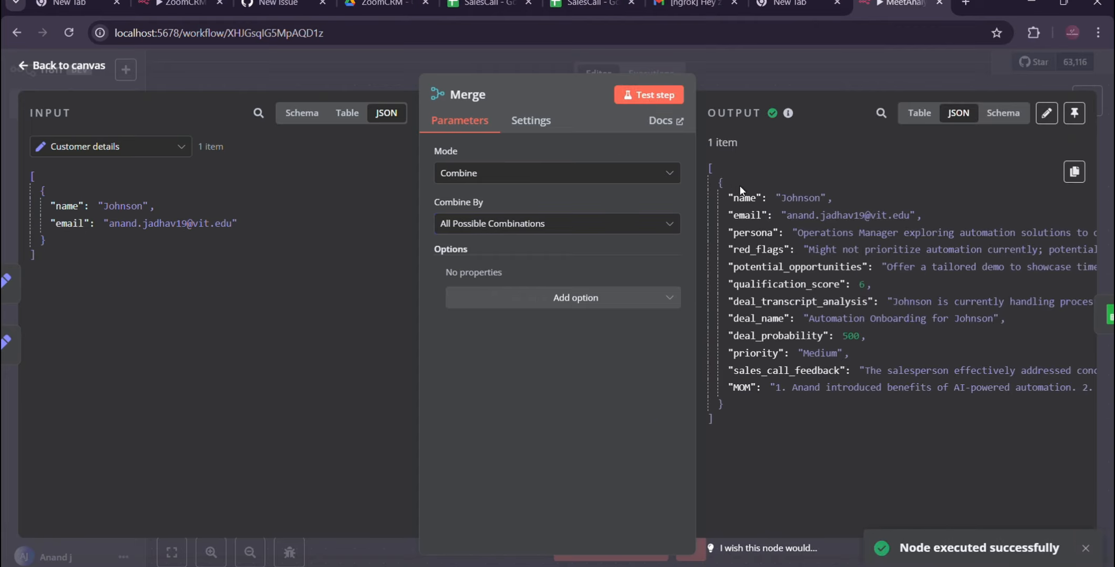
drag(728, 197, 784, 236)
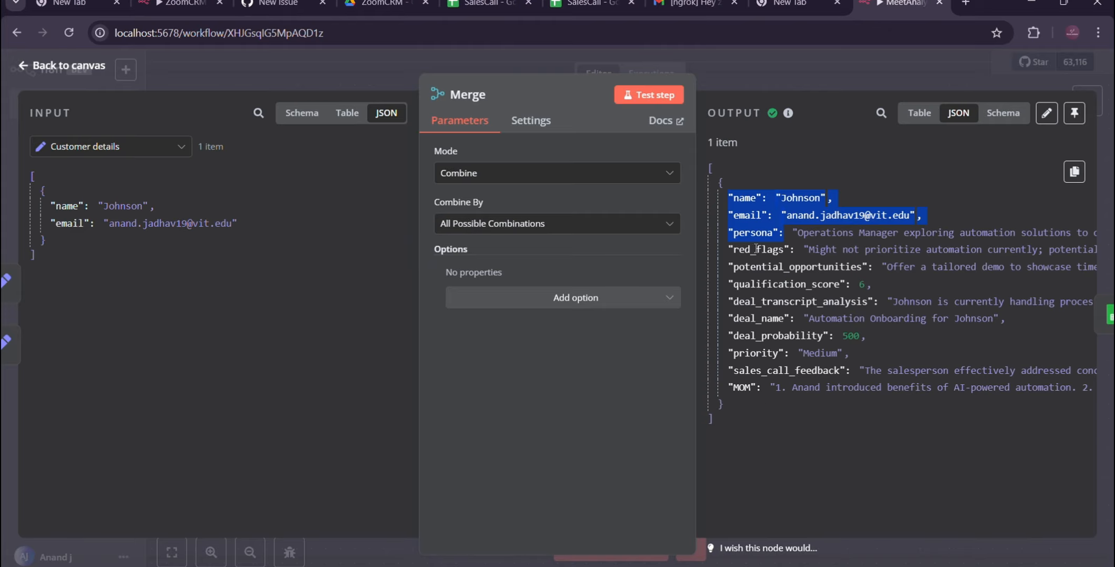
click(742, 187)
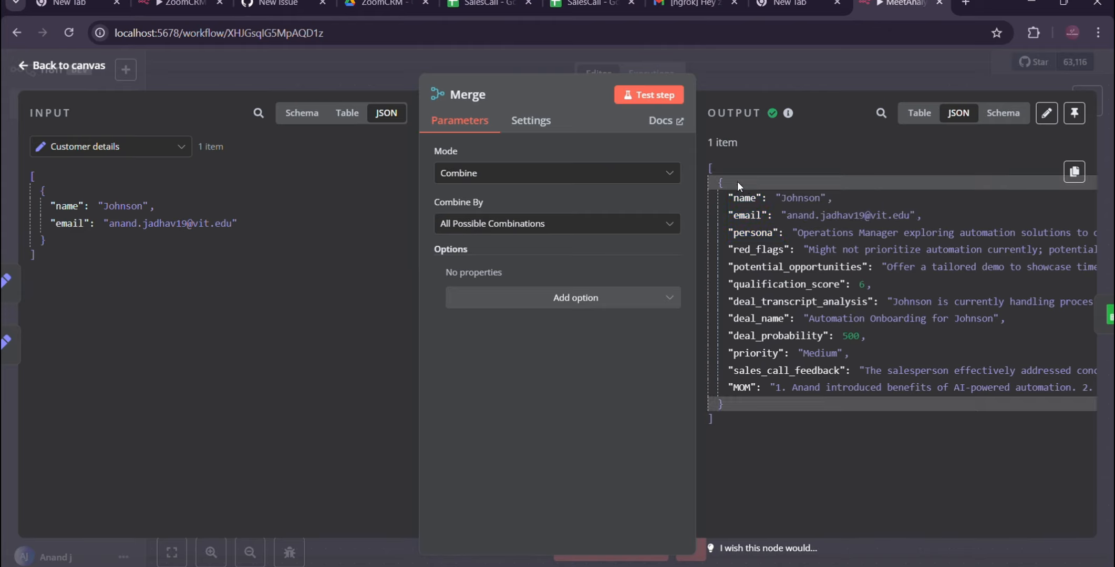
click(24, 66)
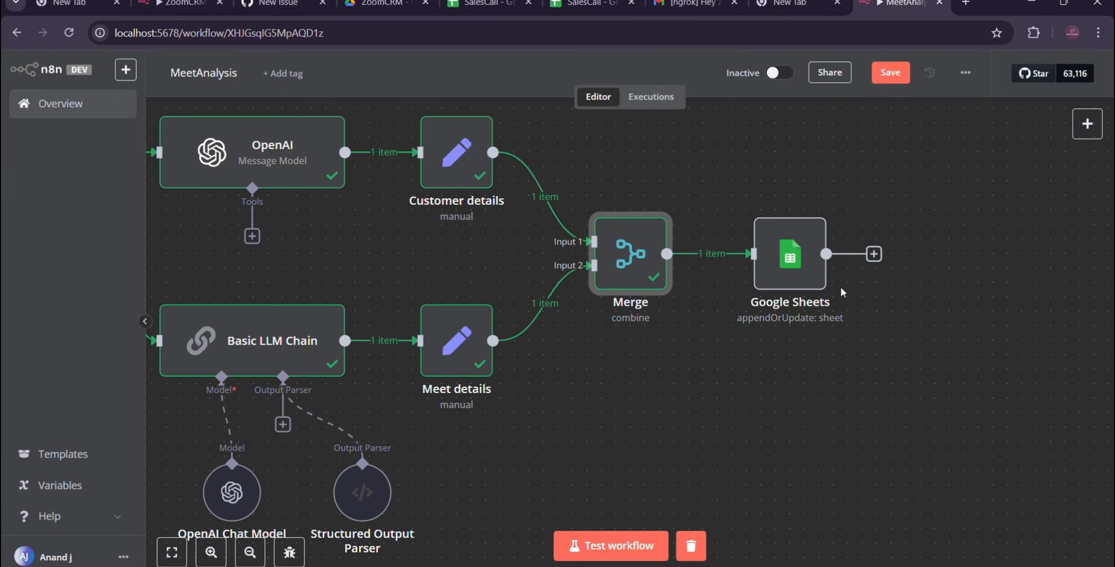
Step: In the Google Sheets node, map the potential_opportunities and qualification_score columns to the Merge fields of the same names
click(781, 263)
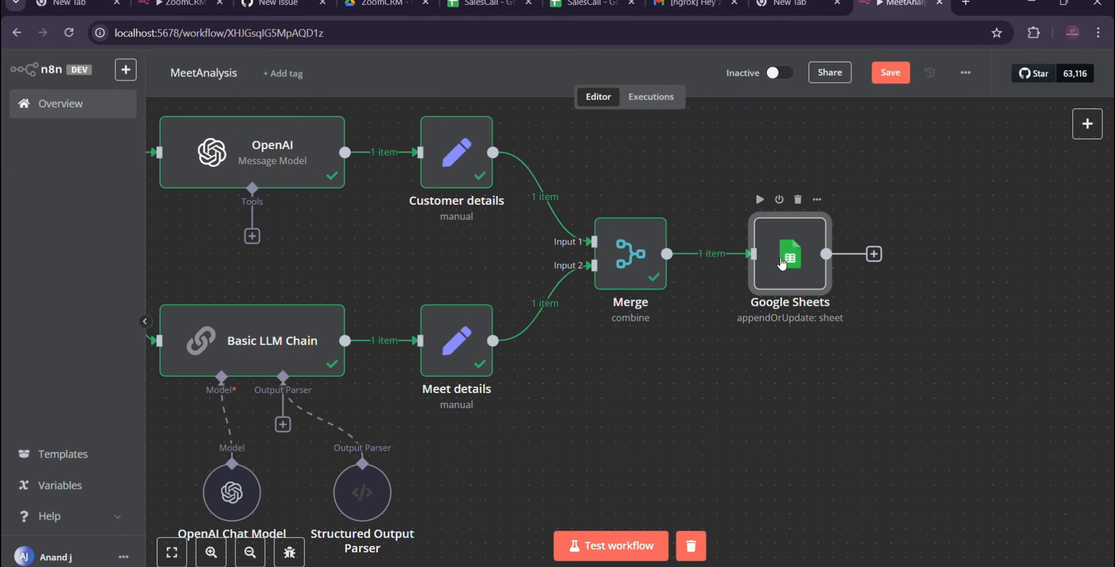
double_click(782, 262)
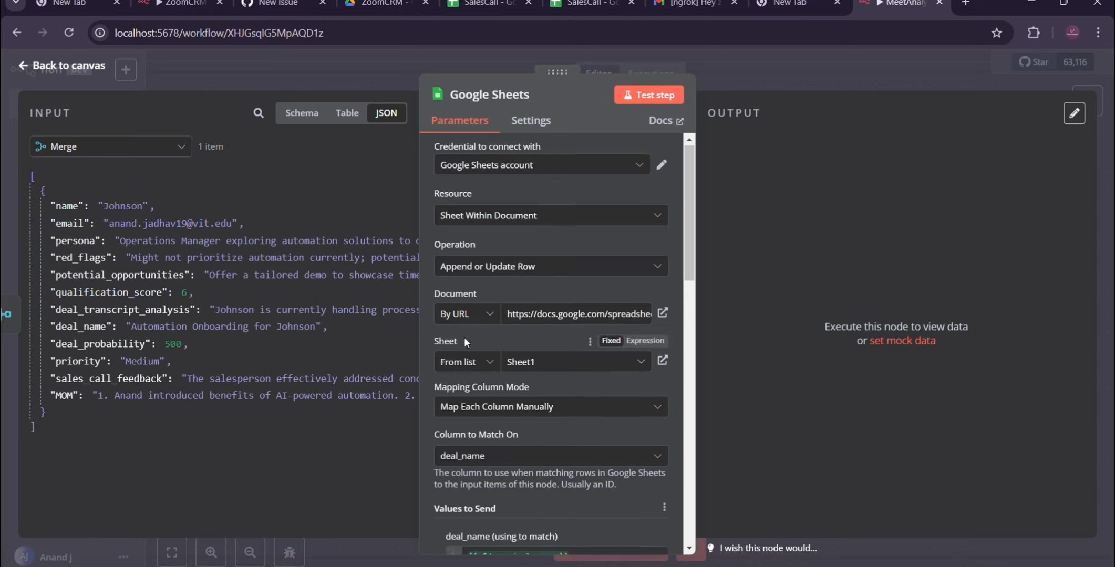
scroll(465, 338, down, 5)
scroll(465, 338, down, 5)
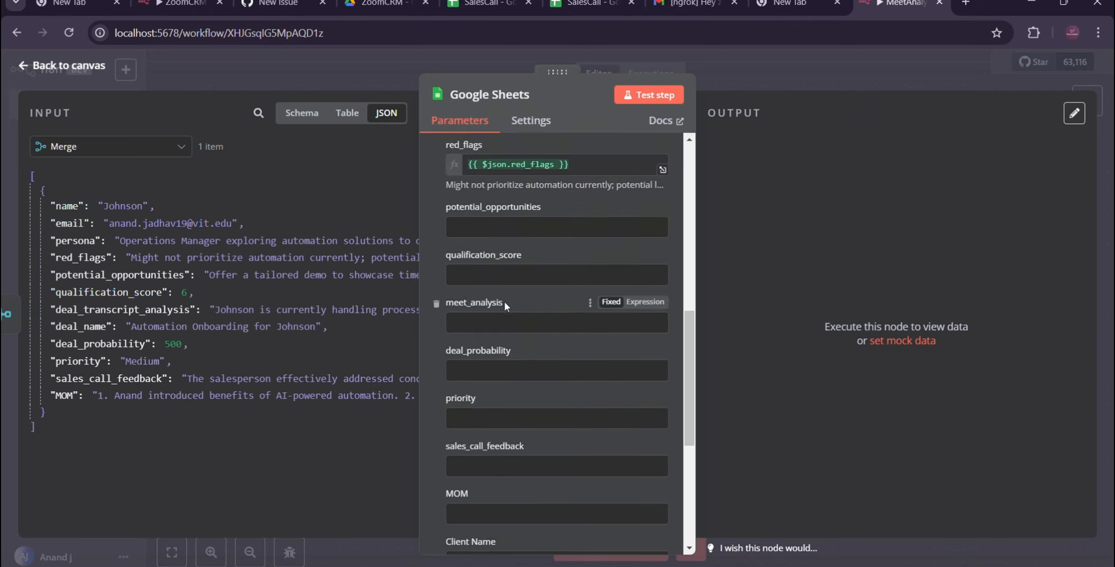
scroll(503, 302, up, 2)
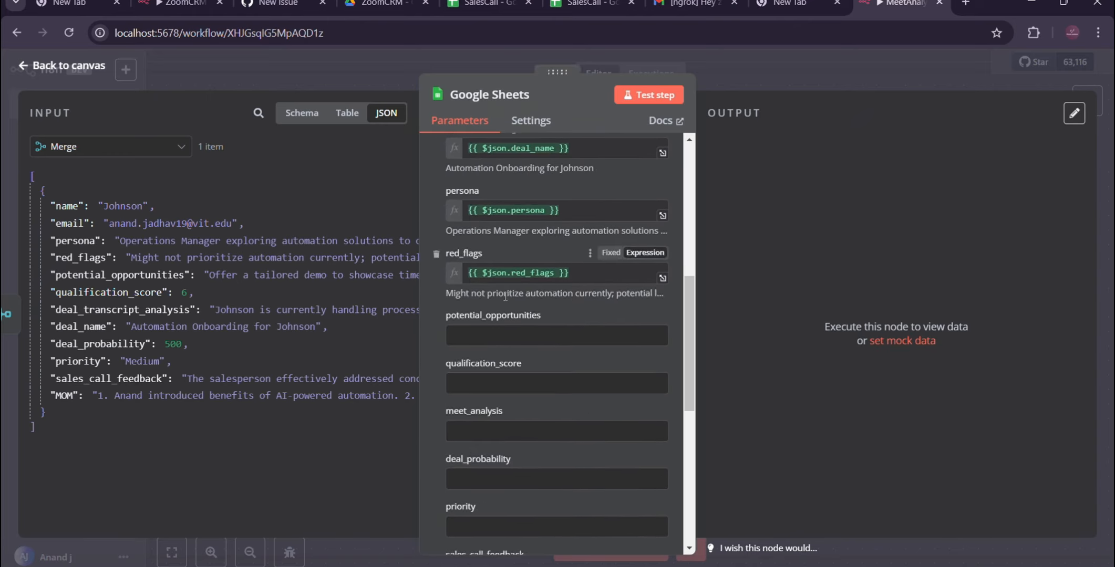
scroll(504, 299, down, 2)
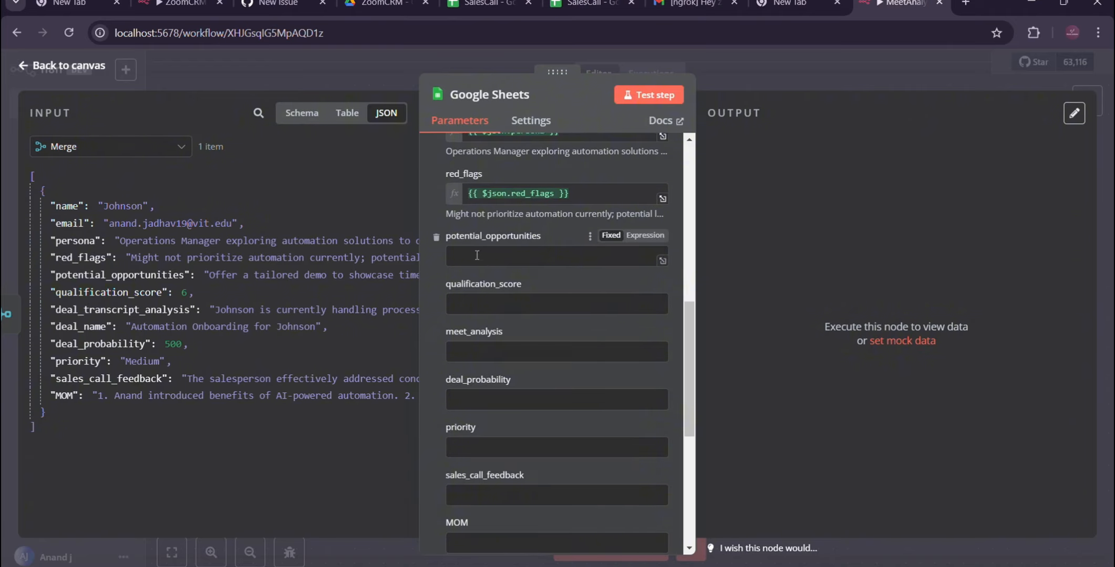
scroll(473, 271, up, 2)
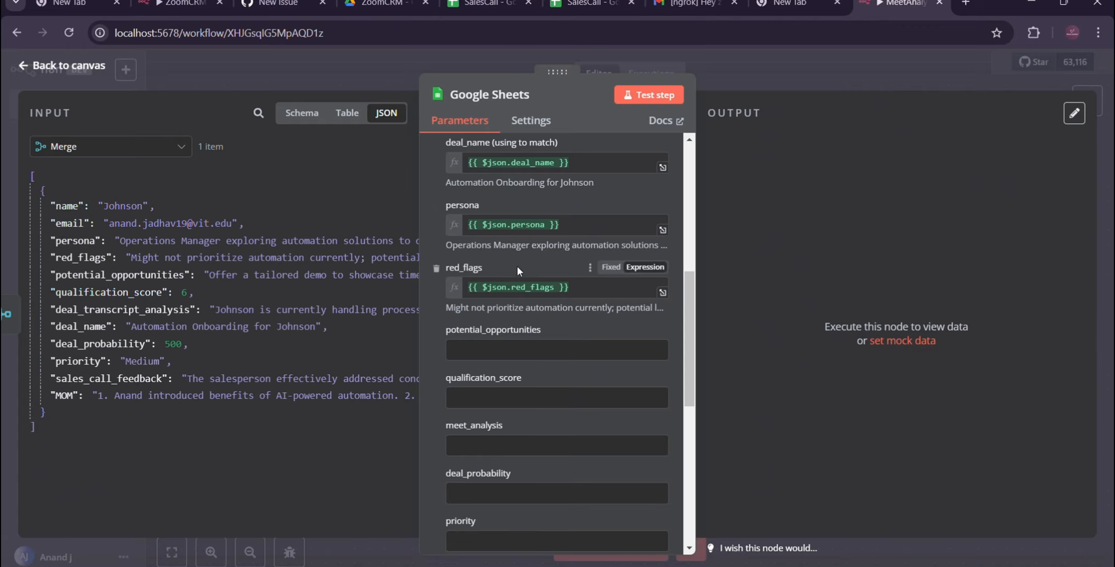
scroll(517, 266, down, 2)
scroll(517, 266, down, 1)
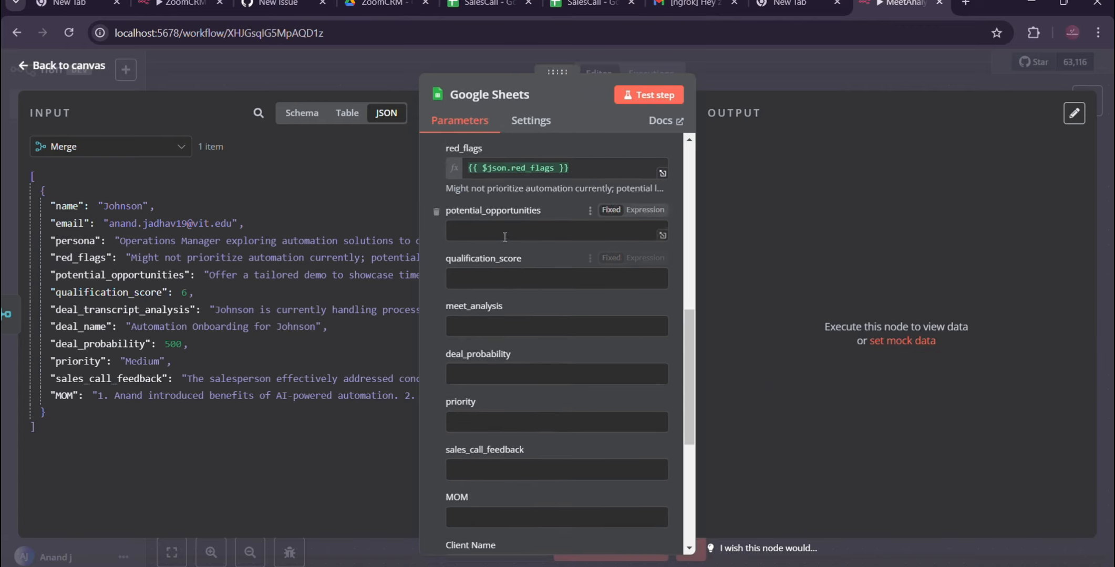
click(489, 227)
drag(100, 276, 505, 231)
drag(114, 292, 507, 290)
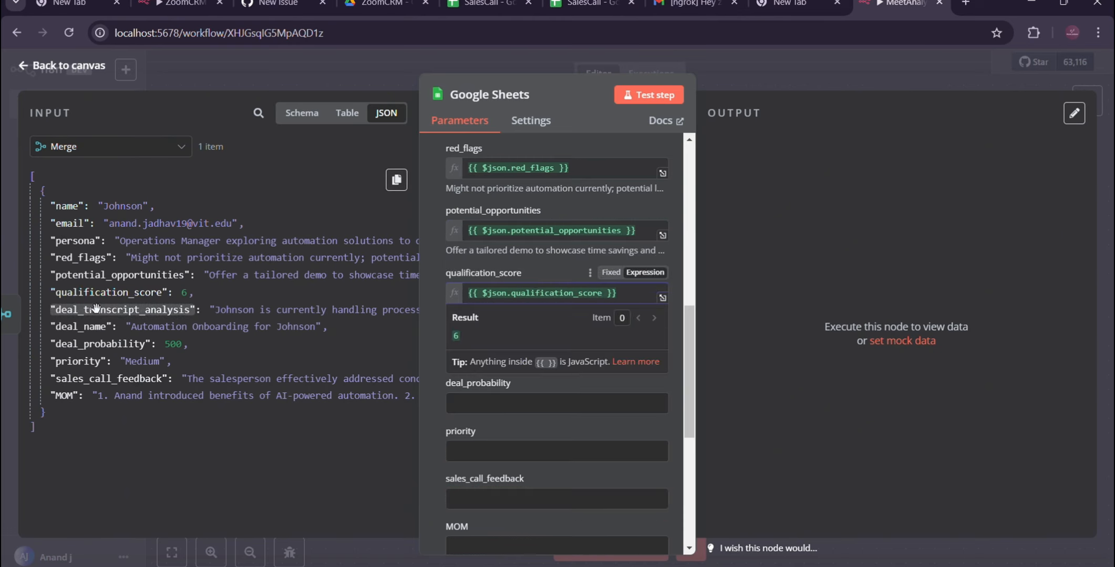
Step: Map the meet_analysis column to the deal_transcript_analysis field from the Merge input
drag(106, 309, 480, 403)
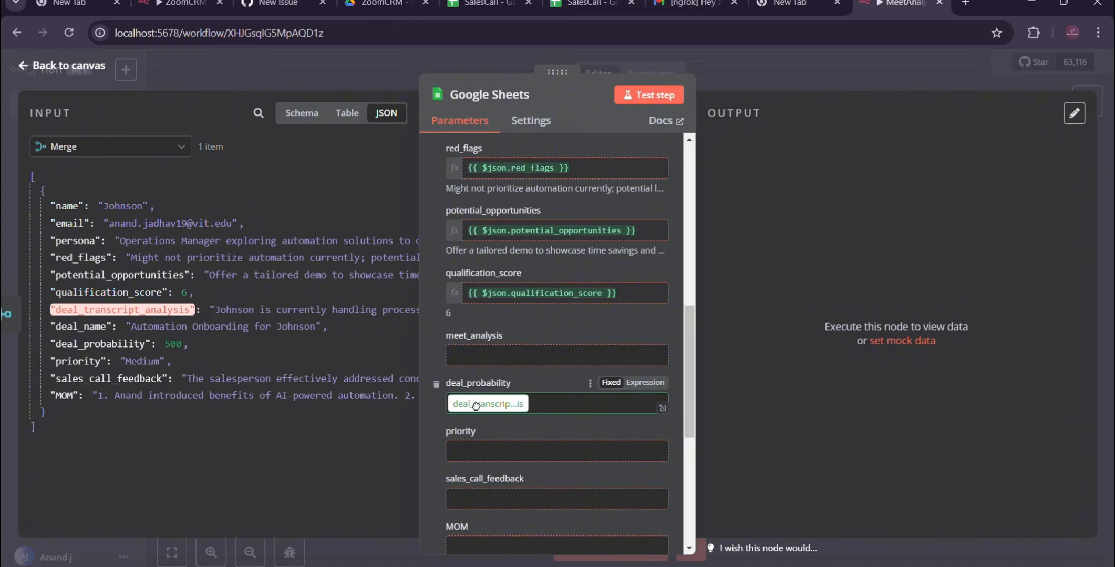
drag(475, 405, 512, 563)
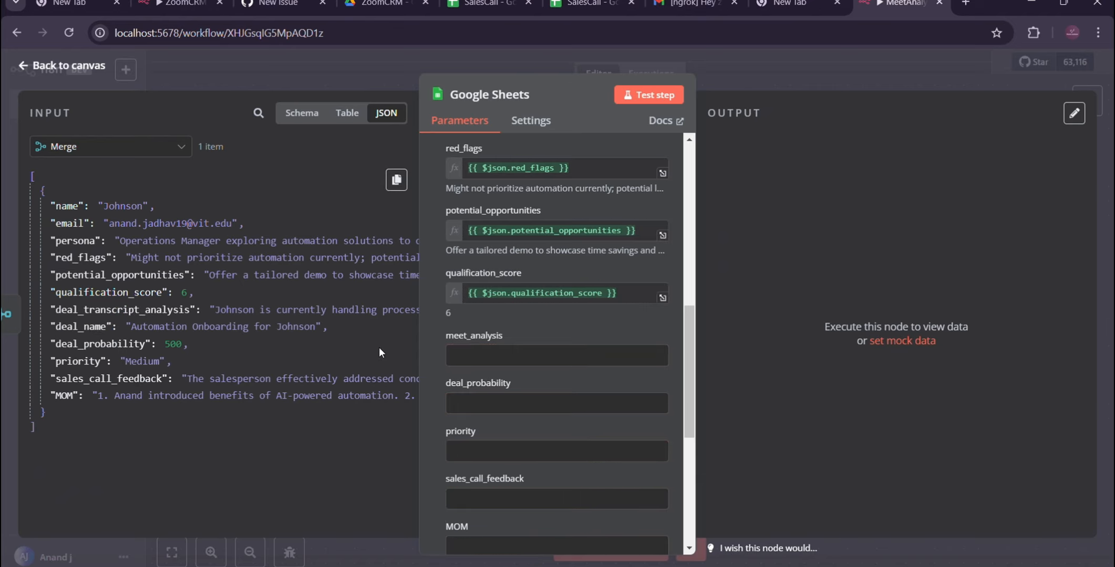
drag(149, 317, 478, 356)
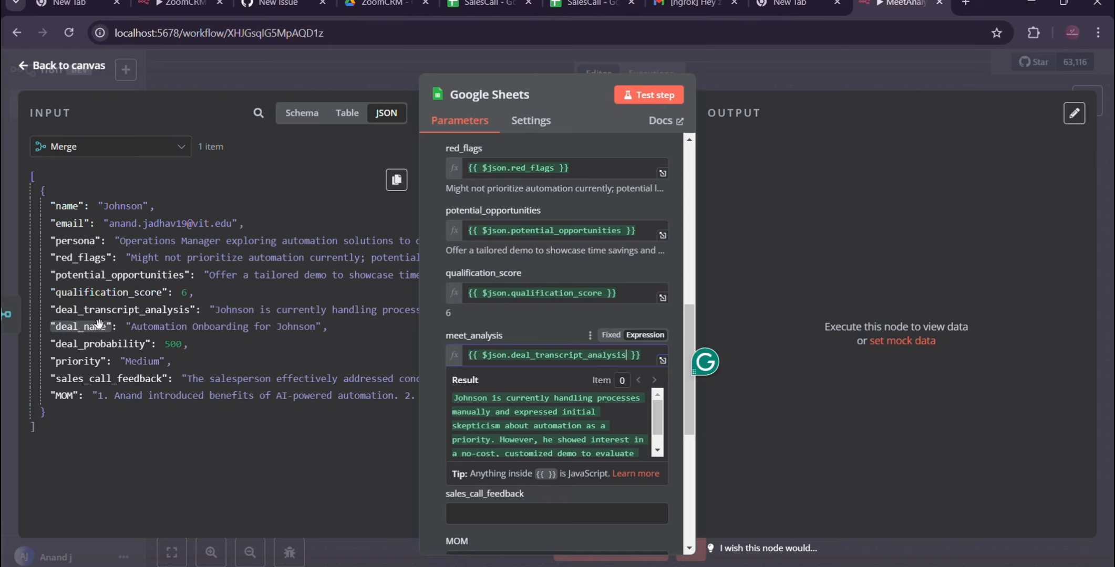
Step: Map the deal_probability and priority columns to the Merge input fields of the same names
drag(94, 328, 521, 451)
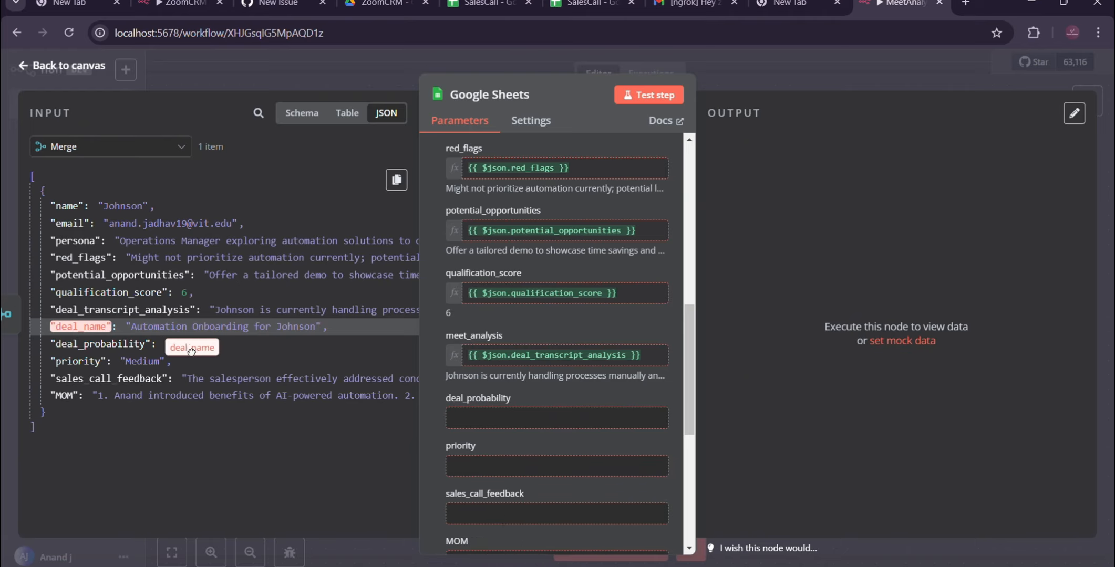
scroll(462, 342, down, 3)
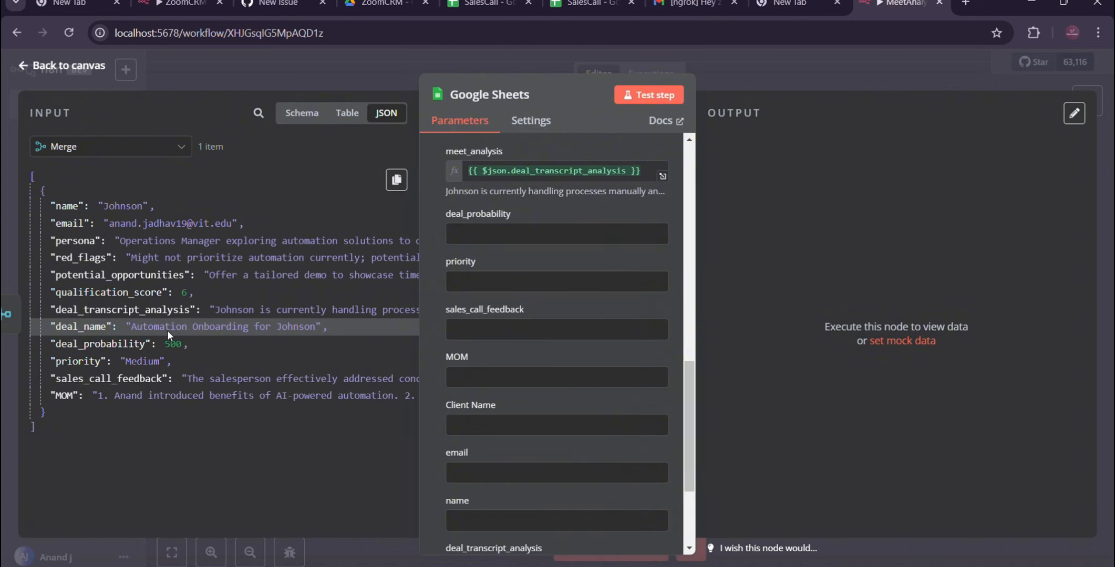
drag(167, 329, 189, 350)
click(258, 355)
drag(100, 343, 506, 231)
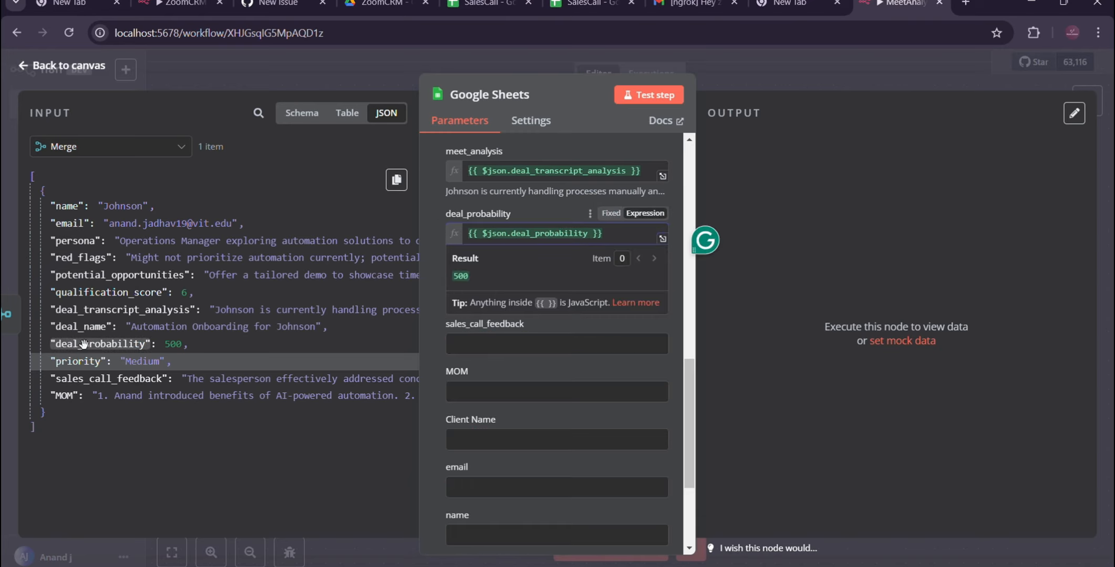
drag(81, 345, 536, 244)
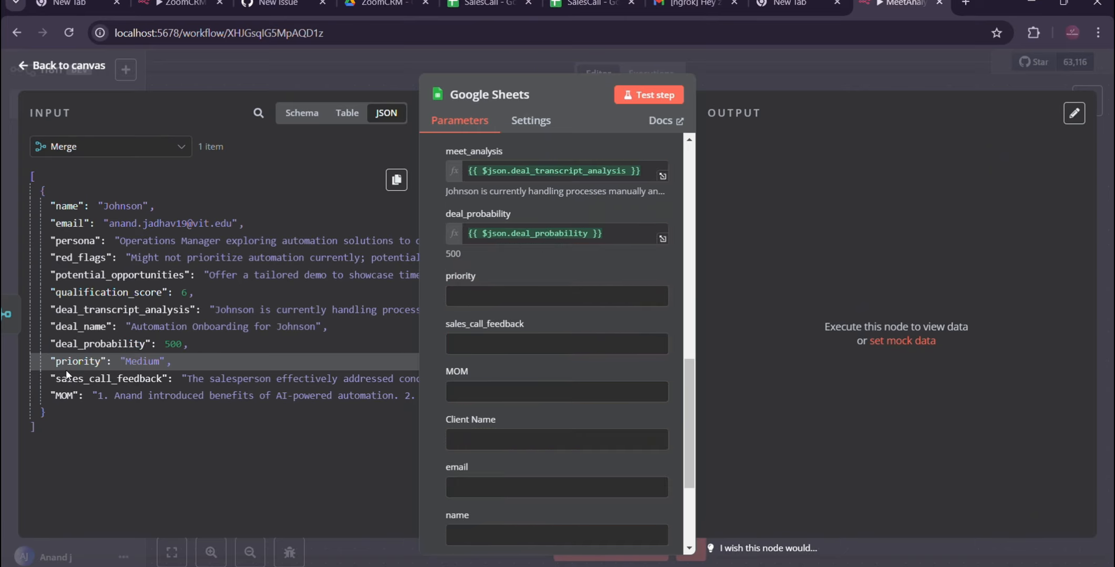
drag(82, 361, 465, 295)
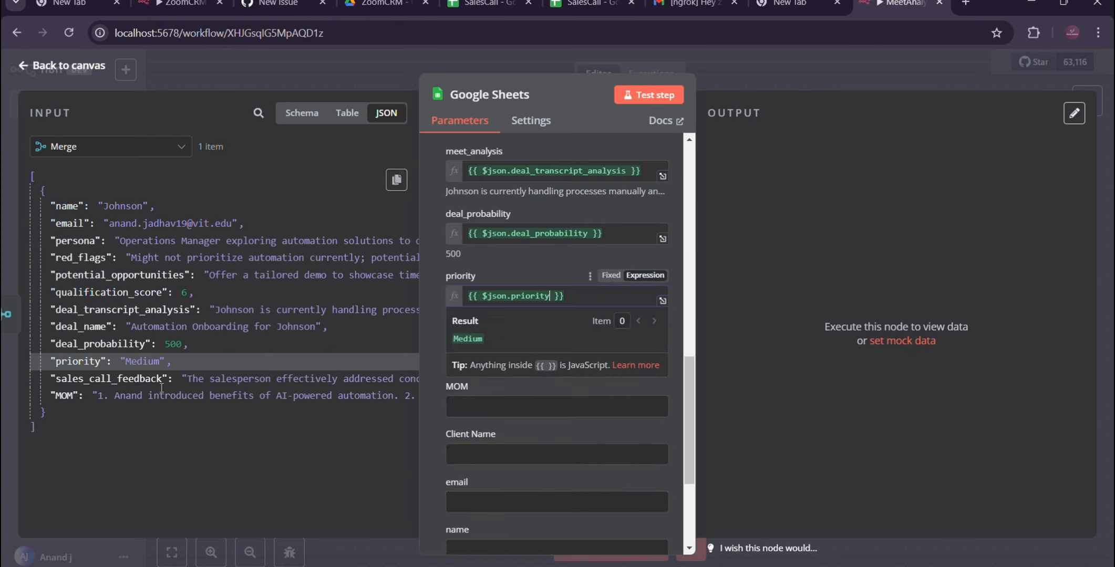
Step: Map sales_call_feedback and MOM to their matching input fields, and the Client Name column to the name field
drag(112, 379, 474, 362)
drag(65, 396, 480, 425)
drag(67, 205, 498, 491)
Step: Map the email column to the email field and remove the unused deal_transcript_analysis and name columns from the values to send
scroll(462, 379, down, 5)
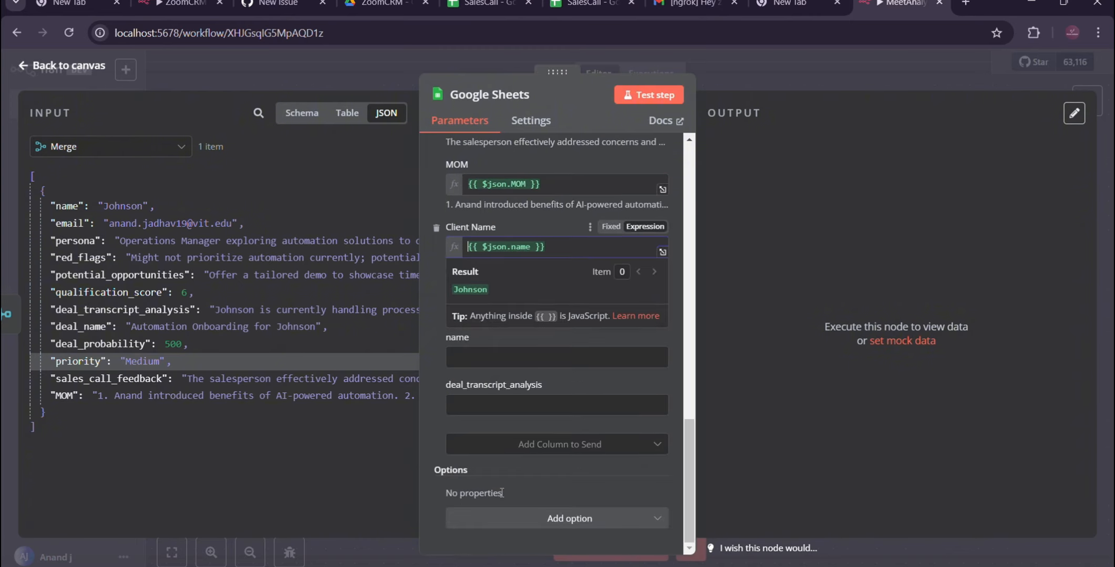
click(435, 386)
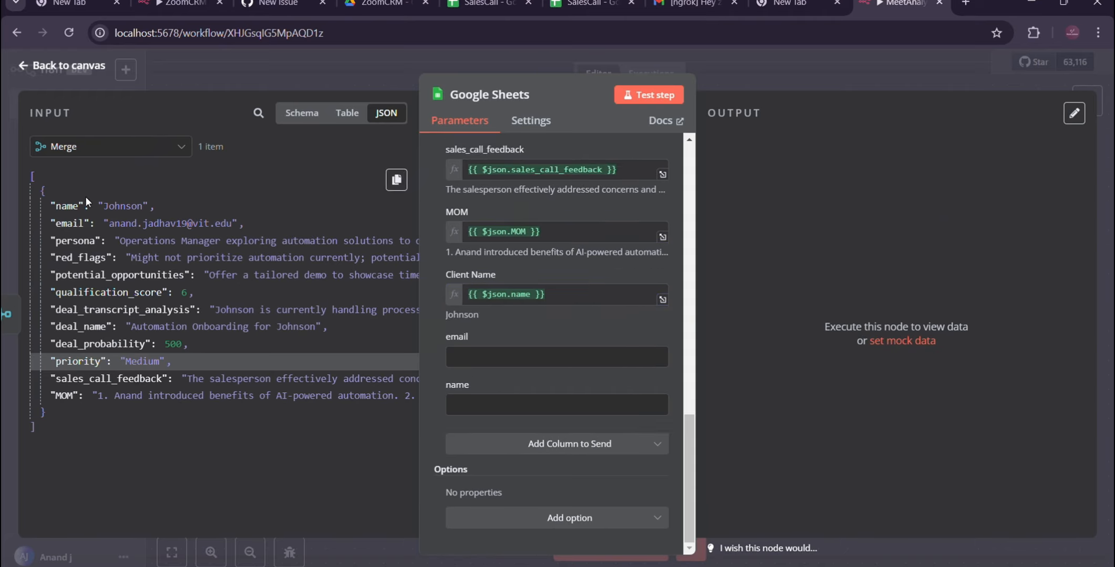
drag(68, 223, 458, 359)
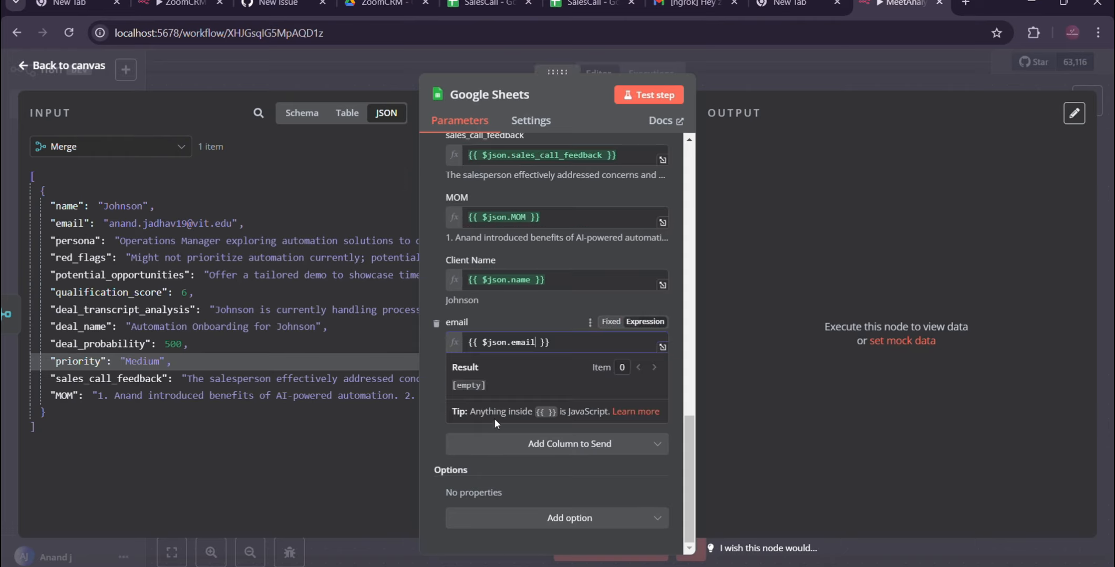
click(524, 312)
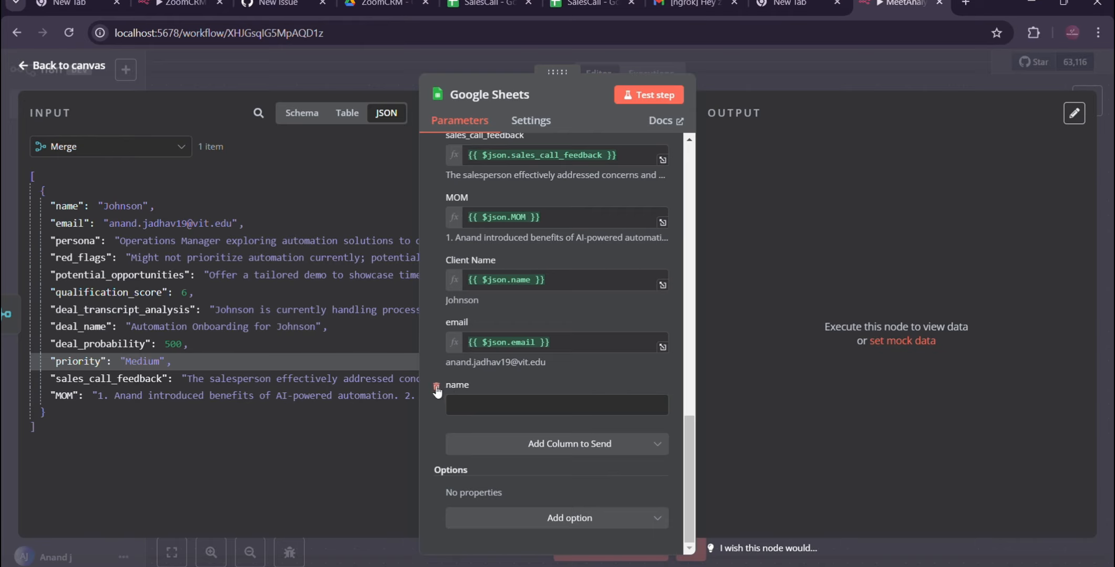
click(435, 387)
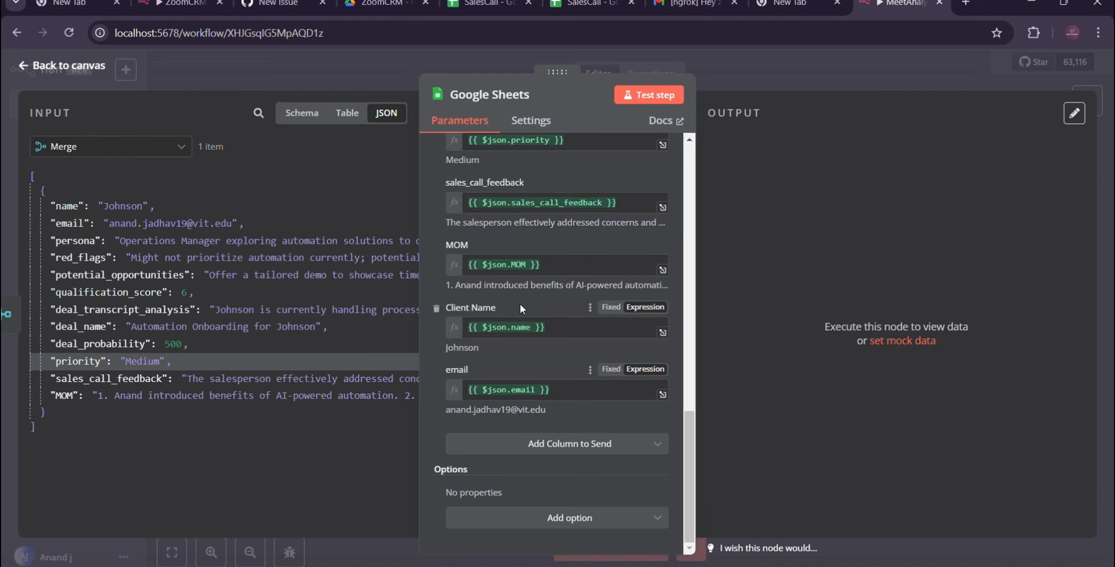
scroll(521, 304, up, 1)
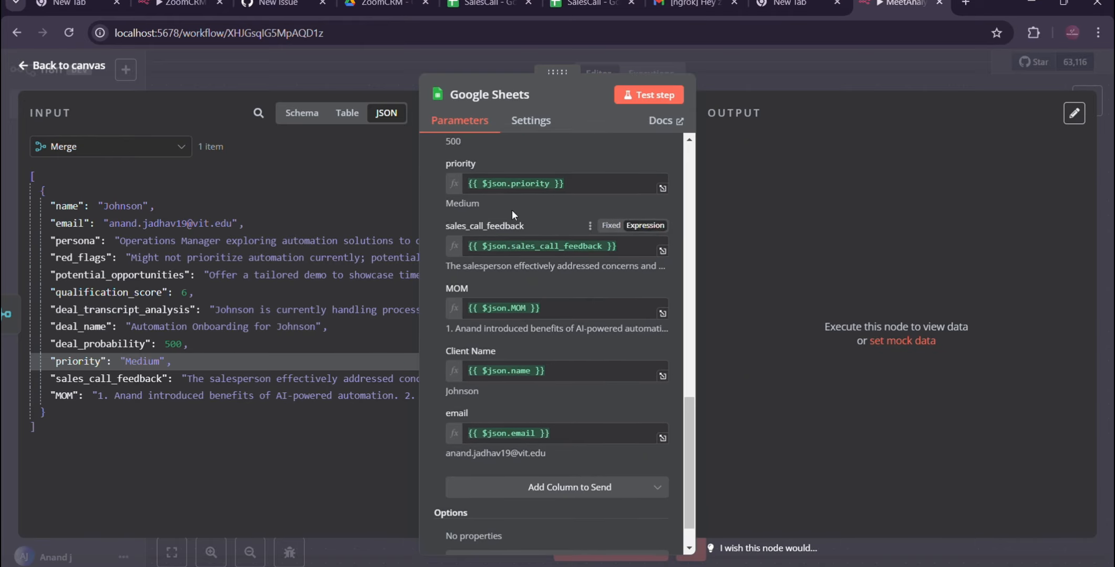
scroll(512, 210, up, 5)
scroll(512, 210, up, 8)
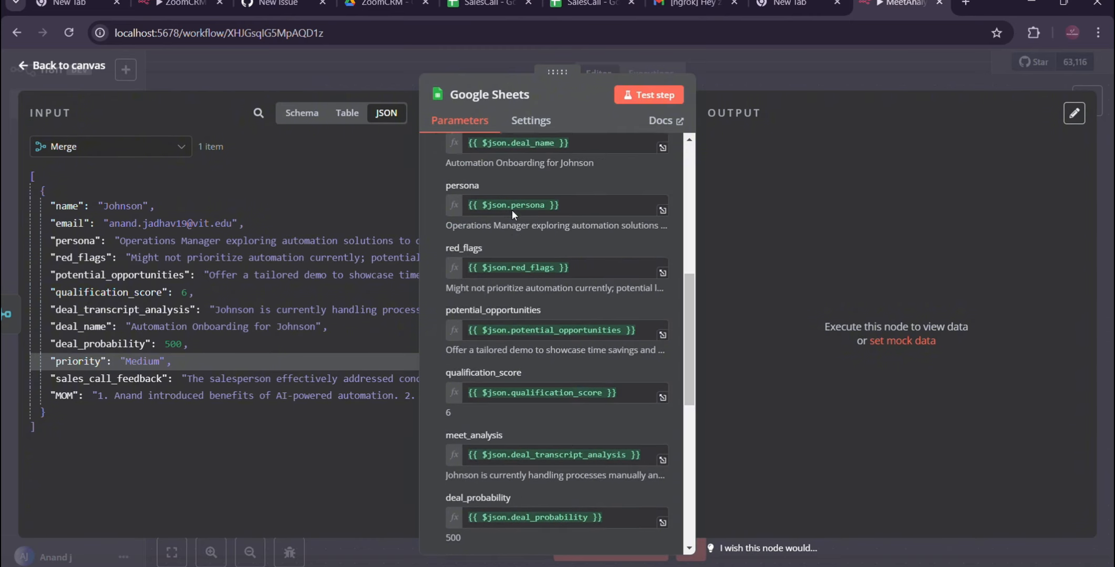
Step: Test the Google Sheets node and check the meet_analysis and deal_name entries in row 2 of the SalesCall spreadsheet
click(661, 99)
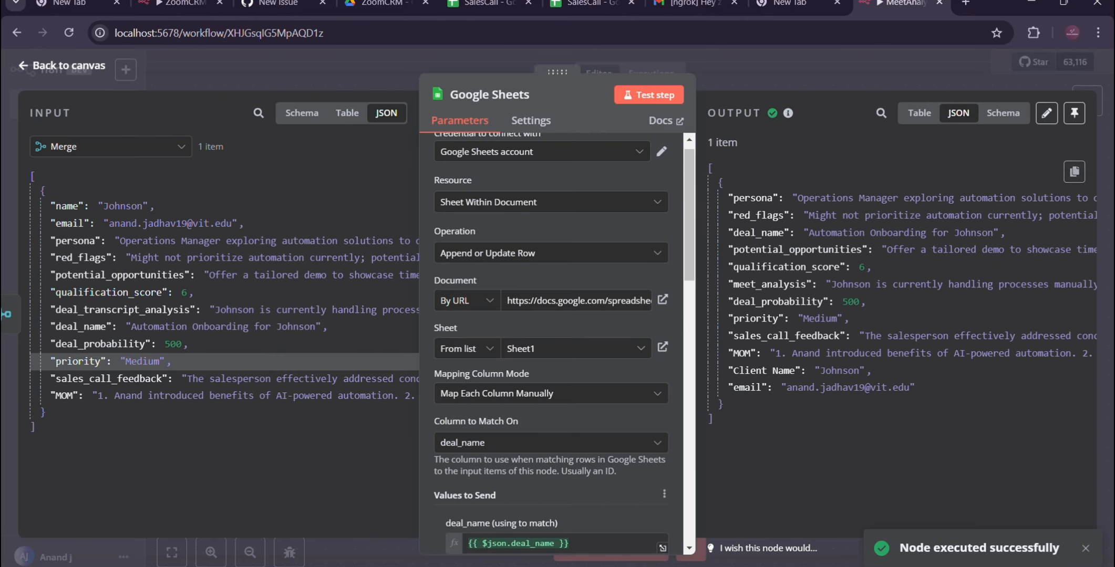
click(450, 6)
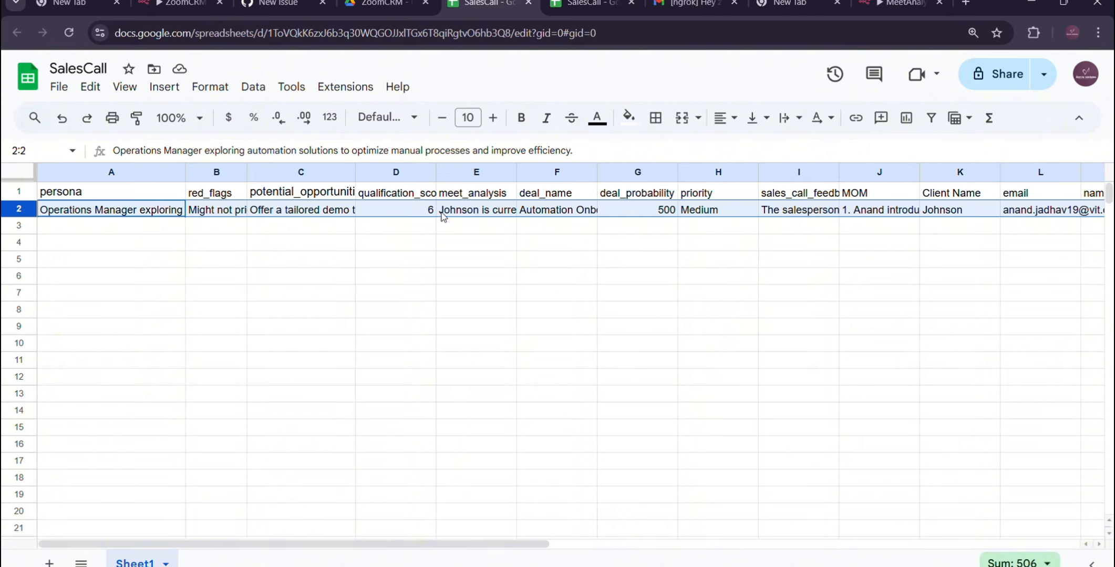
double_click(470, 212)
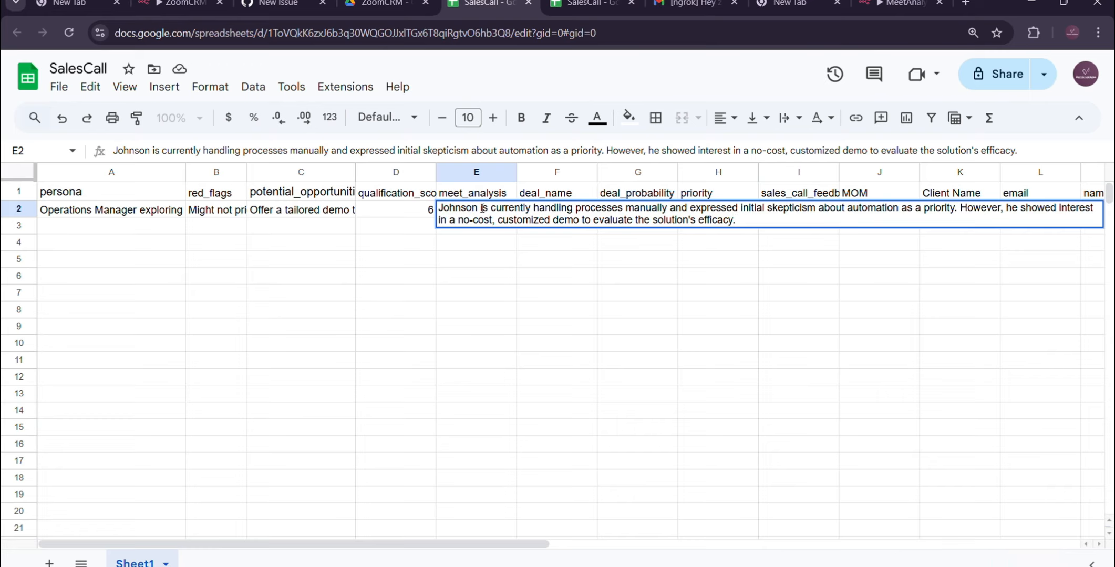
click(595, 295)
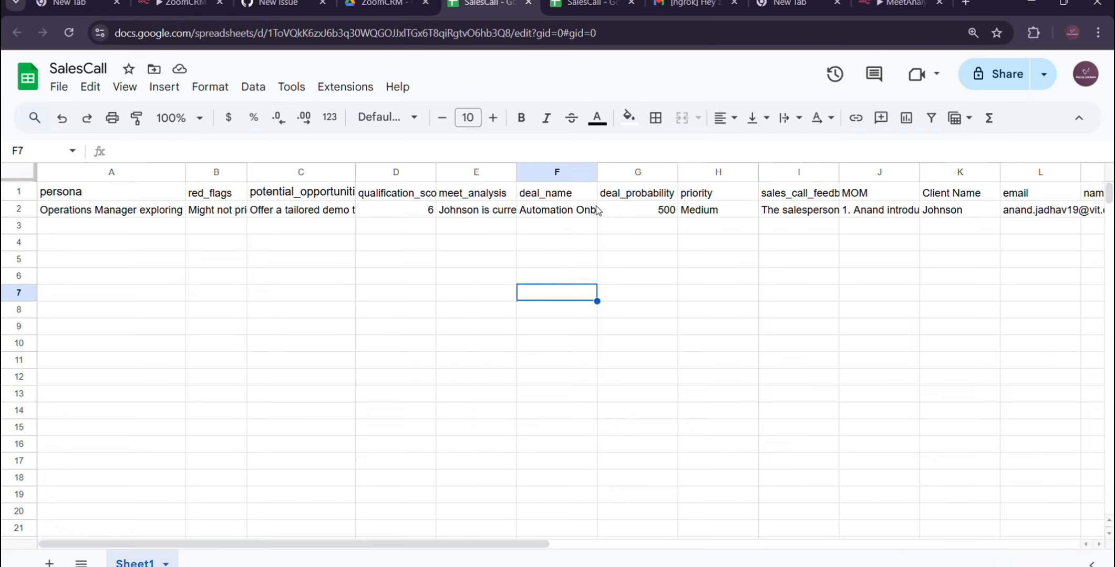
click(578, 211)
double_click(586, 210)
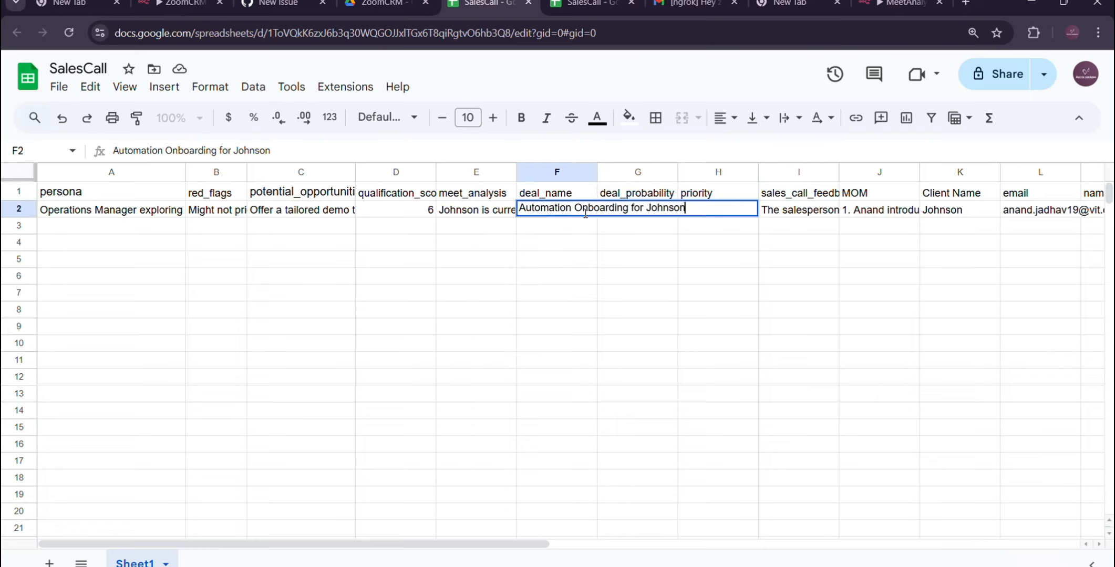
click(655, 248)
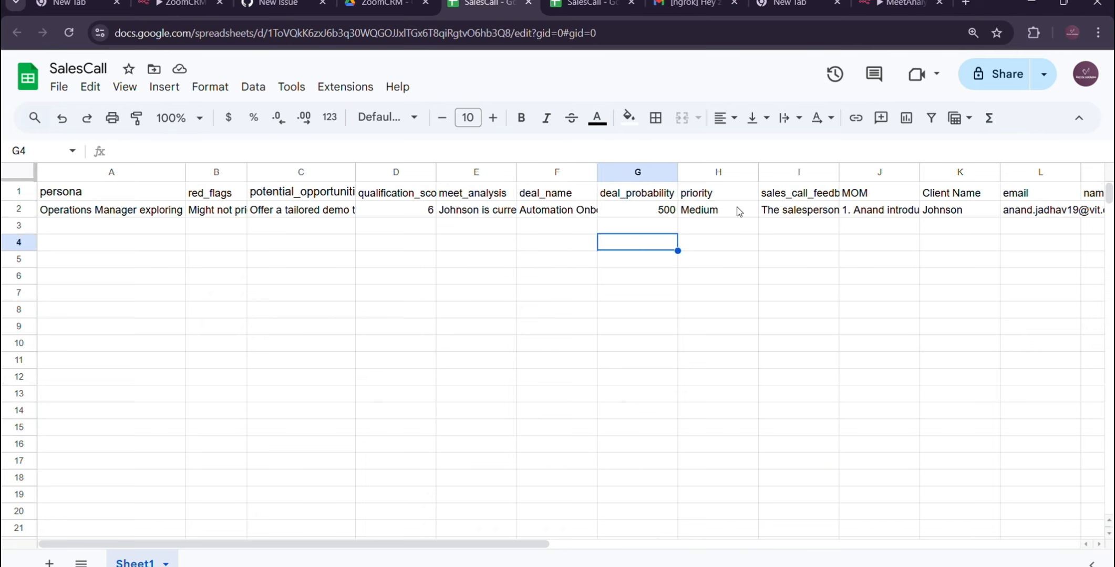
Step: Examine the MOM and email entries in row 2 of the SalesCall sheet
scroll(738, 210, right, 1)
scroll(738, 211, right, 3)
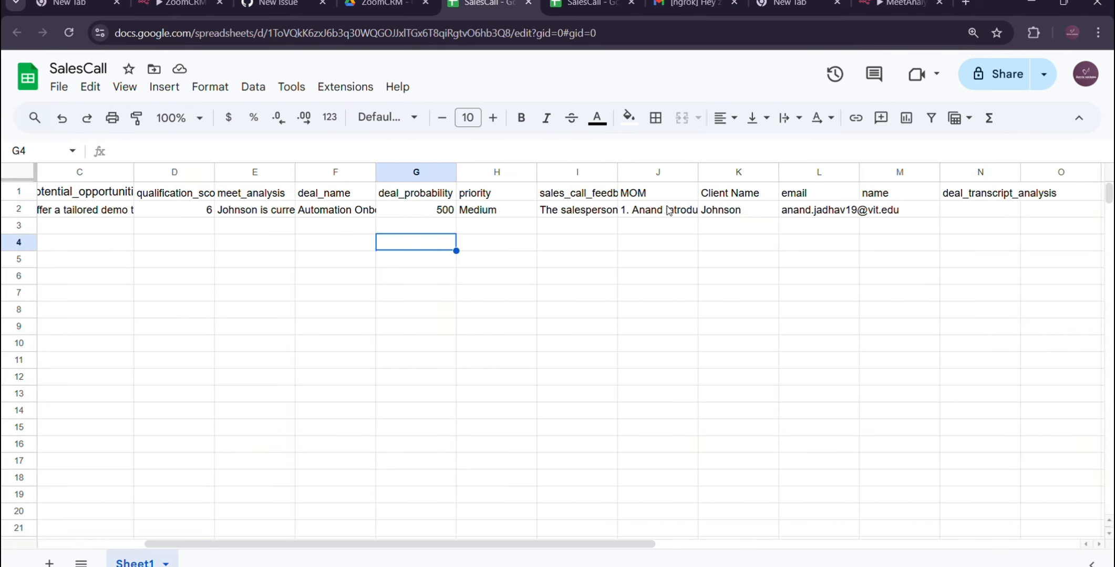
click(659, 214)
double_click(658, 213)
click(638, 281)
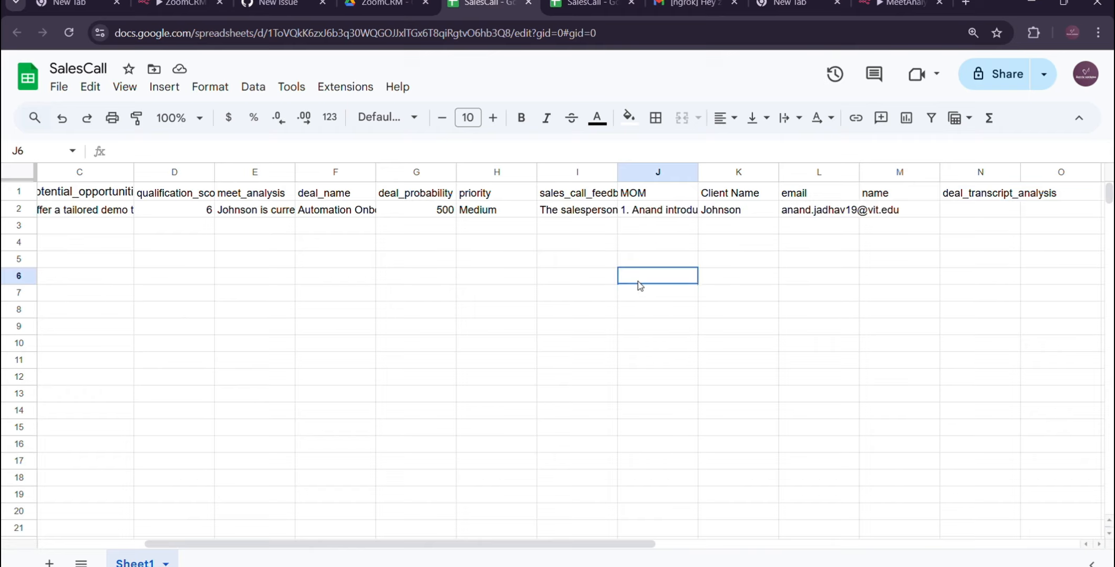
click(797, 213)
double_click(812, 213)
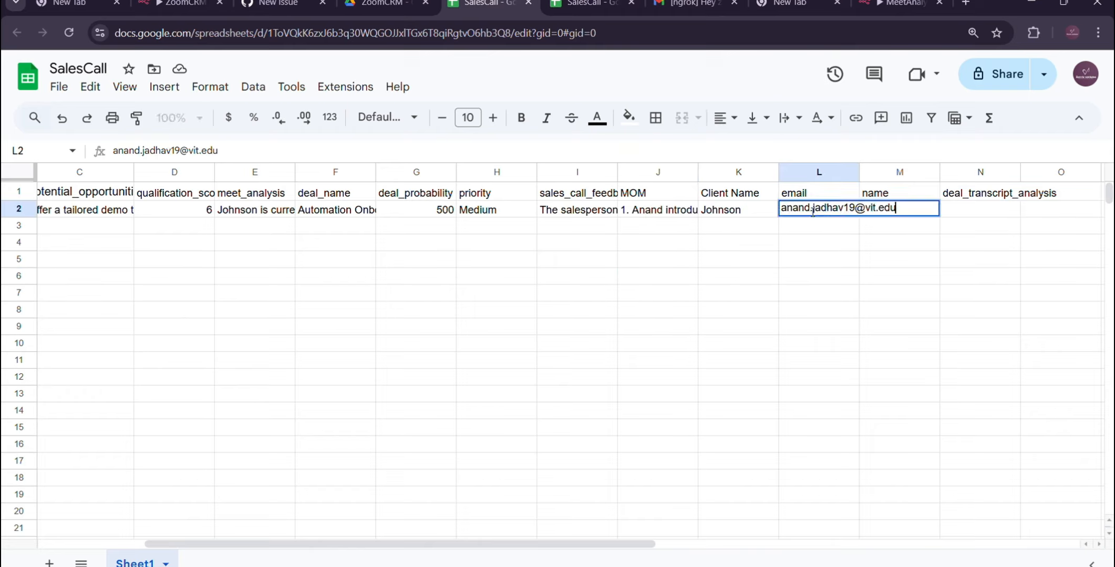
scroll(515, 266, left, 3)
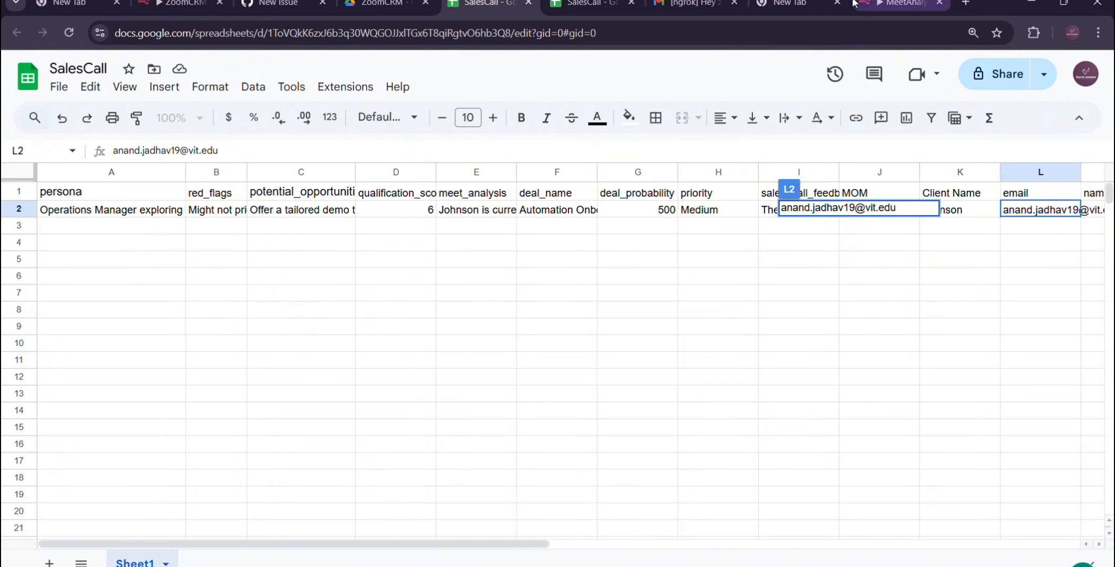
Step: Switch back to the MeetAnalysis workflow in n8n and find the Gmail actions for a node following Google Sheets
click(883, 6)
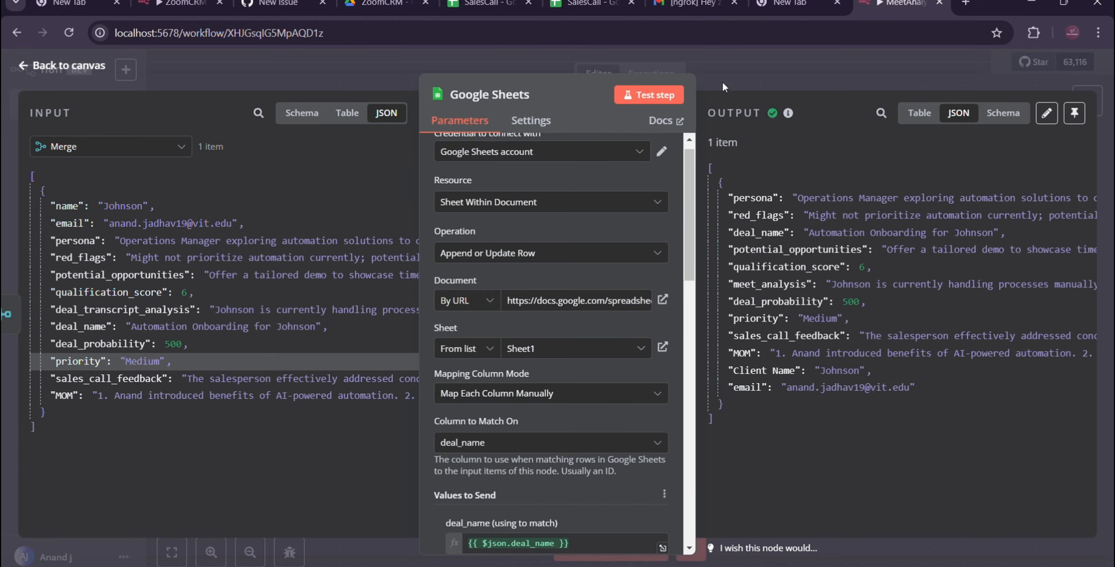
click(66, 67)
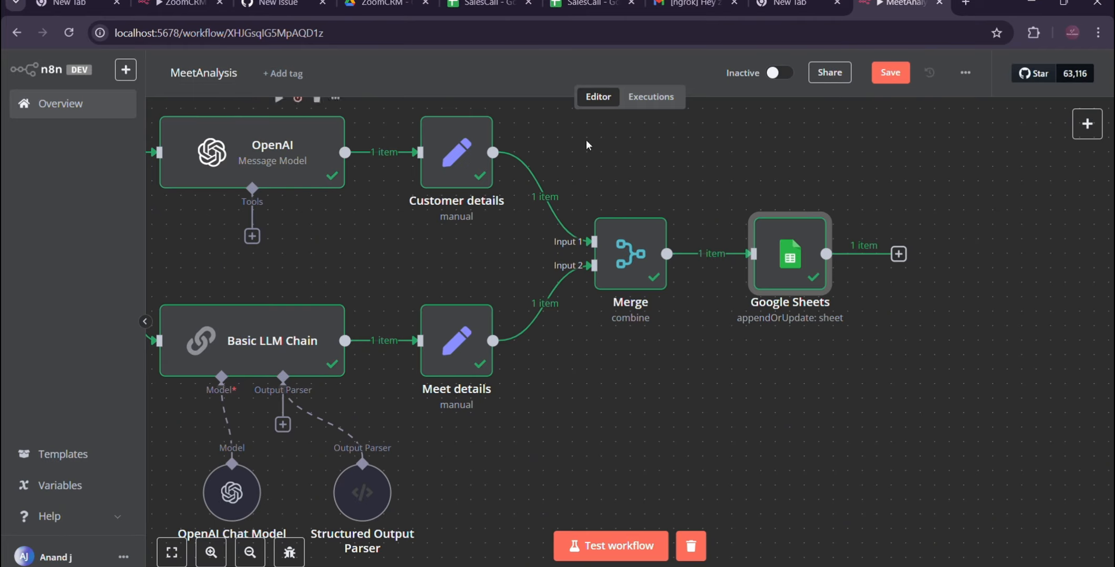
mouse_move(781, 272)
click(898, 254)
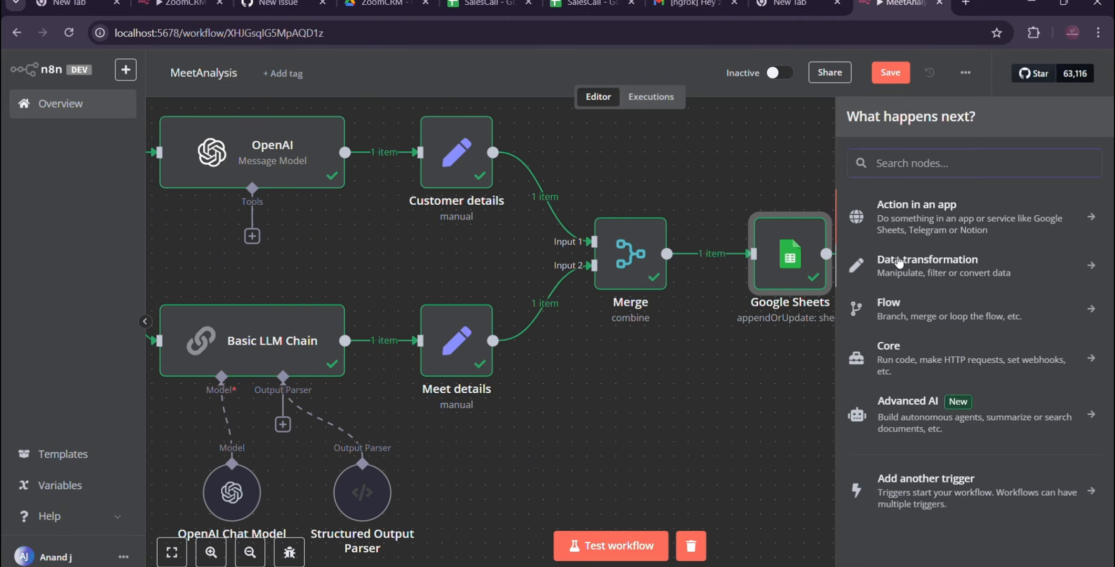
click(882, 167)
text(gmai)
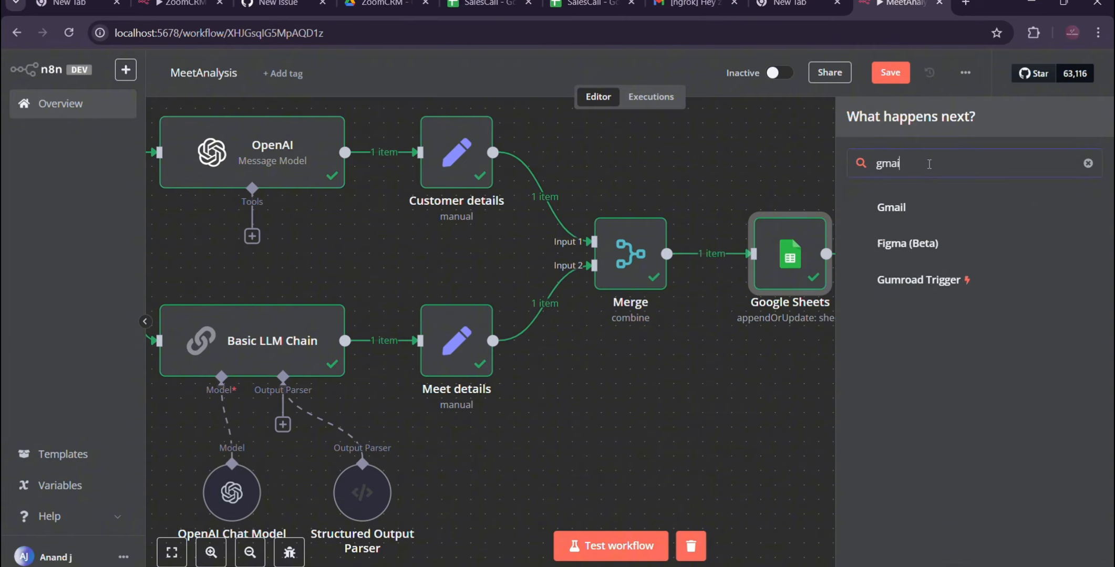
text(l)
click(882, 209)
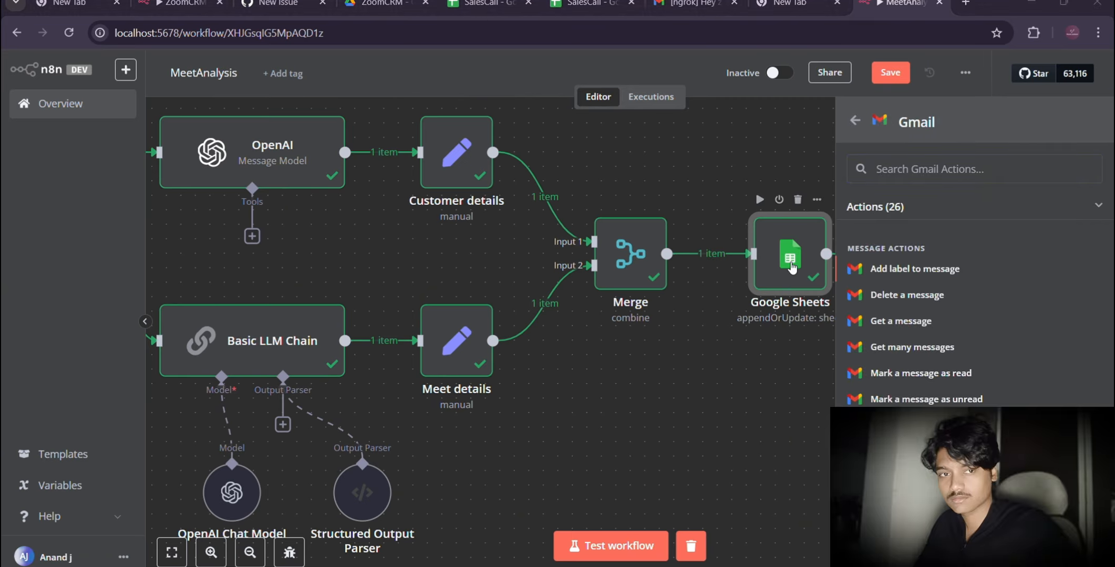
Step: Add a Gmail node that sends a message after the Google Sheets node
scroll(792, 268, right, 1)
scroll(792, 268, right, 2)
scroll(792, 268, right, 5)
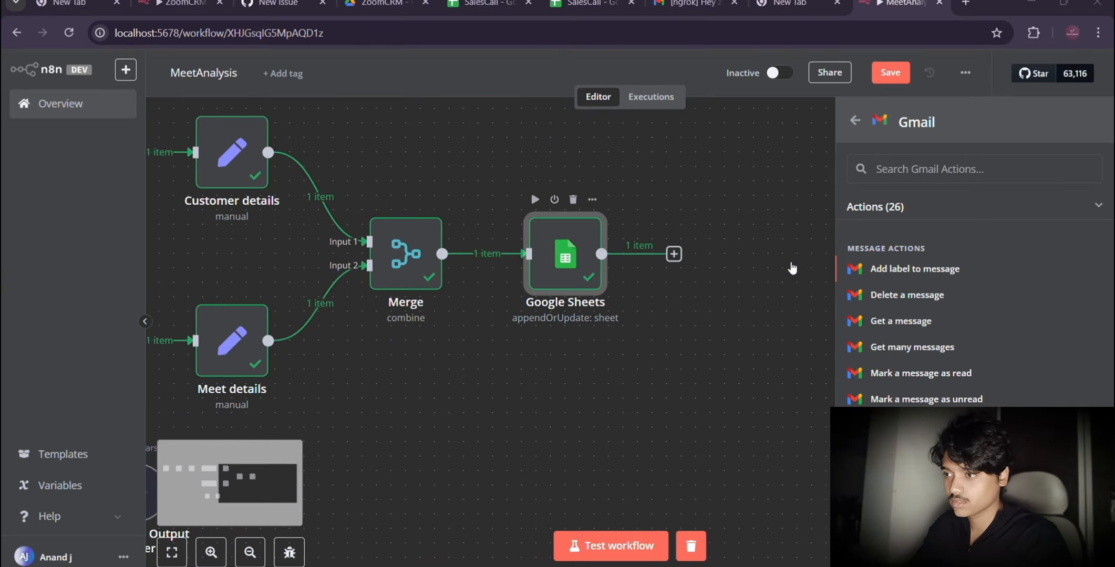
scroll(883, 368, down, 8)
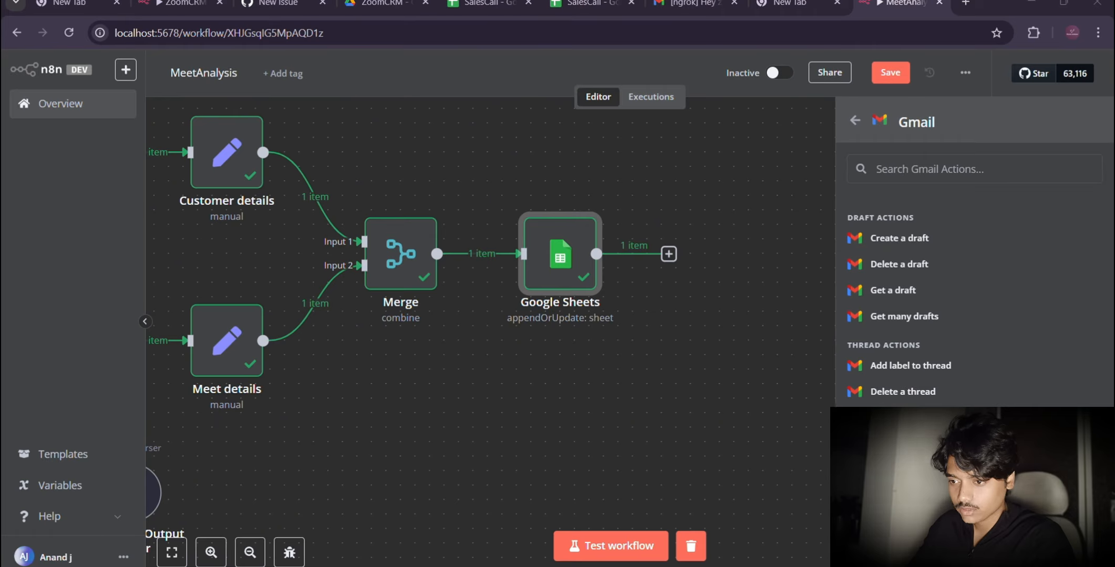
scroll(911, 398, up, 8)
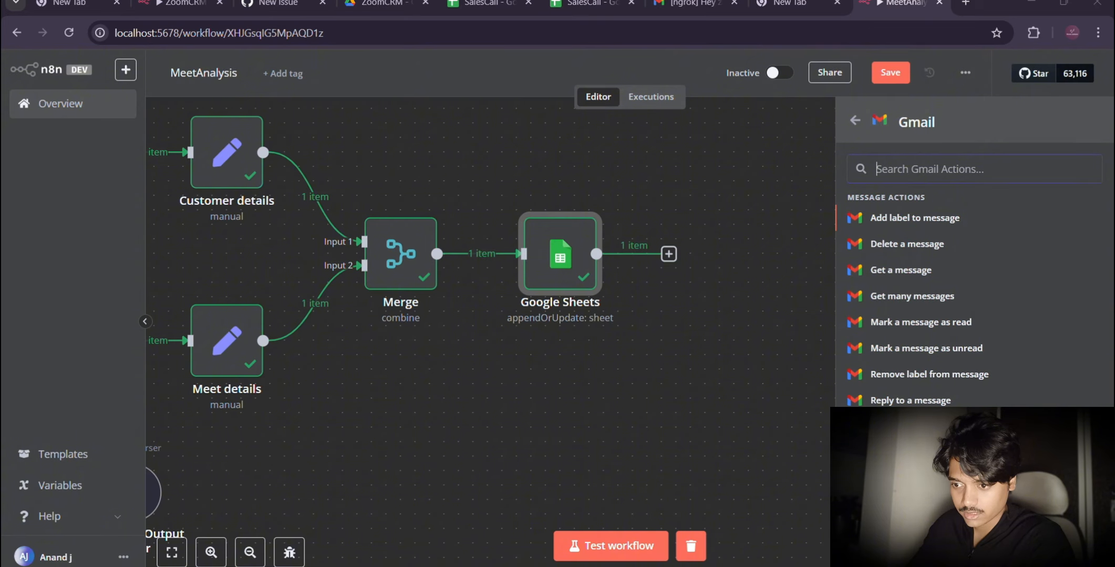
click(909, 426)
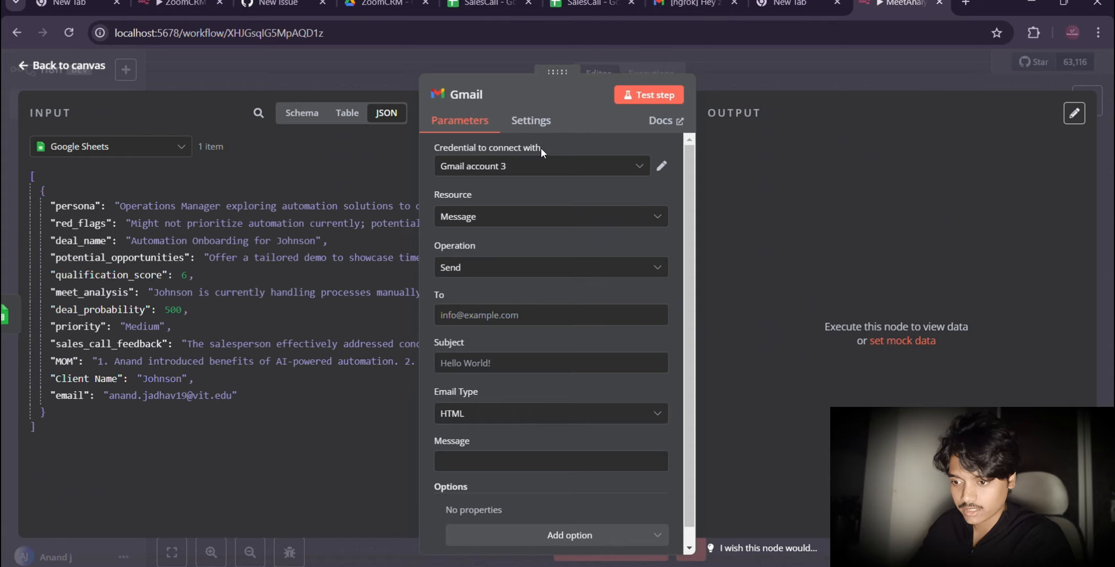
Step: Keep Gmail account 3 as the Gmail node's credential and enter the recipient's email address
click(531, 176)
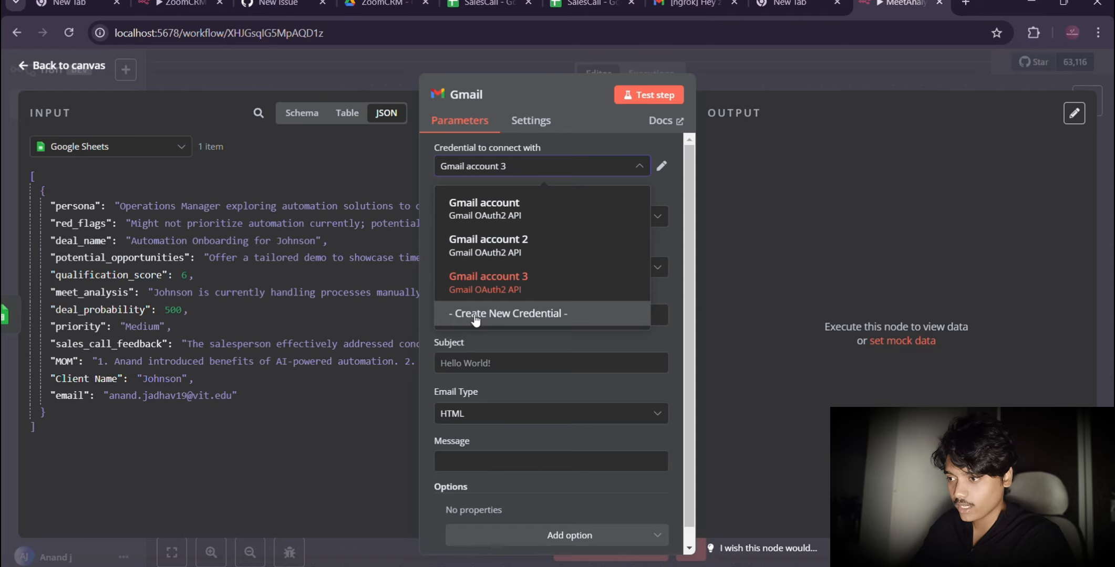
click(662, 194)
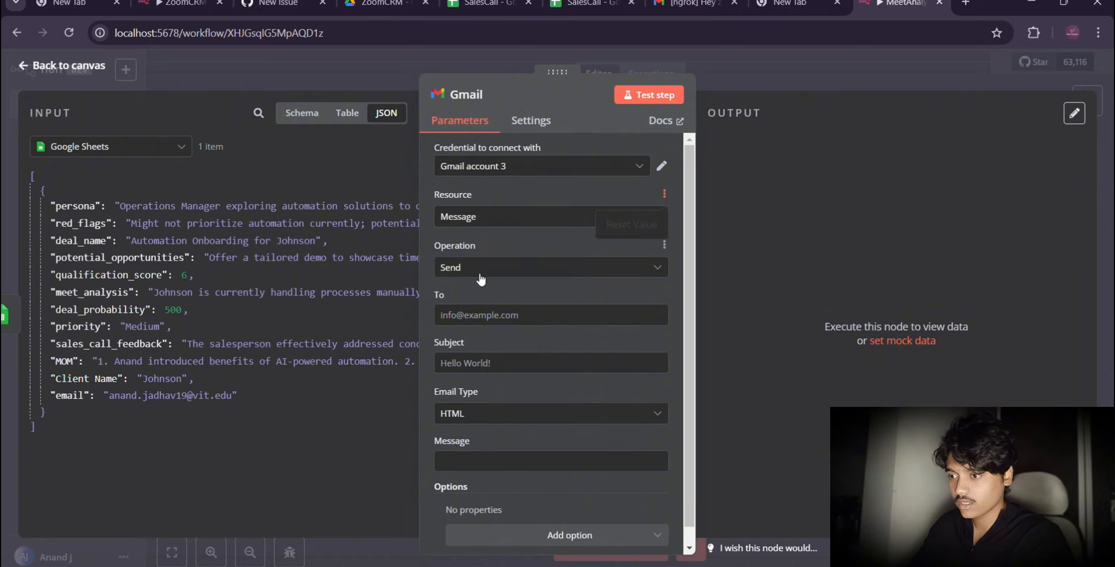
click(463, 321)
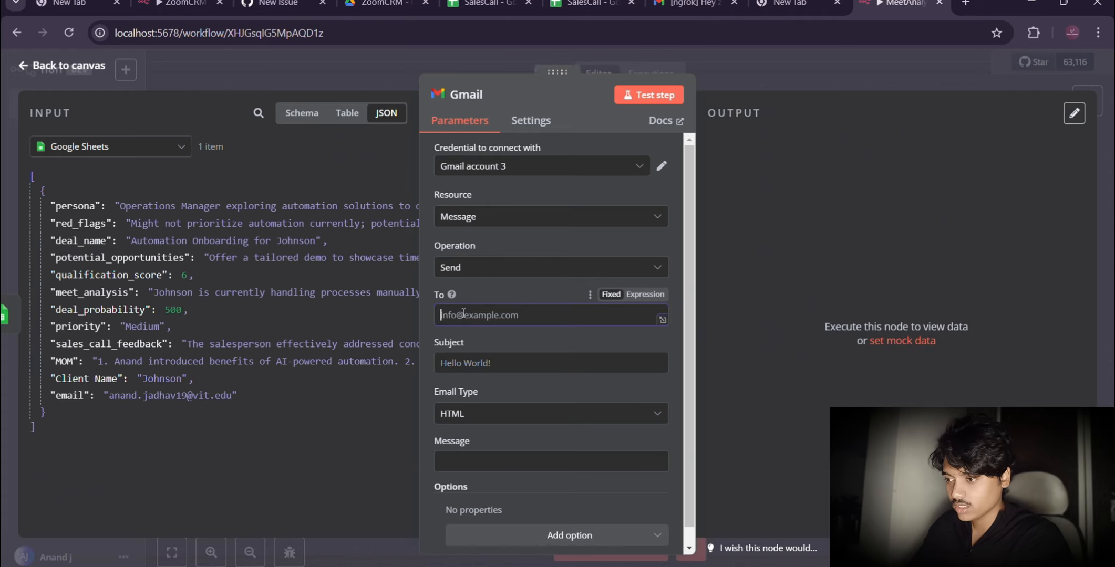
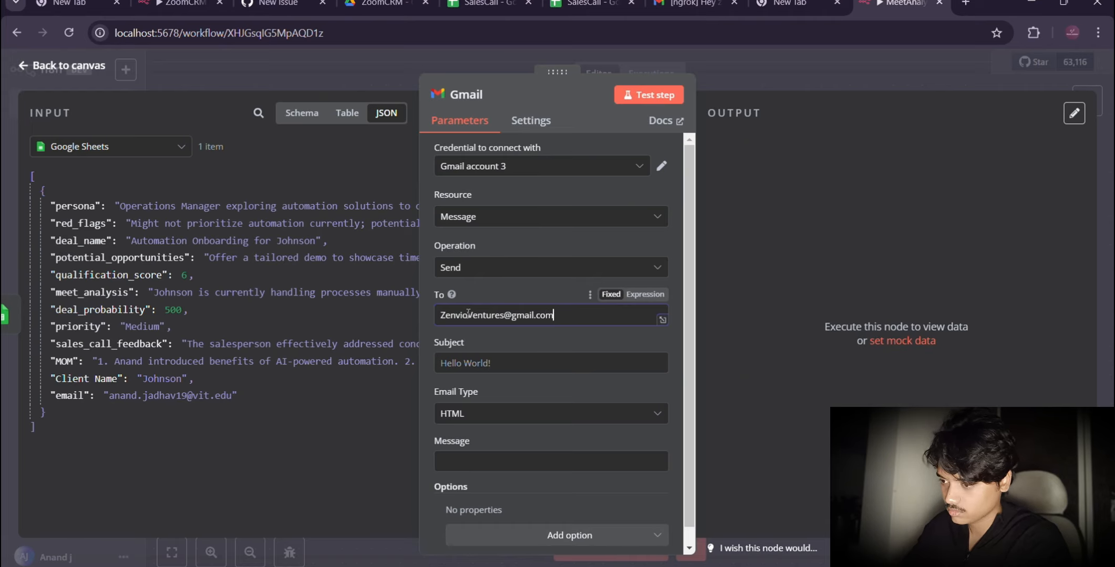
Step: Set the email subject to "Minutes of meeting : " followed by the deal_name field from the Google Sheets input
click(487, 338)
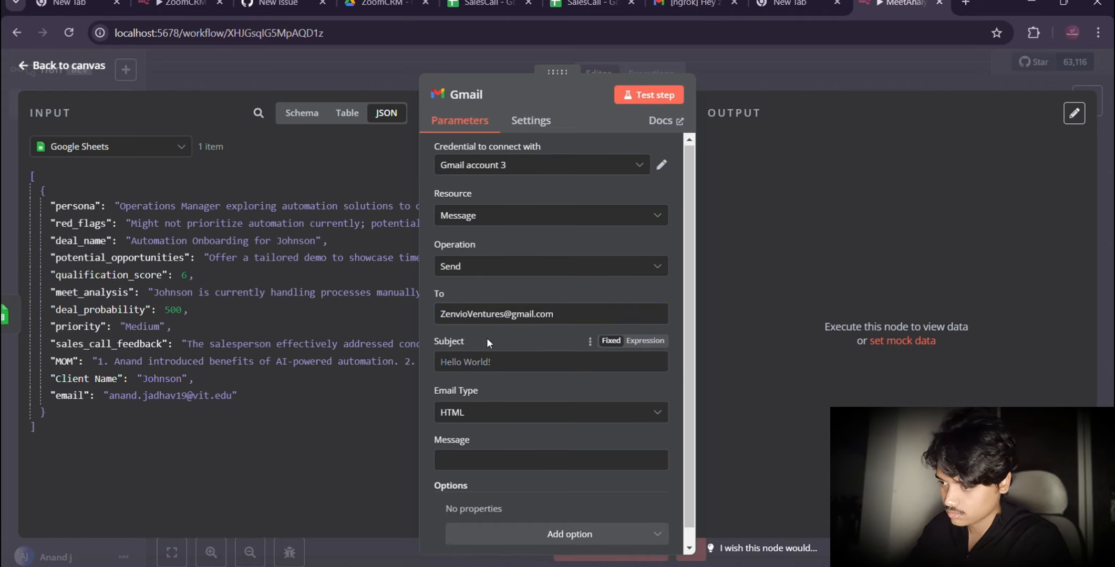
scroll(487, 337, down, 1)
click(465, 347)
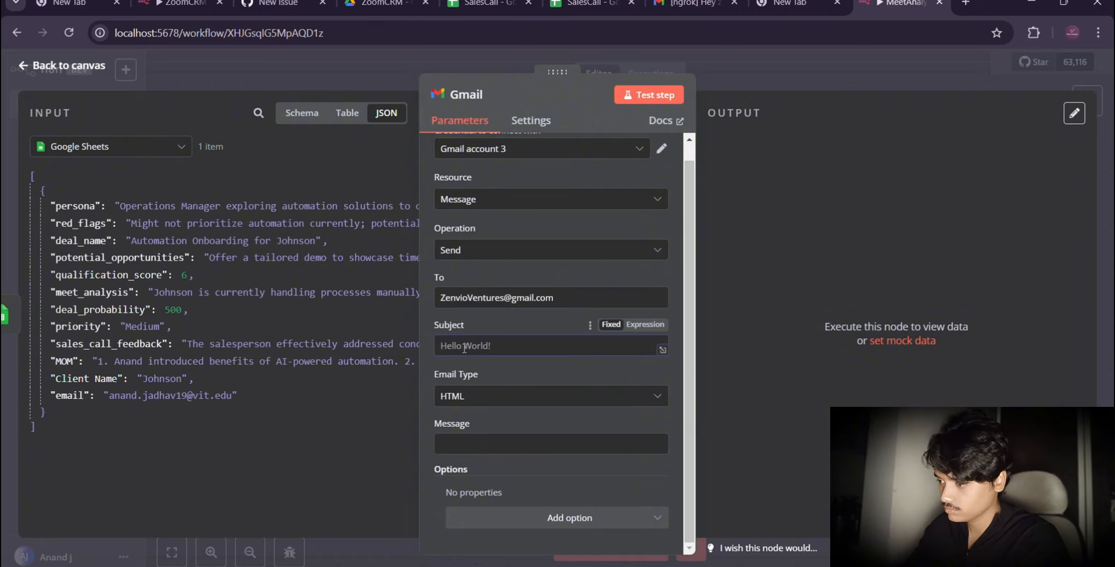
text(Minutes of meeting :)
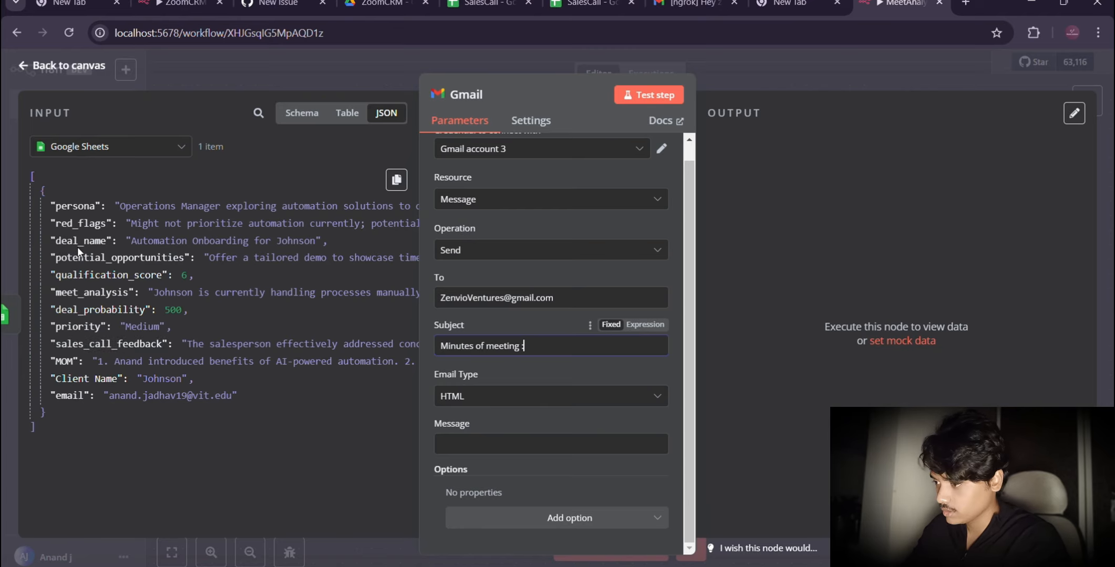
drag(78, 241, 549, 346)
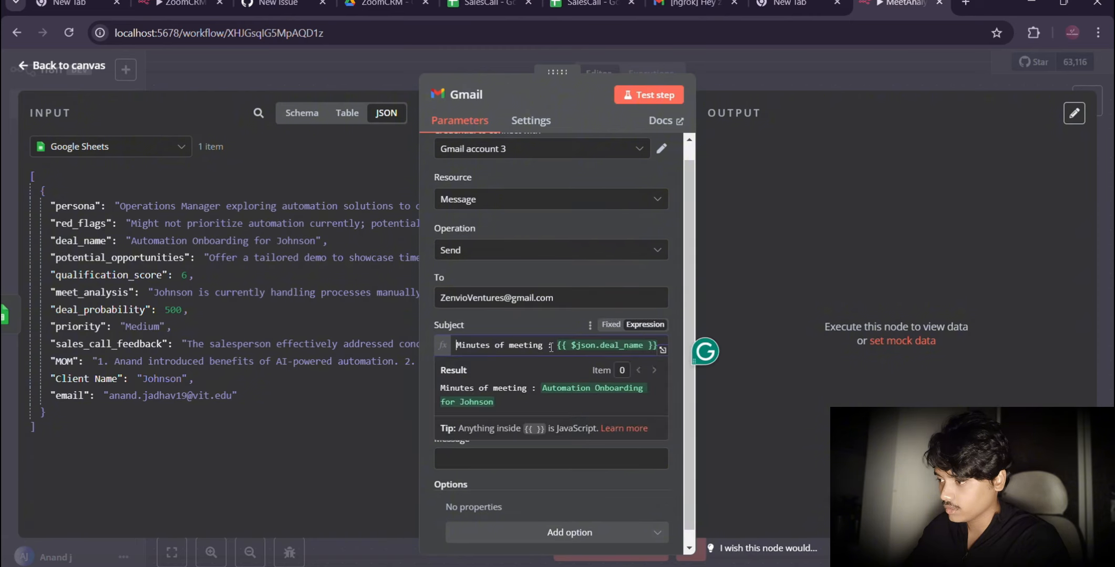
click(545, 321)
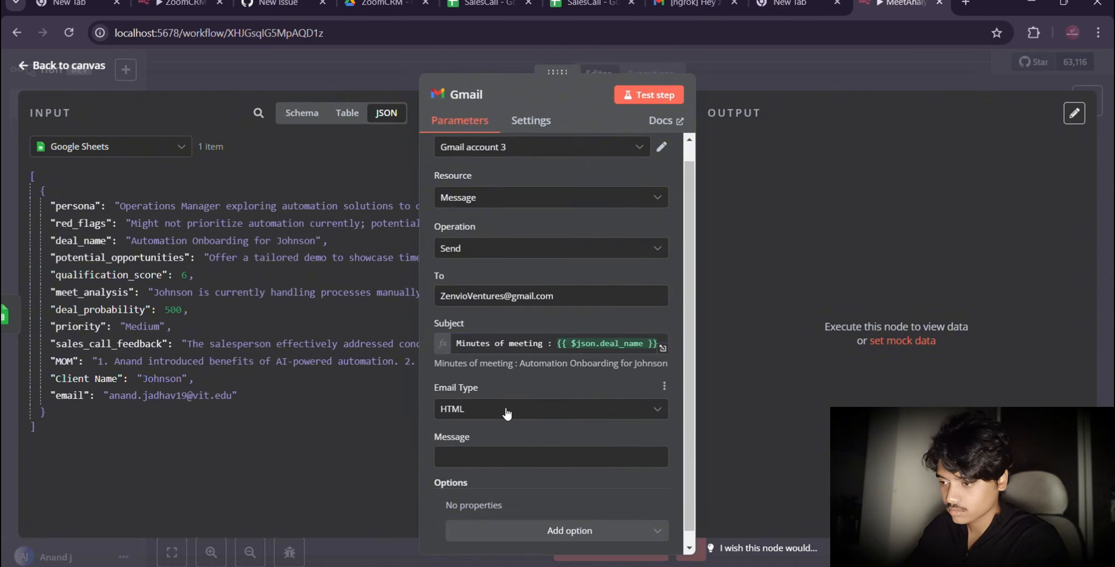
Step: Make the message a Text email containing the MOM field from the Google Sheets input and test the Gmail node
click(505, 397)
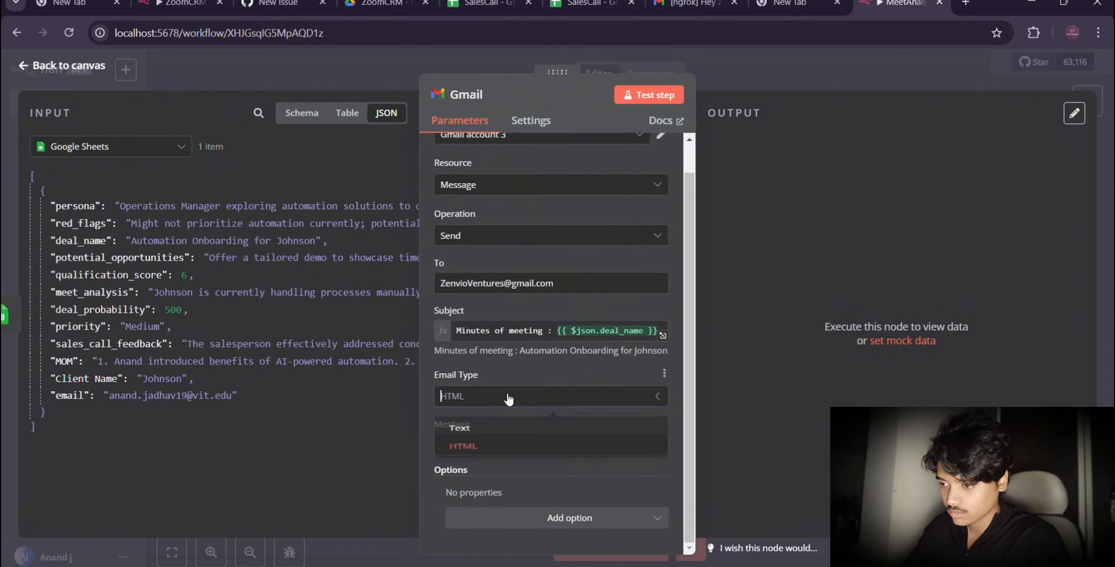
click(476, 433)
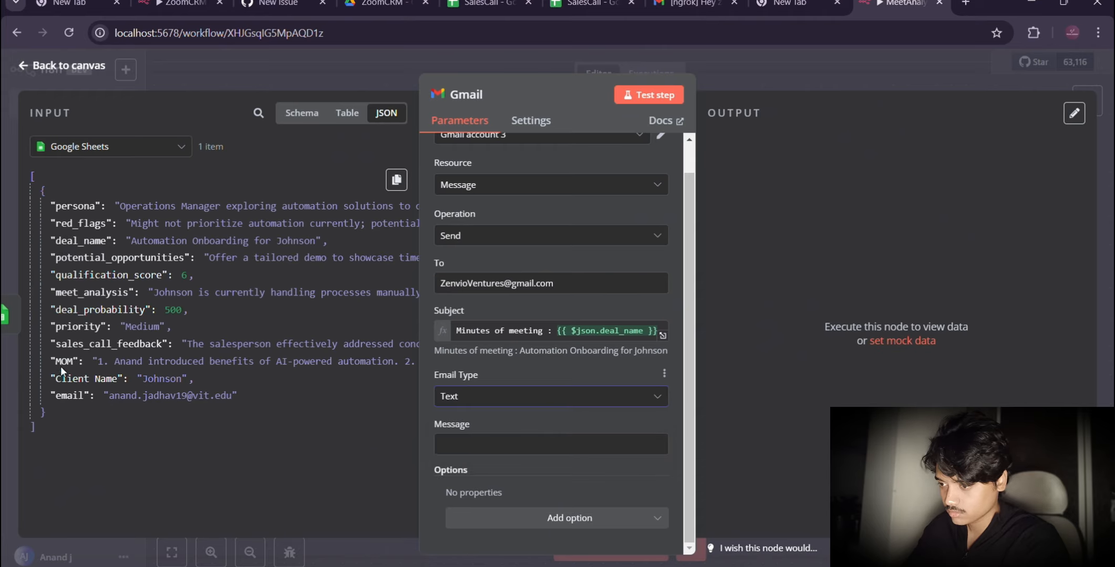
drag(60, 362, 460, 451)
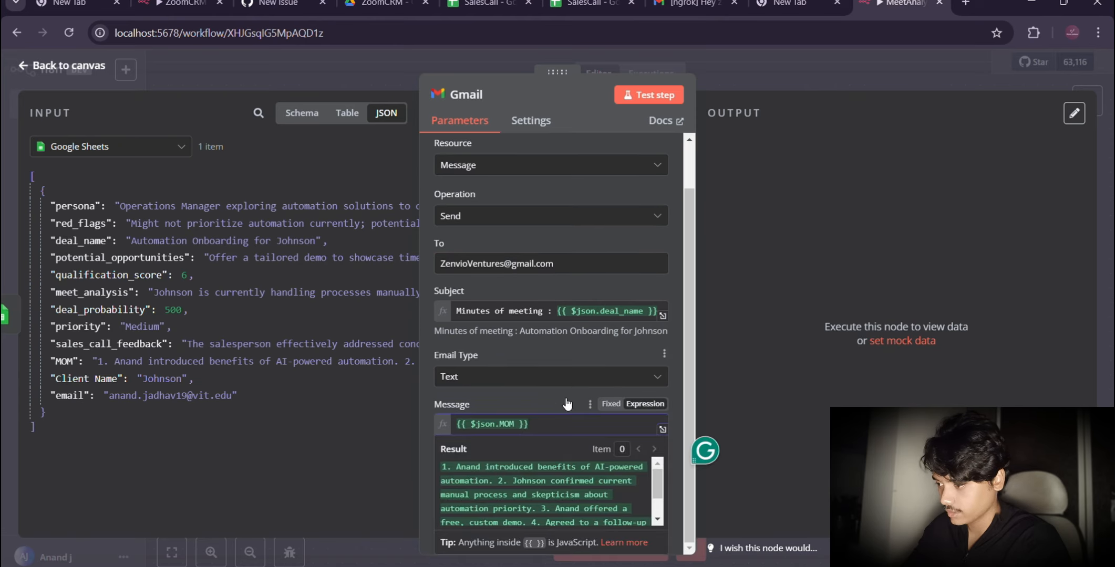
click(659, 95)
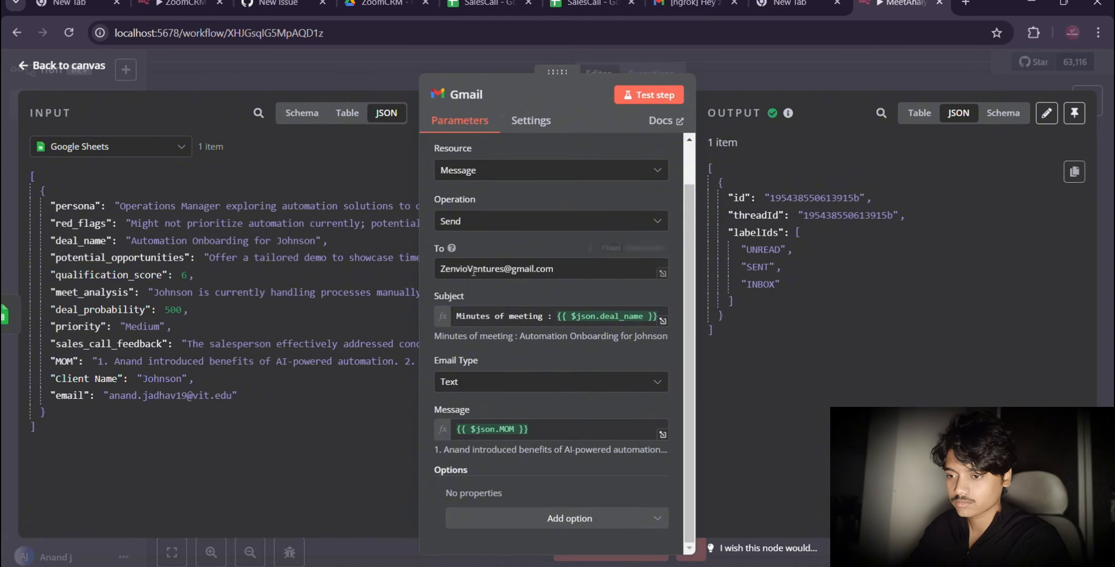
Step: Return to the workflow canvas and test the whole MeetAnalysis workflow, following the run from the Google Drive Trigger to the Gmail node
click(76, 65)
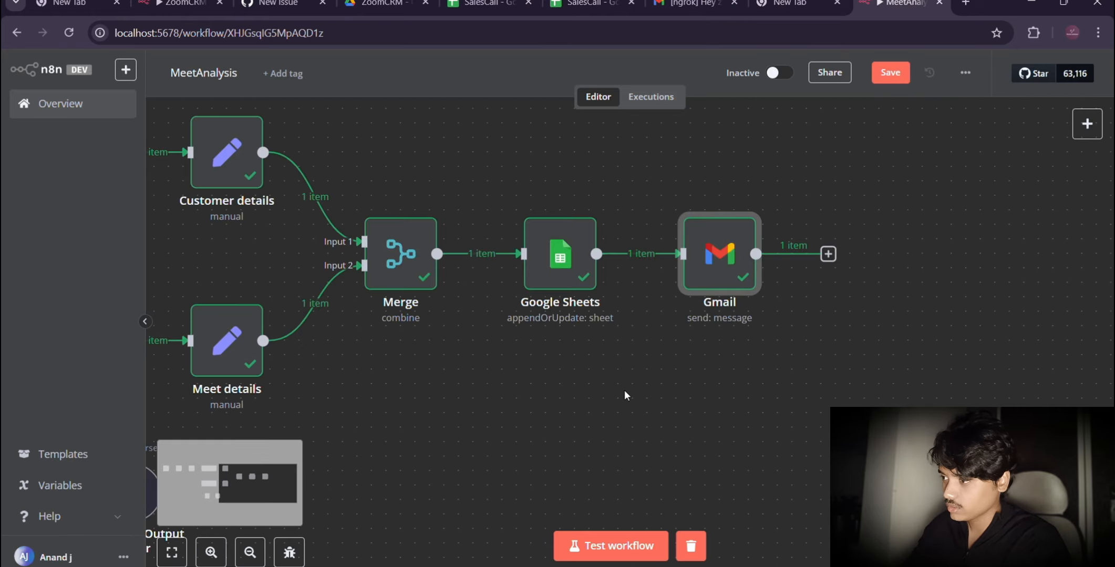
scroll(530, 391, left, 10)
scroll(531, 398, left, 12)
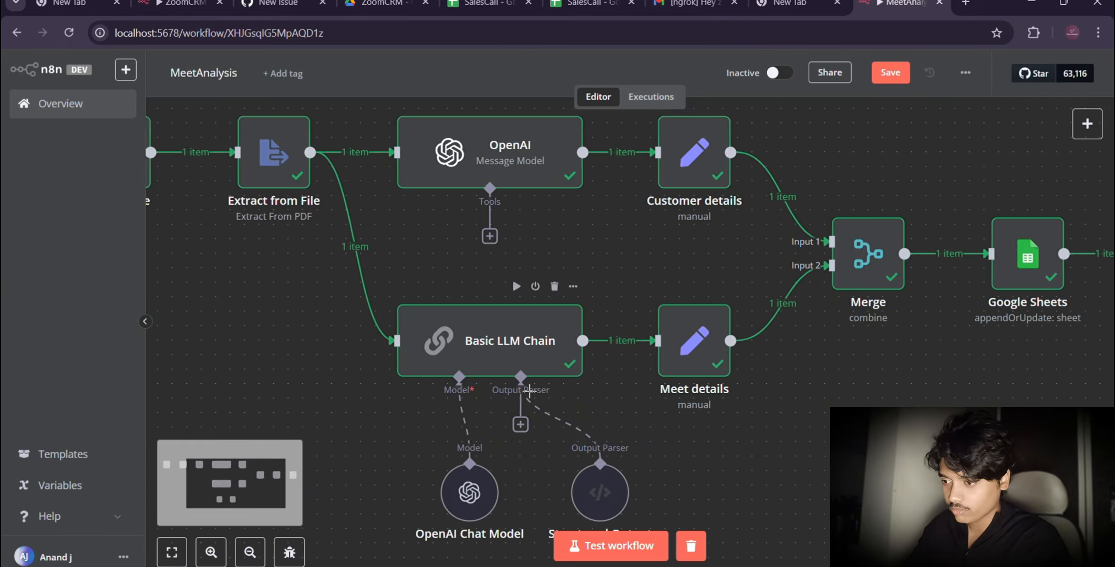
scroll(530, 397, left, 1)
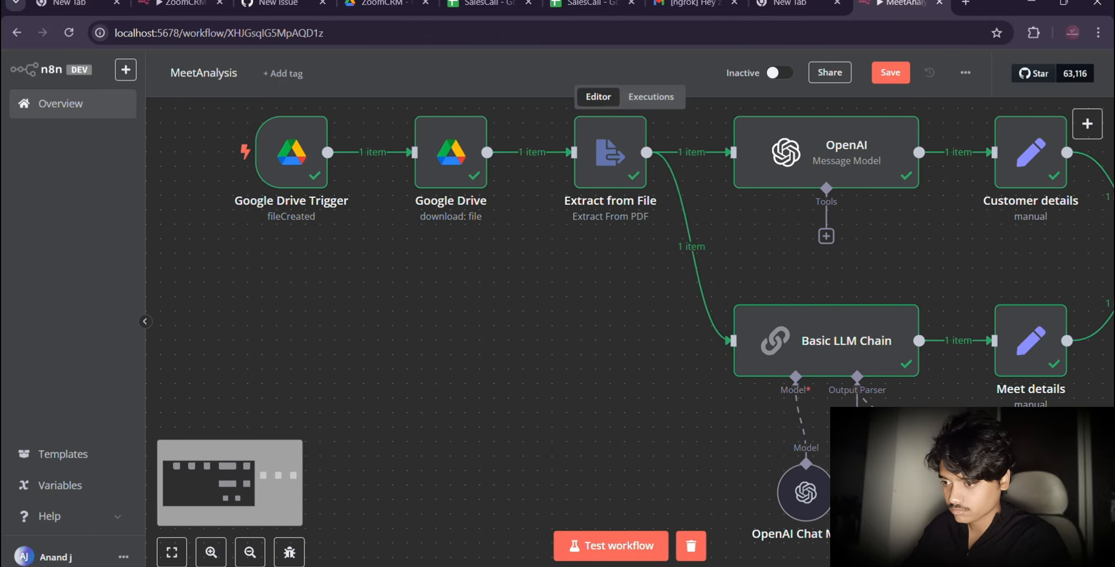
click(612, 550)
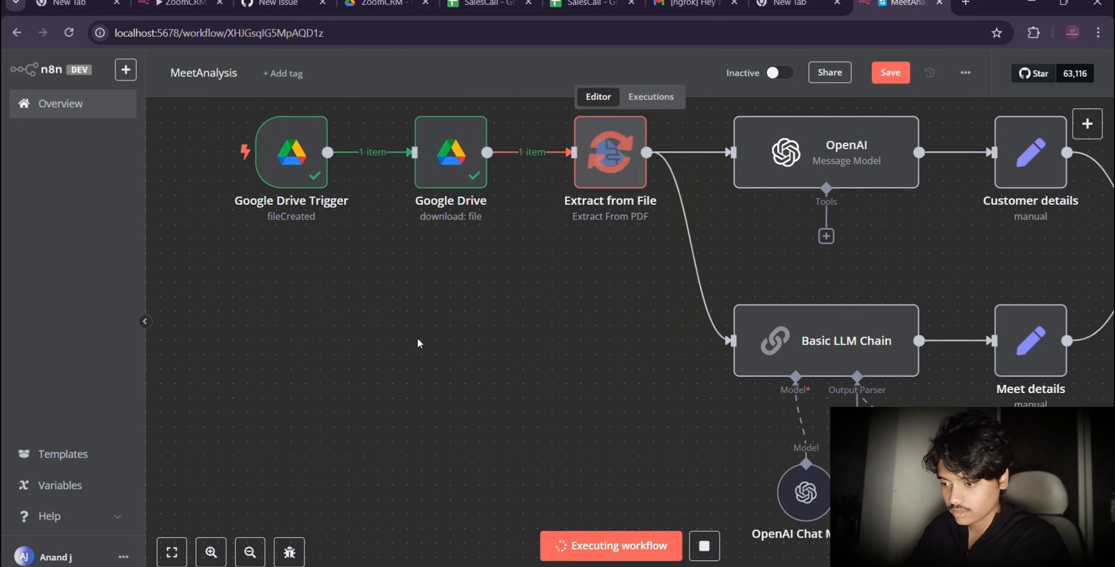
scroll(495, 346, right, 4)
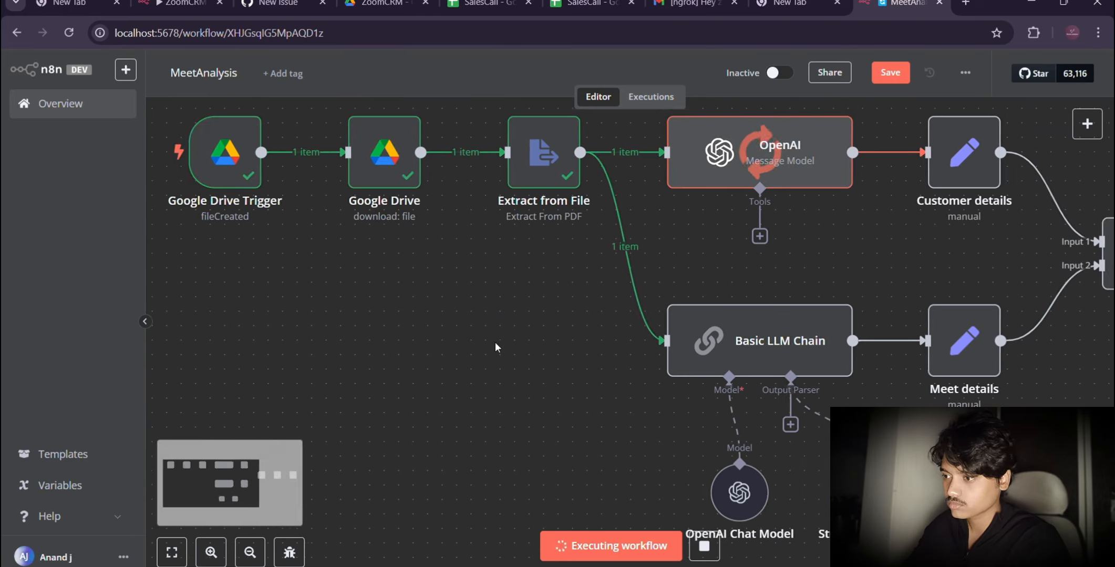
scroll(518, 339, right, 4)
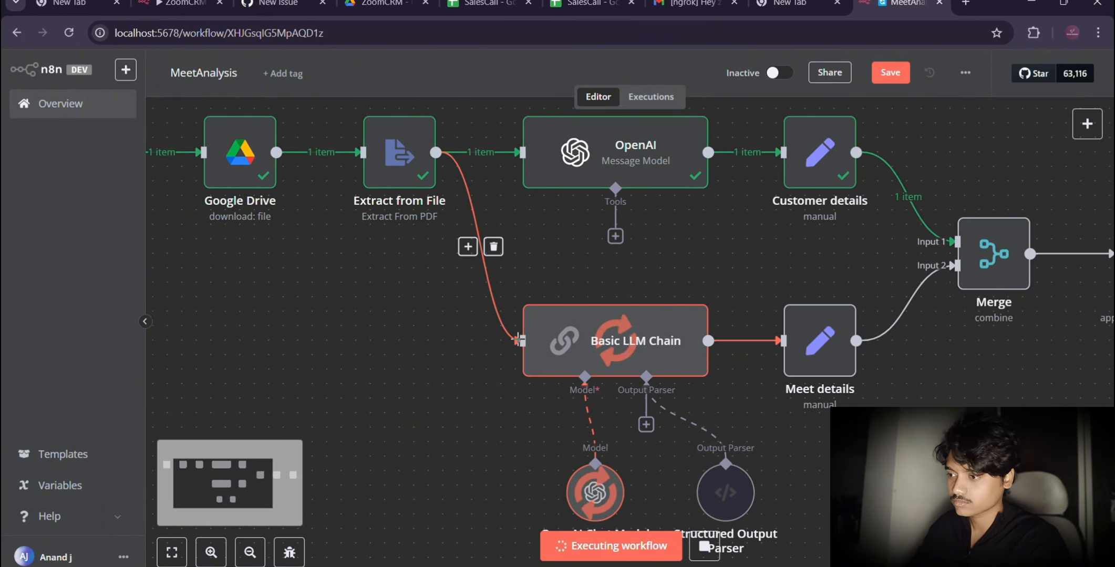
scroll(519, 339, right, 3)
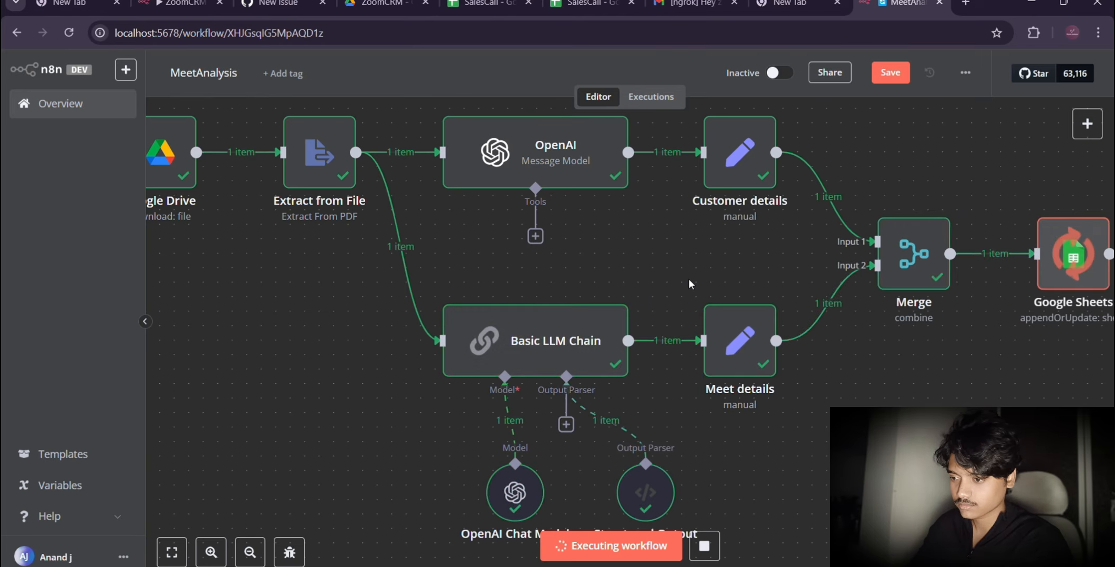
scroll(902, 386, right, 5)
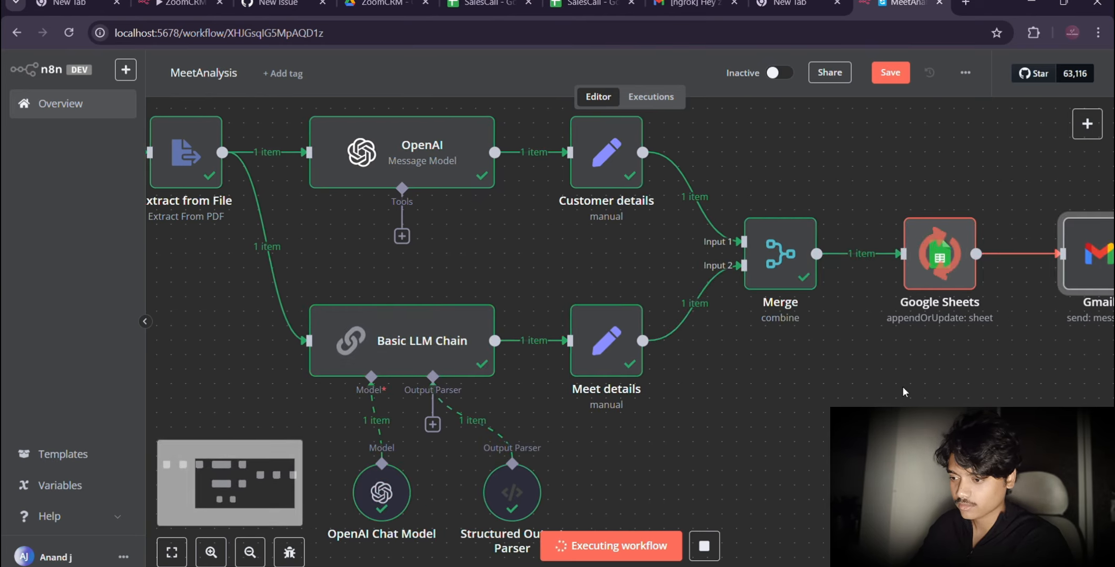
scroll(902, 387, right, 6)
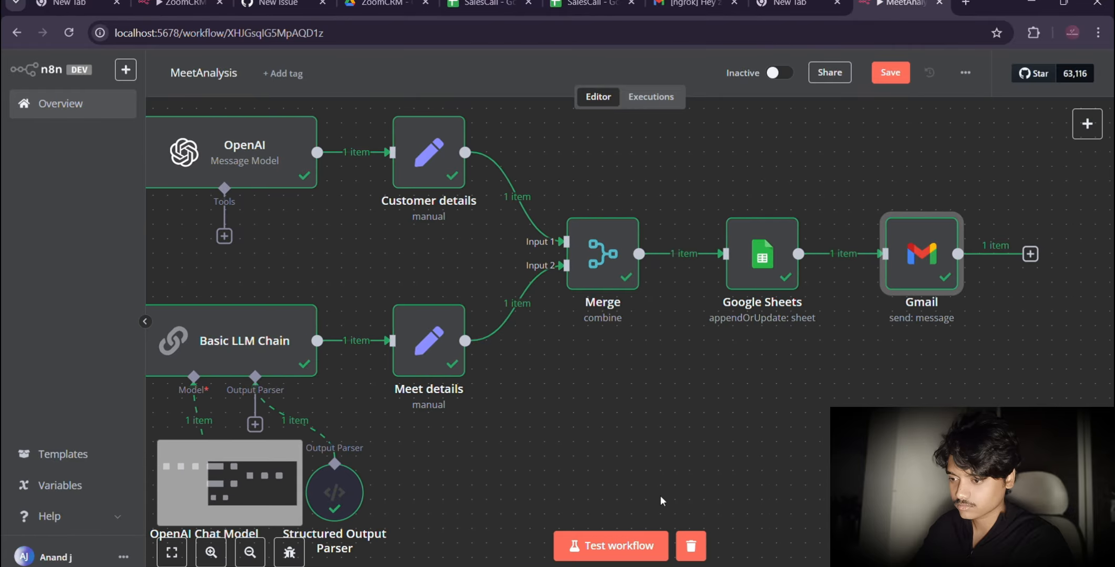
Step: Switch to the Gmail inbox, refresh it, open the newest "Minutes of meeting" email and examine its message text and footer
click(699, 5)
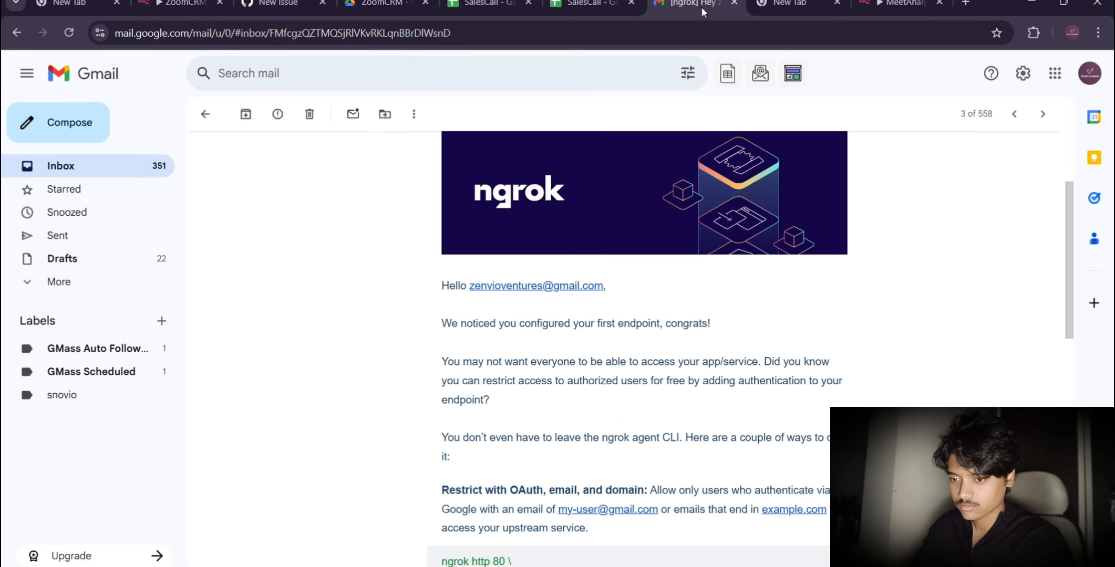
click(58, 172)
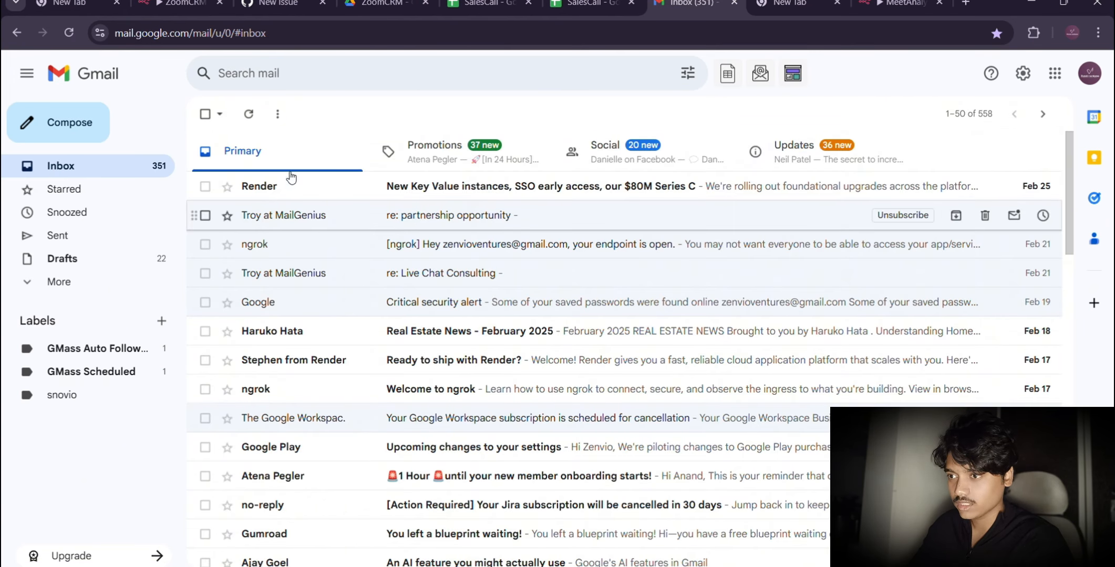
click(249, 114)
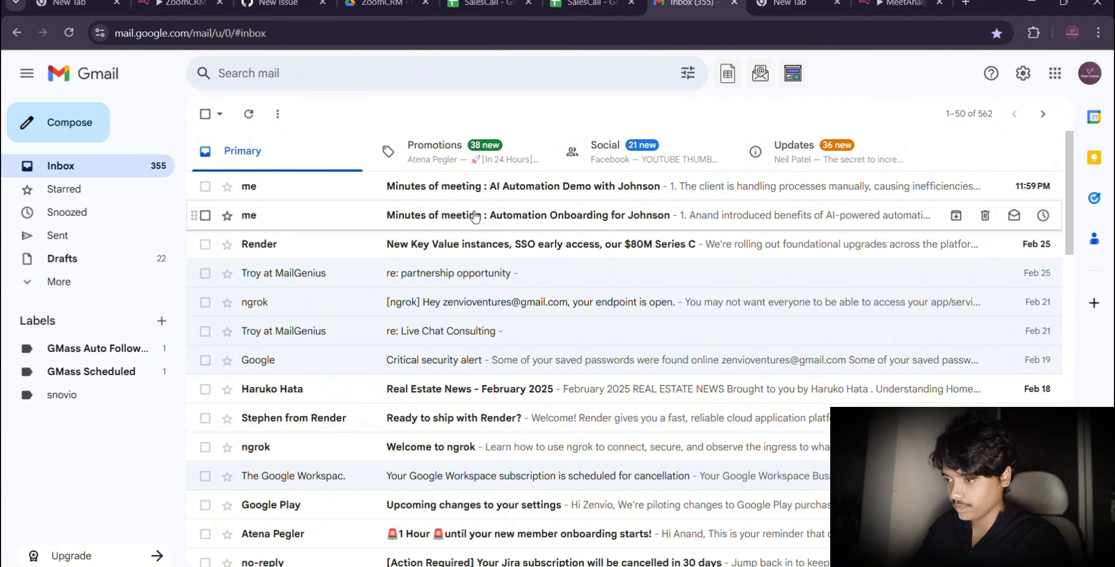
click(446, 189)
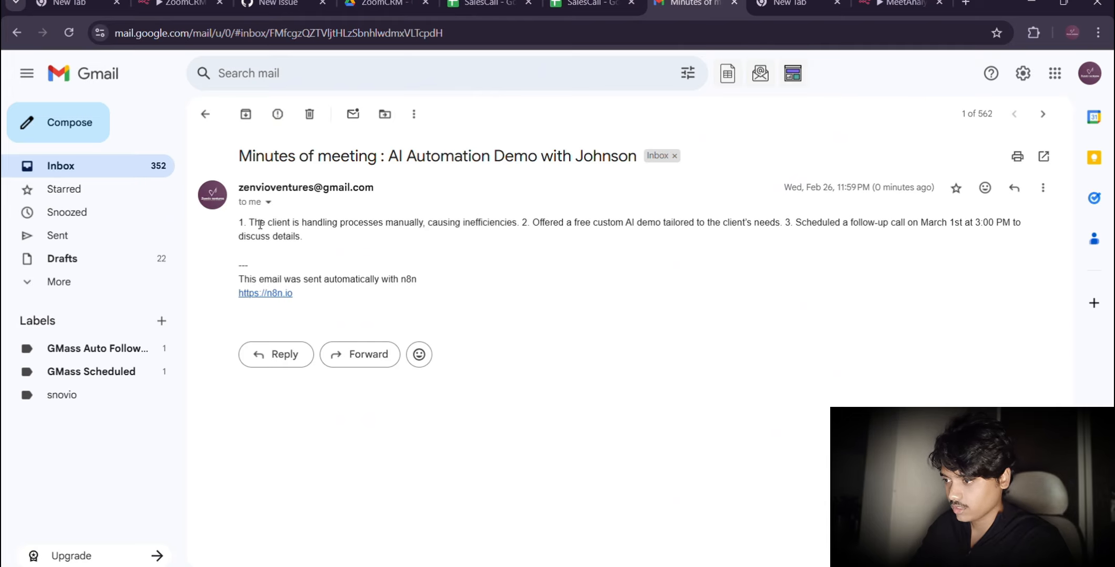
drag(254, 223, 781, 226)
drag(794, 223, 978, 235)
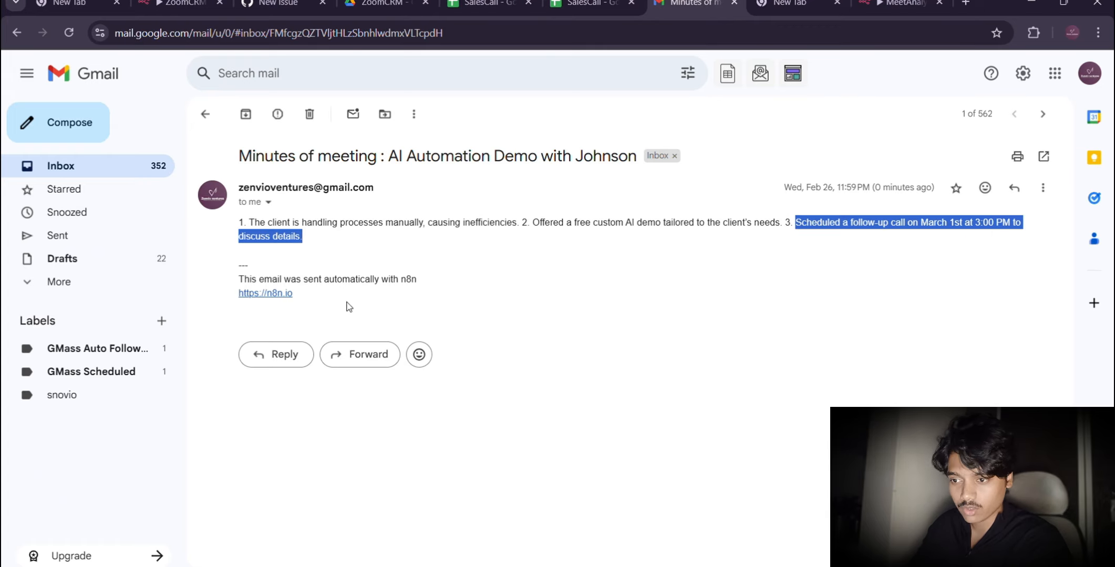
drag(348, 306, 235, 268)
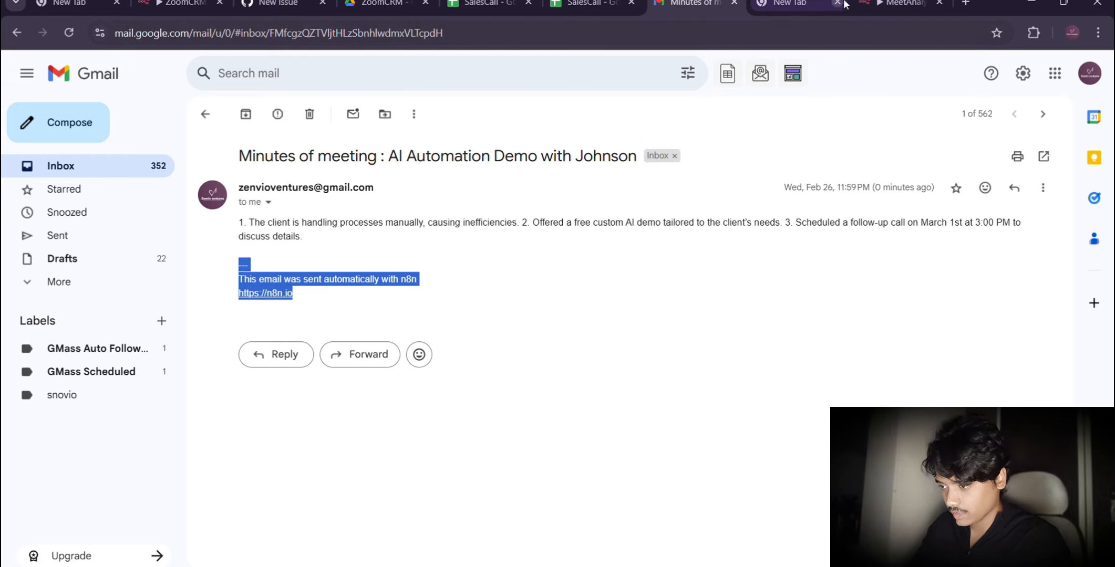
Step: Back in n8n, add the Append n8n Attribution option to the Gmail node, turn it off and test the node
click(881, 7)
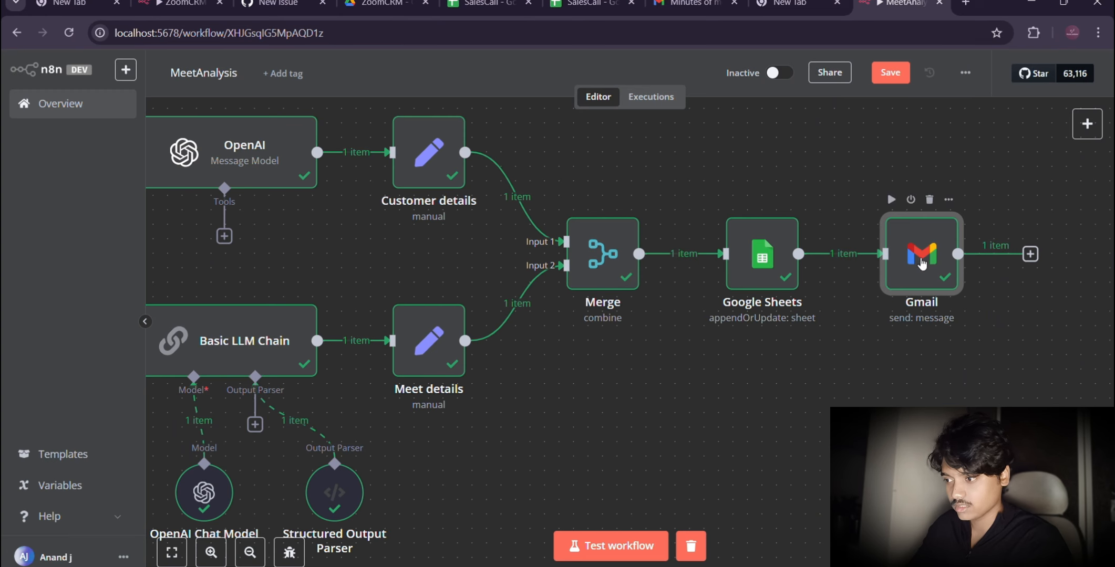
double_click(920, 262)
scroll(523, 411, down, 1)
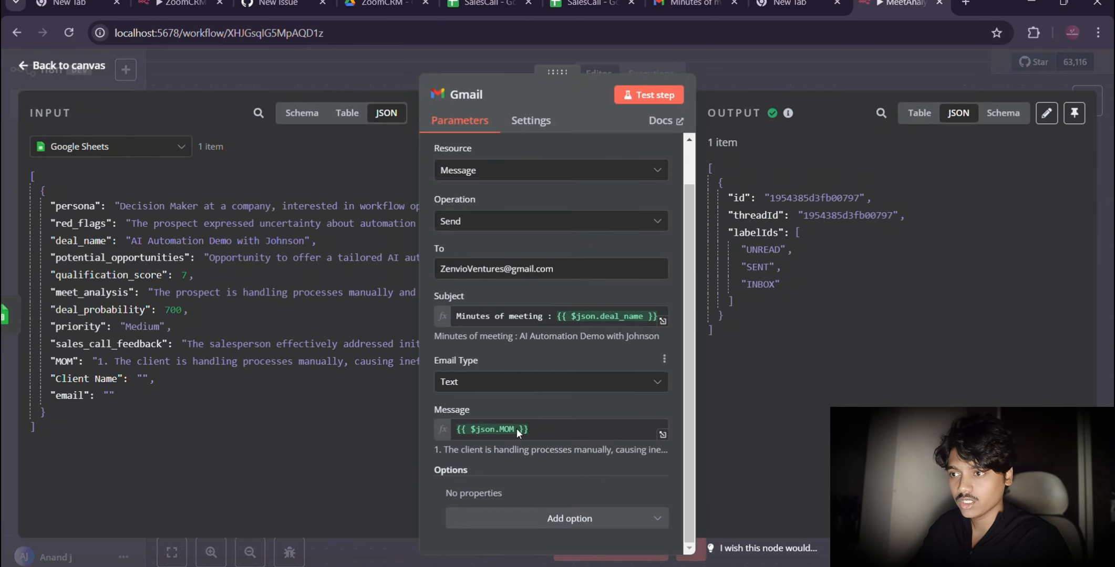
click(480, 519)
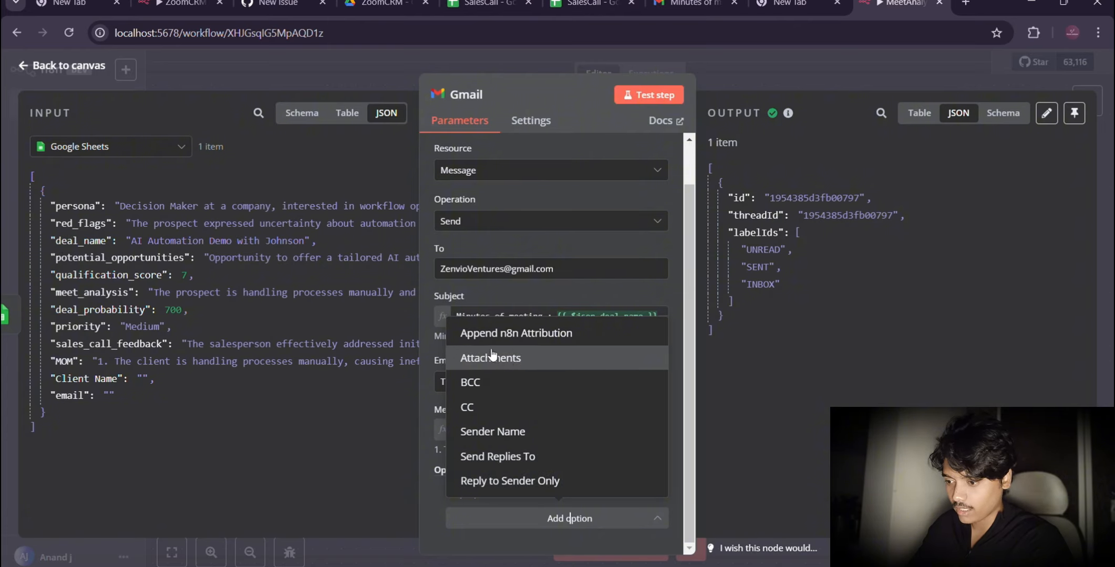
click(479, 334)
scroll(499, 421, down, 1)
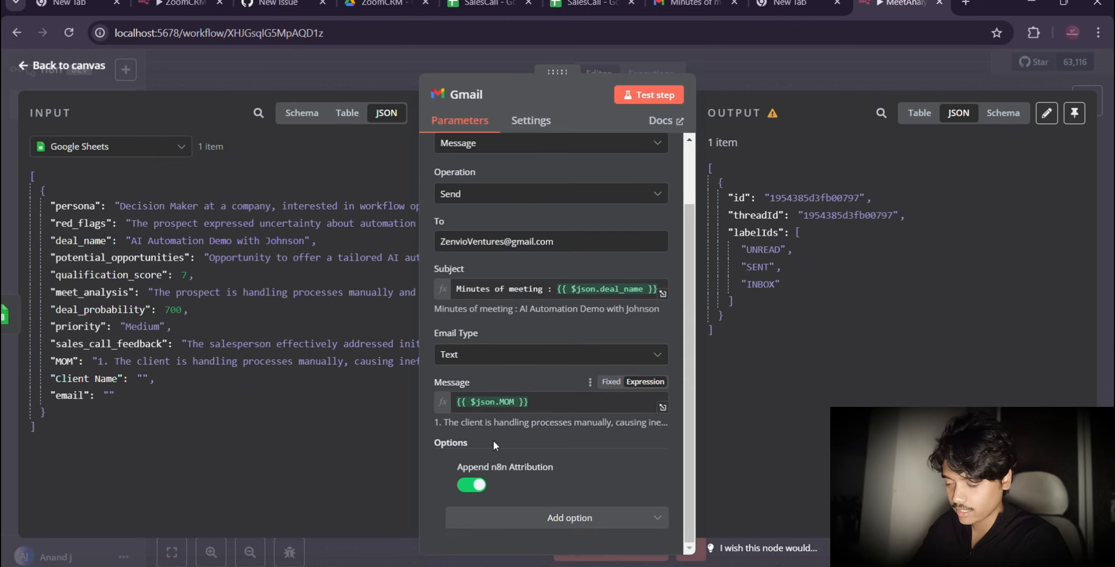
click(470, 485)
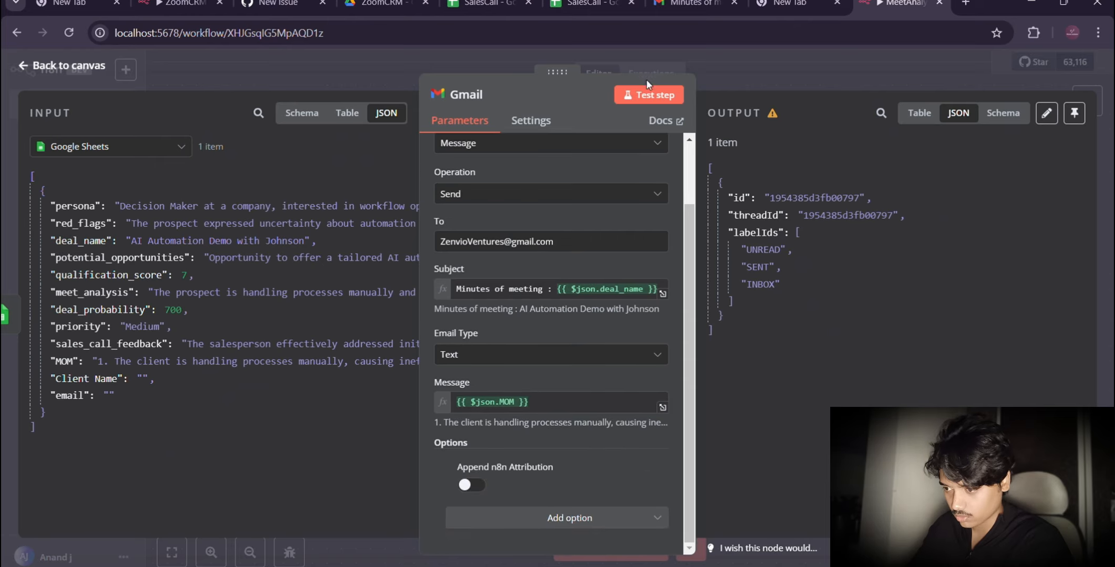
click(640, 95)
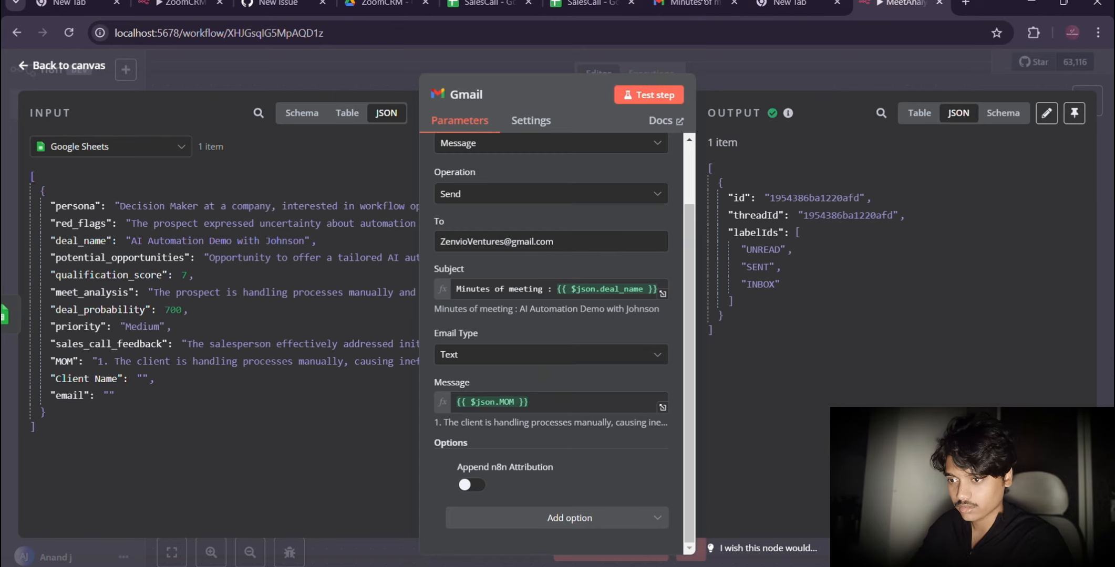
Step: Return to the Gmail inbox, refresh it and open the newly sent "Minutes of meeting" email to check its footer
click(691, 3)
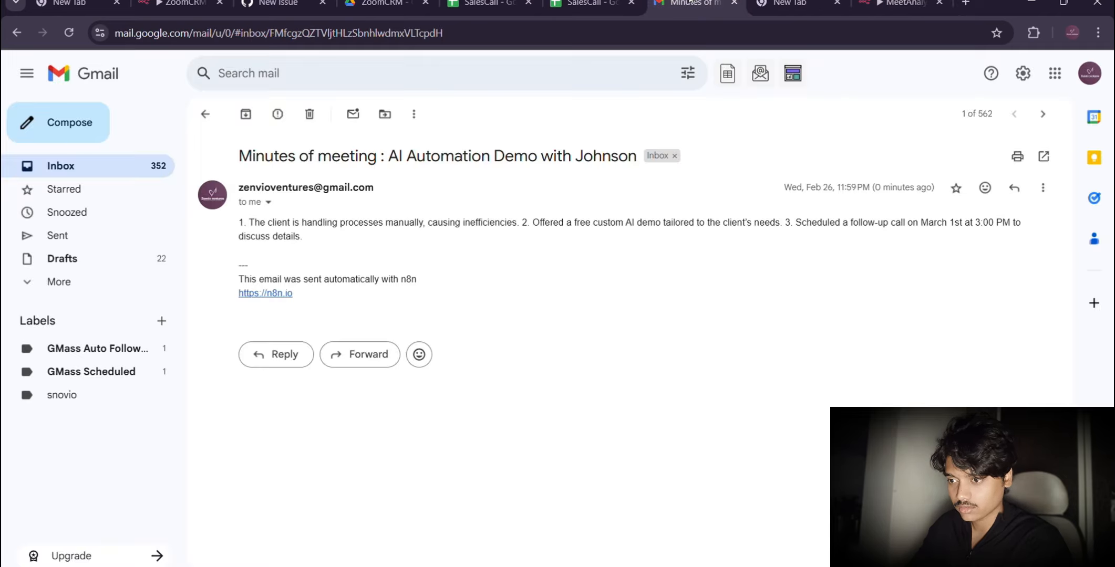
click(88, 173)
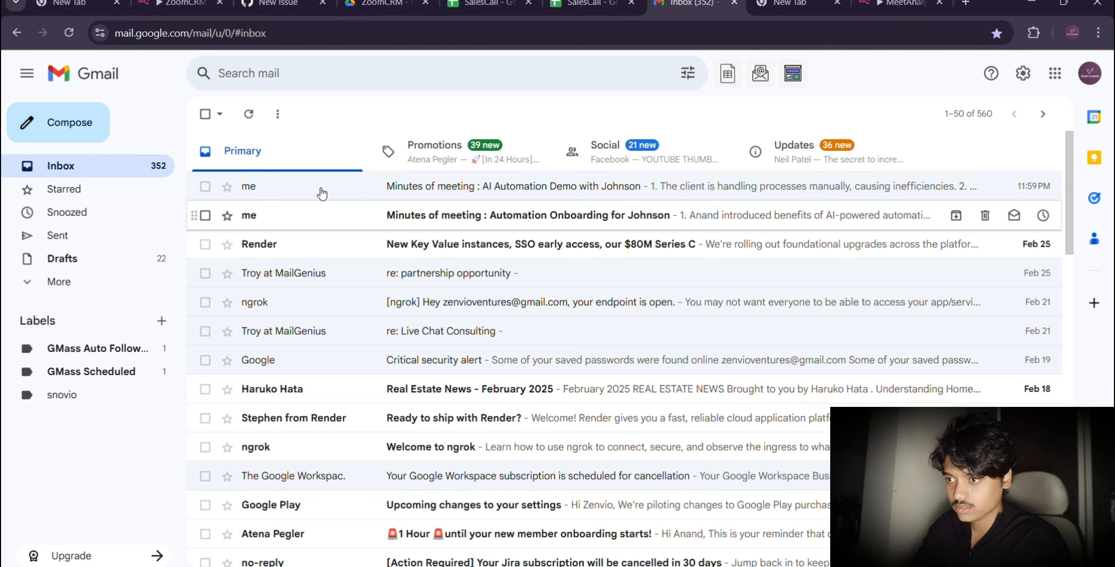
click(249, 116)
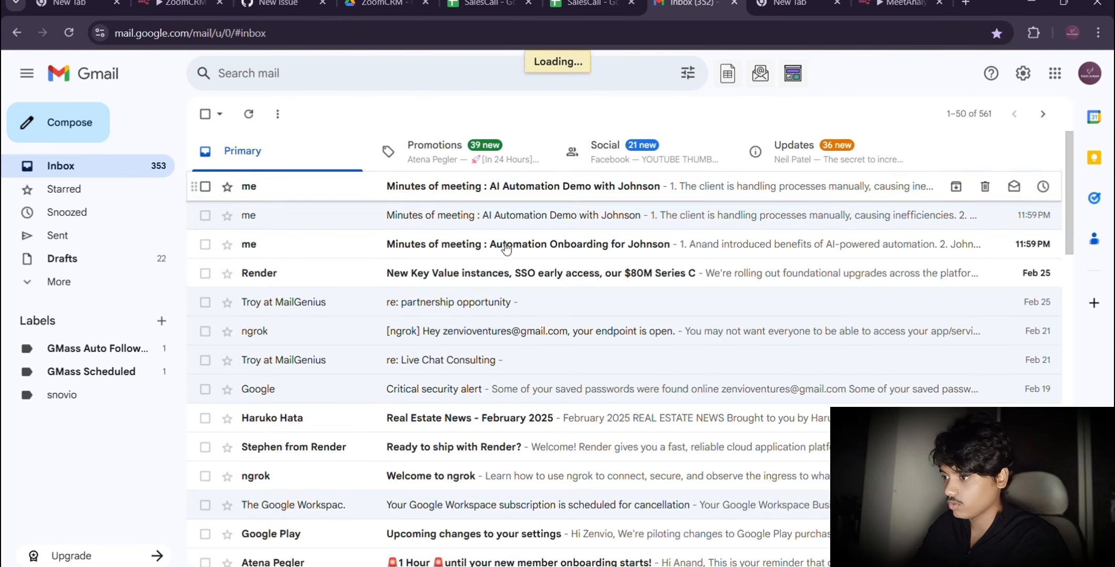
click(461, 188)
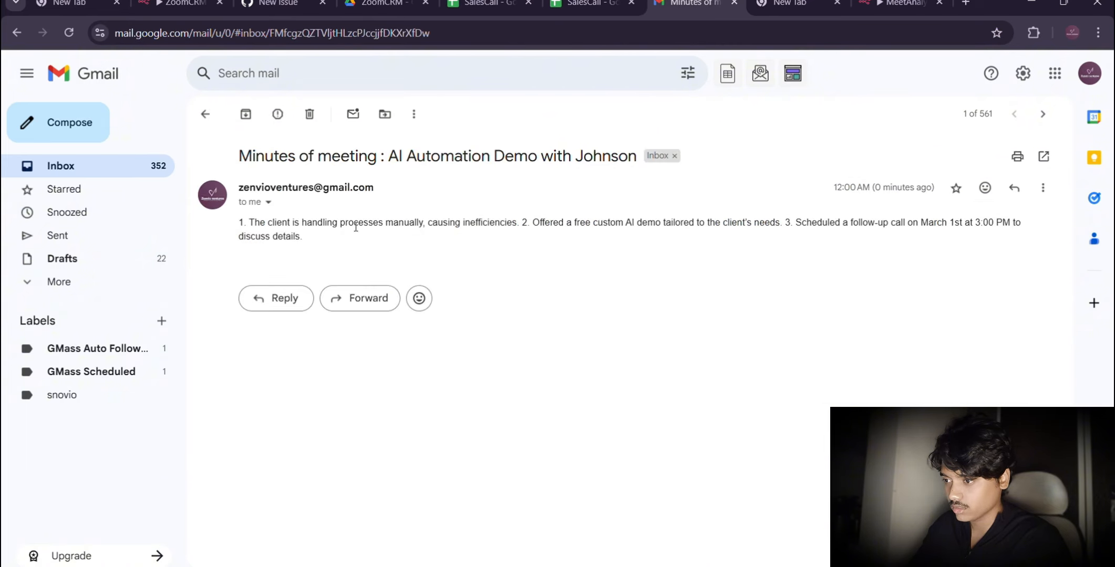